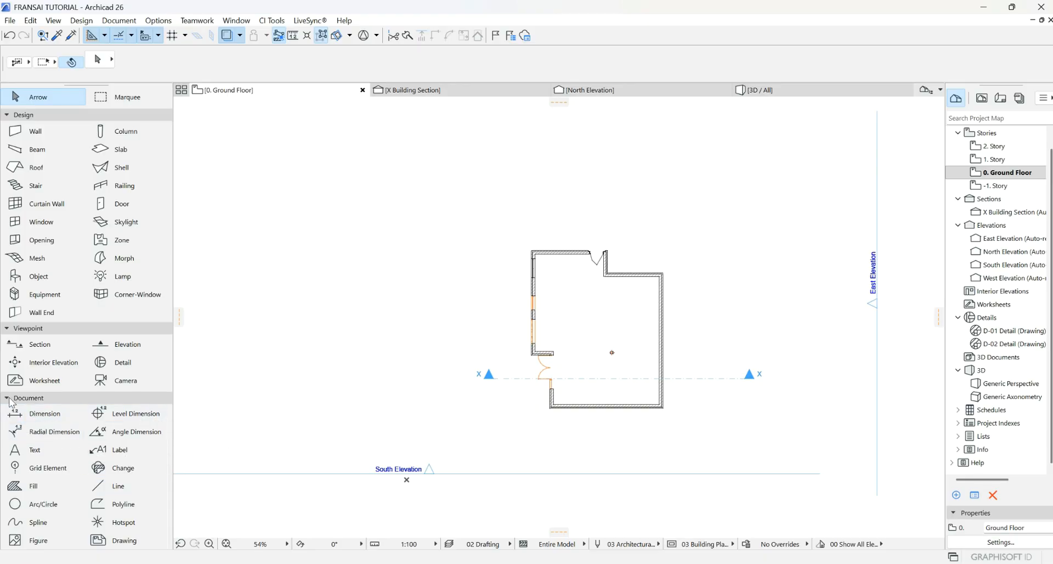
- Collapse the Design and Viewpoint tool groups in the toolbox, keeping the Document group expanded
left_click(10, 399)
left_click(7, 398)
left_click(6, 399)
left_click(7, 399)
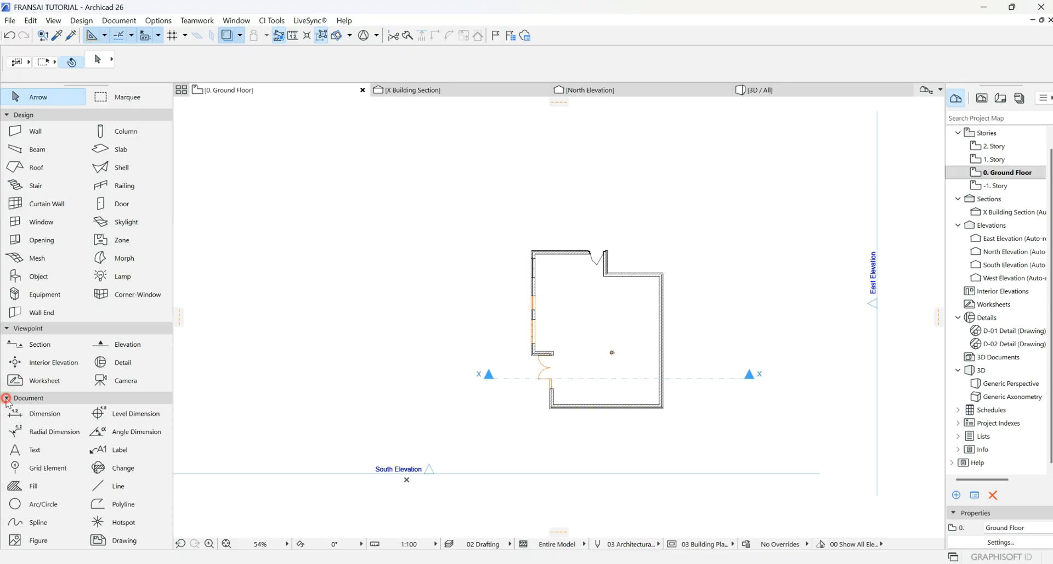
left_click(5, 329)
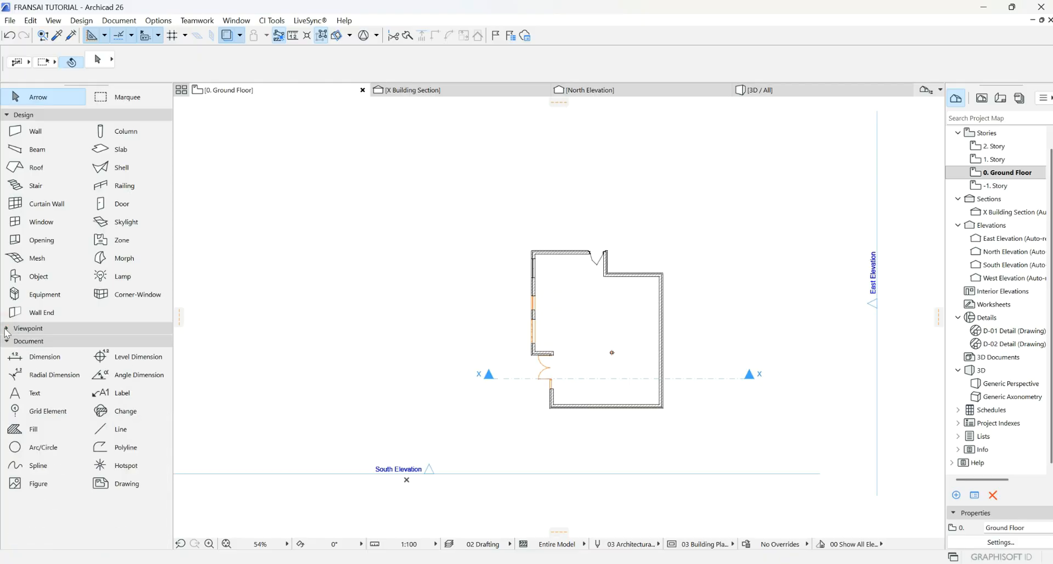
left_click(7, 116)
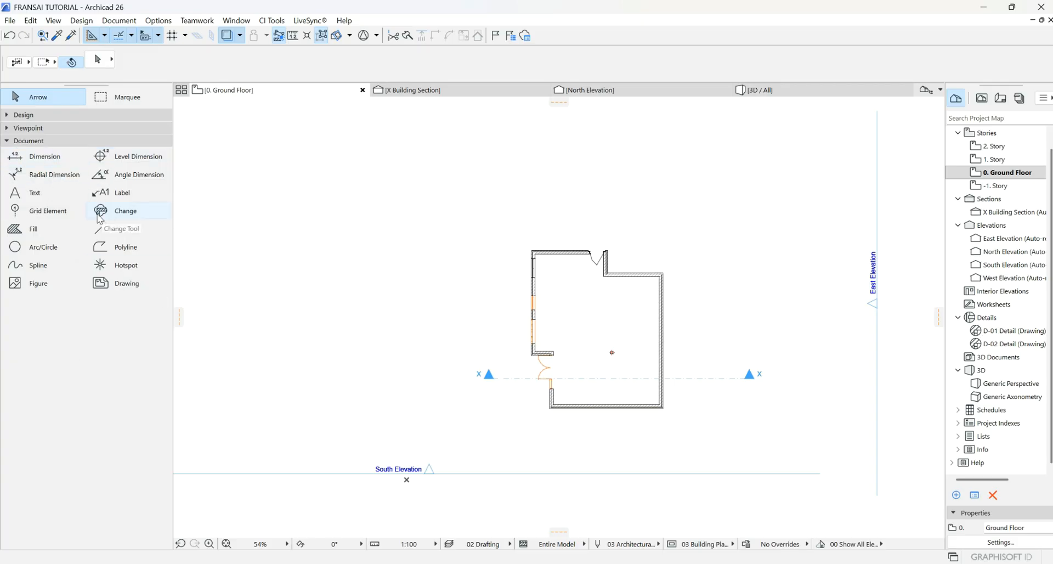
left_click(51, 159)
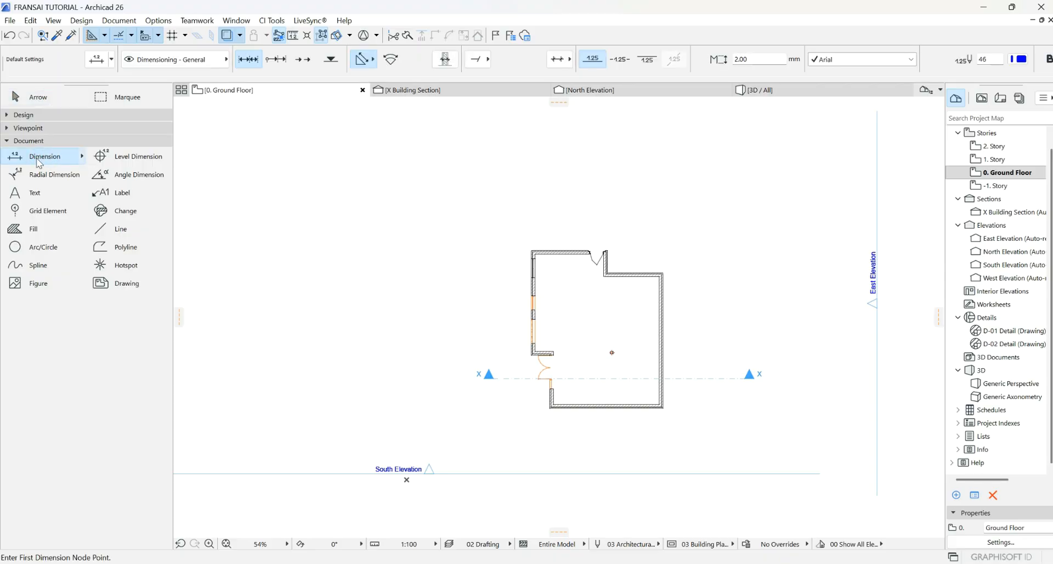
scroll(612, 353, "up", 4)
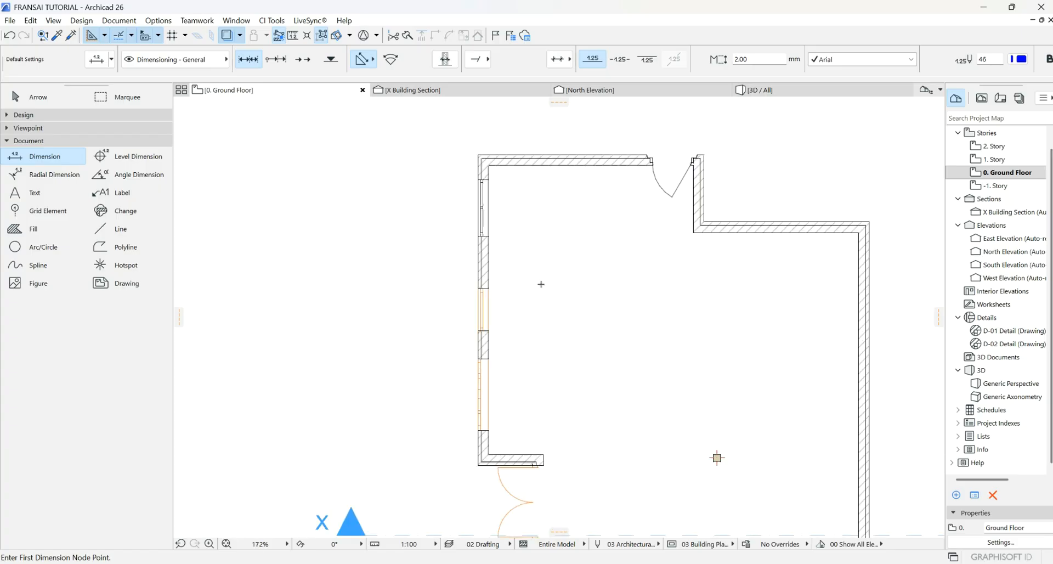
scroll(717, 456, "down", 3)
scroll(595, 360, "up", 5)
scroll(778, 484, "down", 3)
scroll(433, 175, "up", 4)
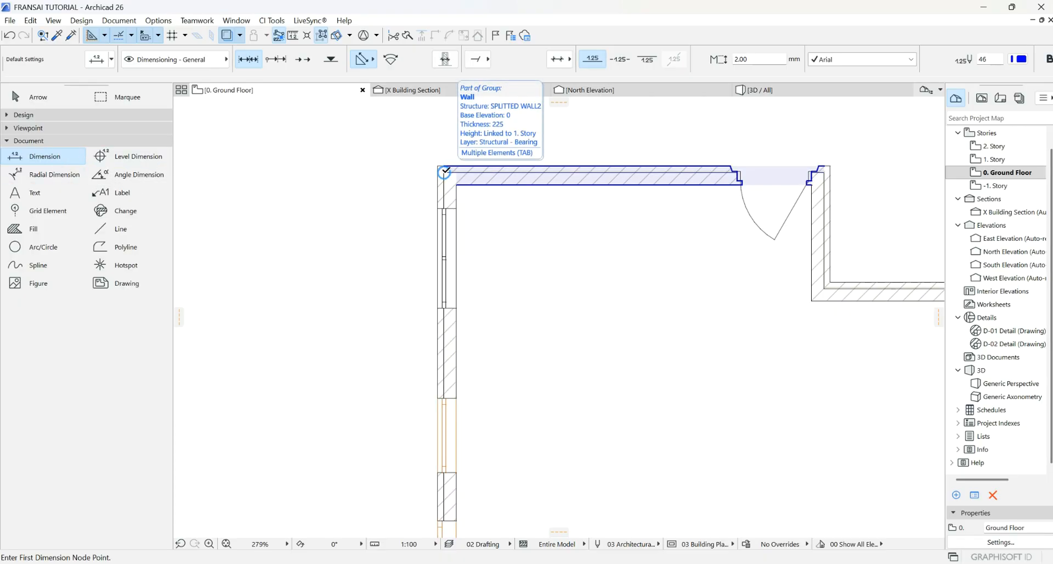
- Draw a closed L-shaped wall outline, about 5.5 by 6.4 m, in the empty area beyond the East Elevation line
left_click(24, 114)
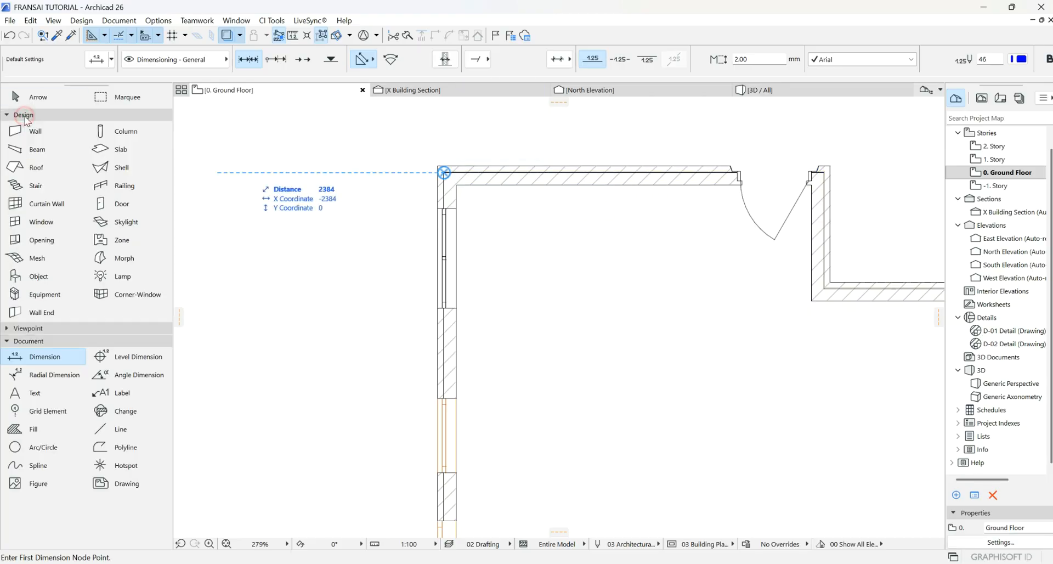
left_click(34, 131)
scroll(384, 202, "down", 8)
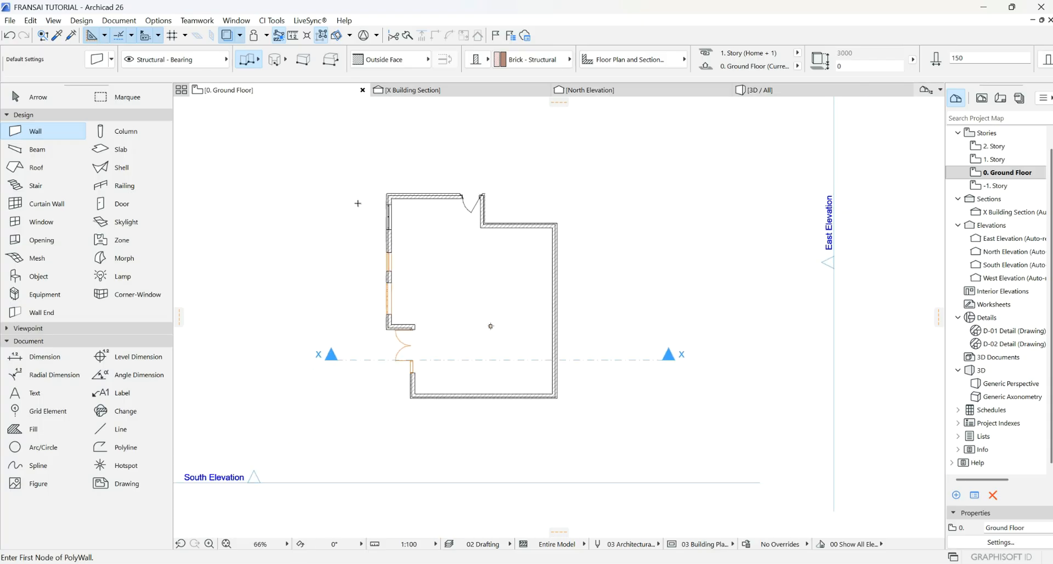
middle_click_drag(790, 256, 539, 228)
scroll(492, 212, "up", 3)
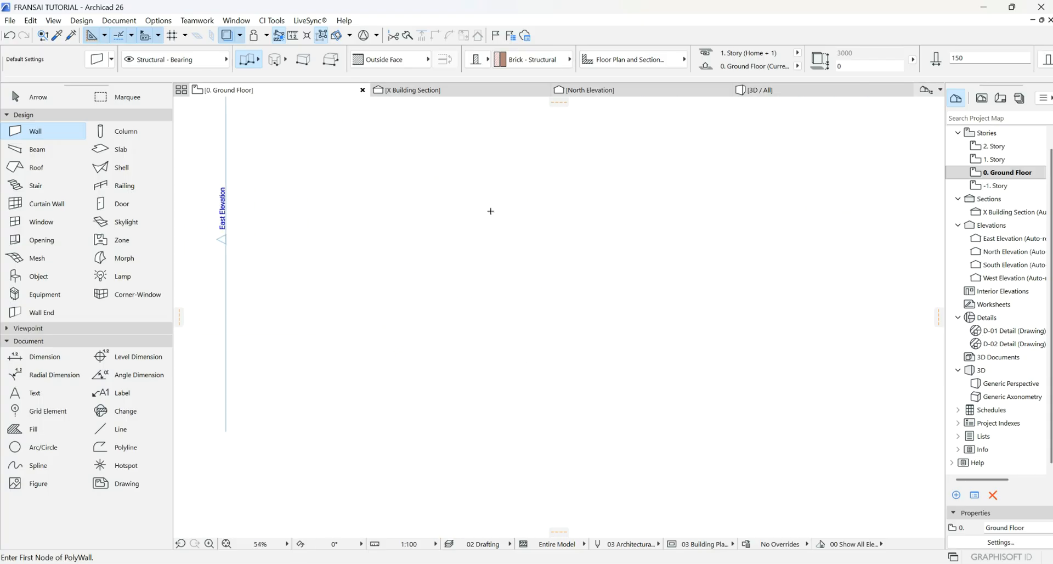
left_click(471, 185)
left_click(471, 333)
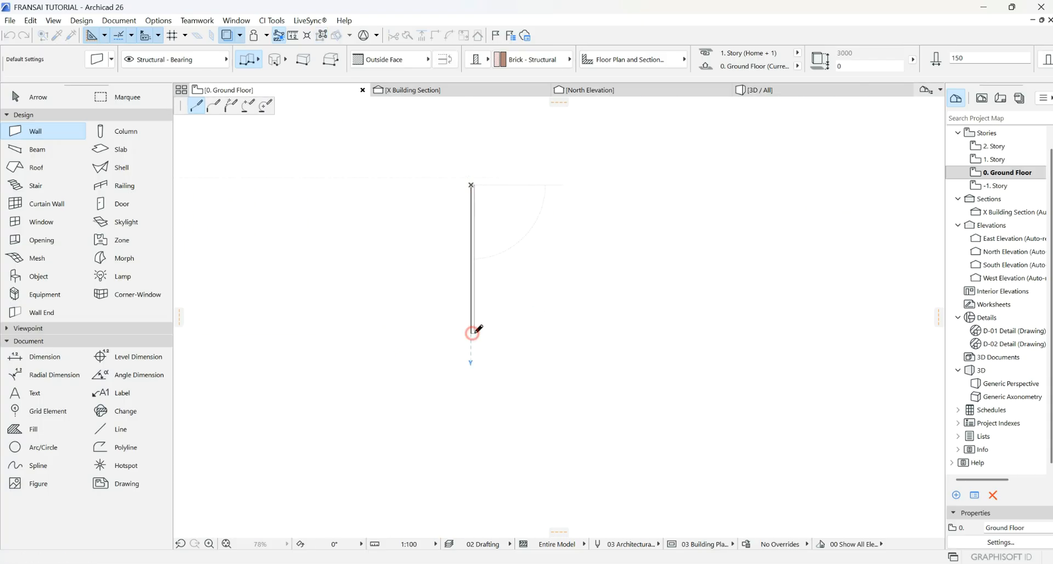
left_click(596, 333)
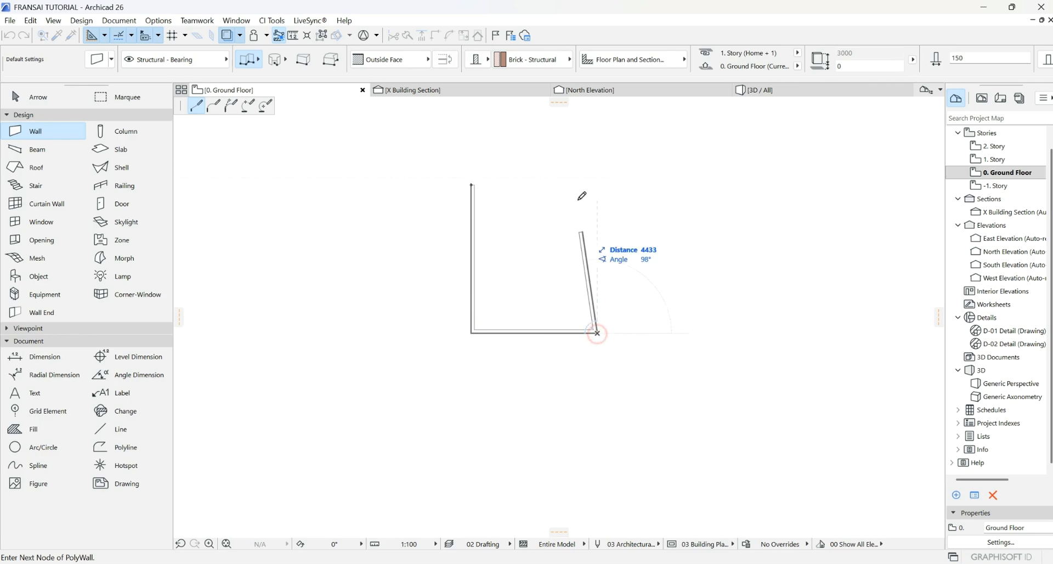
left_click(597, 244)
left_click(552, 244)
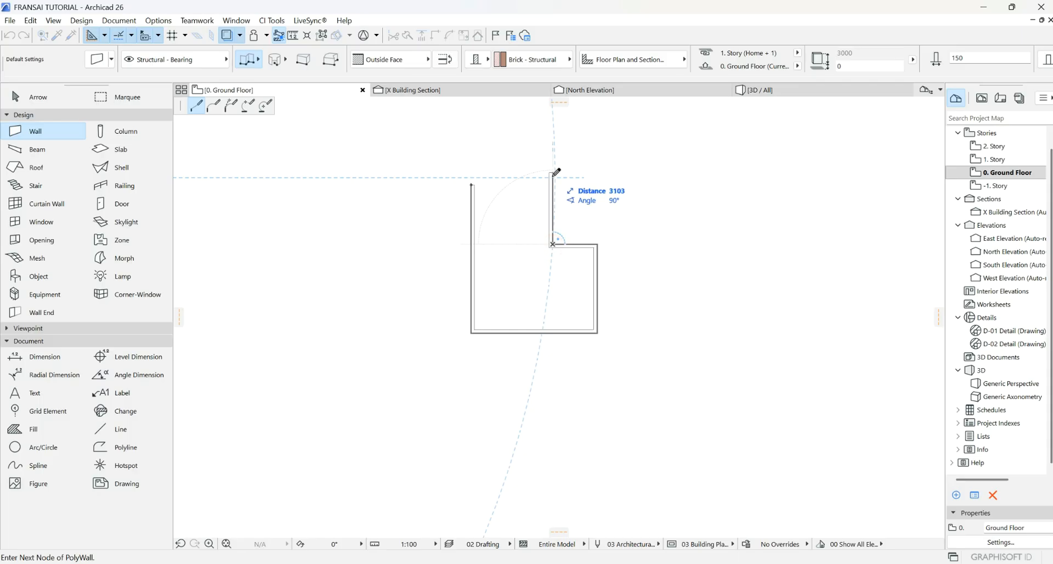
left_click(552, 185)
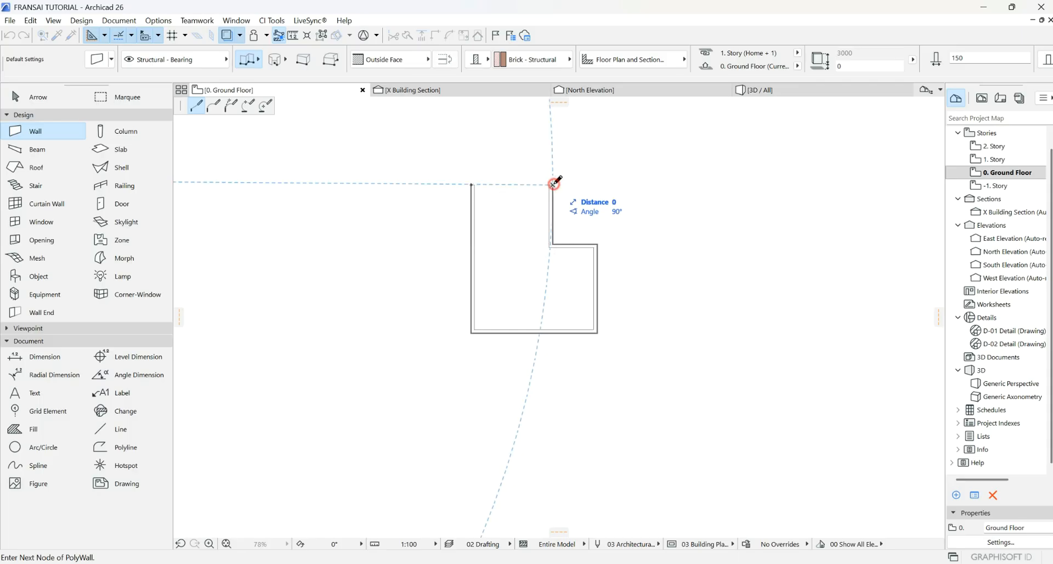
double_click(471, 185)
- Add a horizontal dimension chain between the three inner wall corners of the L-shaped room, placed just below the notch
left_click(24, 358)
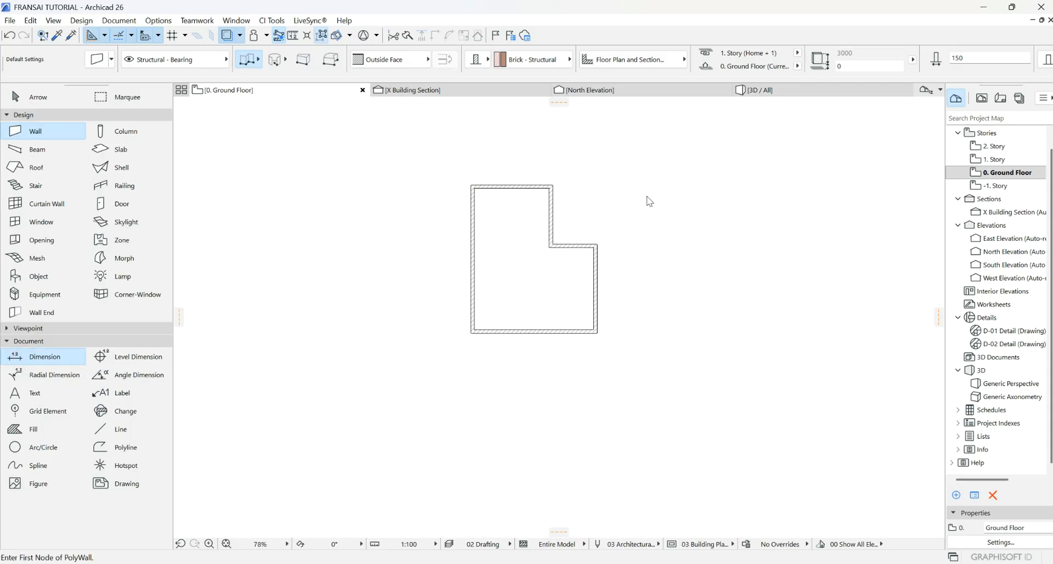
scroll(535, 217, "up", 5)
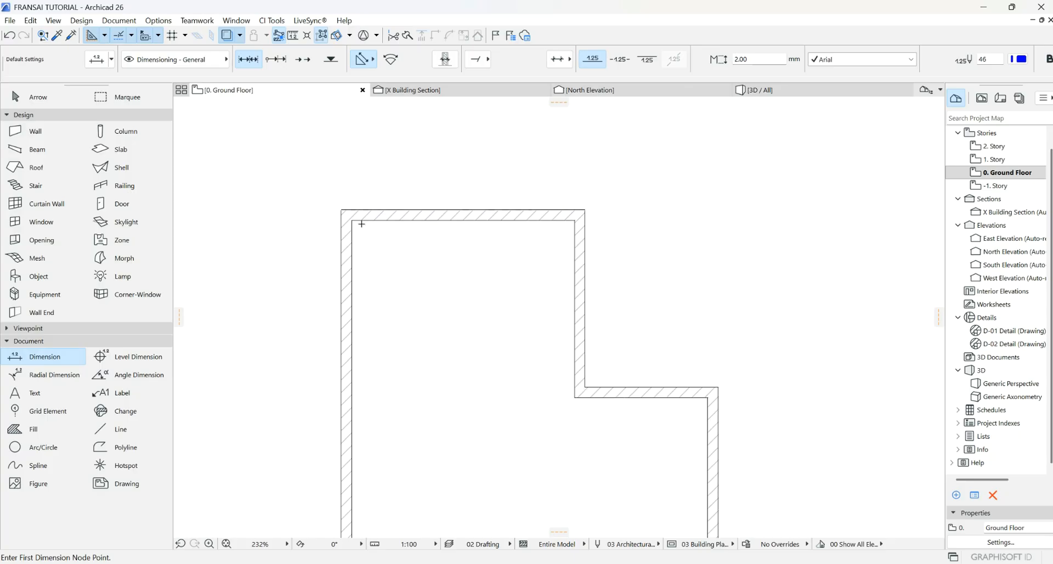
scroll(444, 141, "down", 3)
scroll(532, 321, "up", 2)
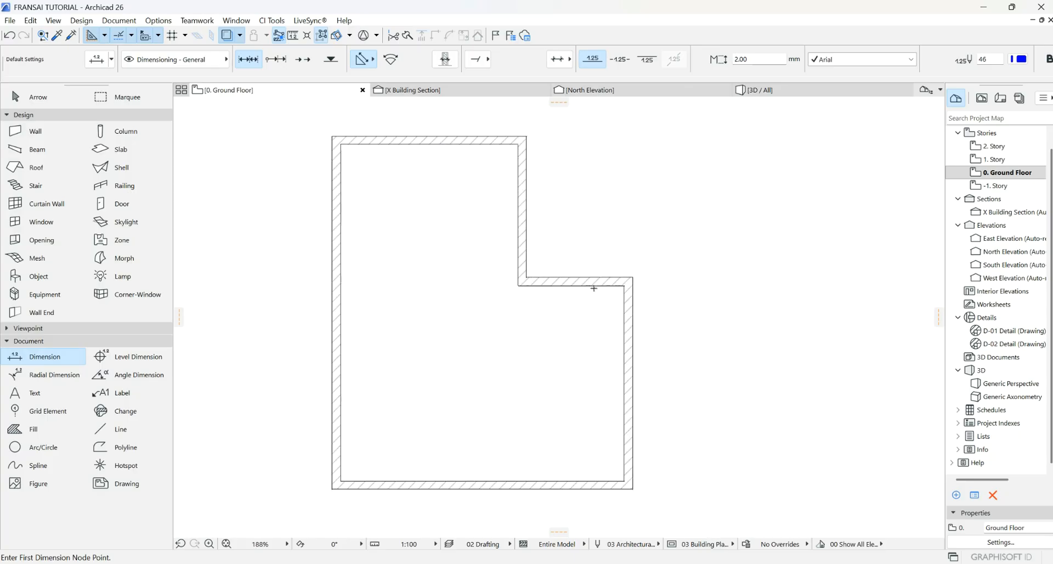
left_click(629, 285)
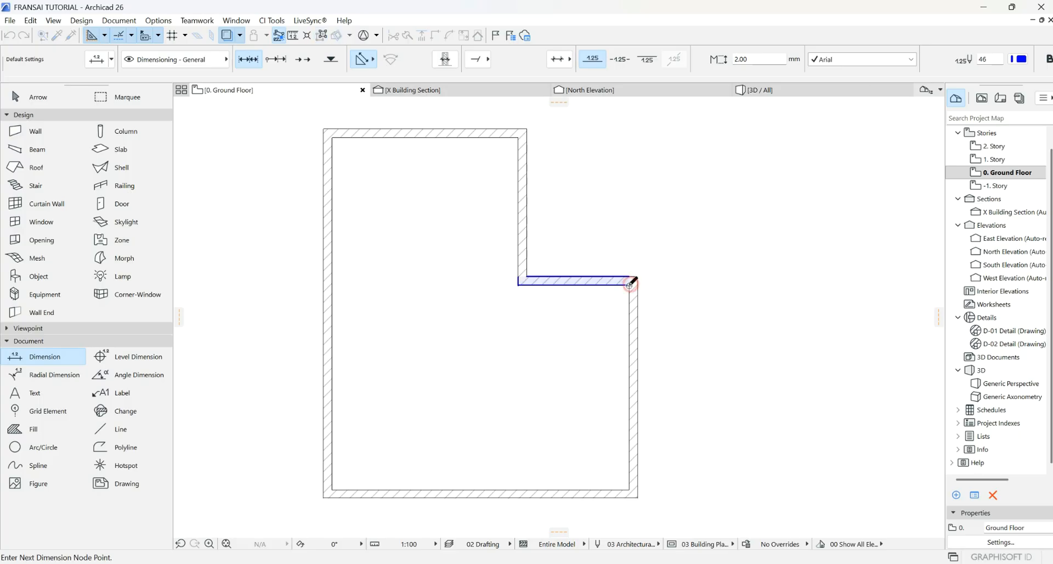
left_click(518, 285)
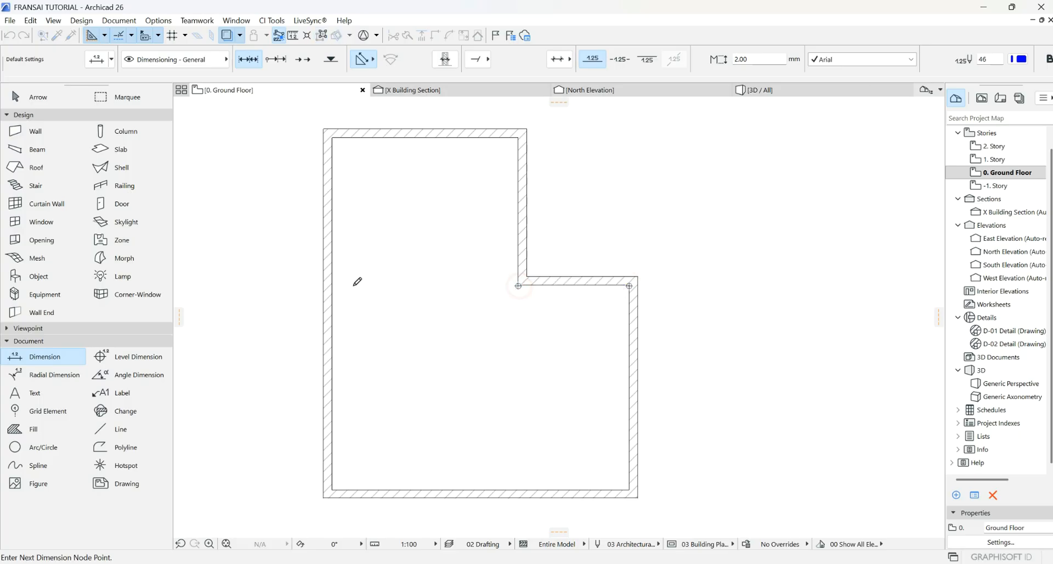
left_click(333, 138)
right_click(369, 157)
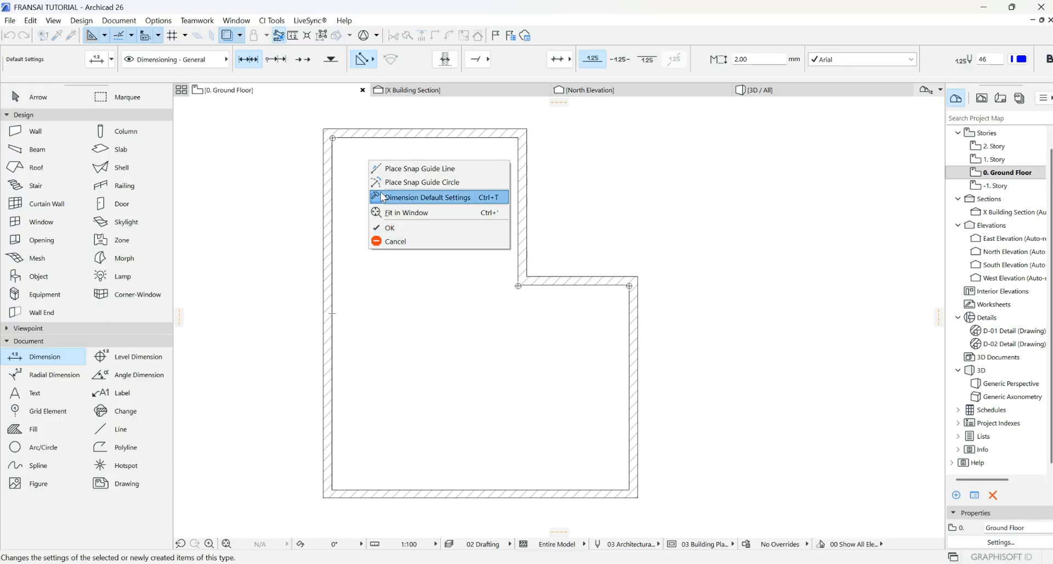
left_click(394, 227)
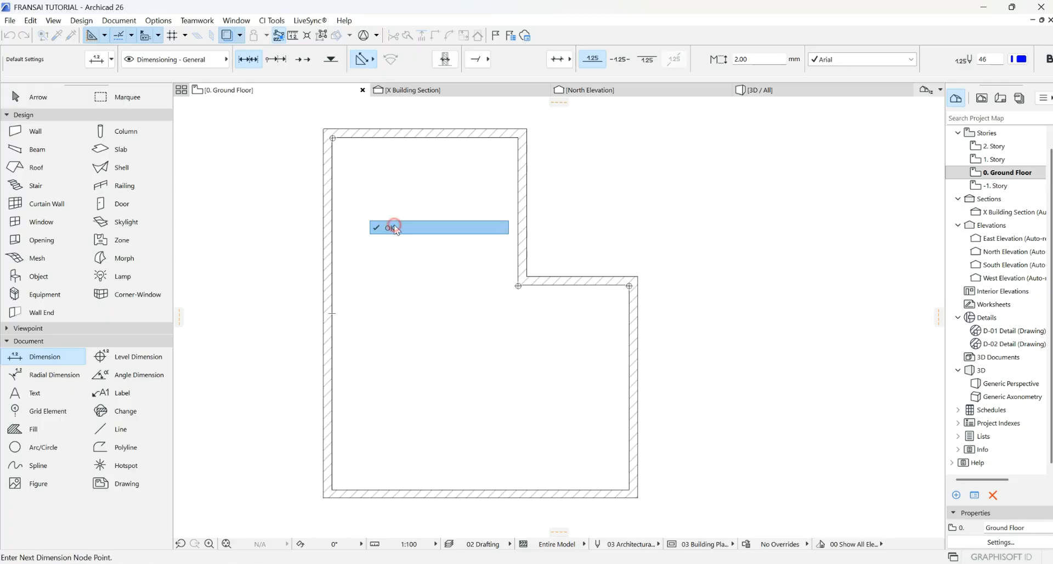
left_click(509, 323)
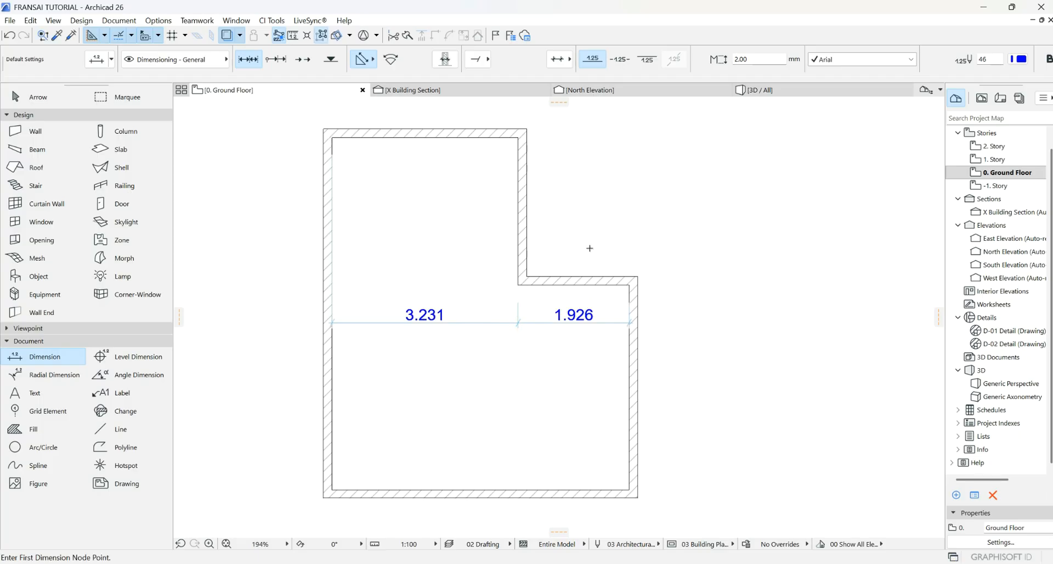
- Add a vertical dimension chain outside the east side through the upper, notch and lower outer wall corners
left_click(527, 129)
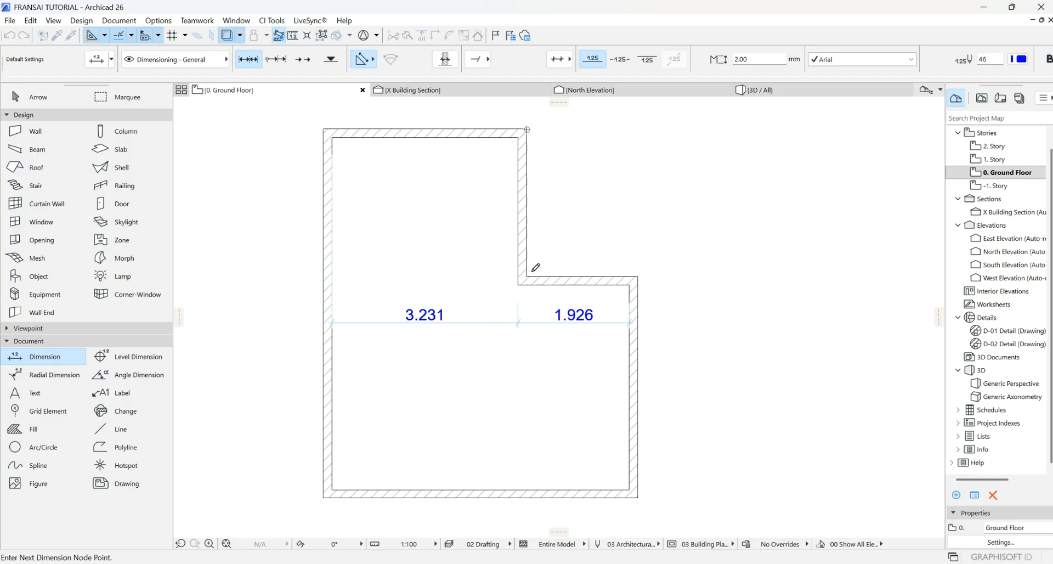
left_click(638, 498)
right_click(666, 384)
left_click(686, 452)
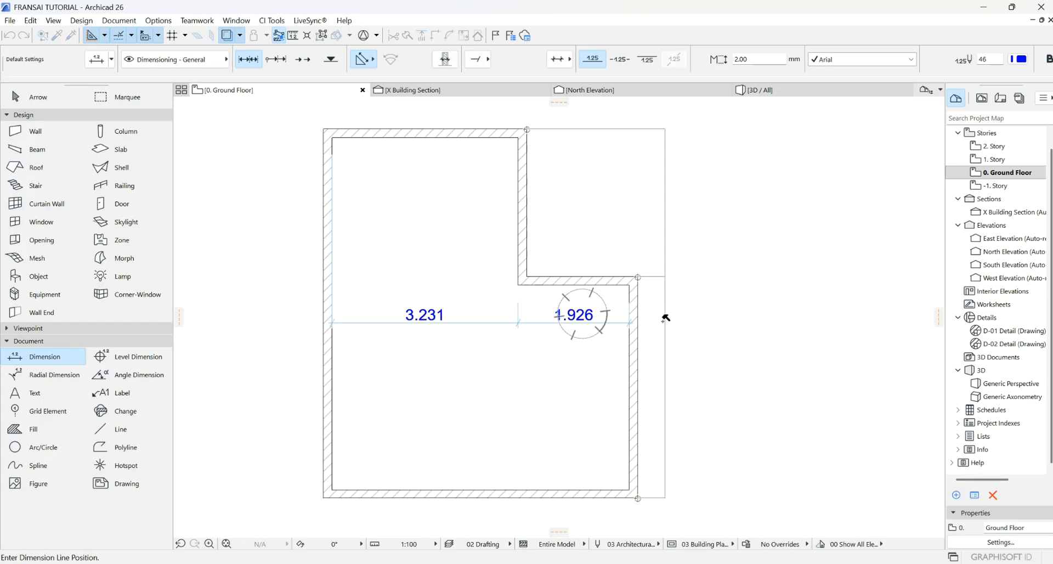
left_click(662, 311)
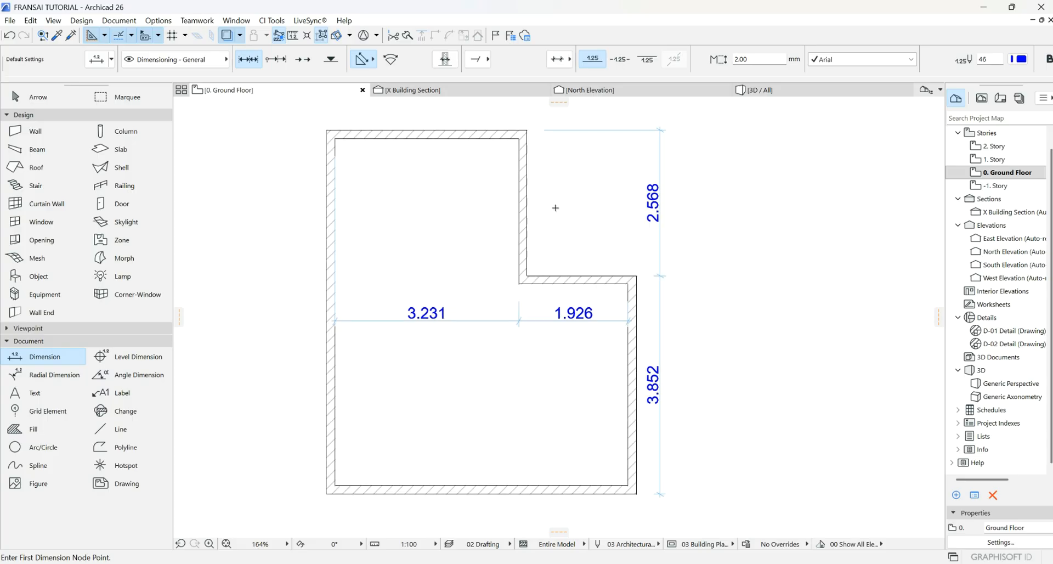
- Dimension the overall outer width of the L-shaped room, placing the dimension line below its south wall
scroll(555, 206, "down", 3)
scroll(427, 386, "up", 4)
left_click(409, 340)
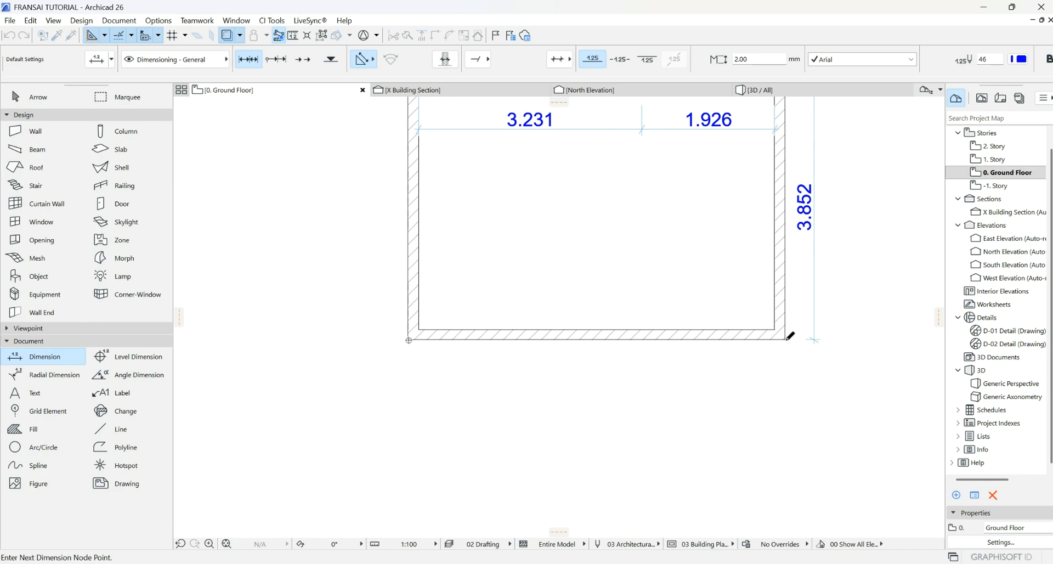
left_click(786, 340)
right_click(586, 301)
left_click(607, 365)
left_click(603, 379)
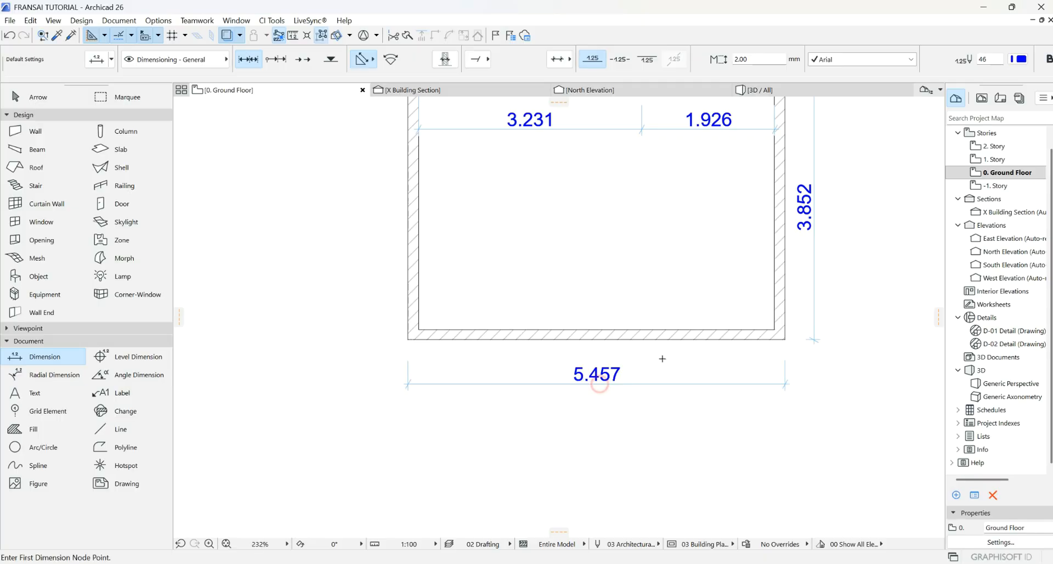
- Dimension the two lower west-wall openings of the original building and the wall between them, outside the wall
scroll(658, 346, "down", 5)
scroll(763, 328, "up", 10)
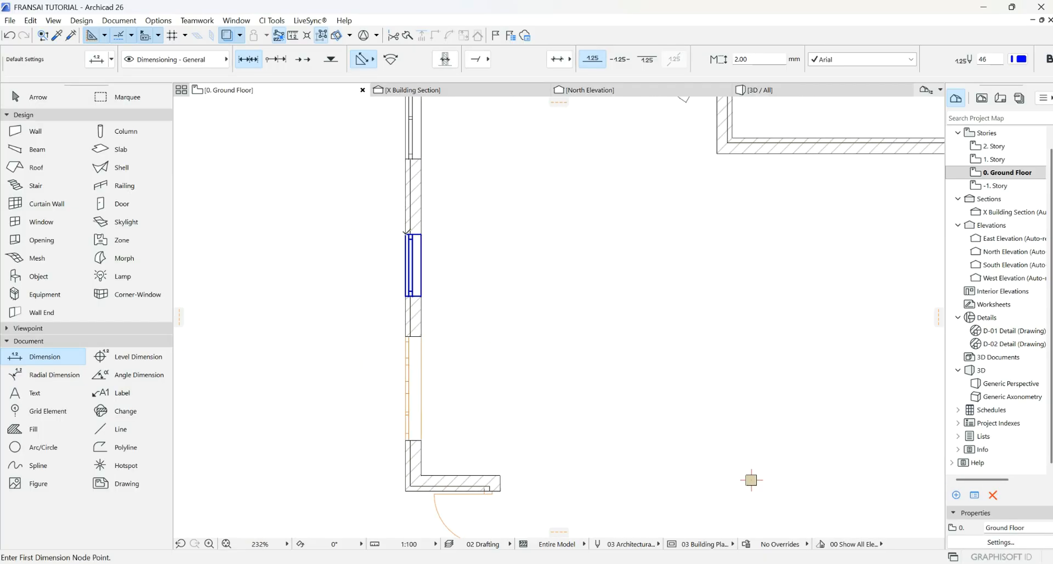
left_click(410, 237)
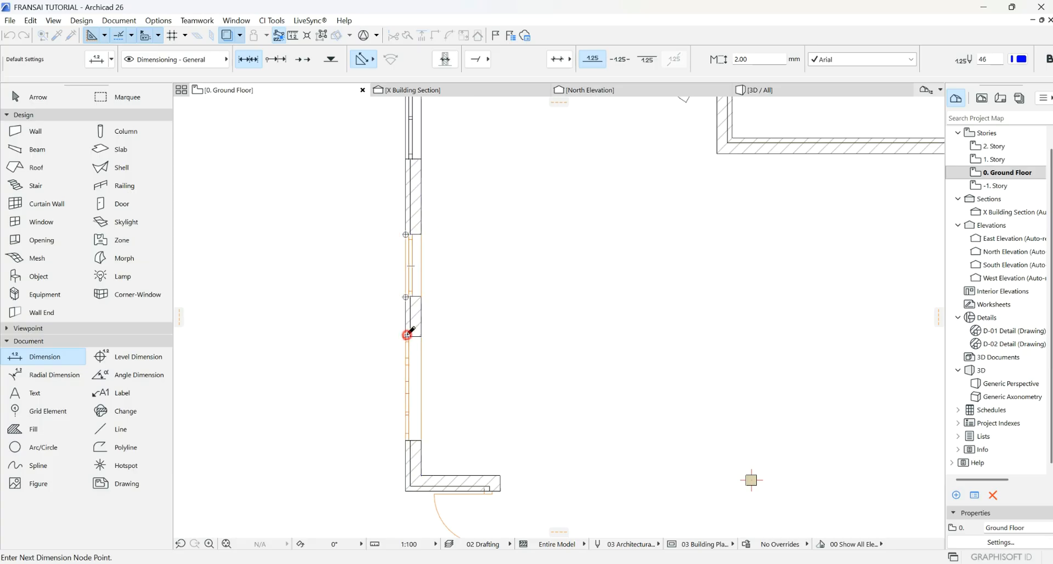
left_click(406, 439)
right_click(349, 340)
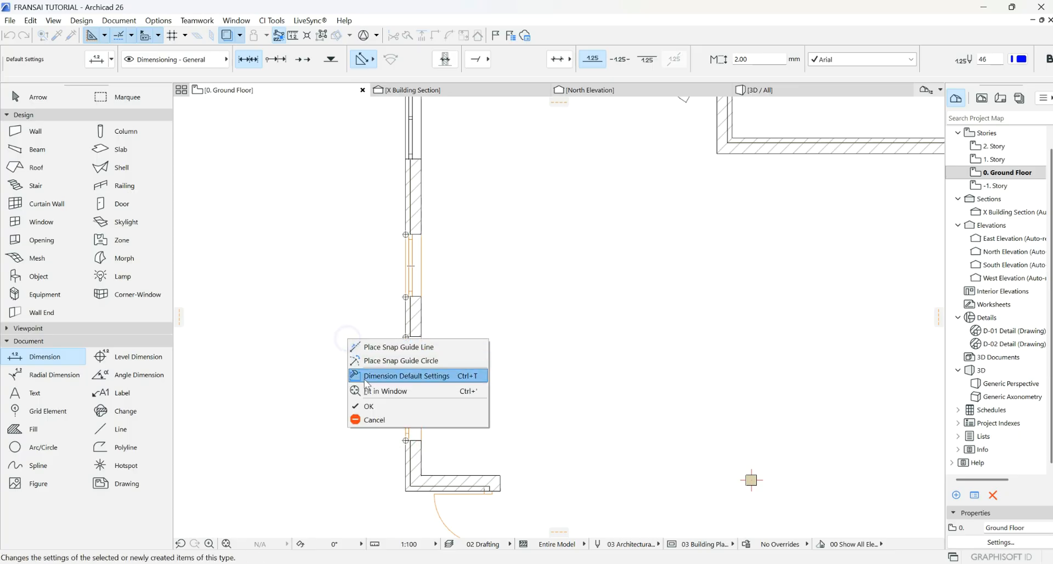
left_click(373, 406)
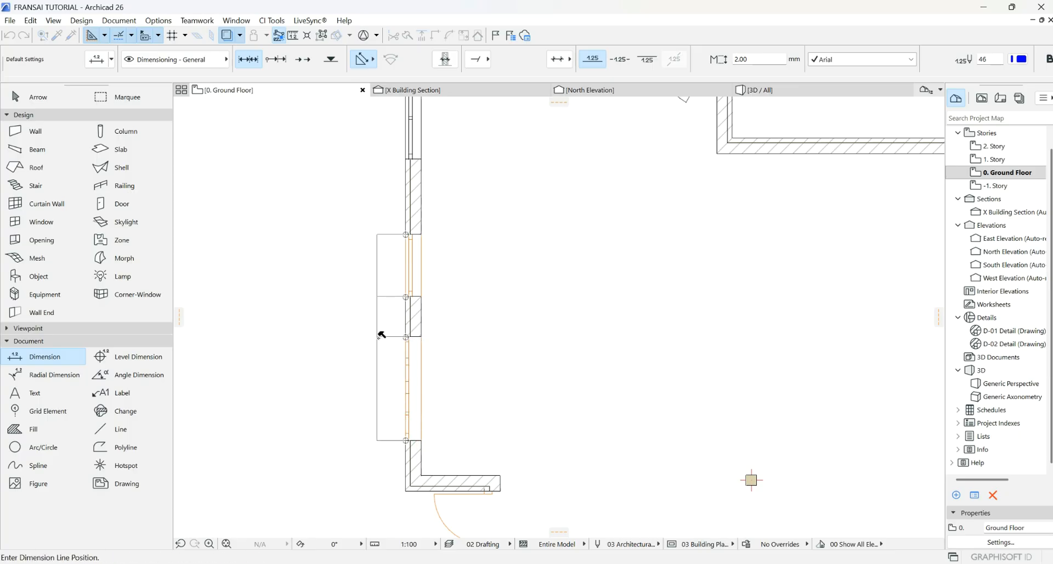
left_click(380, 310)
- Place a level dimension in the lower part of the L-shaped room, below the horizontal dimension chain
scroll(563, 225, "down", 10)
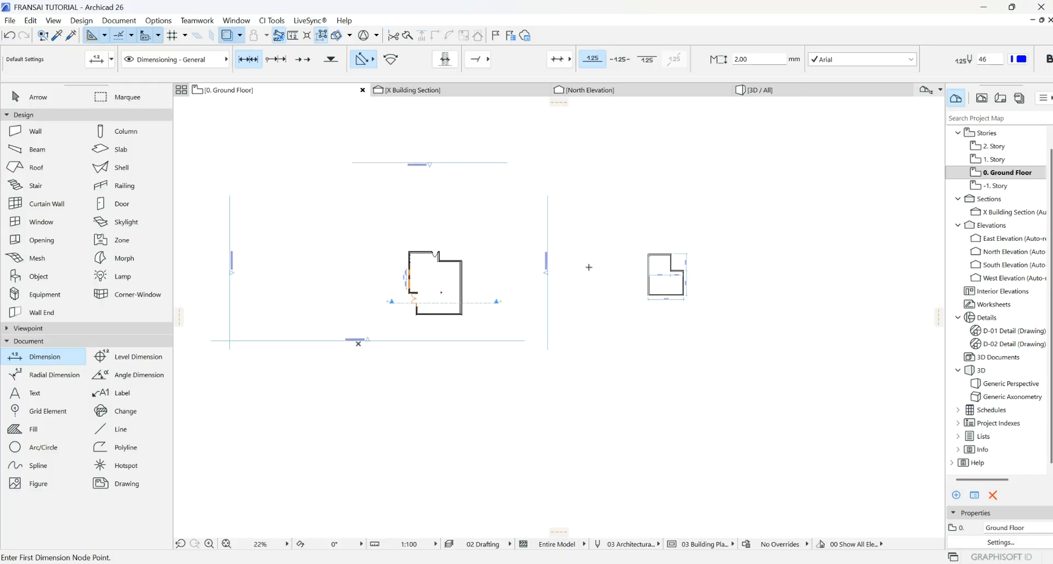
scroll(695, 263, "up", 8)
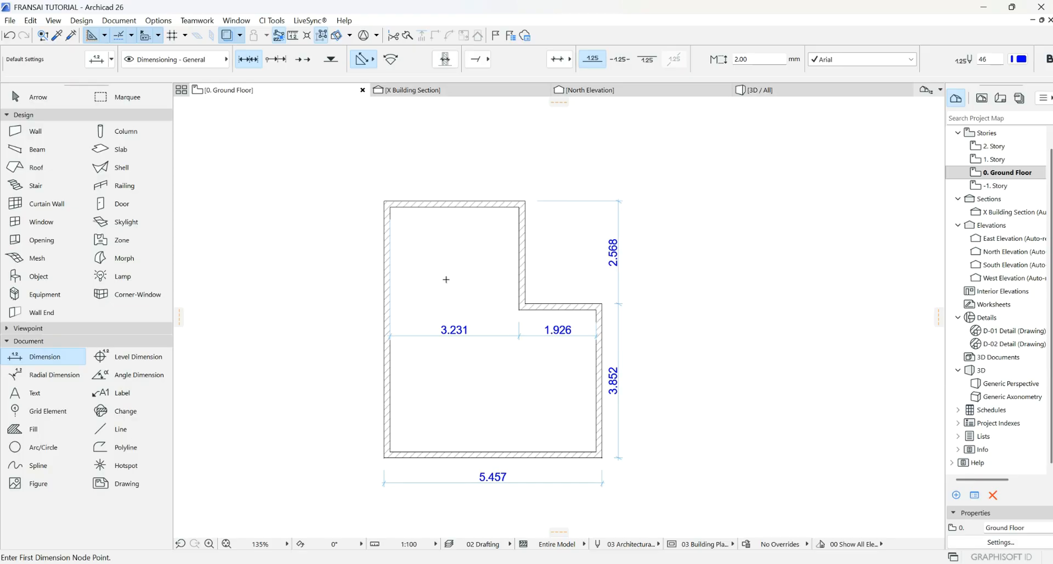
left_click(121, 363)
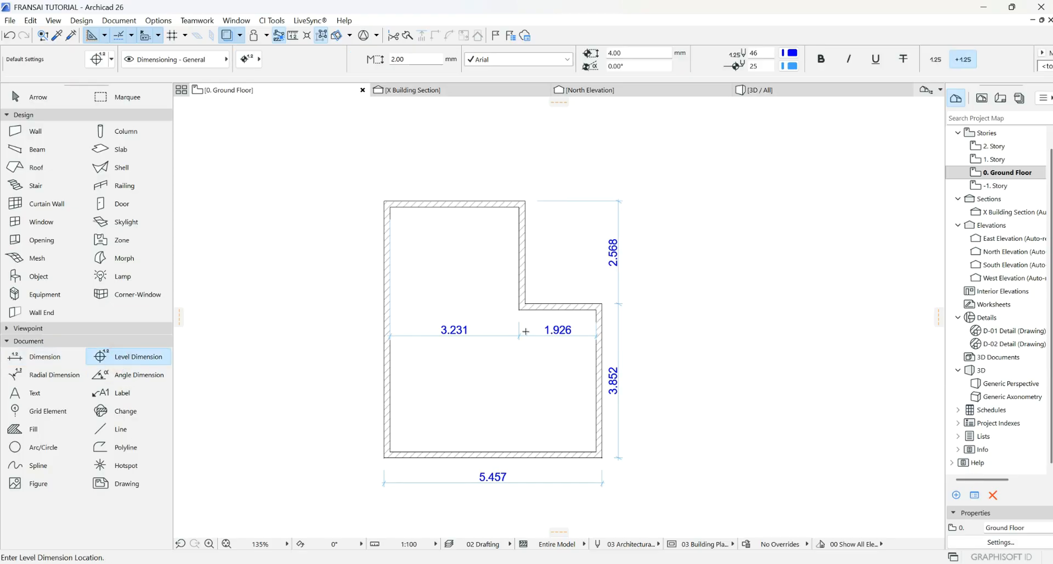
scroll(556, 269, "down", 2)
scroll(541, 301, "up", 4)
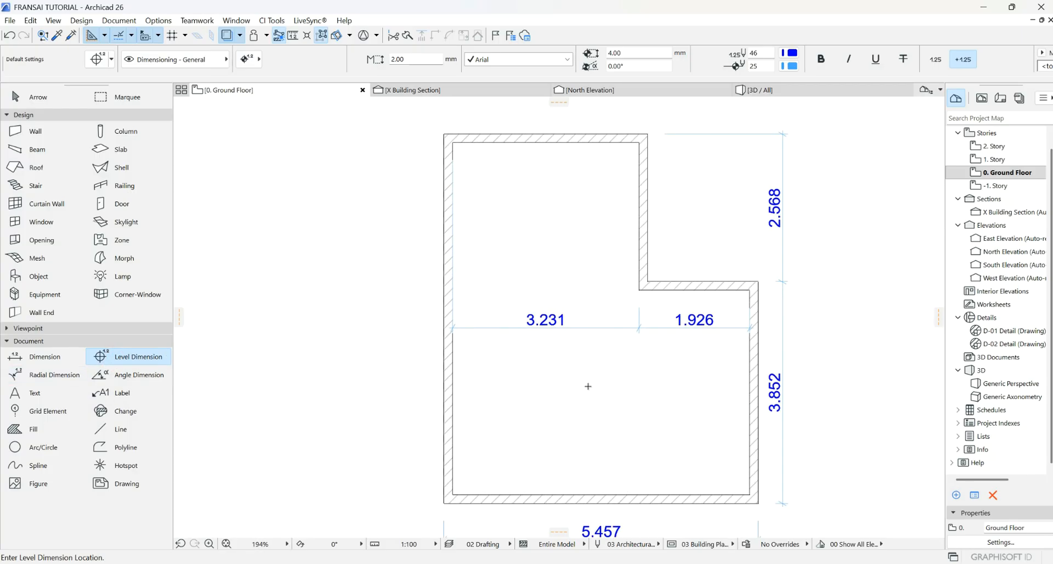
left_click(588, 386)
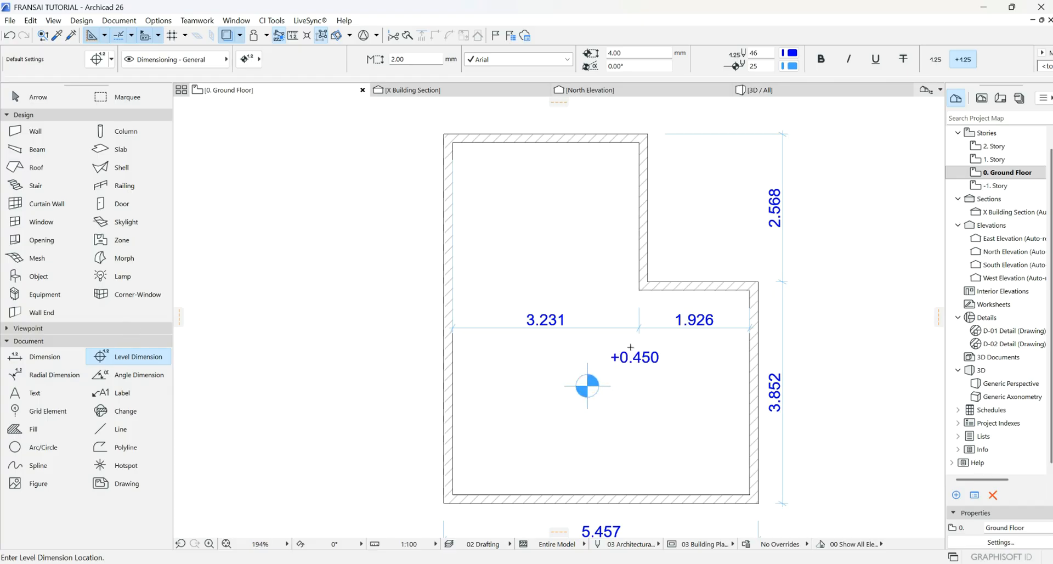
- Place a level dimension on the slab of the original building, just inside and east of the double door
scroll(632, 347, "down", 6)
scroll(637, 352, "up", 4)
scroll(604, 275, "down", 6)
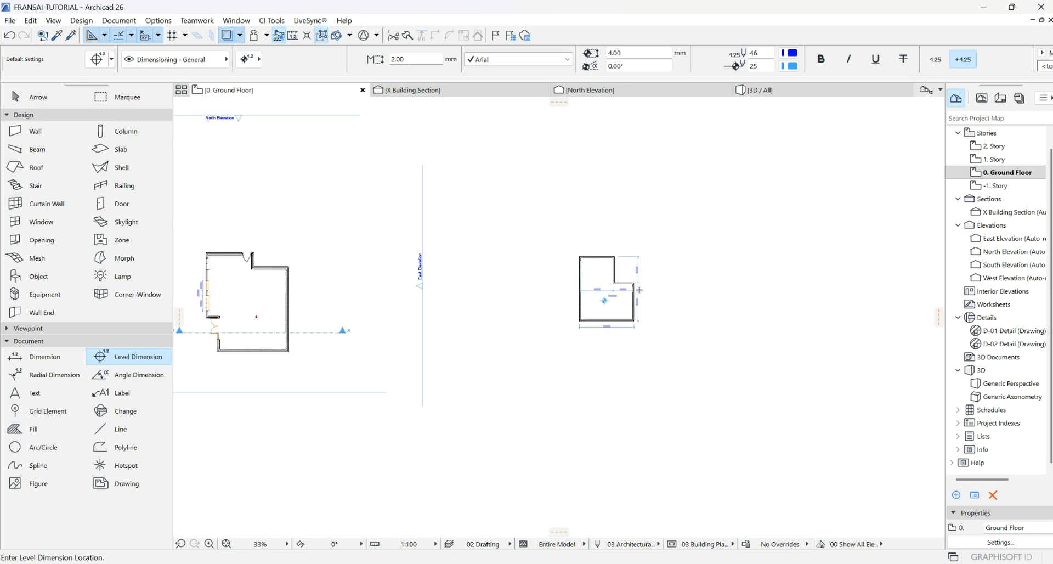
scroll(639, 290, "down", 1)
scroll(282, 321, "up", 5)
left_click(512, 294)
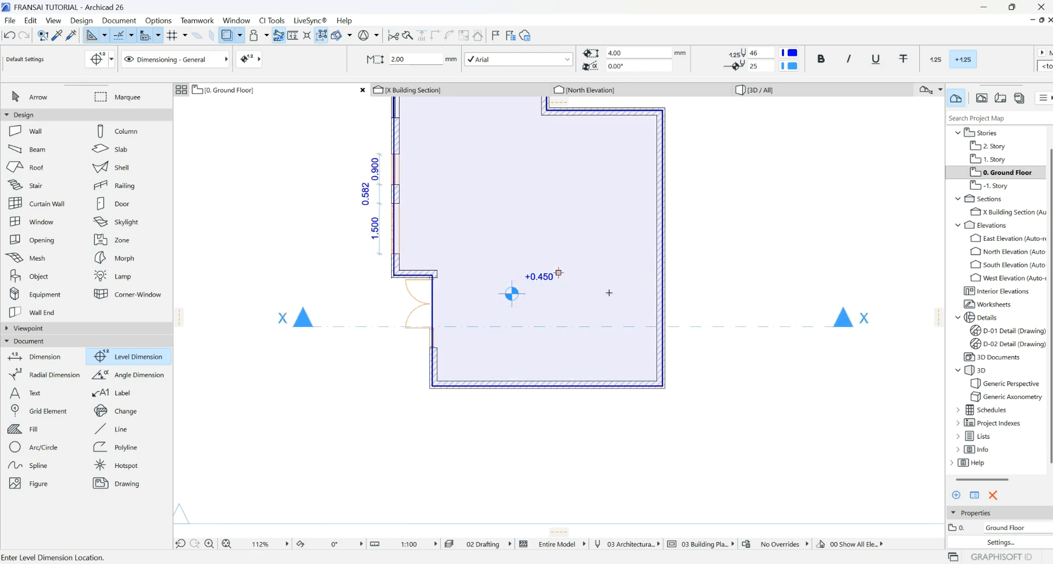
scroll(512, 294, "down", 4)
scroll(513, 461, "up", 4)
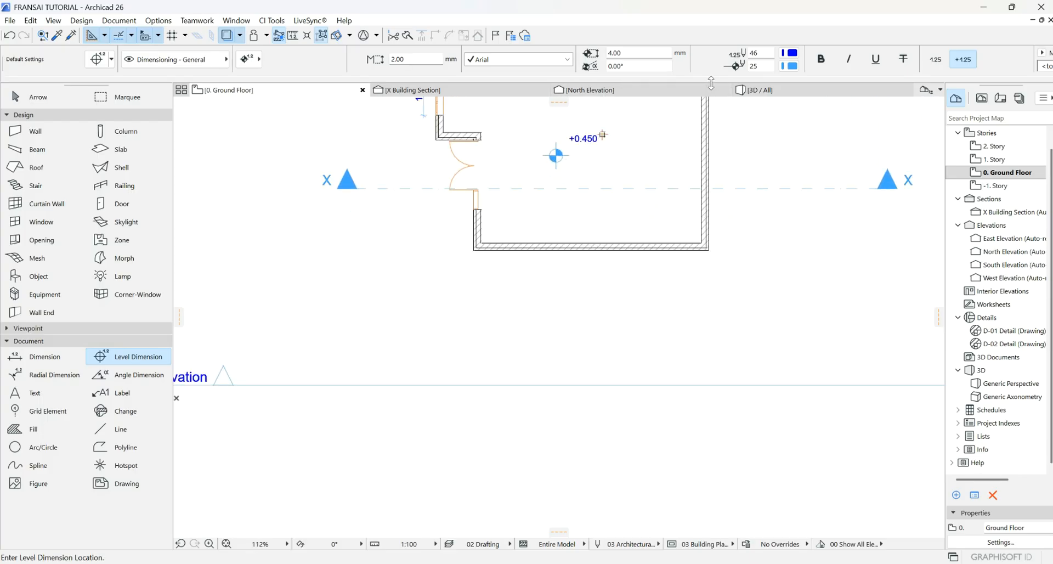
- Open the South Elevation and examine the ground floor's story level mark
mouse_move(626, 93)
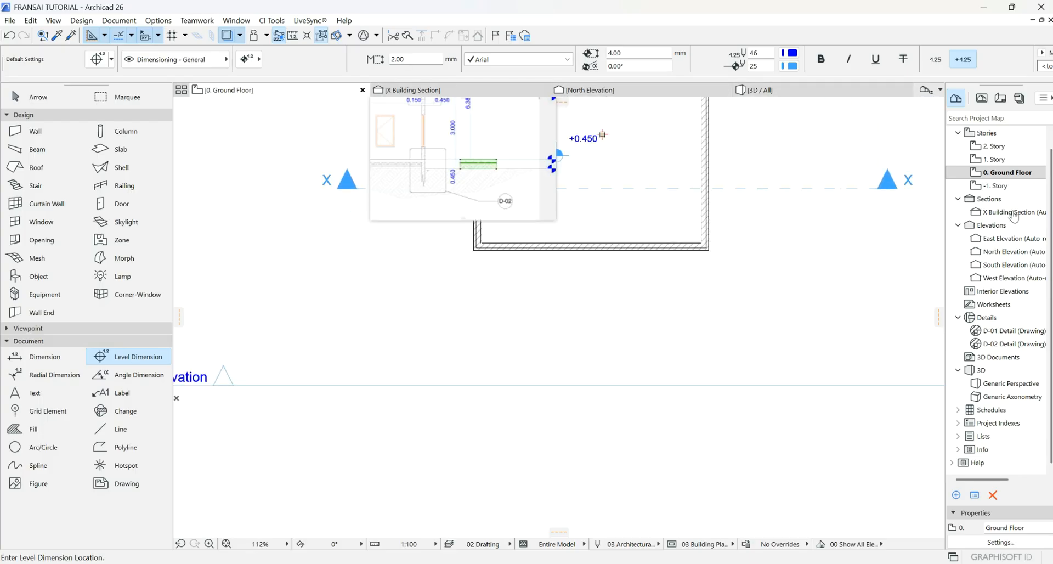
scroll(396, 374, "down", 2)
scroll(235, 381, "up", 2)
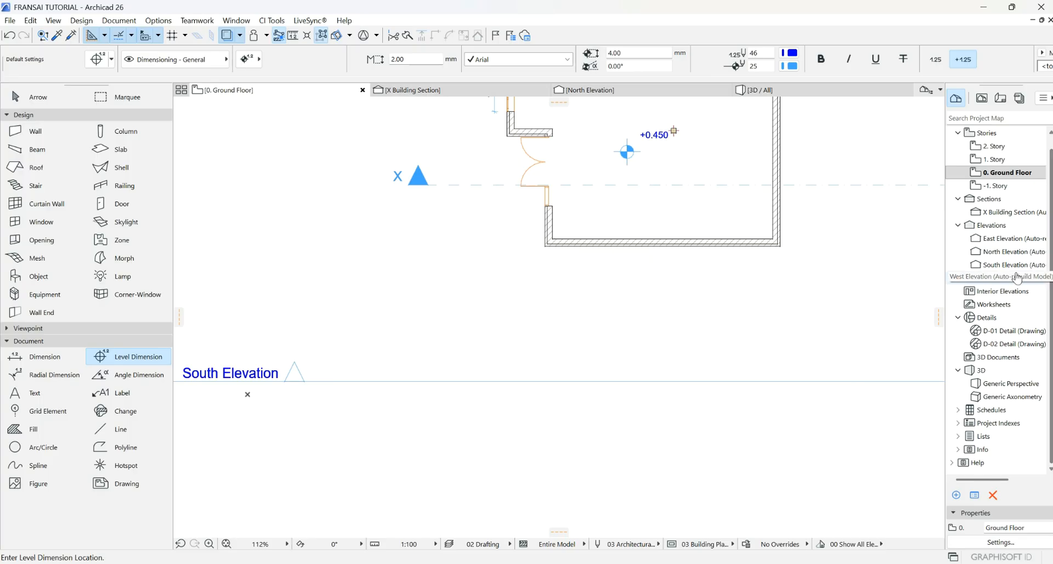
double_click(998, 265)
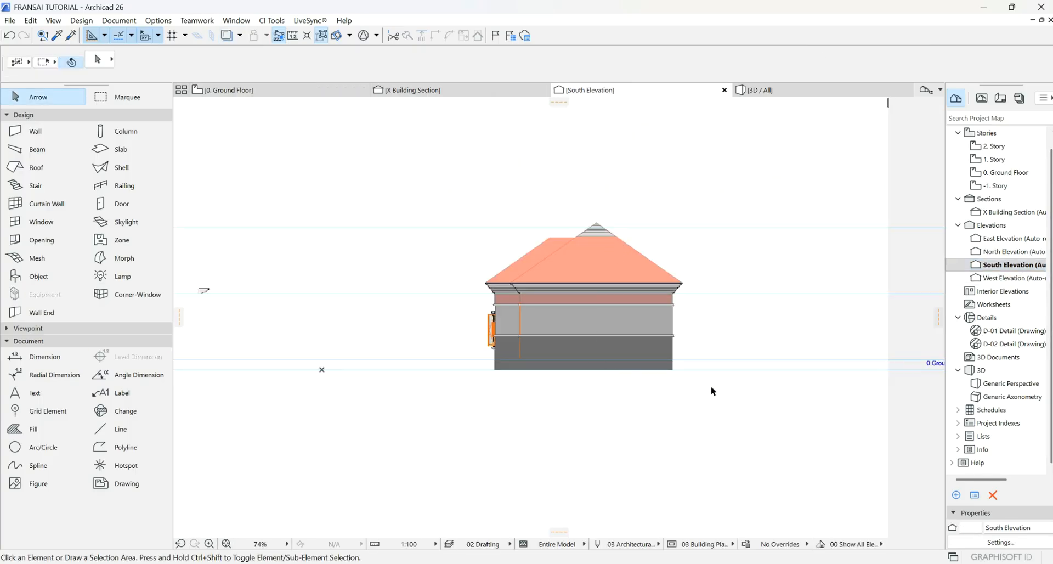
scroll(594, 389, "up", 10)
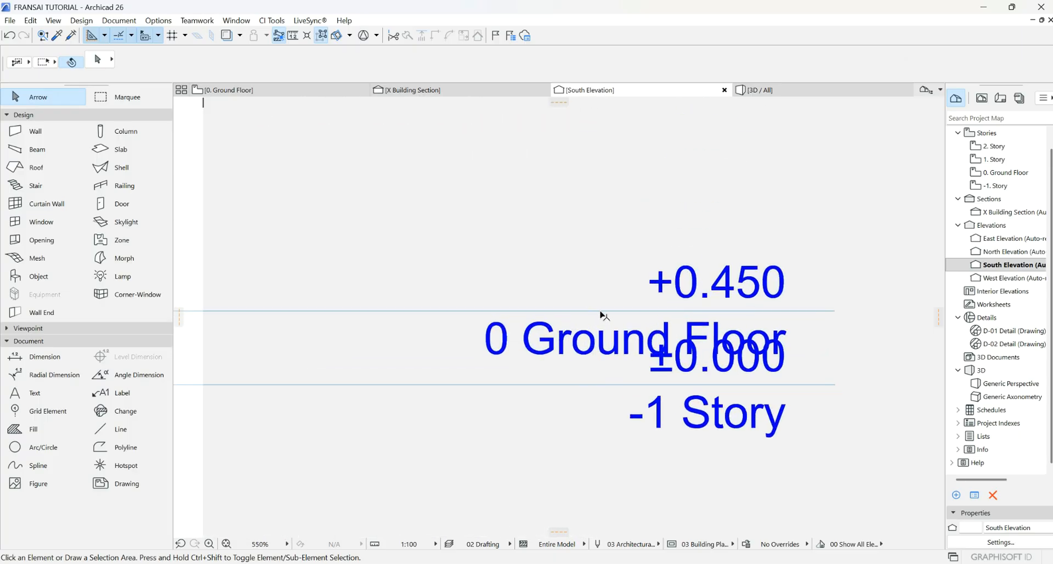
scroll(602, 315, "down", 10)
- Return to the ground floor plan and move the original building's level dimension slightly south, closer to the section line
left_click(280, 91)
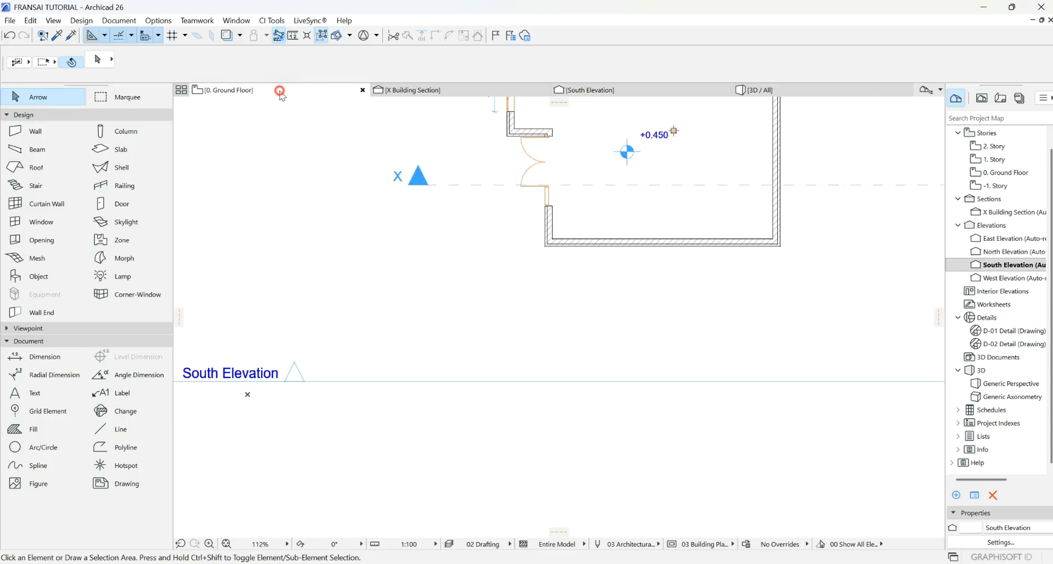
scroll(658, 157, "up", 6)
scroll(560, 193, "down", 2)
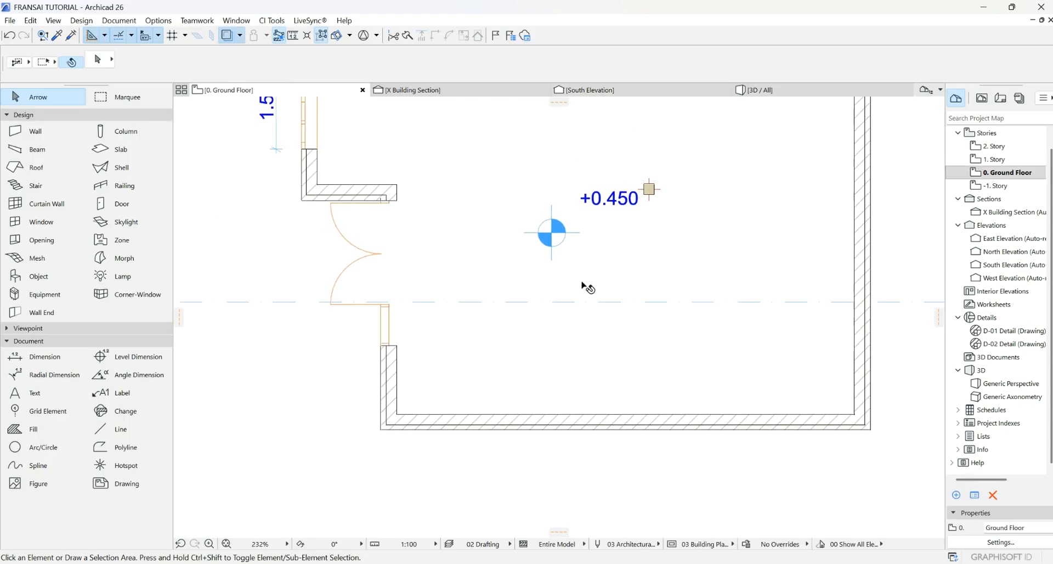
scroll(586, 287, "down", 4)
left_click_drag(571, 267, 569, 287)
scroll(599, 269, "up", 4)
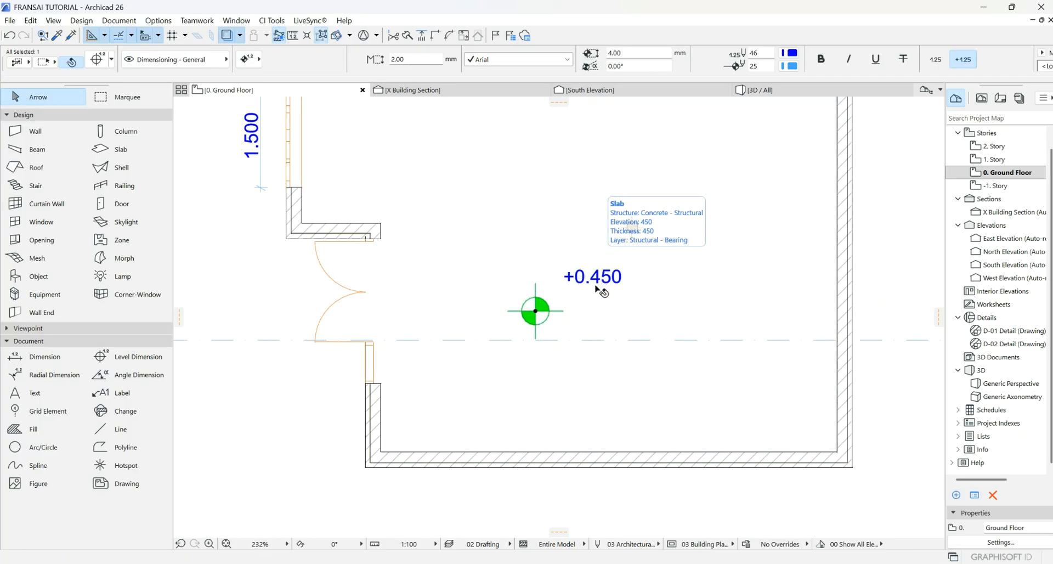
scroll(596, 287, "down", 5)
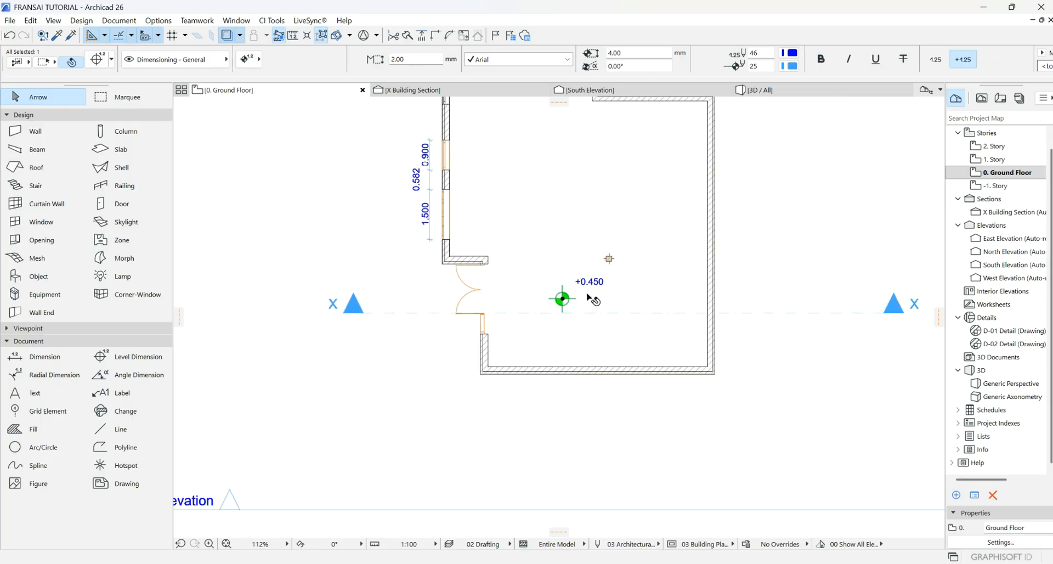
left_click(704, 254)
- Open the 1. Story plan and place a level dimension outside the building, south of the roof outline
double_click(1003, 159)
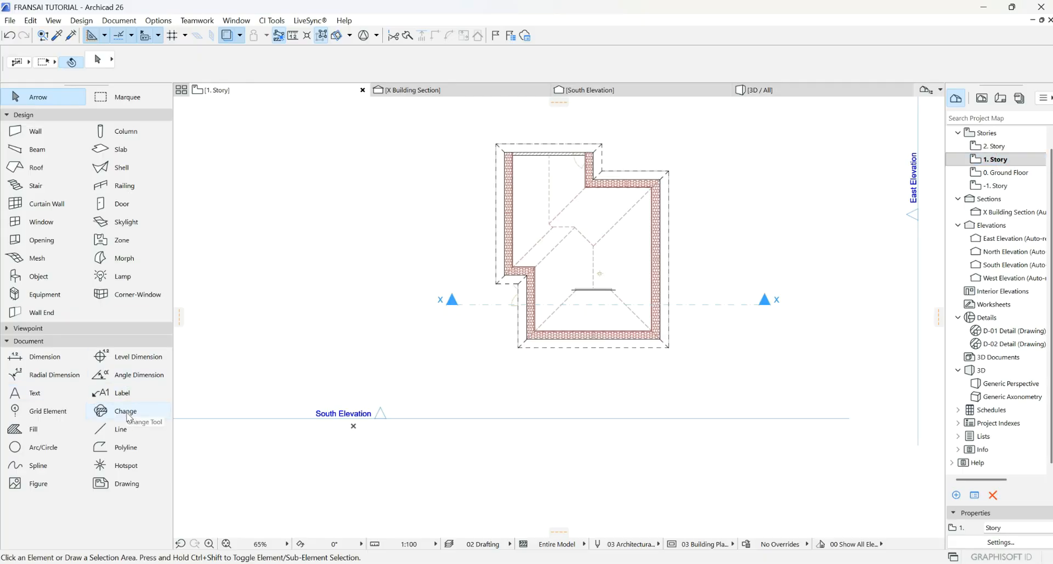
left_click(118, 357)
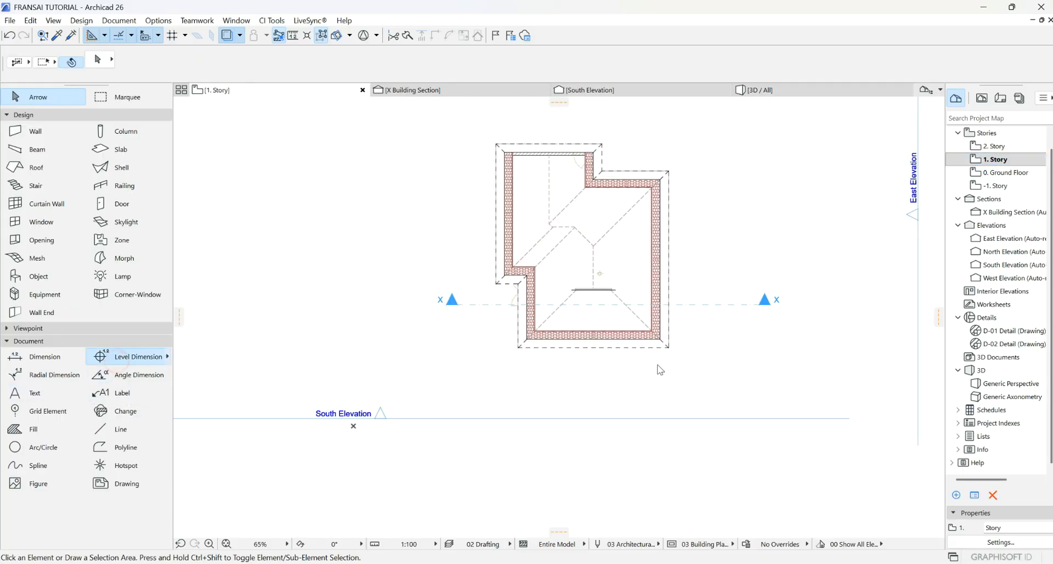
scroll(597, 381, "up", 8)
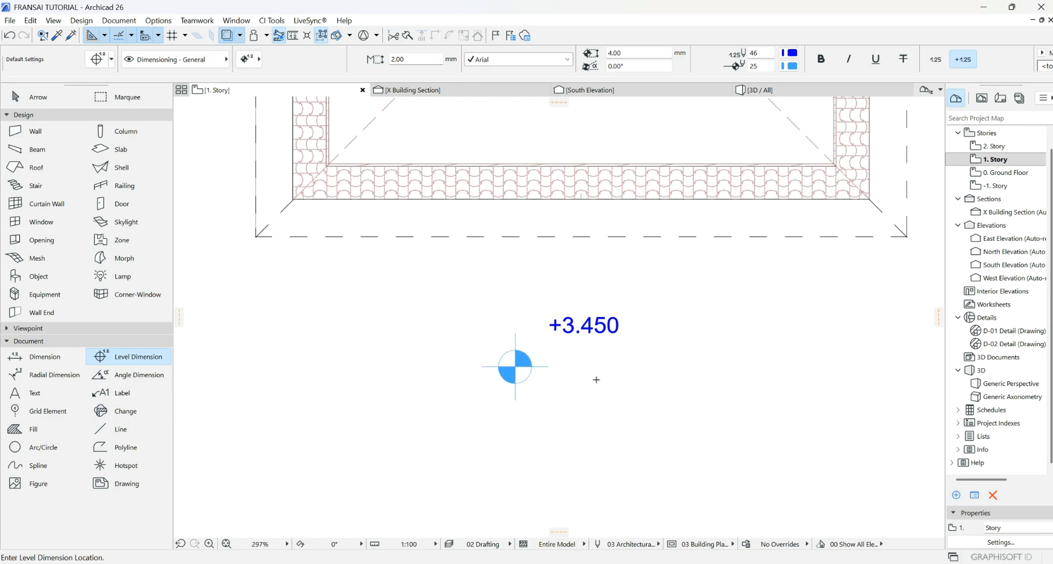
scroll(572, 326, "down", 4)
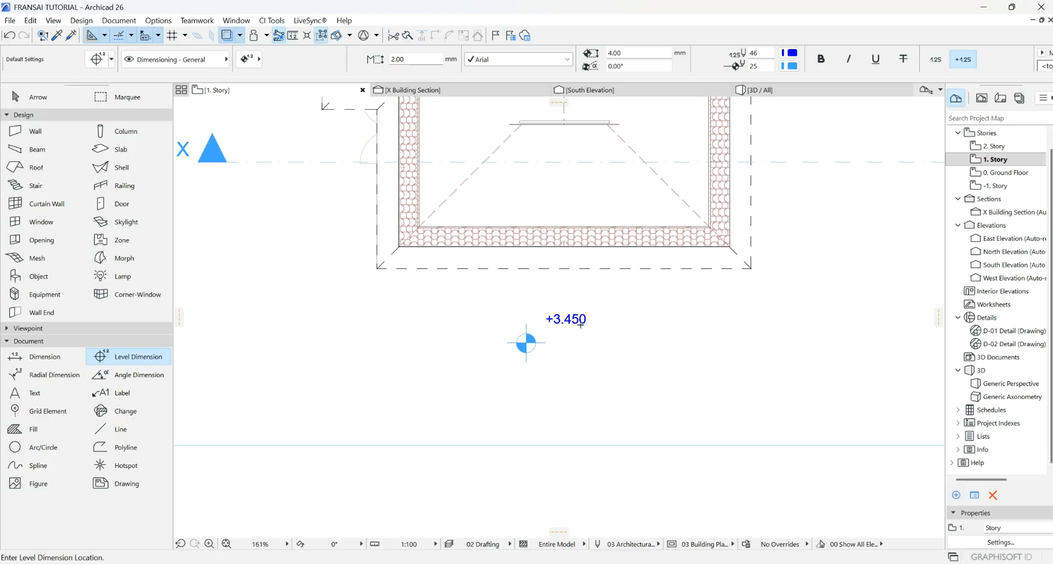
- On the South Elevation, measure the height from the -1 Story line to the 1 Story line with a temporary vertical line
left_click(652, 94)
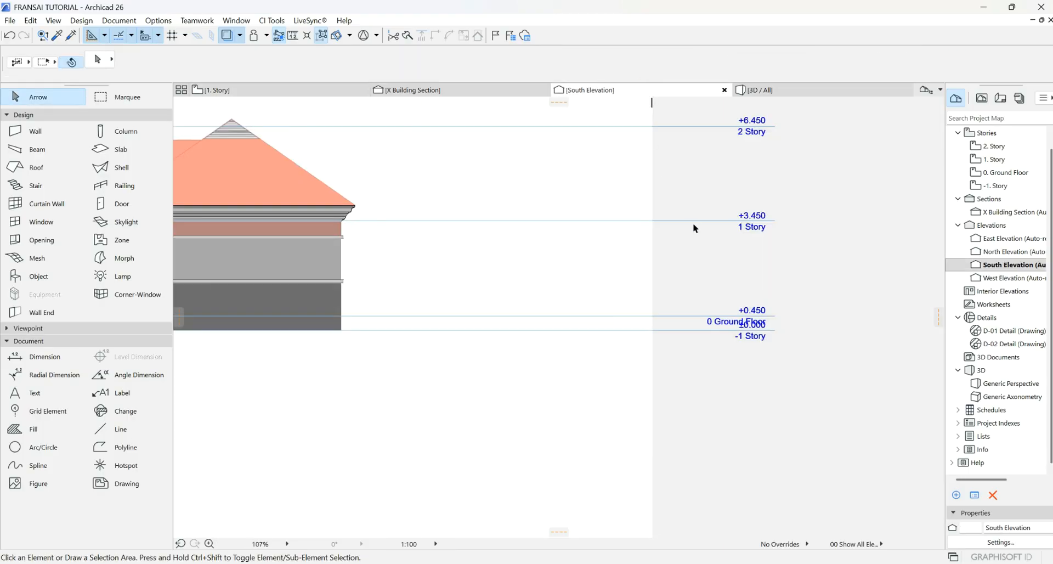
left_click(119, 429)
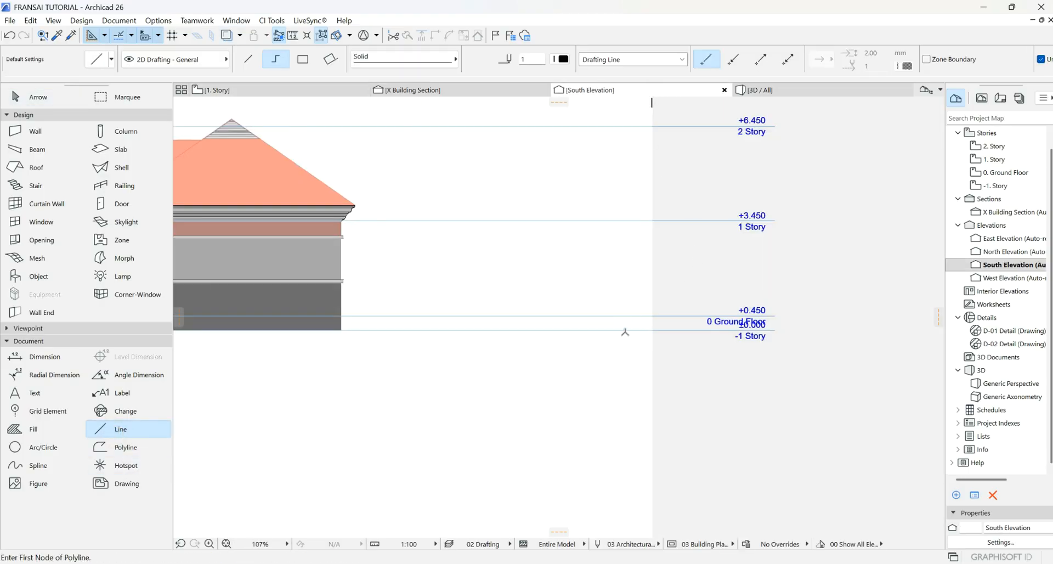
left_click(625, 330)
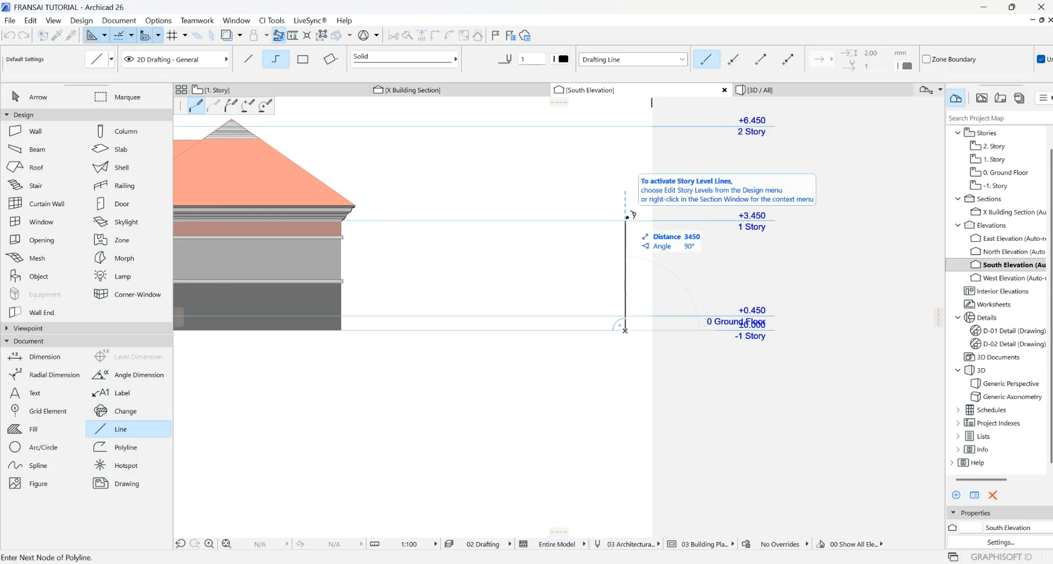
- Delete the level dimension from the 1. Story plan and reopen the ground floor plan
left_click(263, 89)
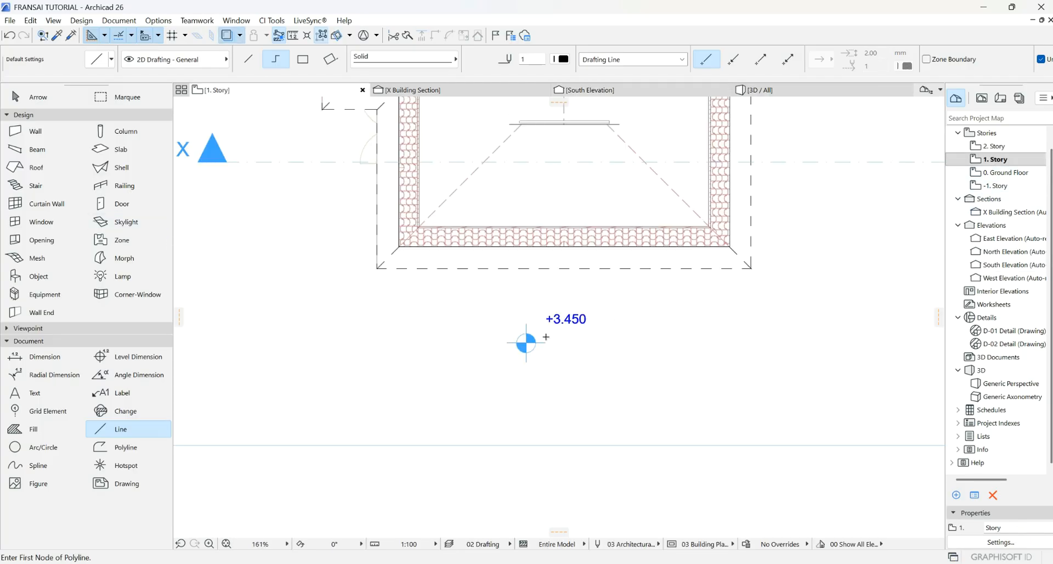
left_click(39, 93)
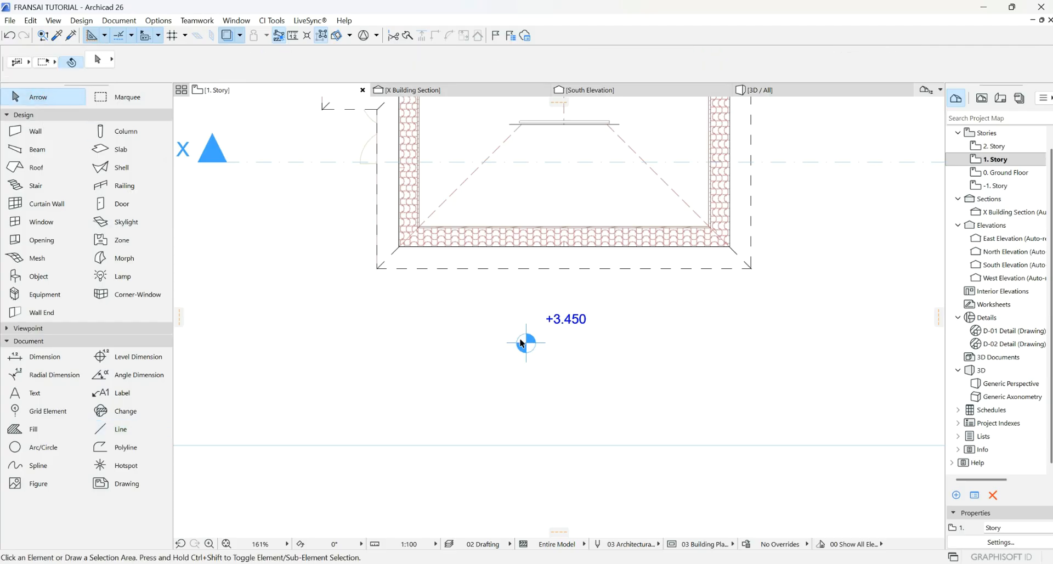
left_click_drag(521, 344, 571, 365)
key("Delete")
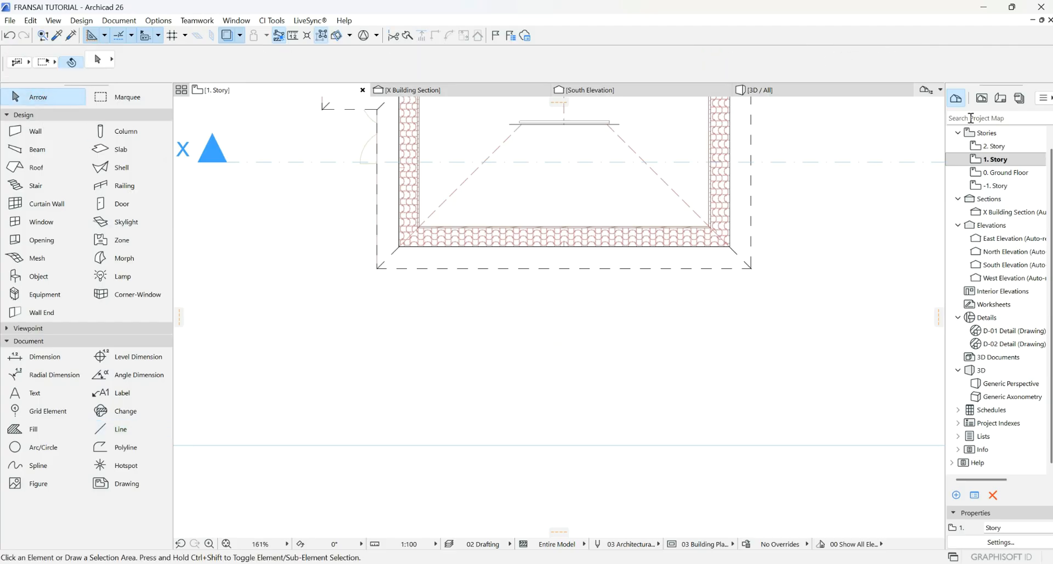
double_click(1009, 172)
middle_click_drag(548, 163, 564, 329)
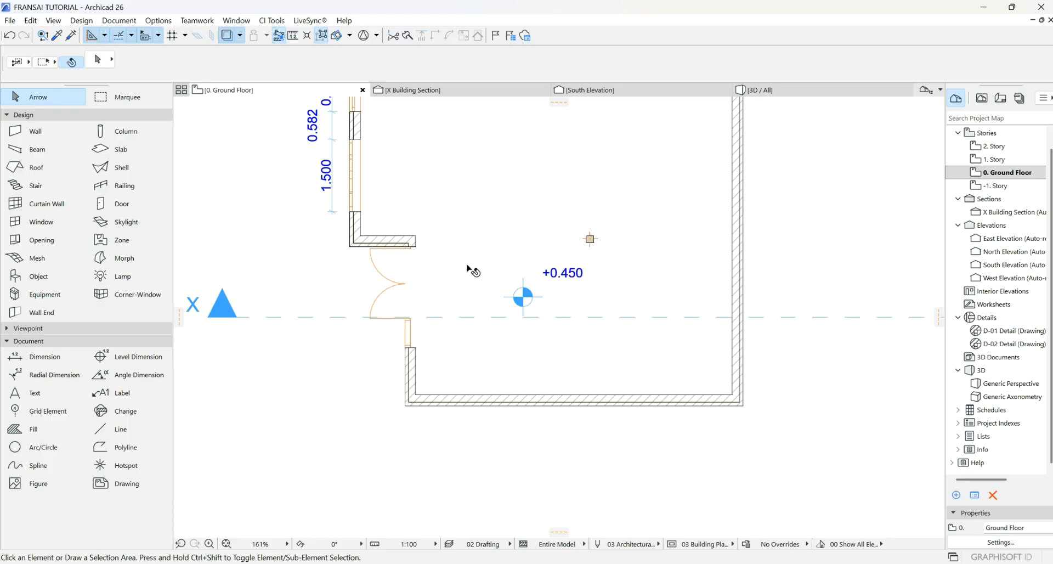
left_click(41, 380)
scroll(335, 306, "down", 3)
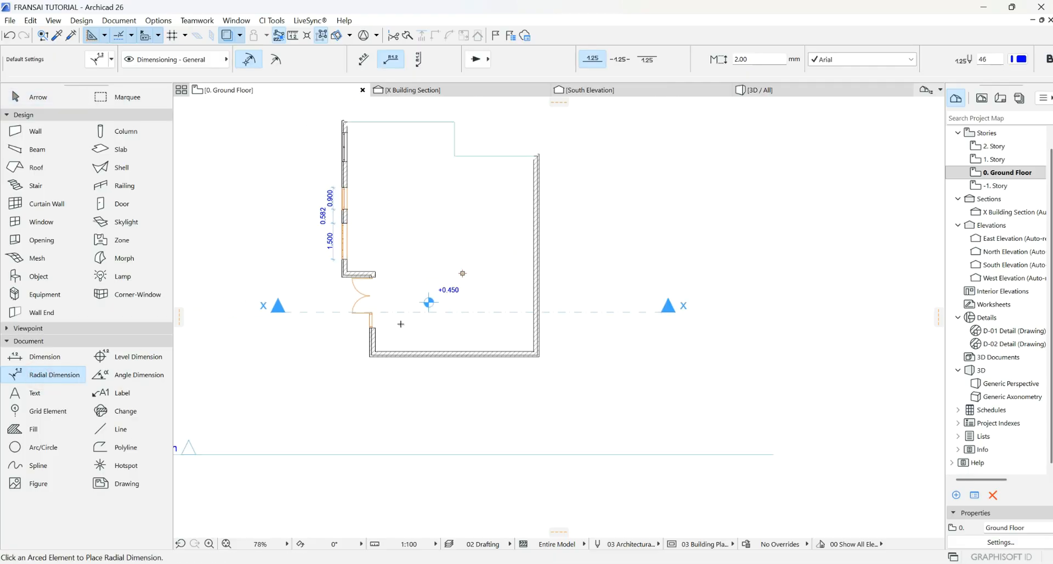
scroll(759, 285, "up", 3)
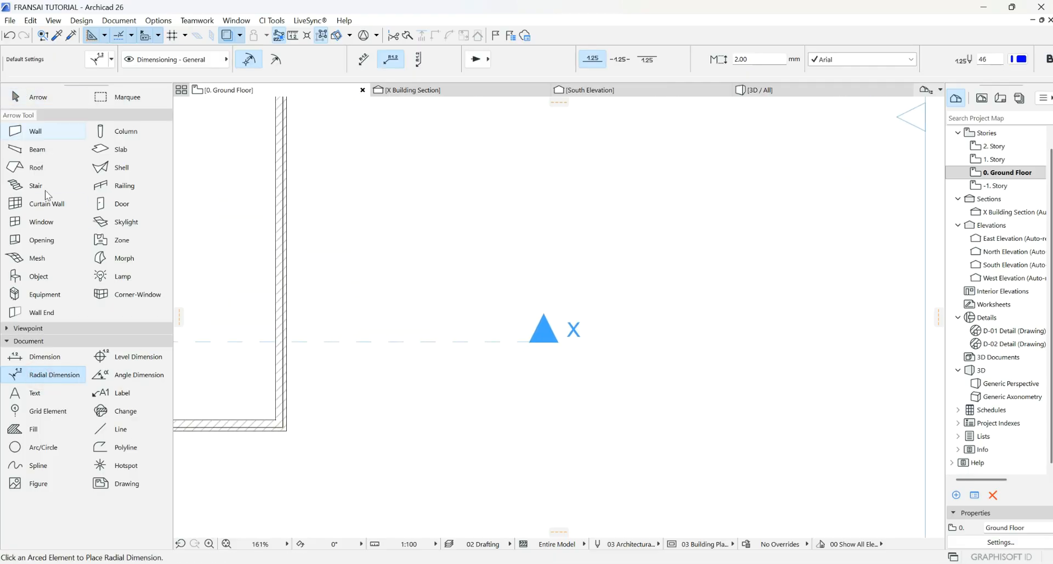
left_click(132, 430)
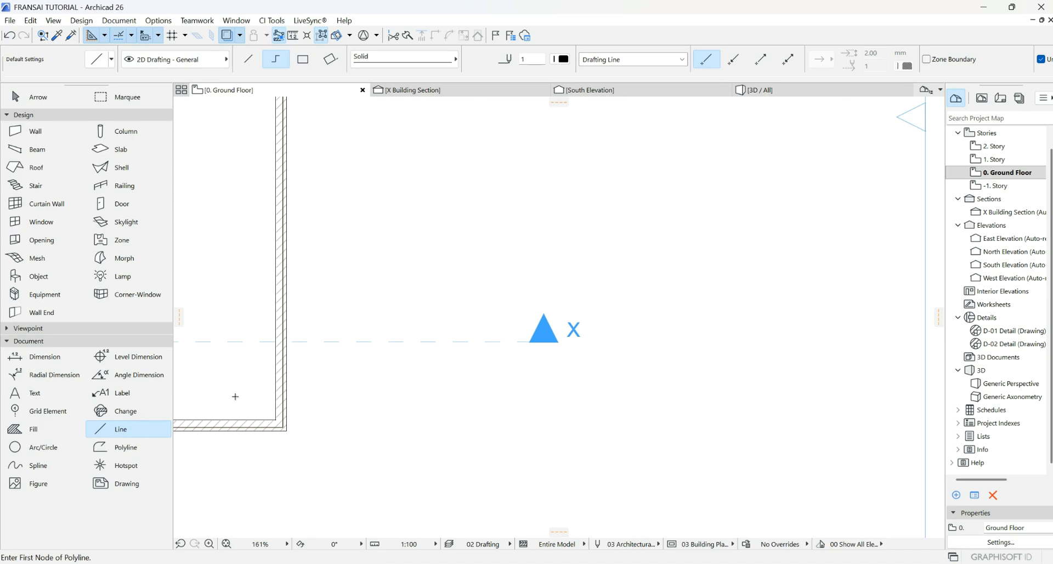
left_click(38, 447)
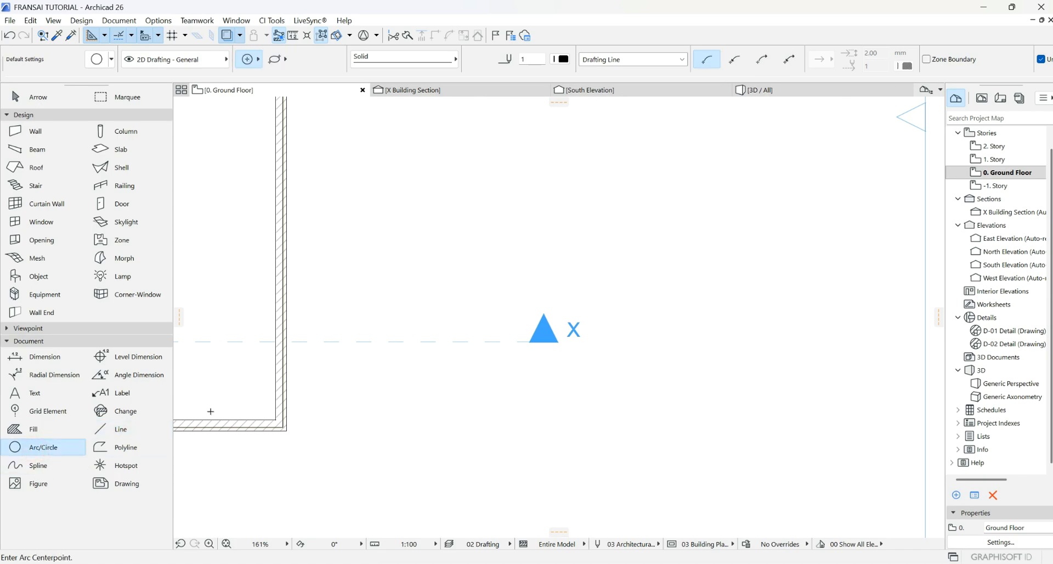
- Draw a diagonal line about 1724 mm long at 45 degrees in the empty area east of the X section marker
left_click(129, 430)
left_click(763, 239)
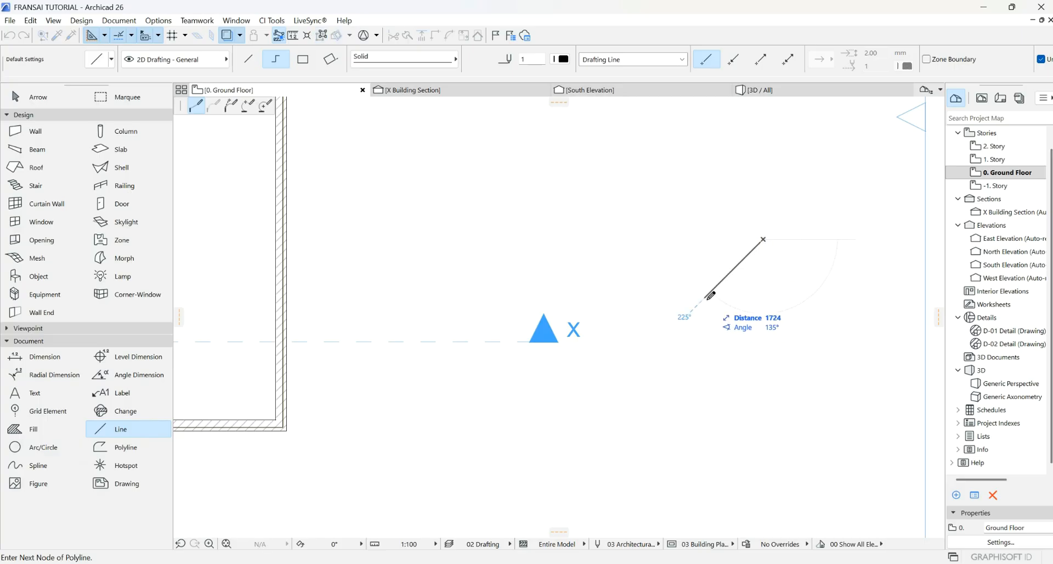
double_click(705, 297)
key("Escape")
- Curve the diagonal line into an arc of about 949 mm radius, bulging to the northwest
left_click(730, 273)
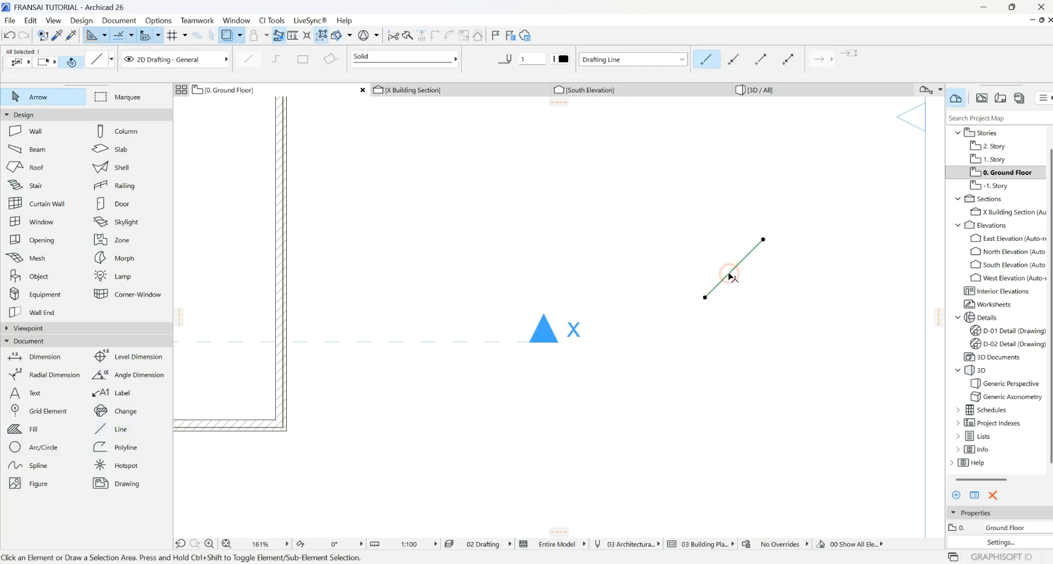
left_click(732, 273)
left_click(213, 105)
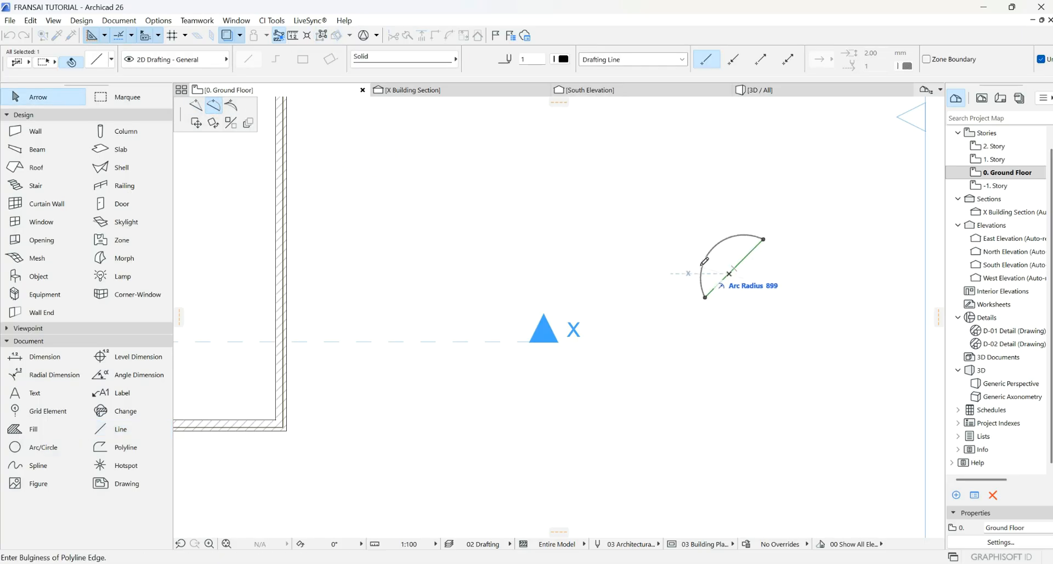
left_click(705, 263)
left_click(696, 357)
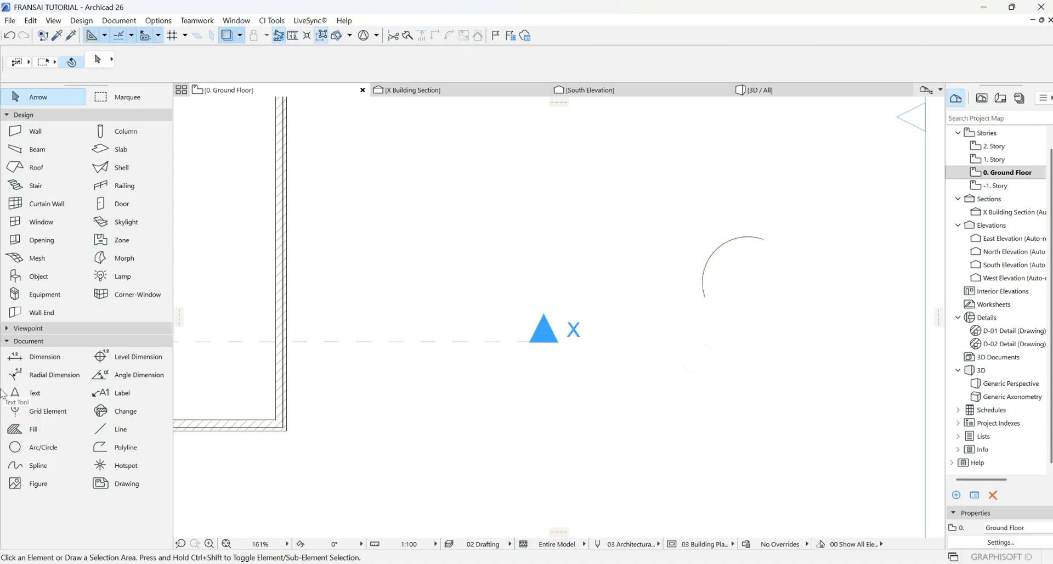
- Place a radial dimension at the arc's southwest endpoint, with its text to the west of the arc
left_click(37, 375)
left_click(708, 299)
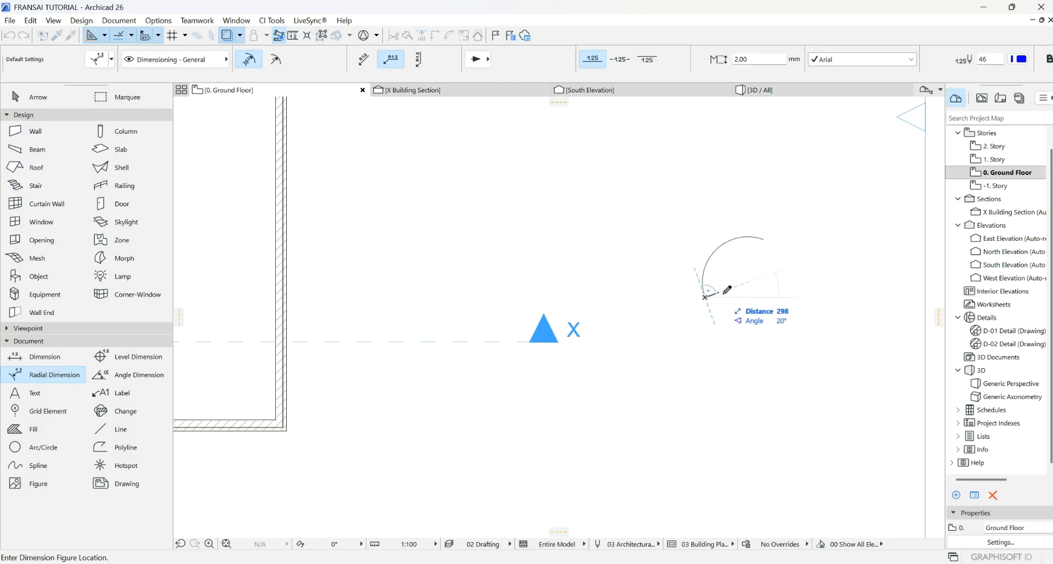
left_click(707, 298)
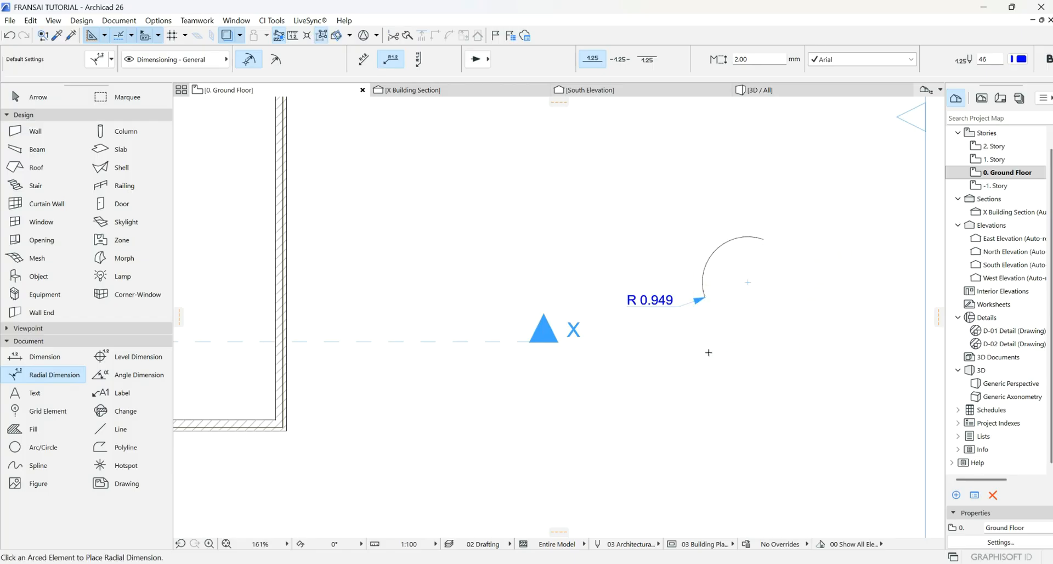
scroll(691, 303, "up", 3)
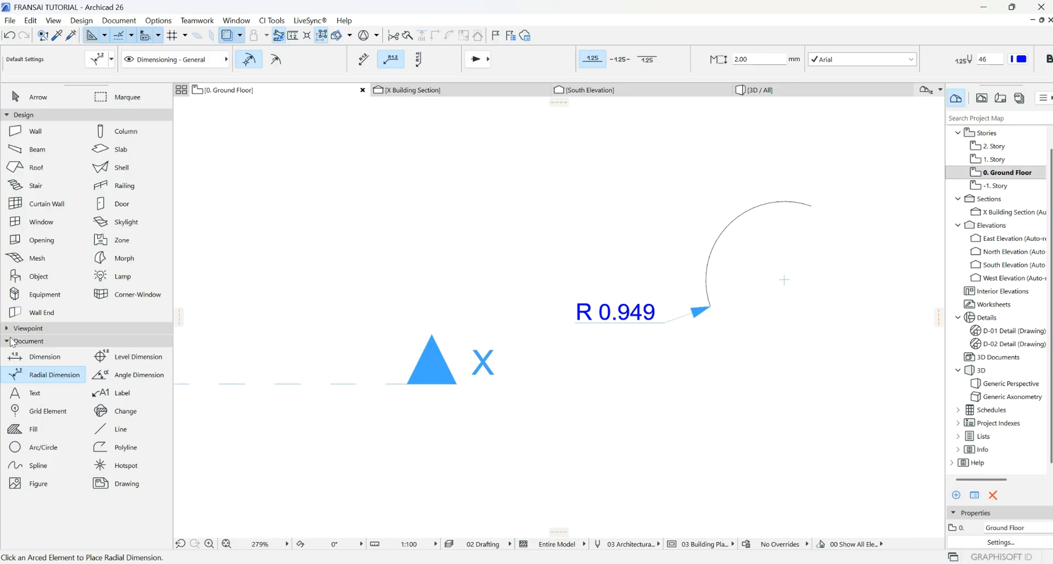
left_click(107, 429)
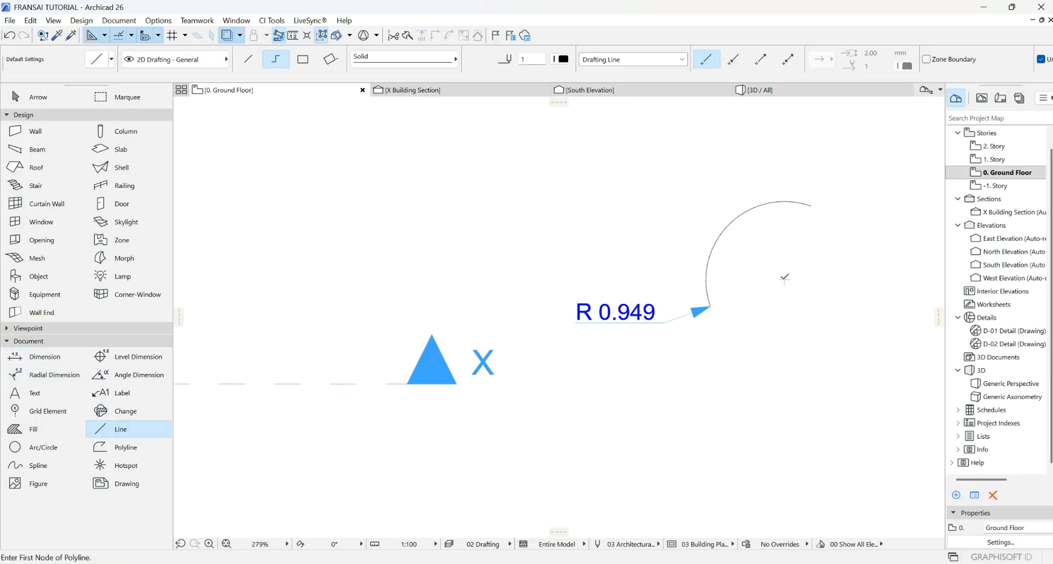
left_click(784, 279)
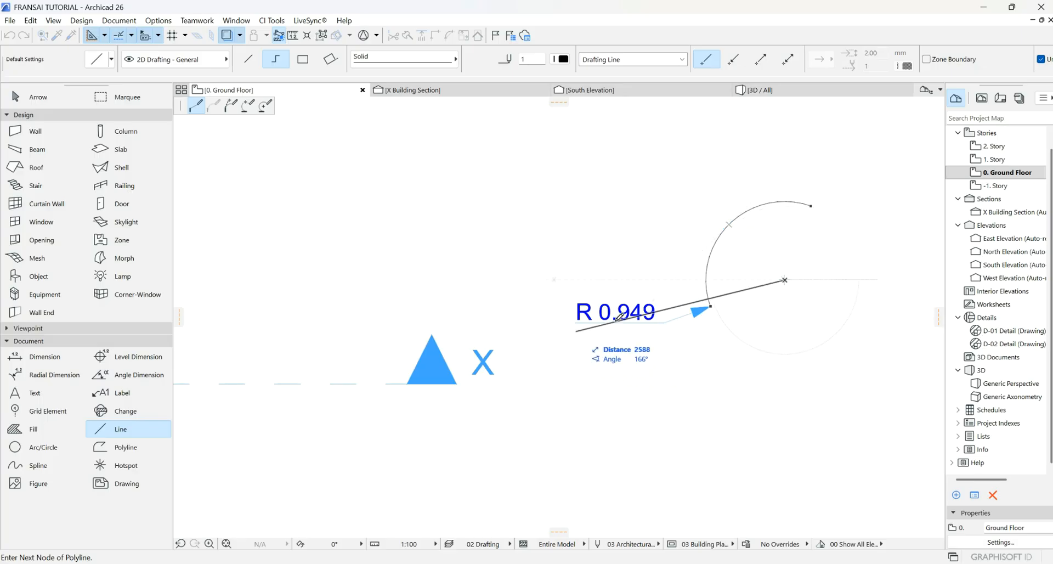
key("Escape")
key("Escape")
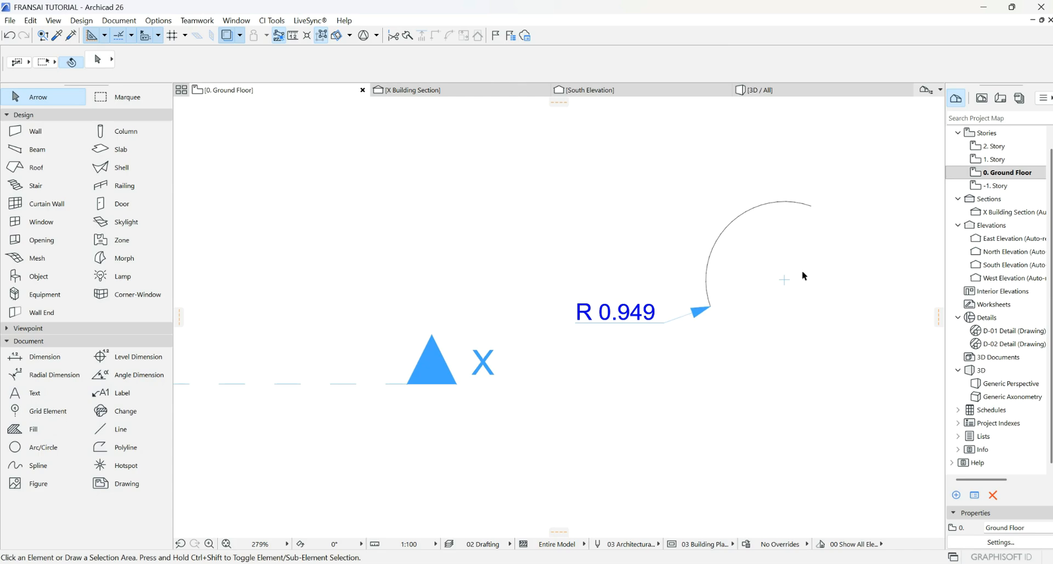
- Draw a horizontal line north of the arc, continued by a 45-degree diagonal line running northwest from its east end
scroll(707, 301, "down", 6)
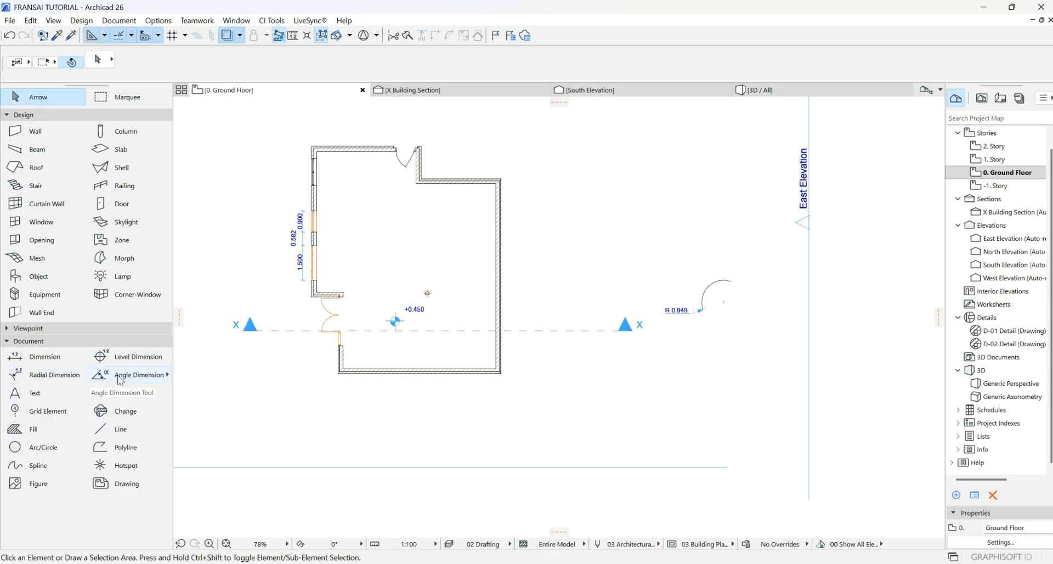
left_click(119, 429)
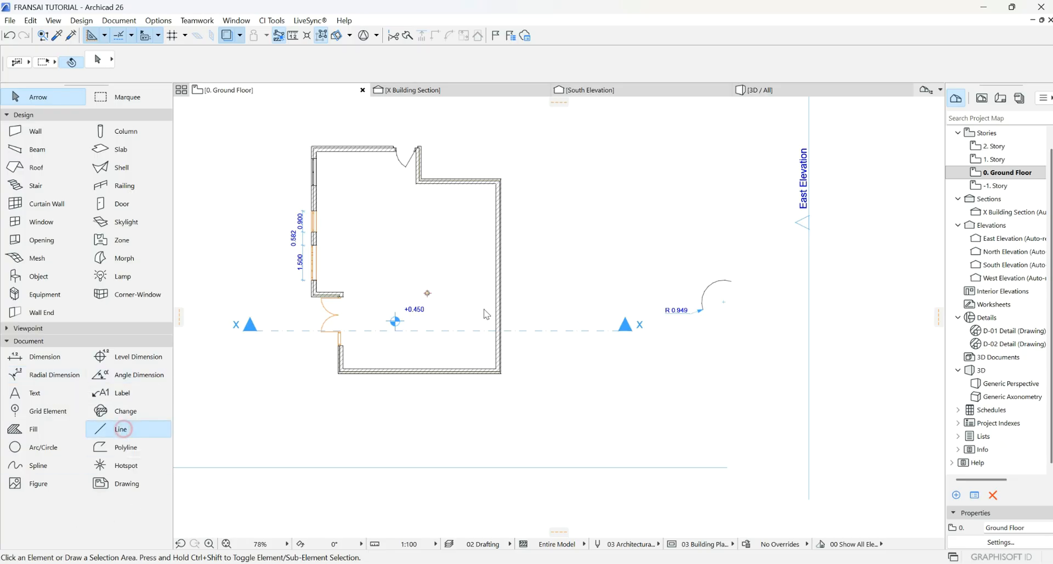
left_click(619, 236)
left_click(722, 236)
left_click(676, 189)
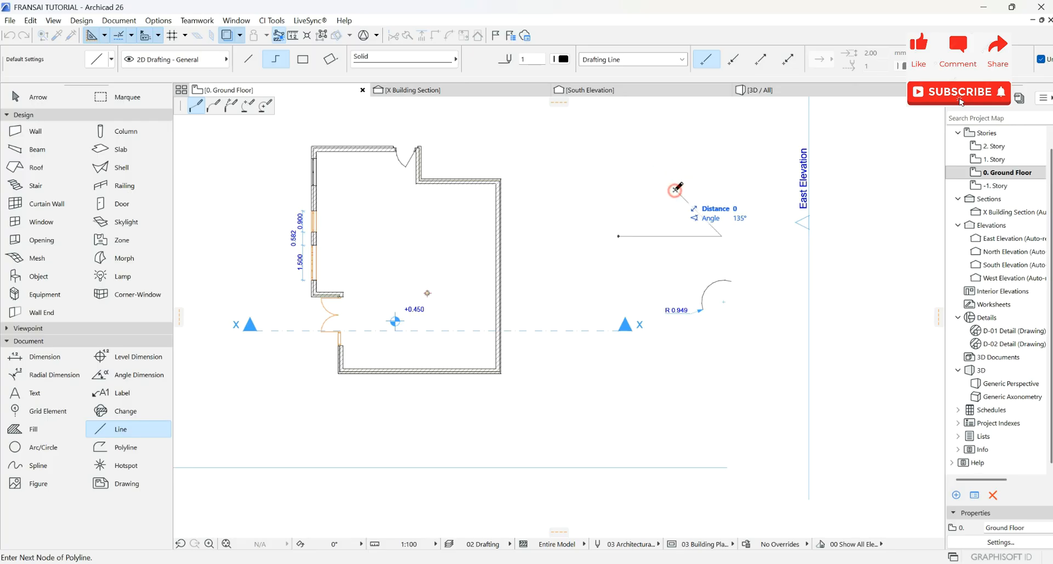
left_click(675, 191)
- Place an angle dimension inside the 45-degree corner between the diagonal and horizontal lines
left_click(111, 376)
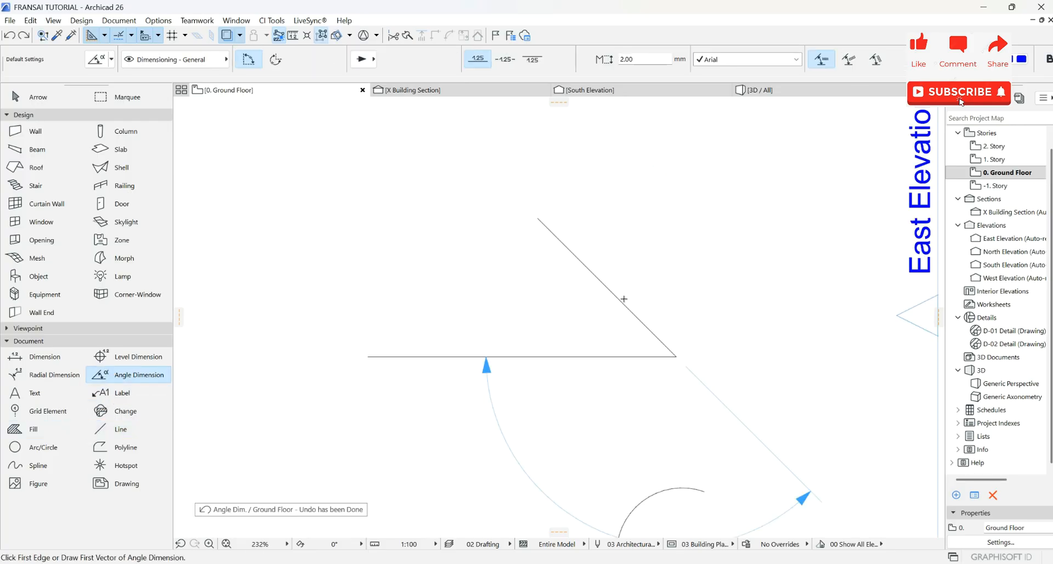
left_click(620, 297)
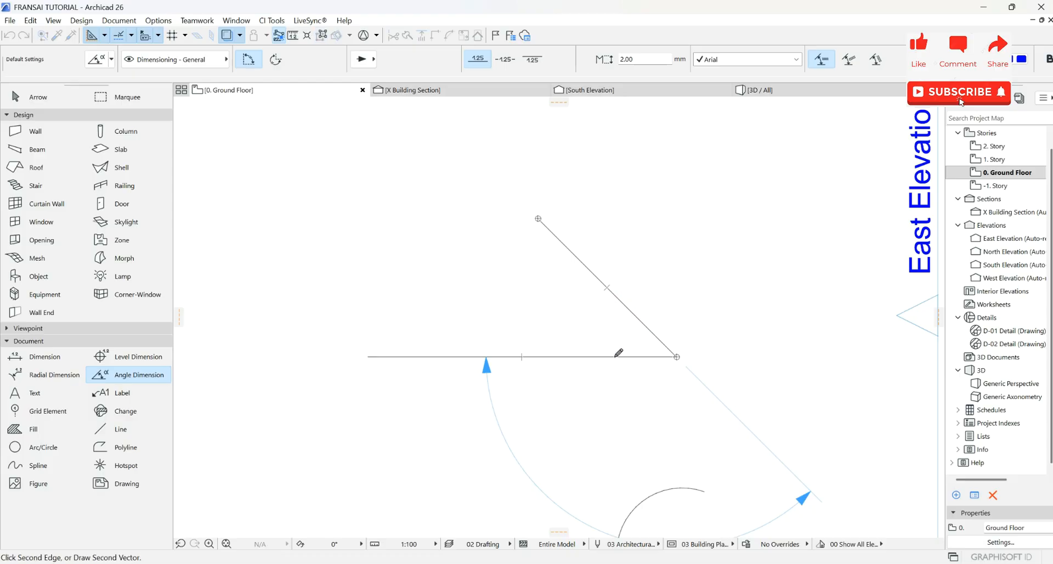
left_click(615, 357)
left_click(548, 303)
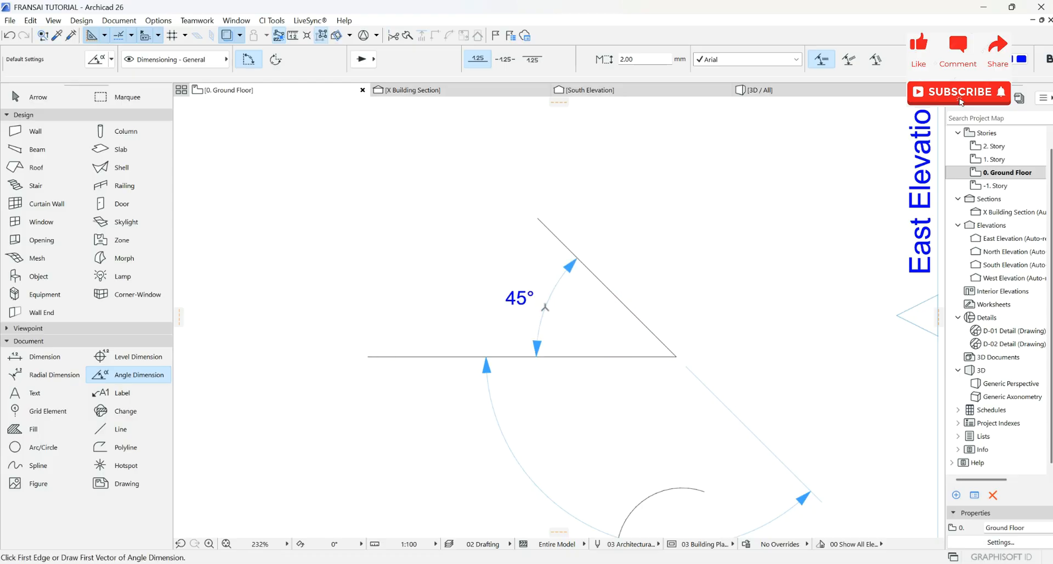
- Move the 135° angle dimension below the horizontal line closer to the vertex, and delete that dimension
scroll(565, 298, "down", 3)
scroll(566, 299, "down", 1)
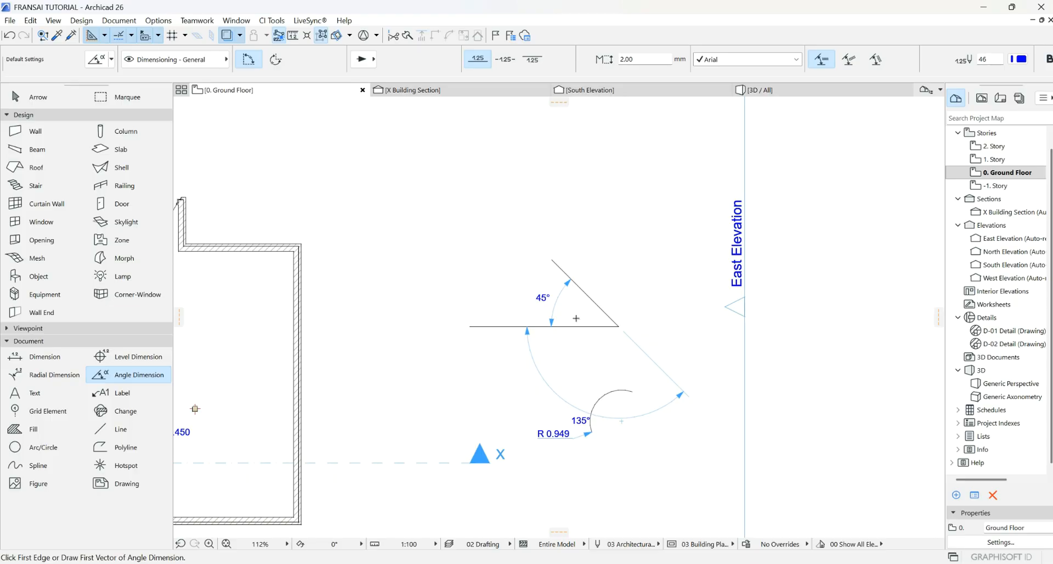
scroll(560, 294, "up", 2)
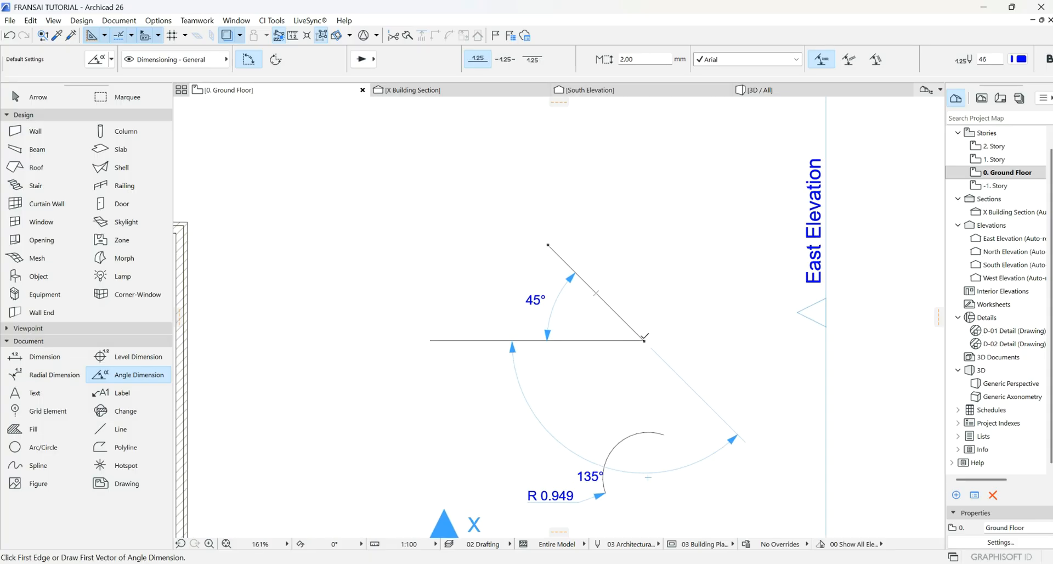
key("Escape")
left_click(636, 473)
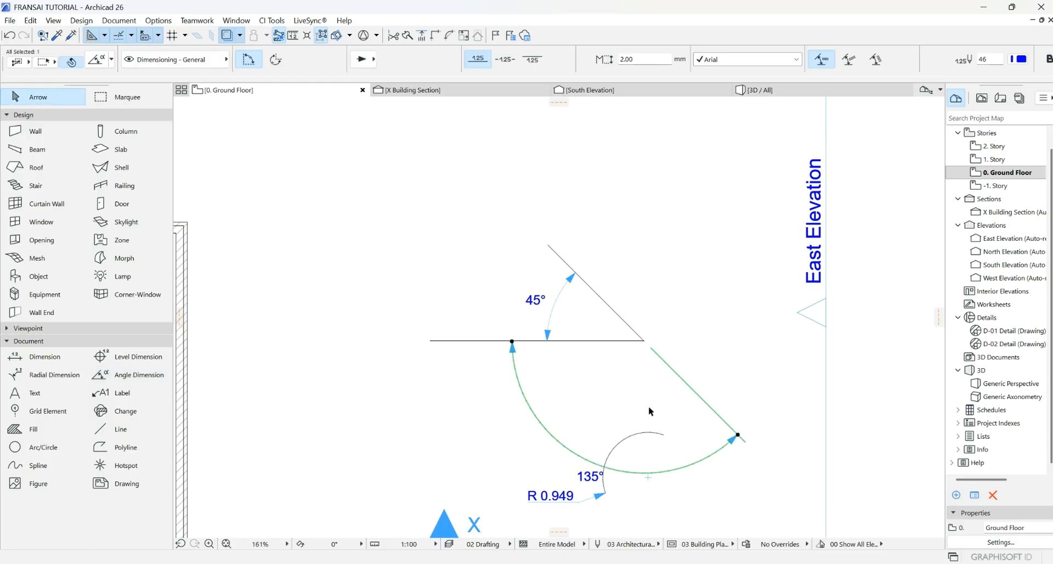
left_click_drag(626, 477, 636, 412)
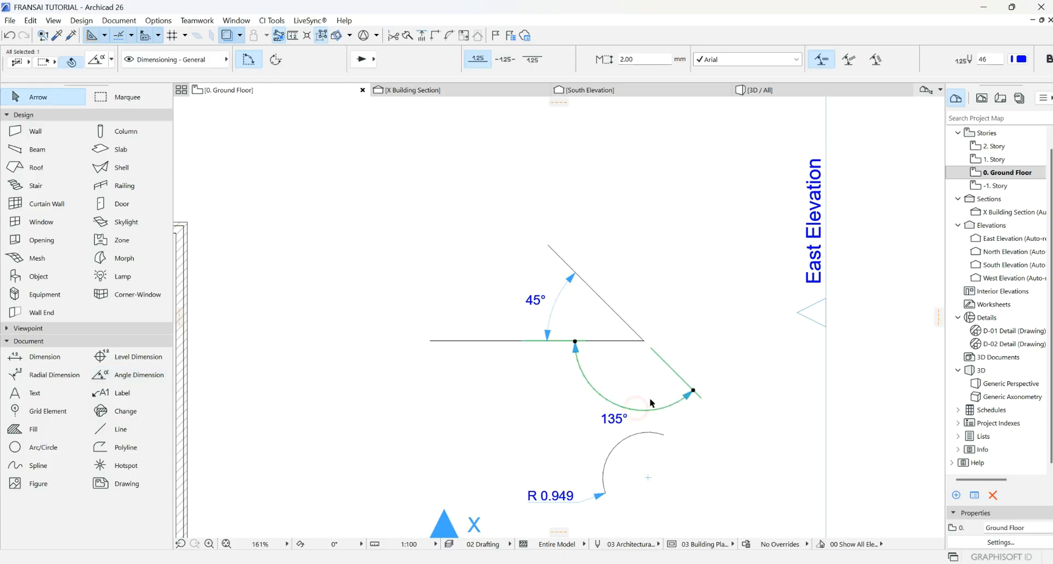
left_click(636, 411)
left_click(645, 382)
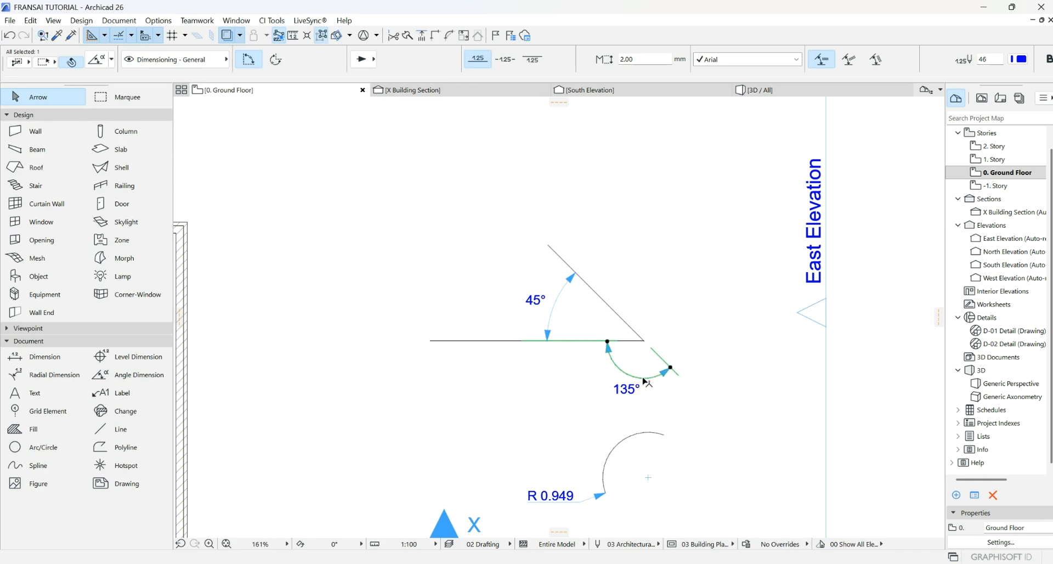
key("Delete")
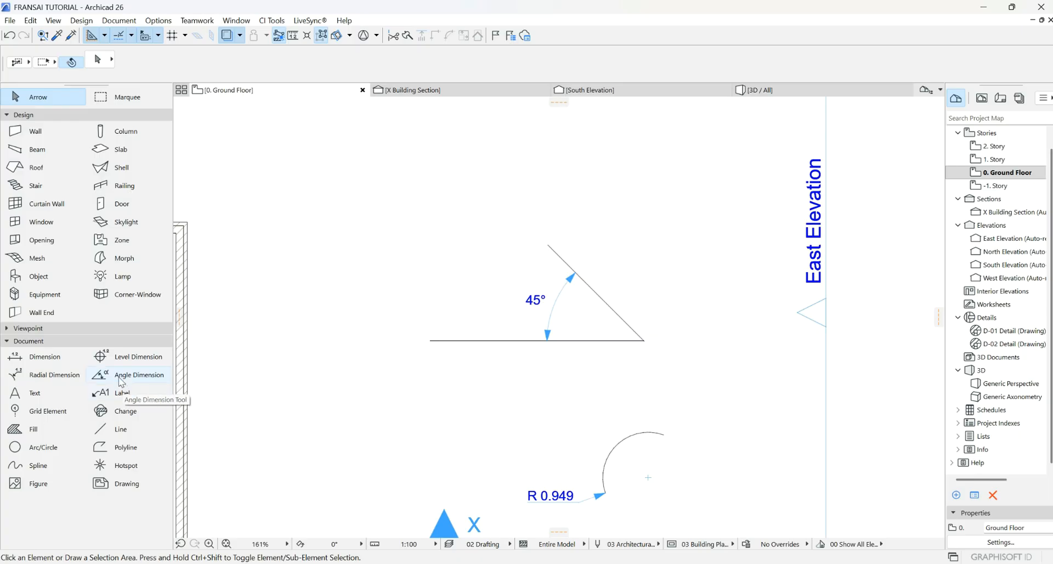
- Place an angle dimension on the outer side of the two lines, with its arc above and east of their vertex
left_click(510, 341)
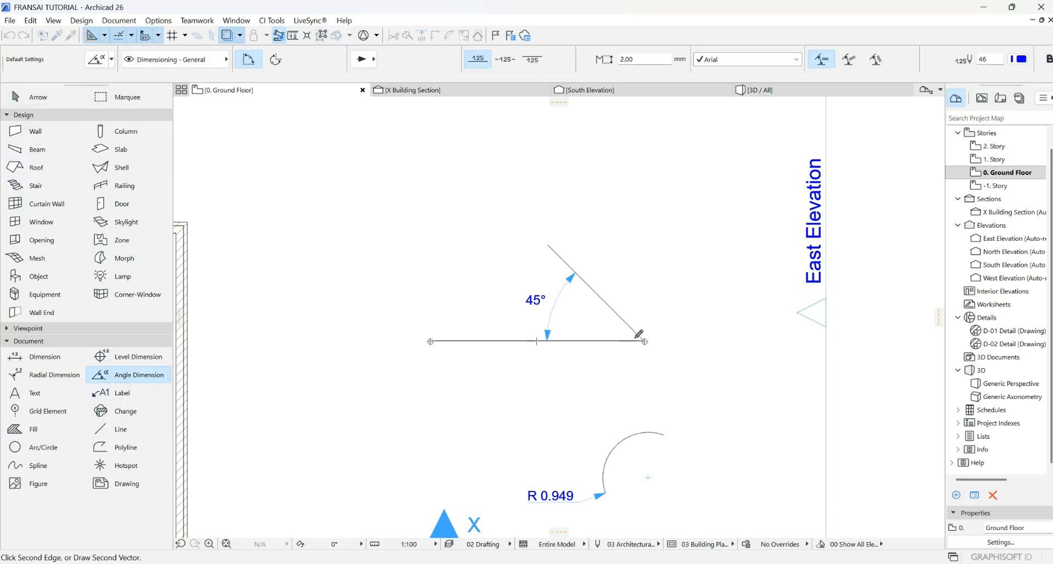
left_click(633, 321)
right_click(689, 294)
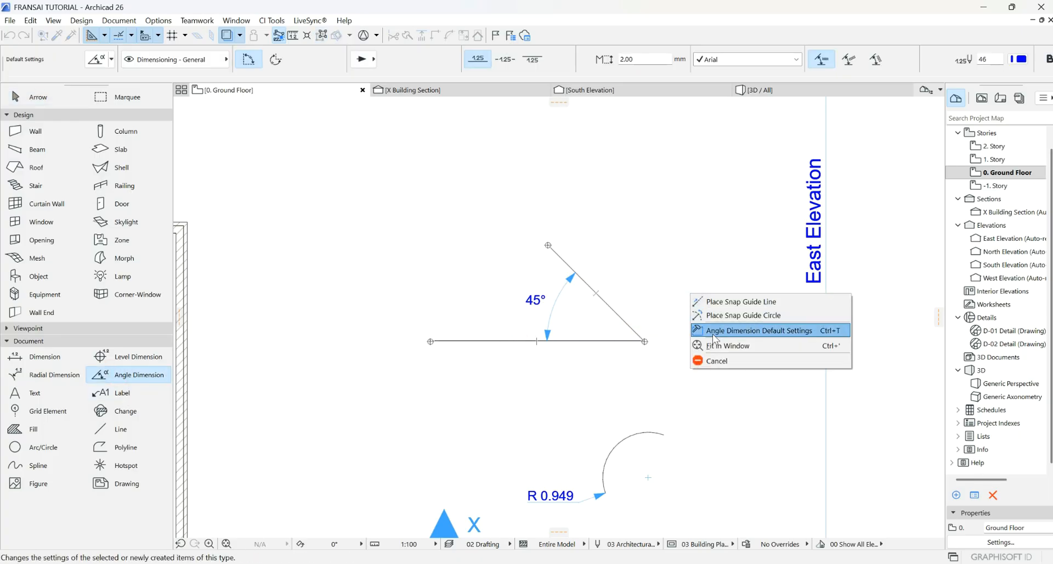
key("Escape")
left_click(646, 279)
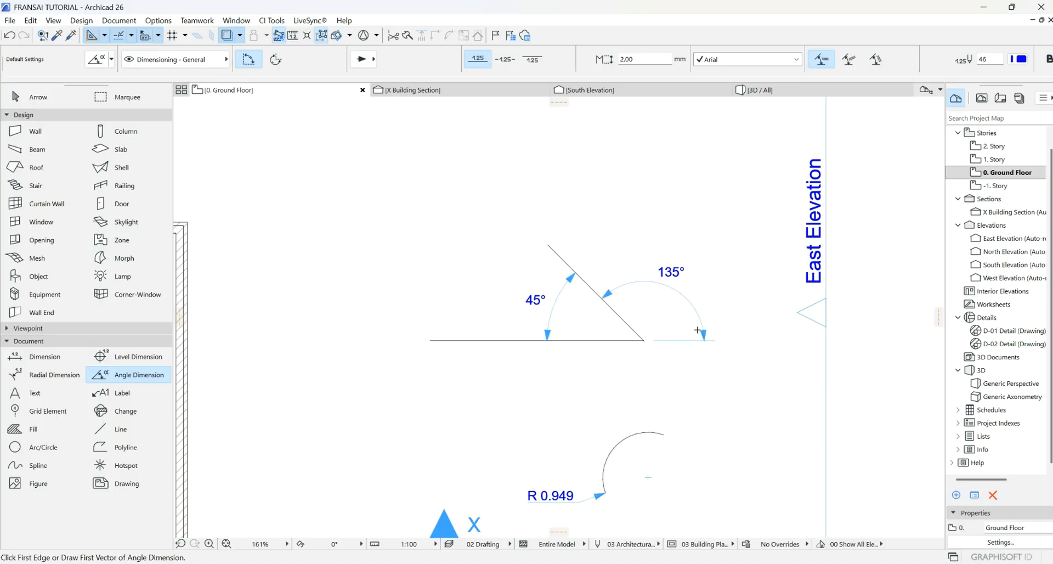
- Try to place another angle dimension starting from the horizontal line, and undo it
left_click(573, 340)
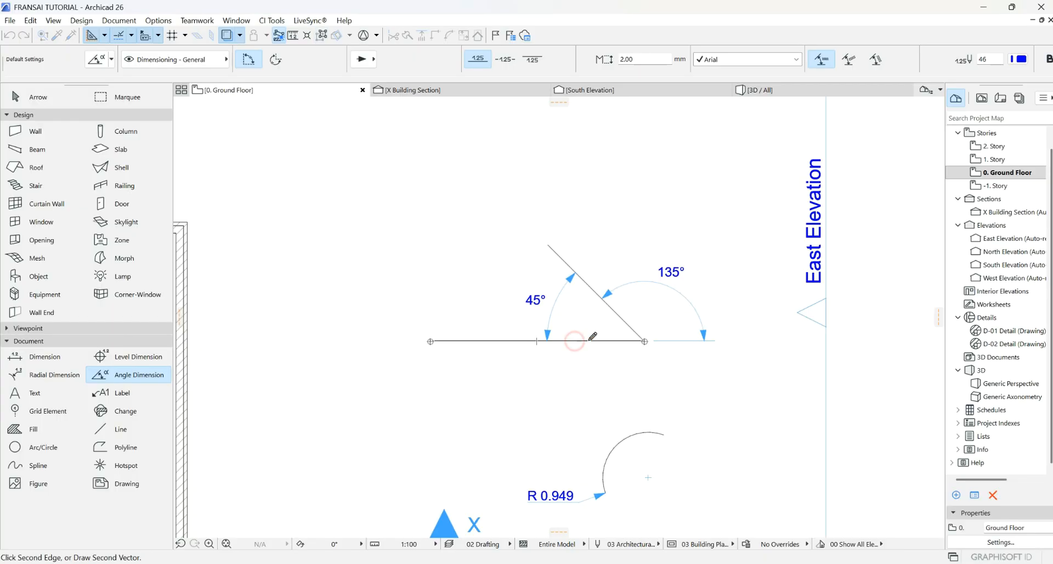
left_click(431, 341)
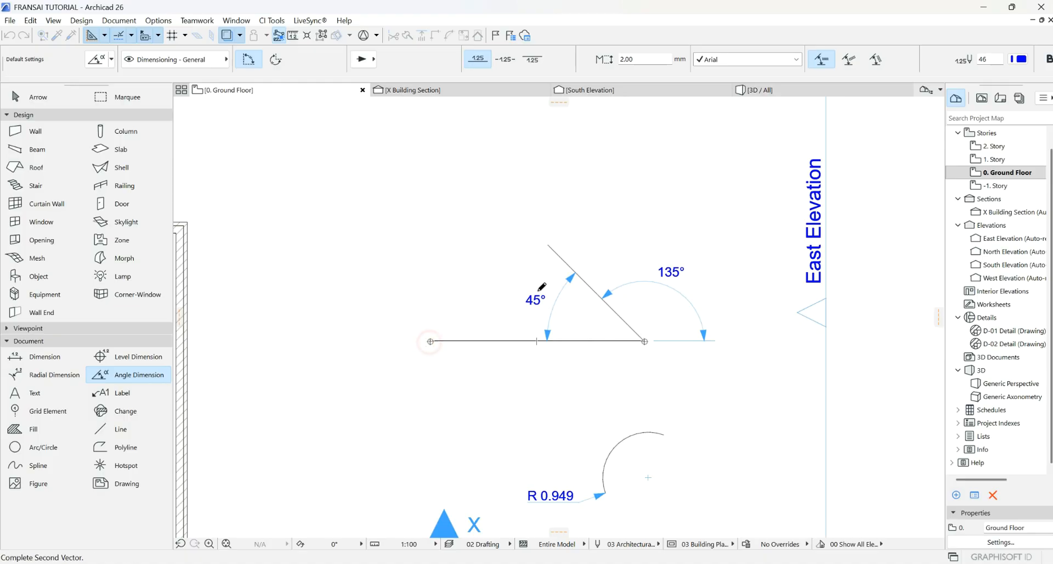
left_click(430, 341)
left_click(565, 275)
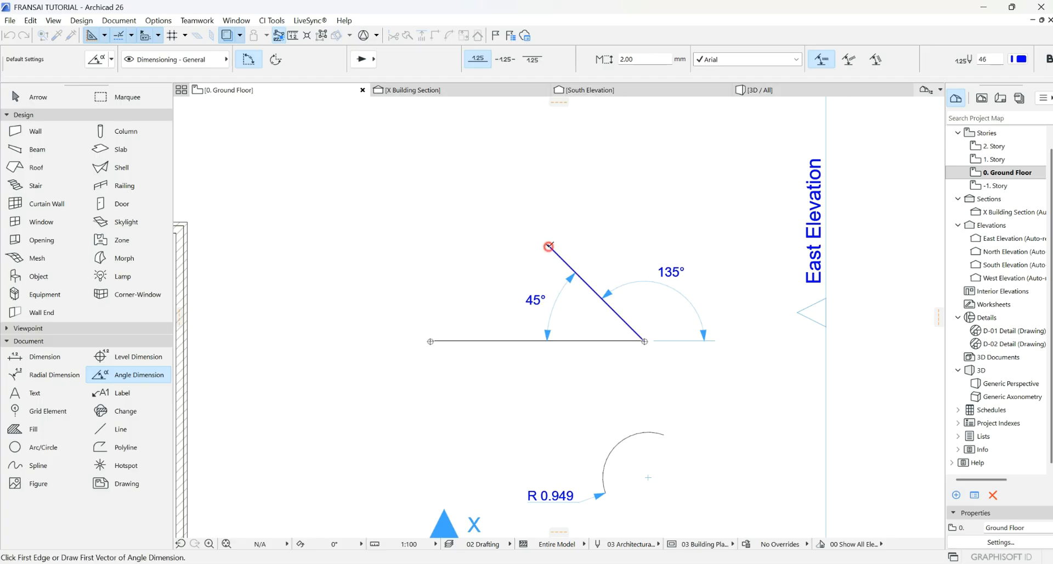
key("ctrl+z")
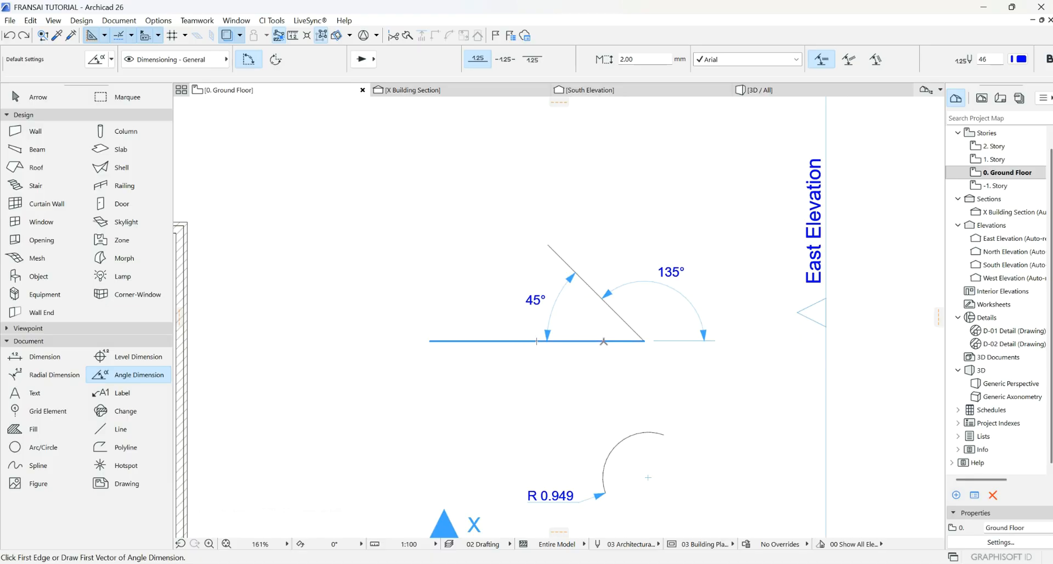
- Place a text block northwest of the two lines with "grehd" in bold followed by "fgr" in regular weight
left_click(36, 393)
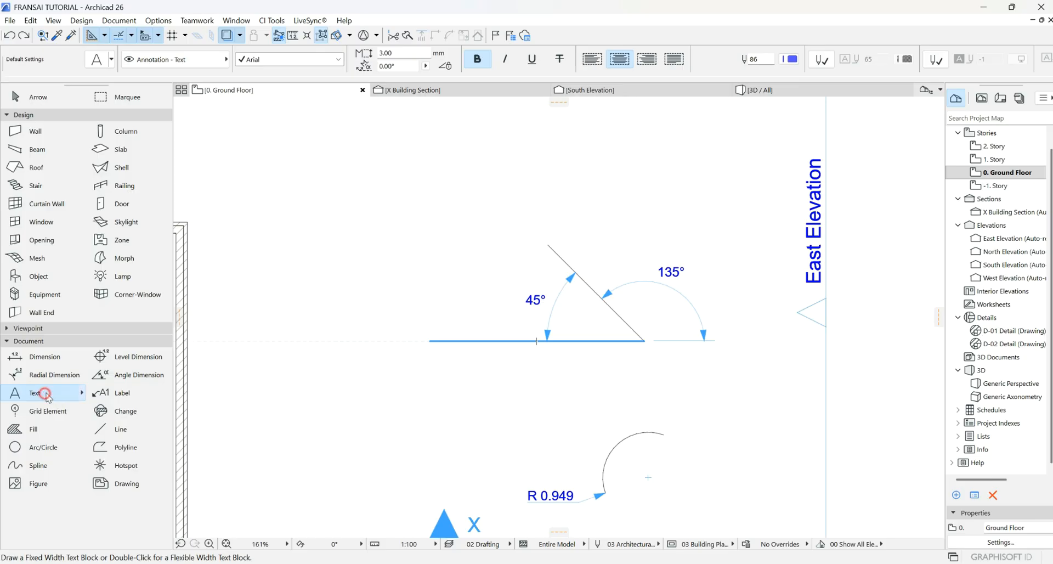
left_click(393, 228)
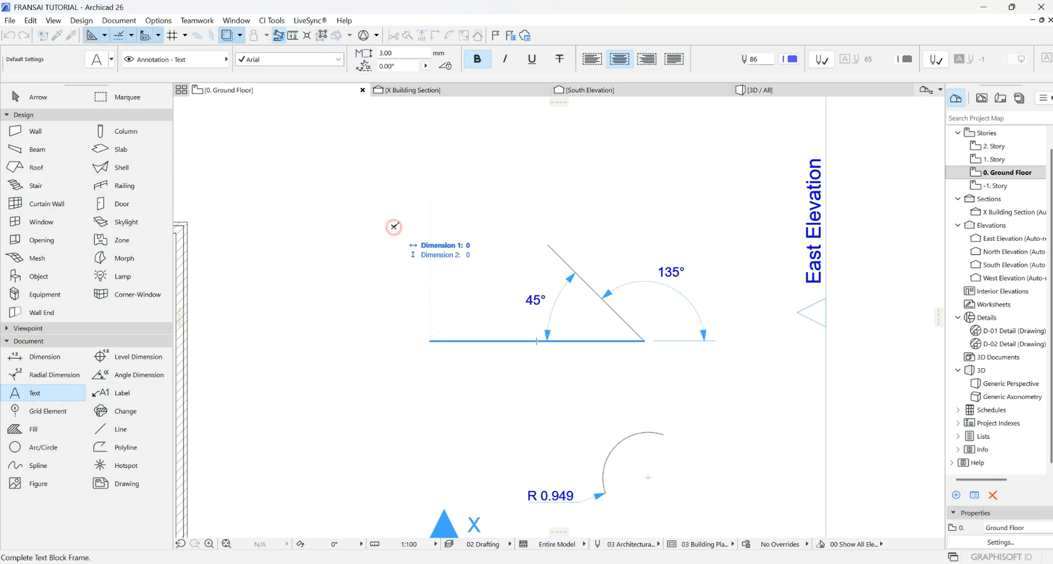
left_click(459, 228)
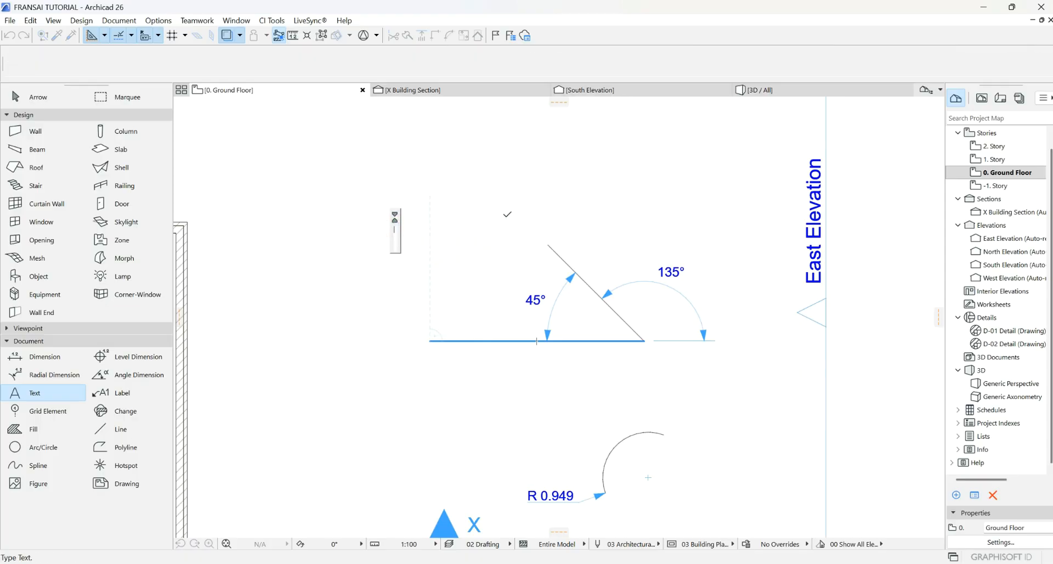
type("greh")
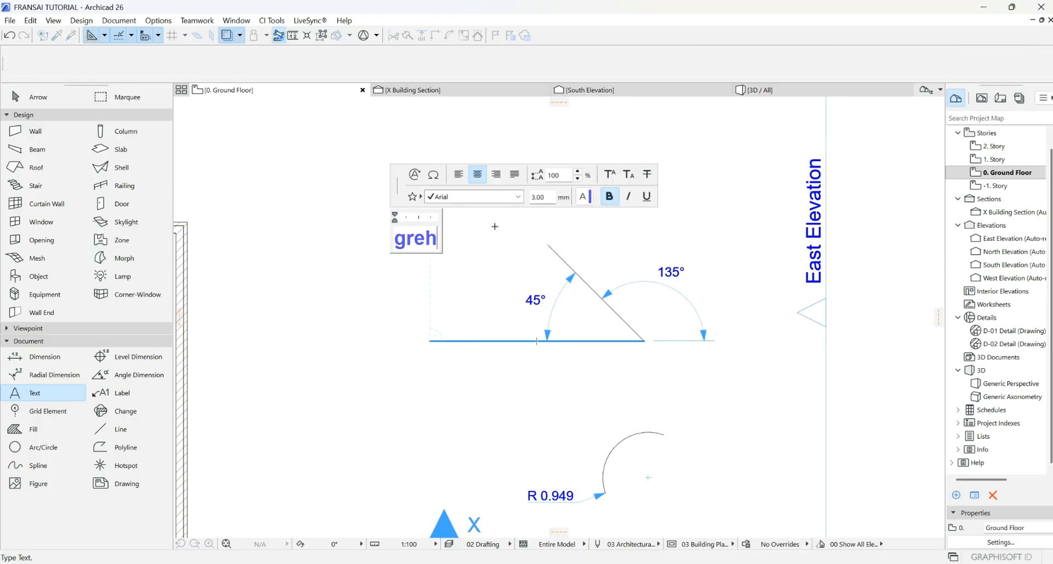
type("d")
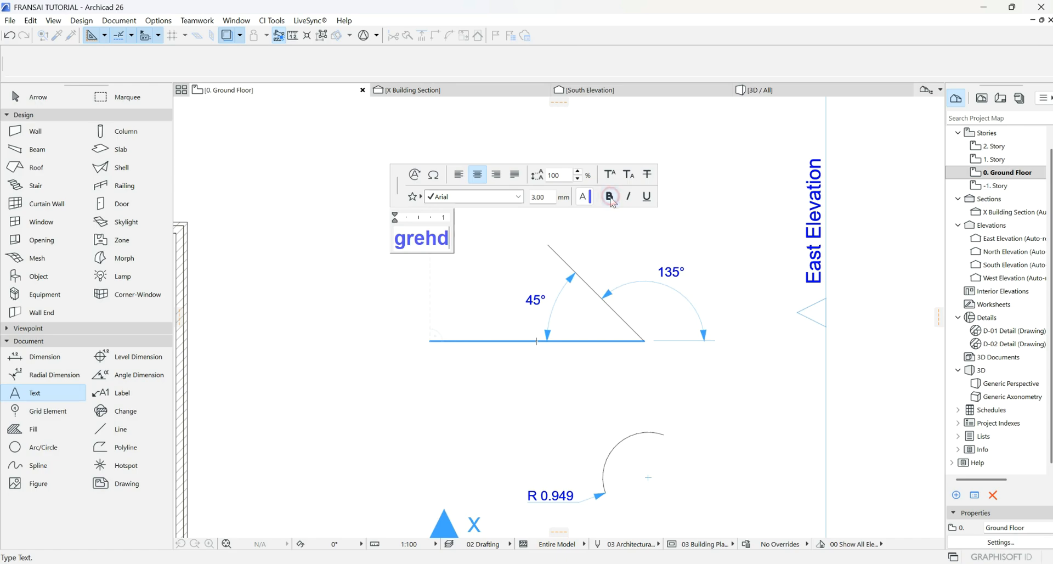
type("fgr")
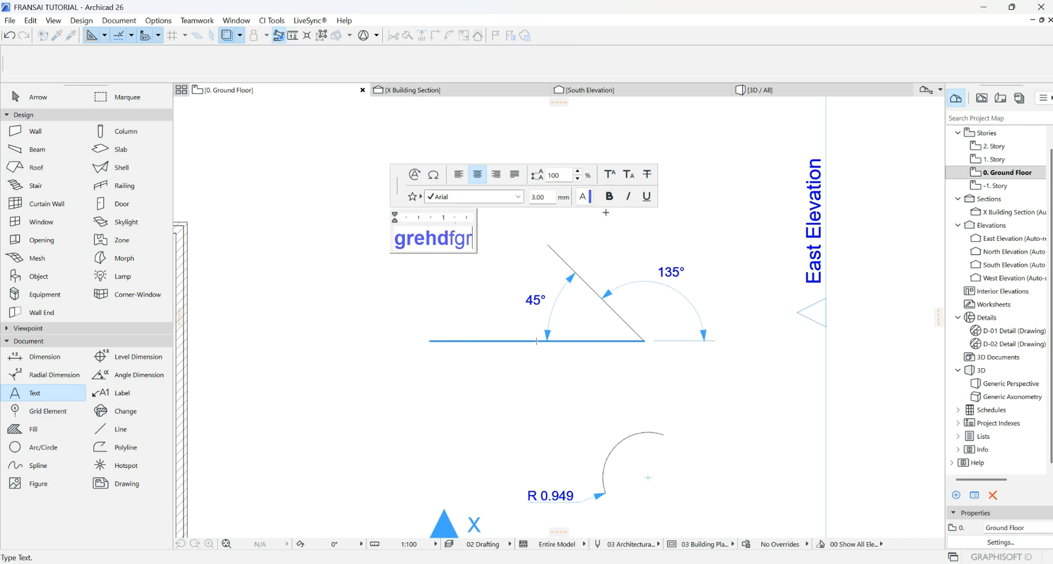
- Extend the text with underlined "hgtu" followed by underlined italic "bgdt"
left_click(645, 196)
type("hgtu")
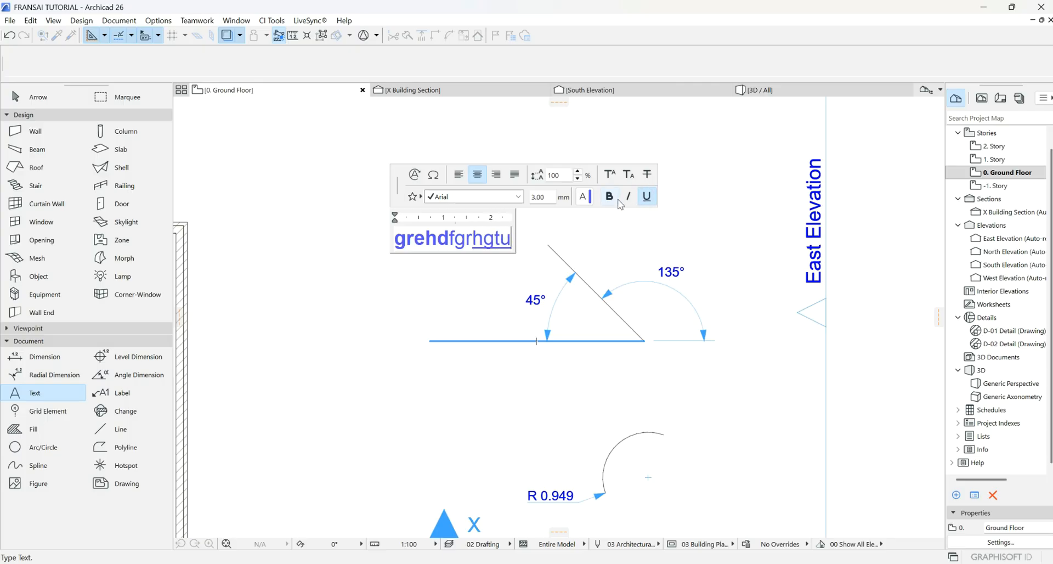
left_click(628, 196)
type("bg")
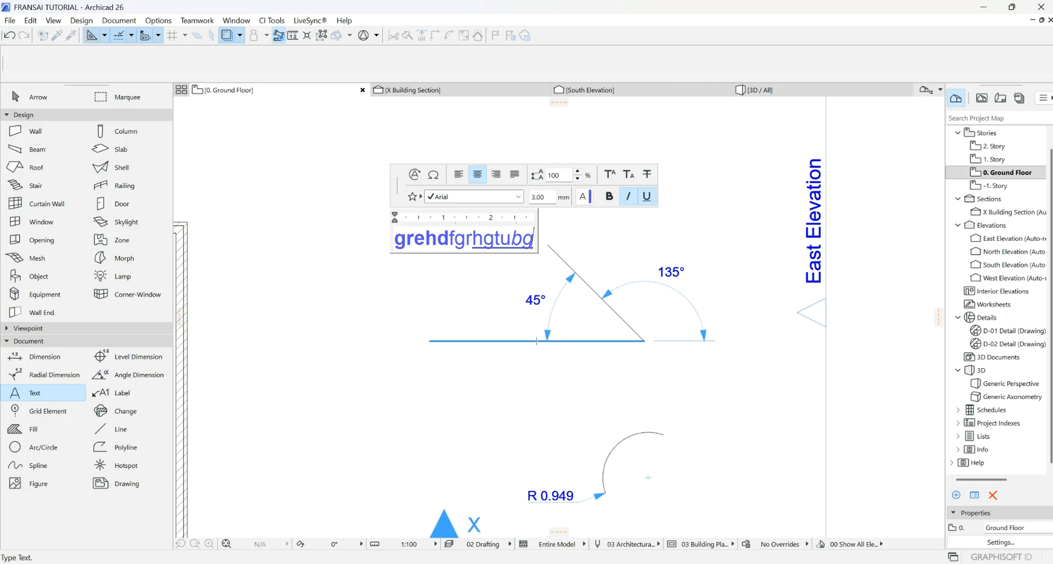
type("dt")
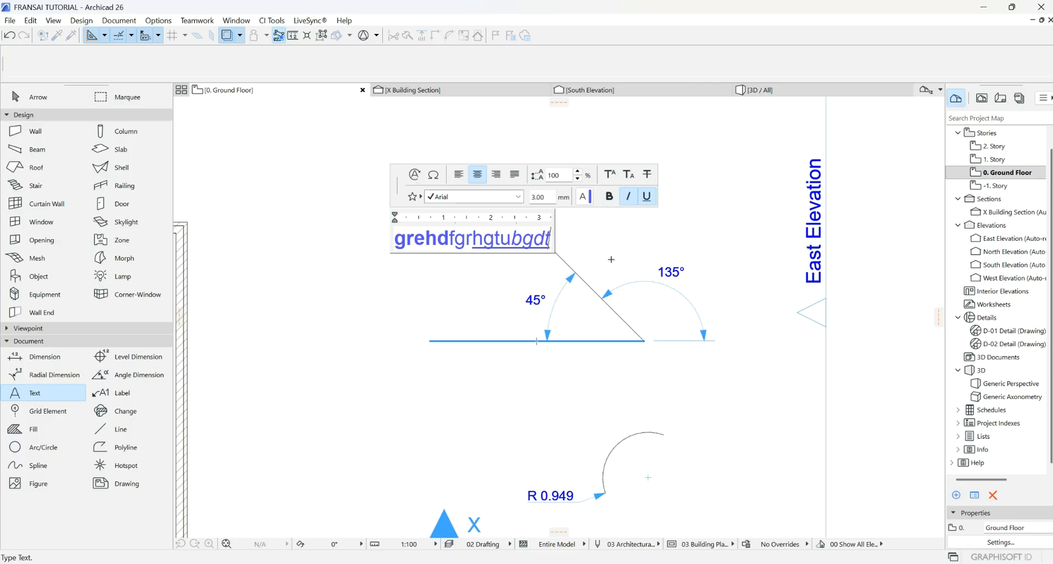
- Extend the text with a superscript "0", a subscript "b" and a struck-through subscript "htet"
left_click(610, 175)
type("0")
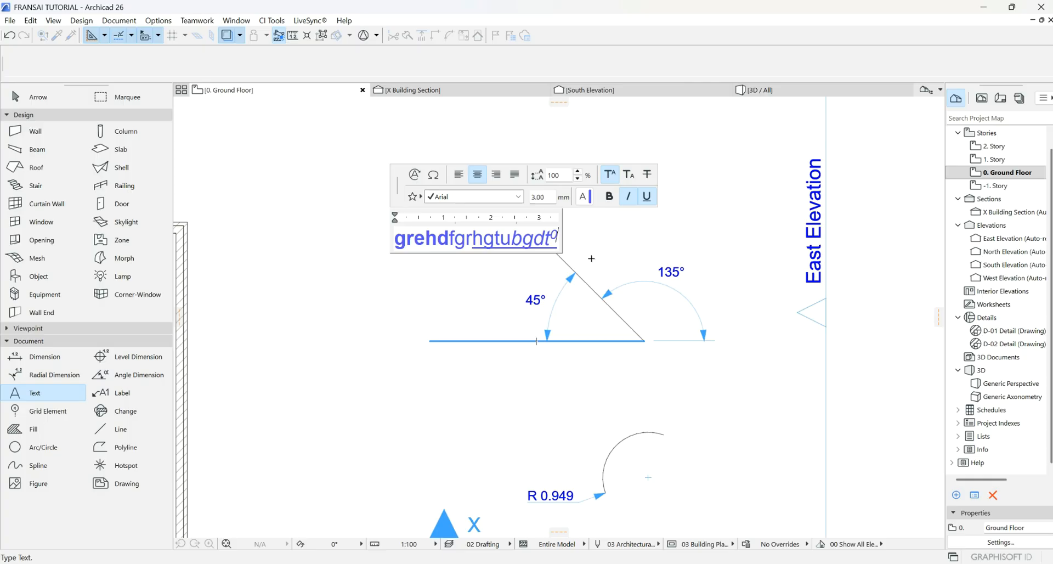
left_click(629, 175)
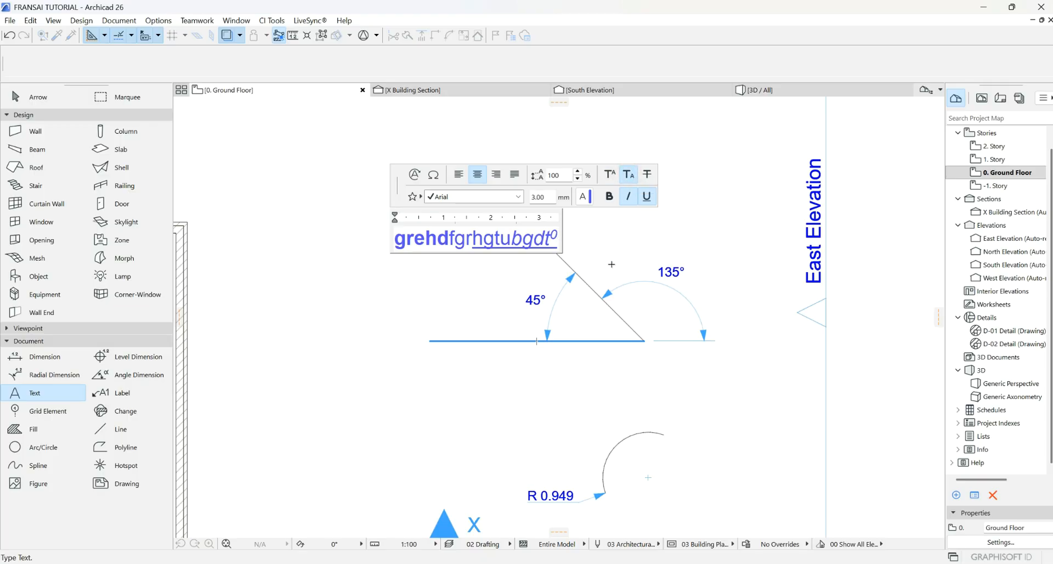
type("b")
left_click(648, 175)
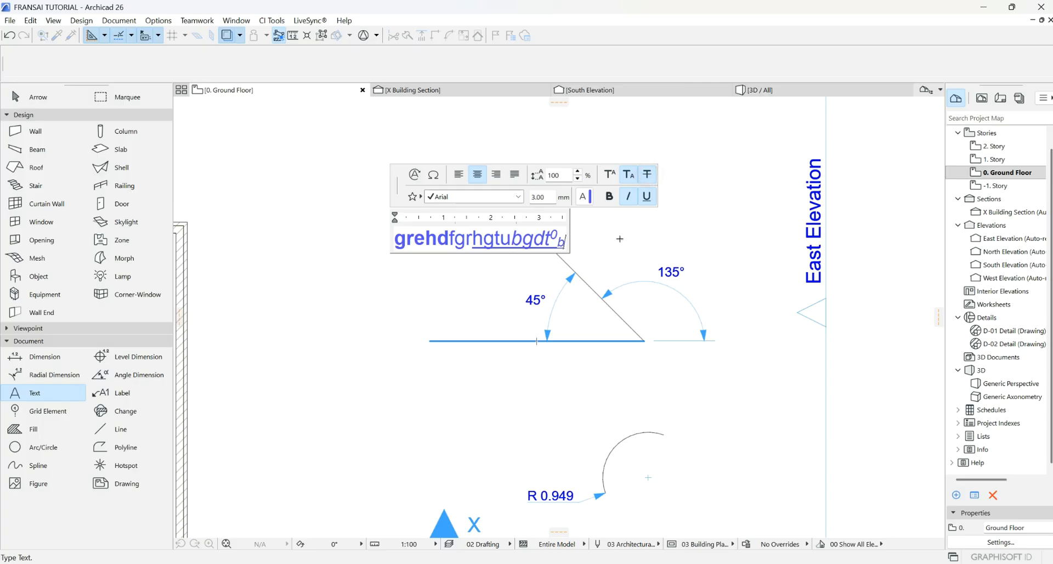
type("htet")
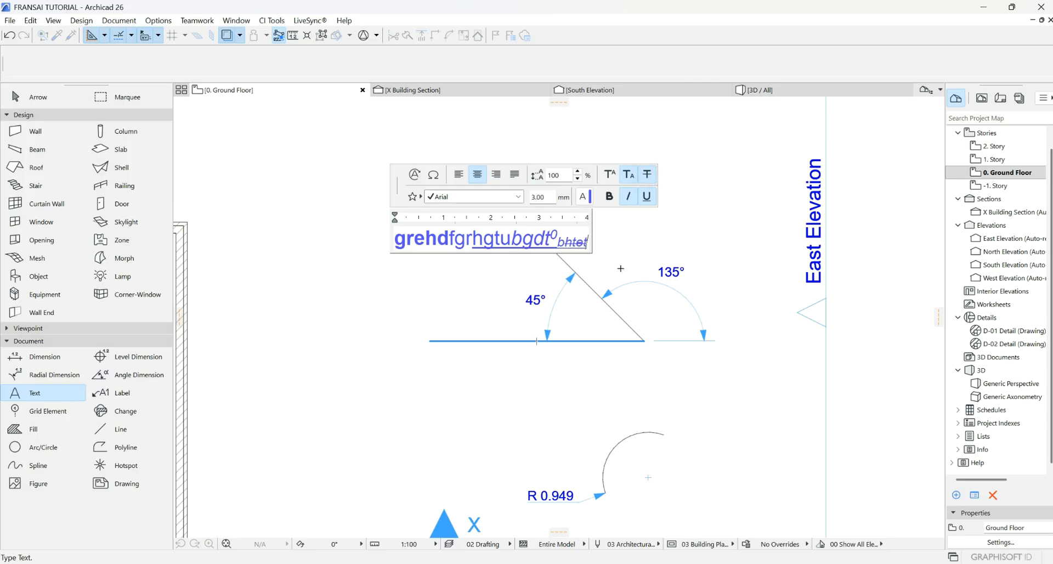
- Turn off subscript, italic, underline and strikethrough, and finish editing the text block
left_click(628, 174)
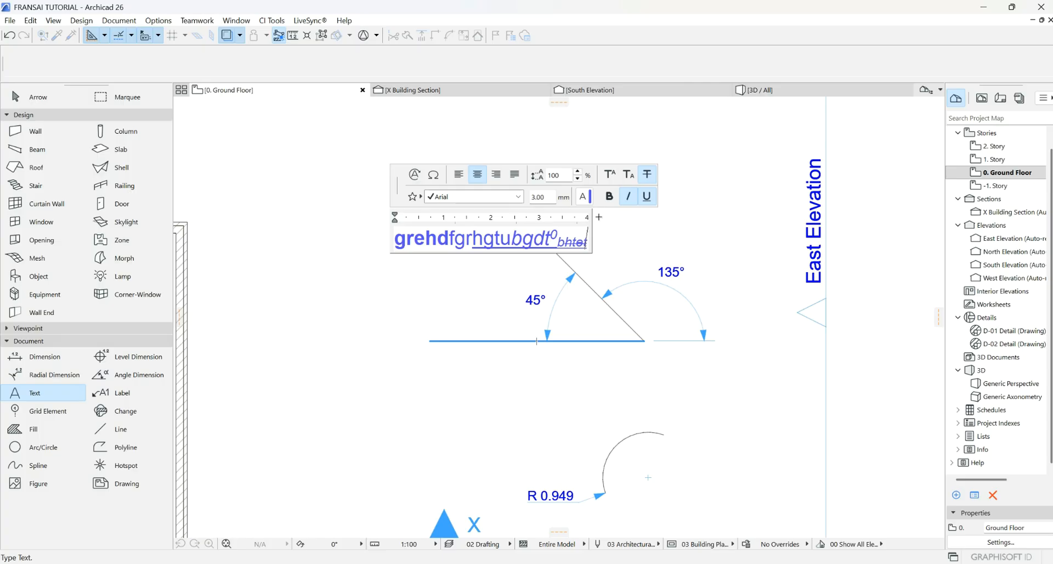
left_click(628, 196)
left_click(647, 195)
left_click(649, 176)
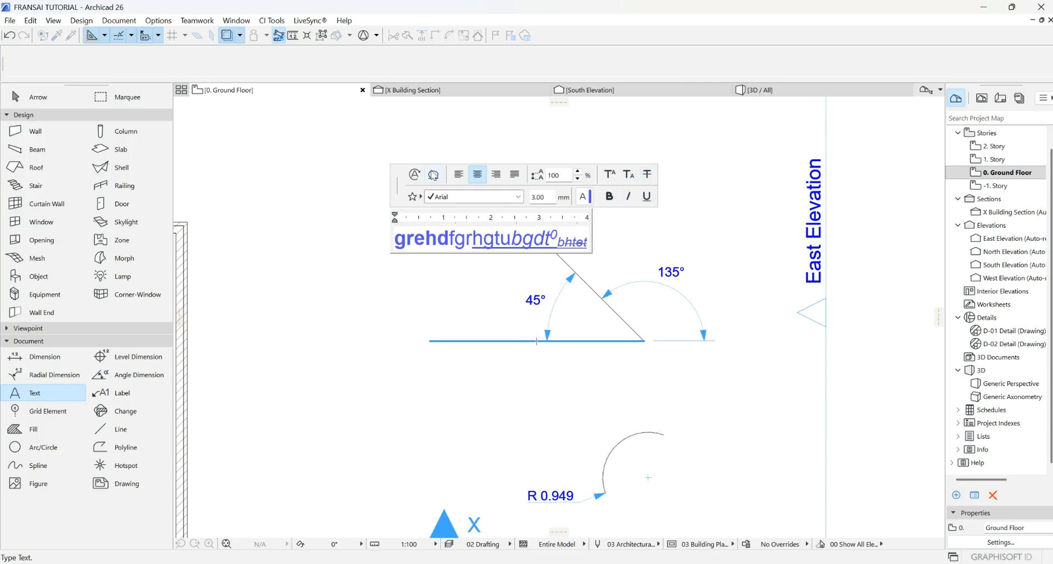
left_click(660, 234)
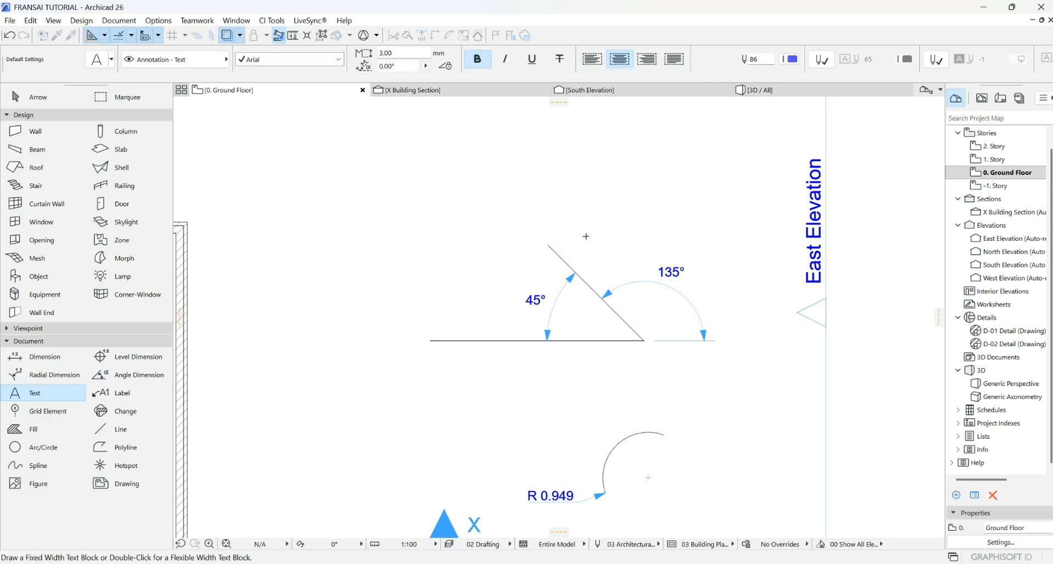
- Reopen the text block northwest of the two lines, remove bold from "hd" and give it black pen 1
left_click(431, 238, "shift")
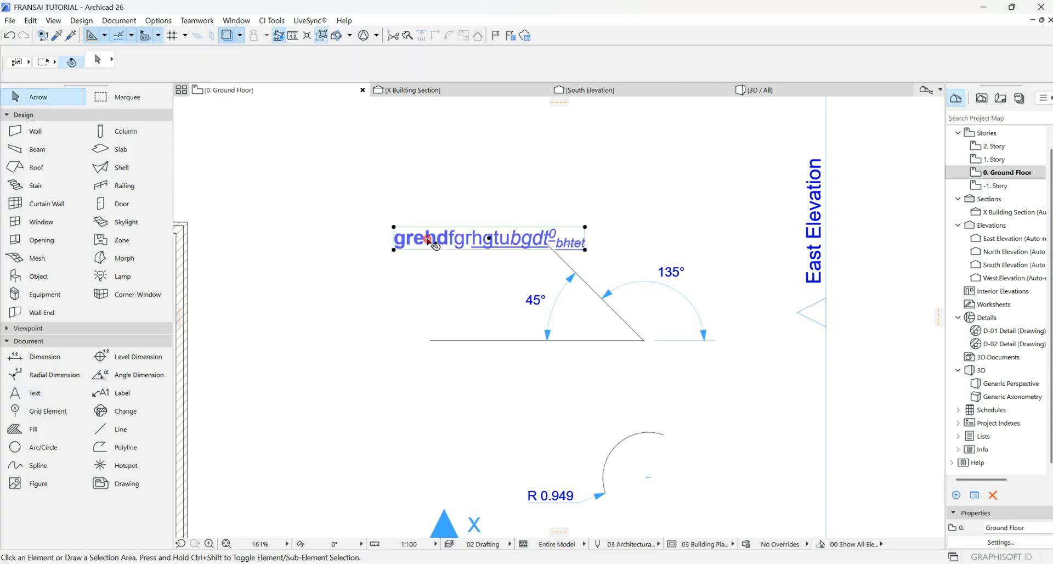
left_click(448, 235)
left_click_drag(449, 236, 423, 233)
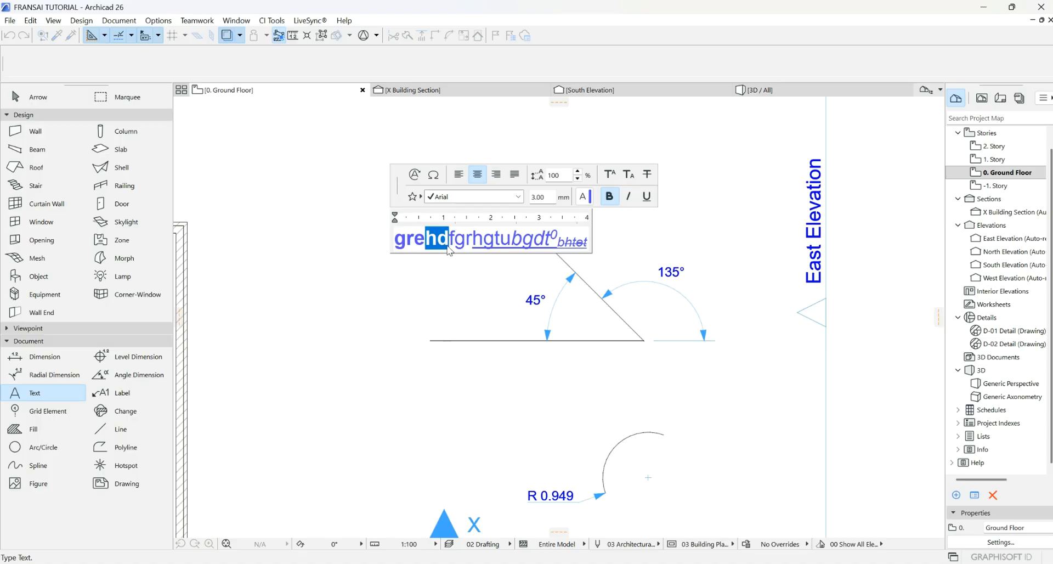
left_click(610, 196)
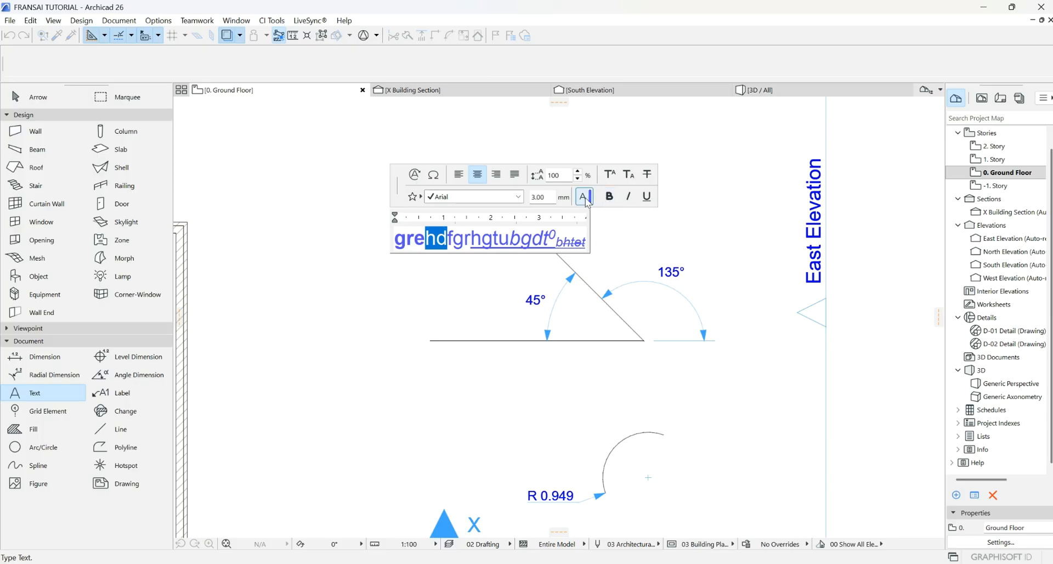
left_click(586, 197)
left_click(599, 186)
left_click(598, 197)
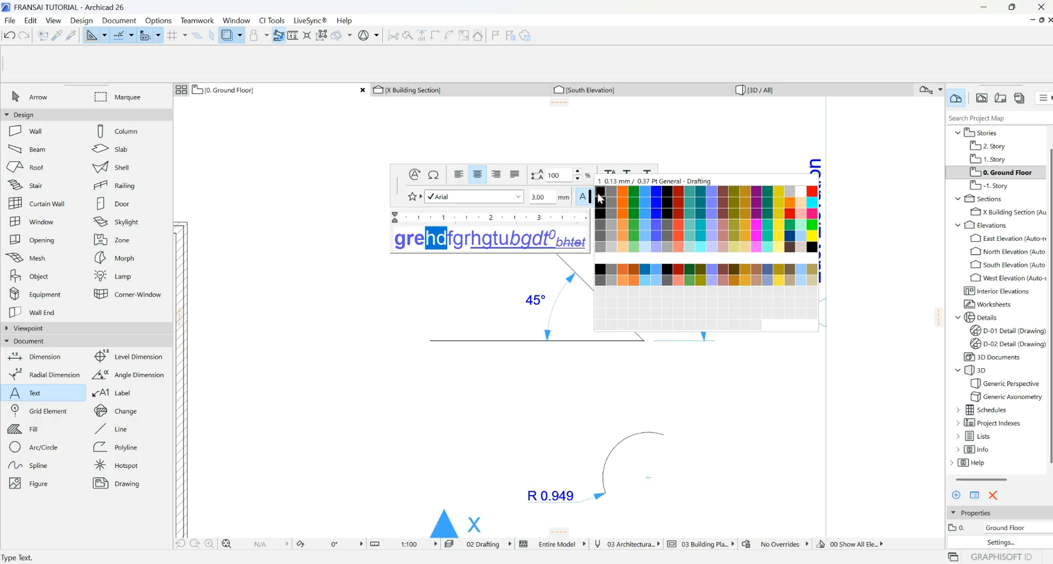
- Set the height of "hd" to 6 mm, underline it and finish editing the text block
left_click(548, 193)
left_click_drag(548, 196, 523, 196)
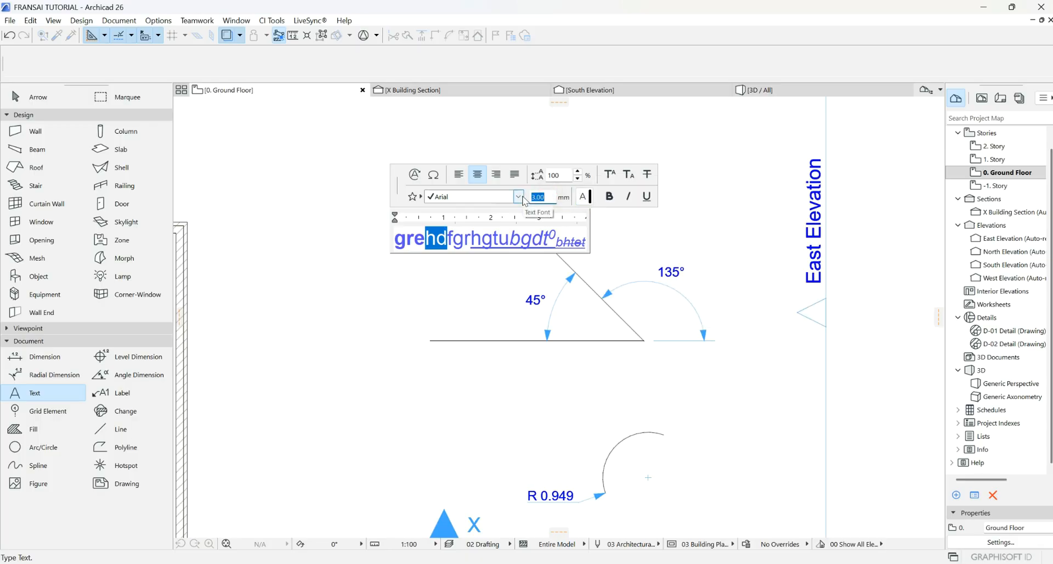
type("6")
key("Return")
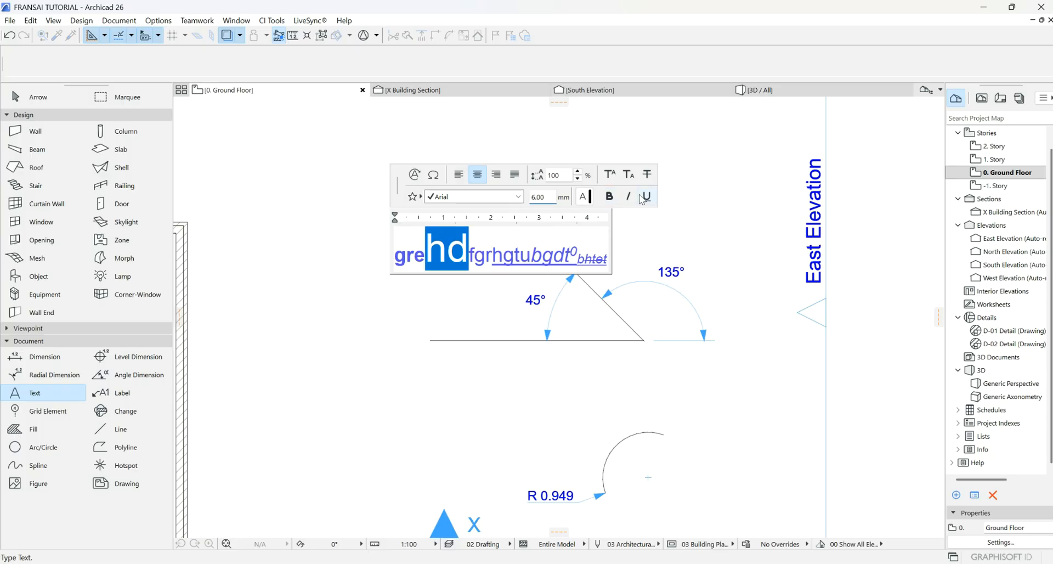
left_click(647, 196)
left_click(687, 244)
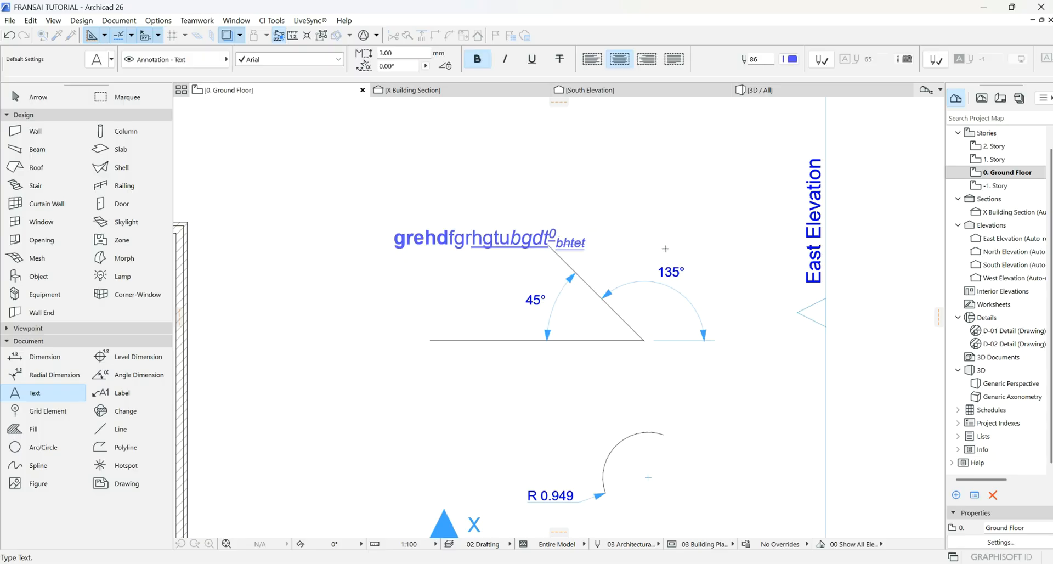
- Move the text block north so it sits clear of the two lines, and deselect it
scroll(569, 255, "down", 6)
scroll(611, 304, "up", 5)
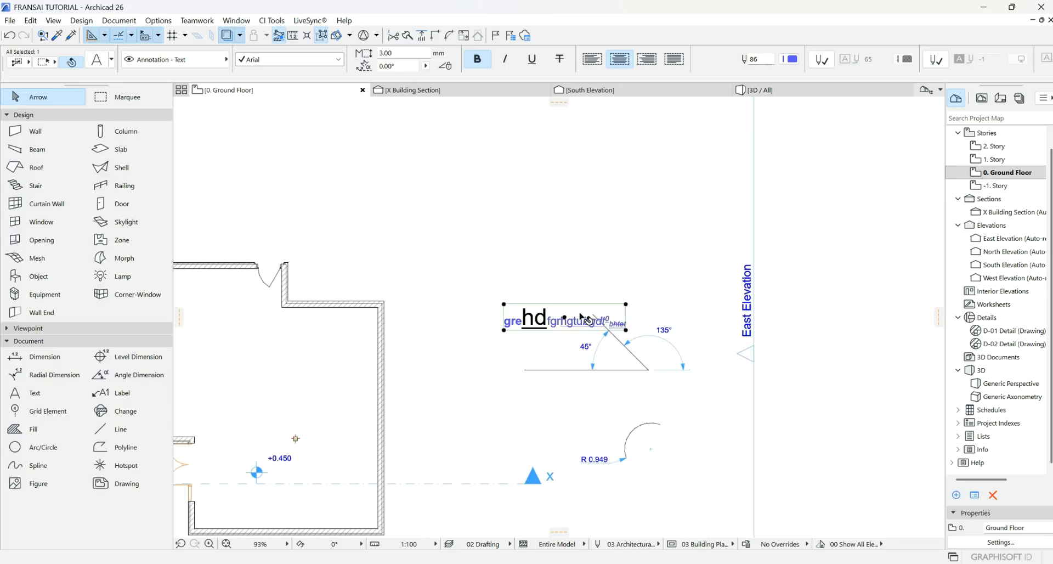
left_click(607, 293)
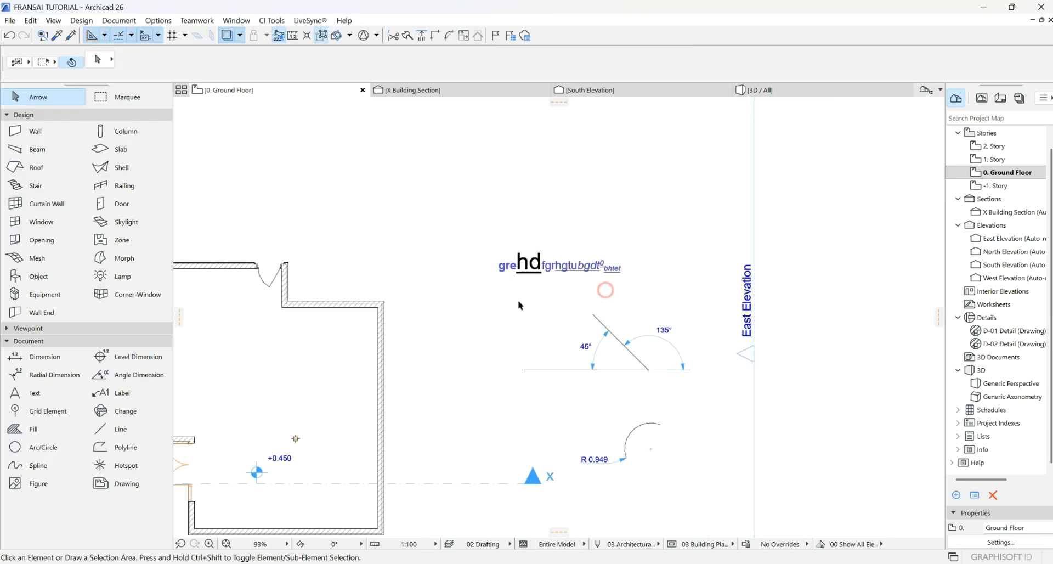
- Start a flexible-width text block in the middle of the room on the floor plan
left_click(116, 392)
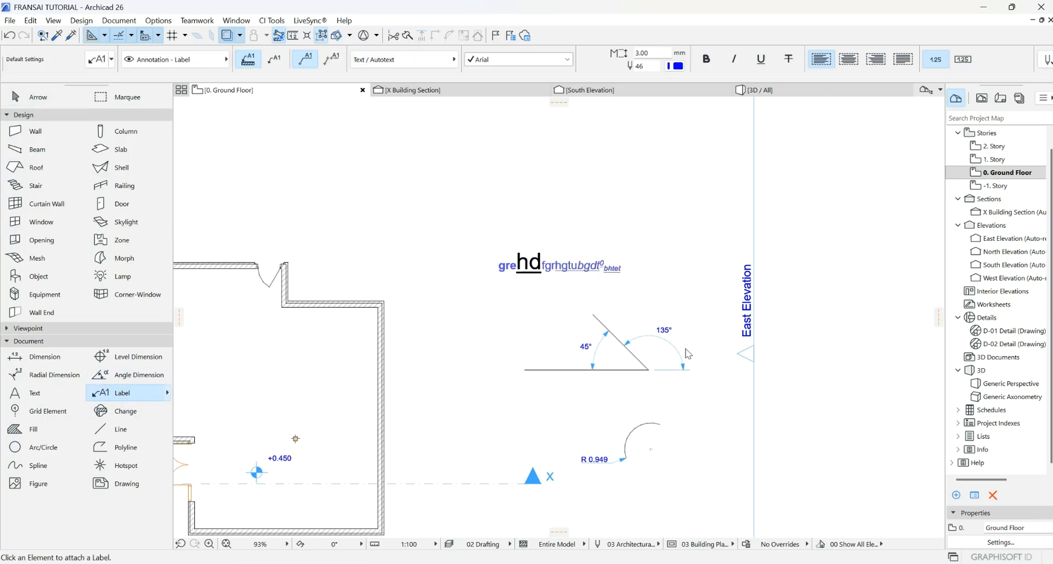
scroll(661, 345, "down", 2)
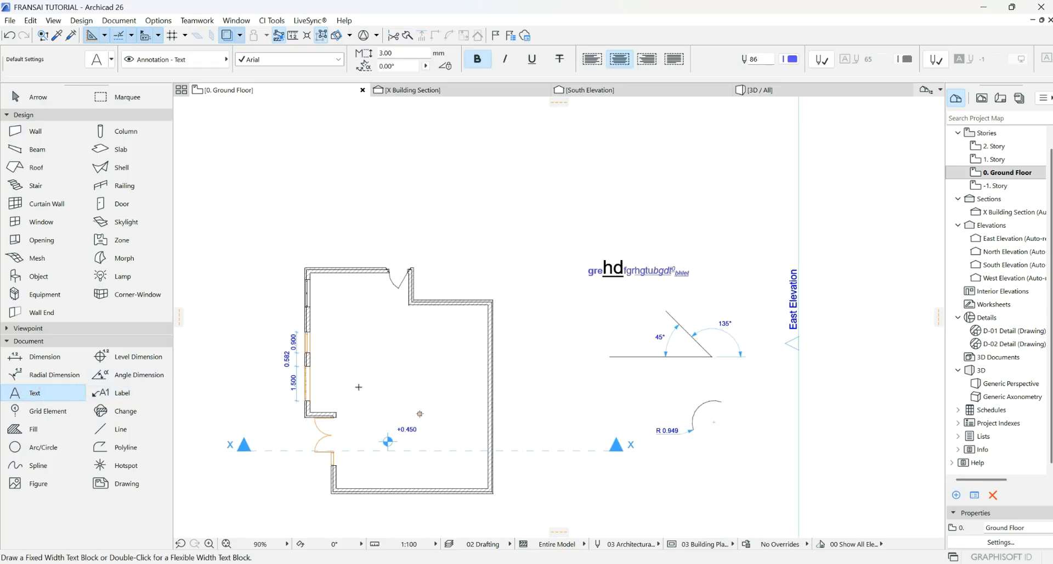
scroll(335, 400, "up", 7)
double_click(474, 313)
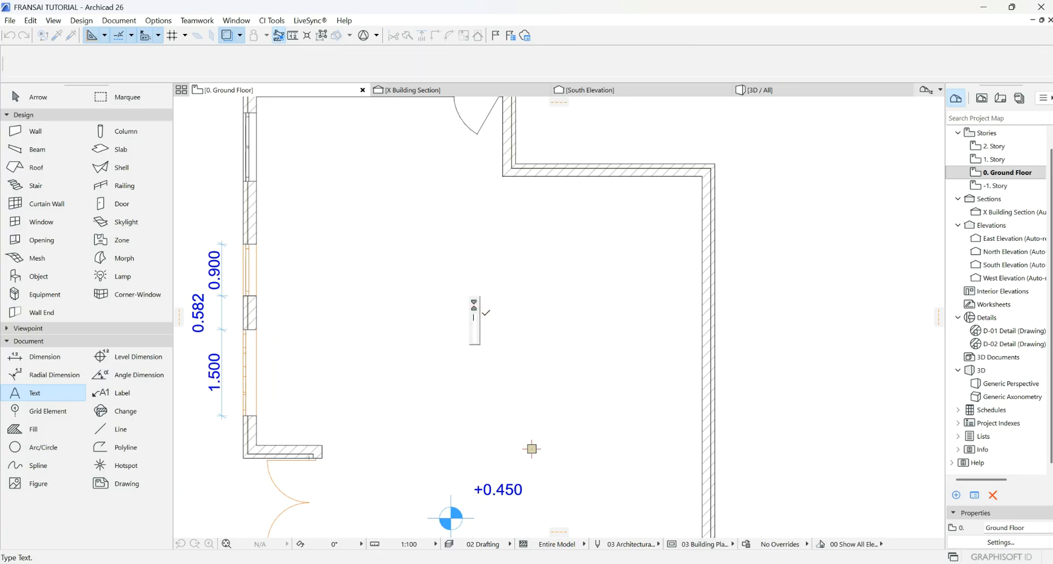
type("freq")
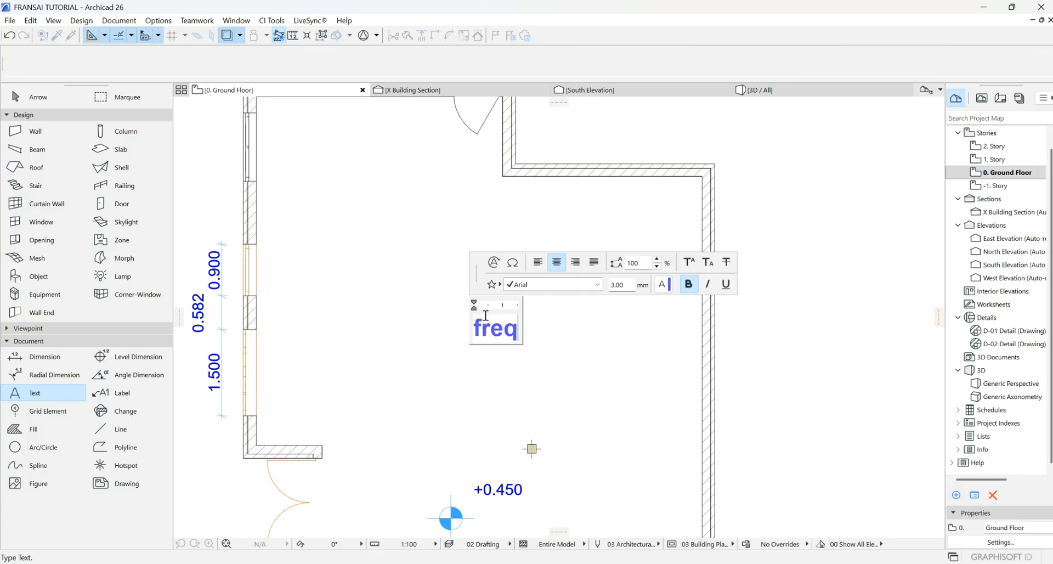
key("BackSpace")
key("BackSpace")
key("BackSpace")
key("BackSpace")
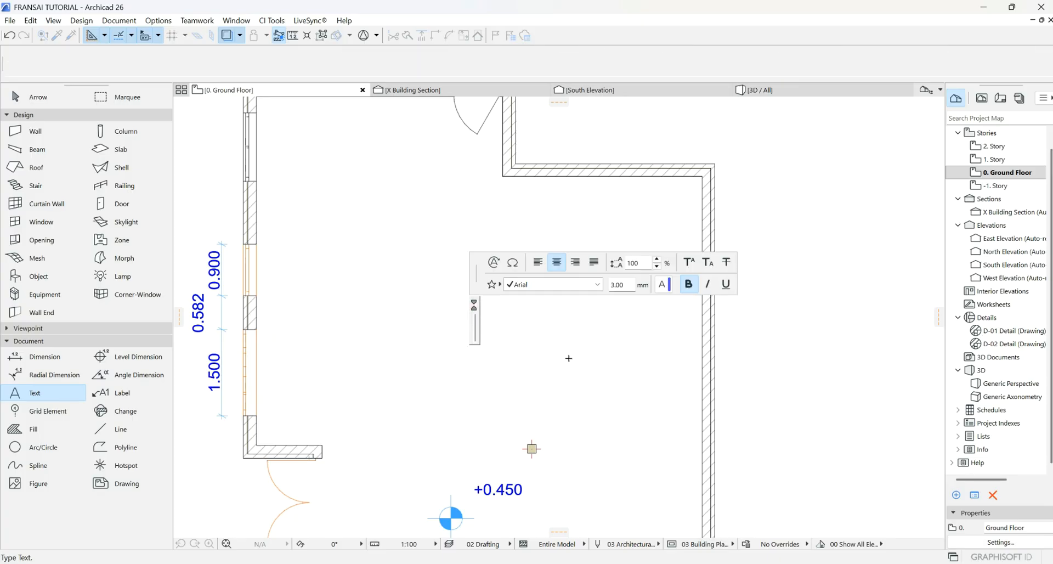
- Enter "room" in bold as the content of the text block and finish editing
type("room")
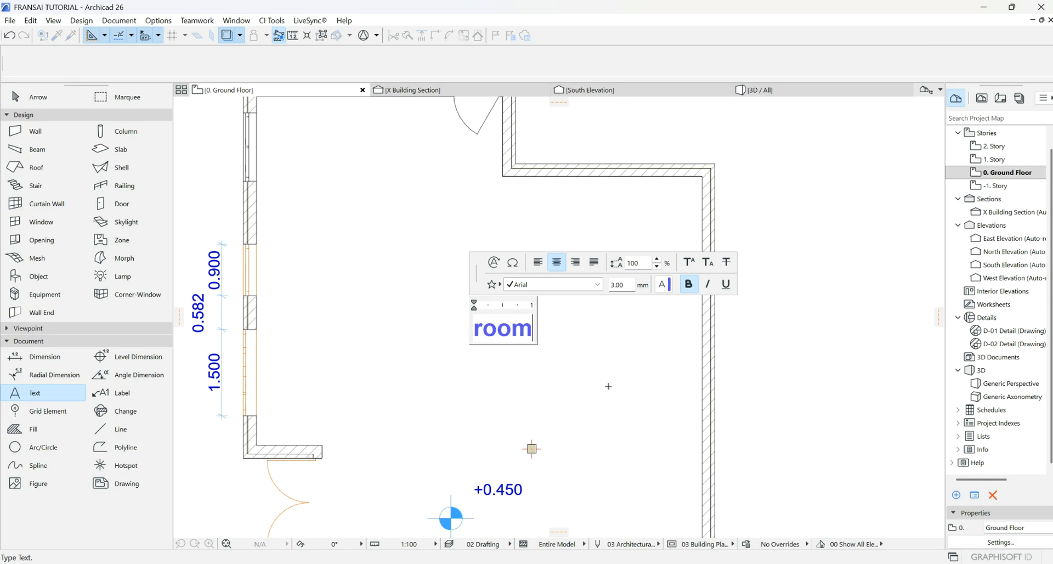
left_click(554, 357)
scroll(554, 358, "down", 5)
scroll(555, 357, "down", 2)
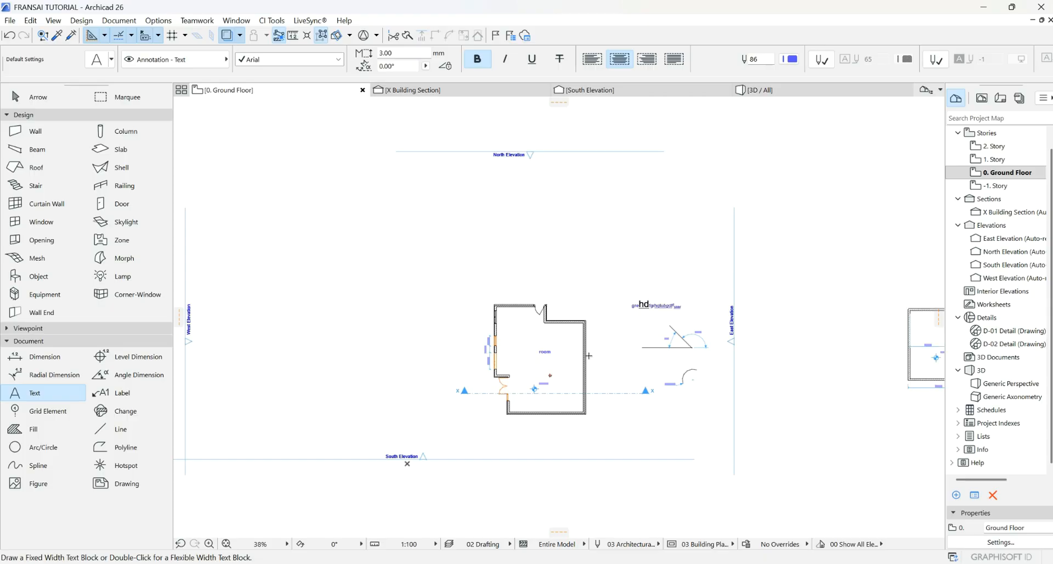
- Attach a label to the door in the north wall, with its text outside and northeast of the door
left_click(118, 394)
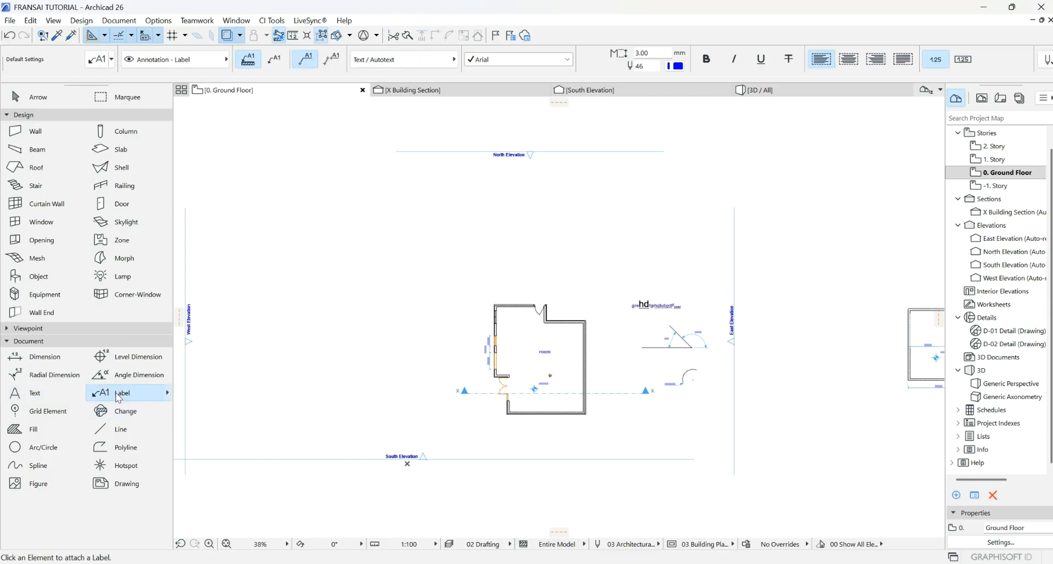
scroll(554, 331, "up", 6)
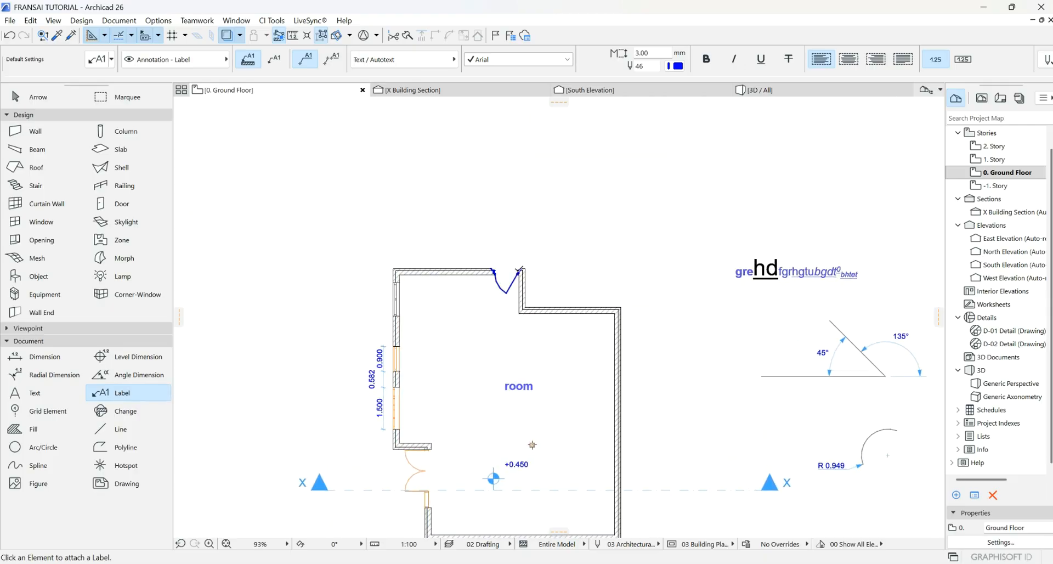
left_click(519, 270)
left_click(570, 237)
- Attach labels to the two dimensioned windows in the west wall, with their texts inside the room
scroll(561, 246, "up", 2)
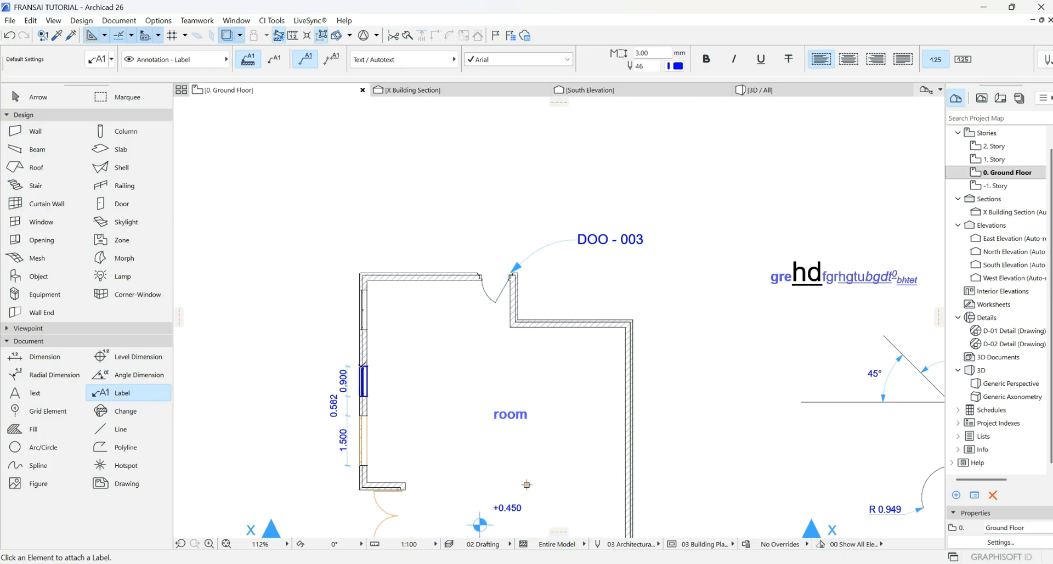
left_click(365, 365)
left_click(419, 330)
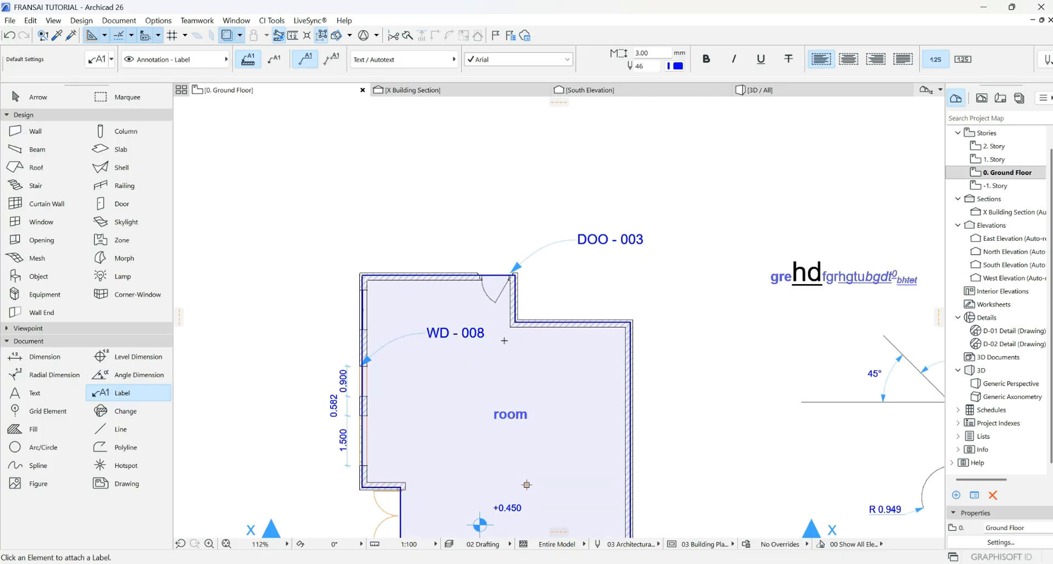
left_click(368, 409)
left_click(431, 381)
- Label the double door on the west side with its text inside, and the east wall with its text outside
scroll(415, 417, "down", 3)
left_click(411, 498)
left_click(451, 479)
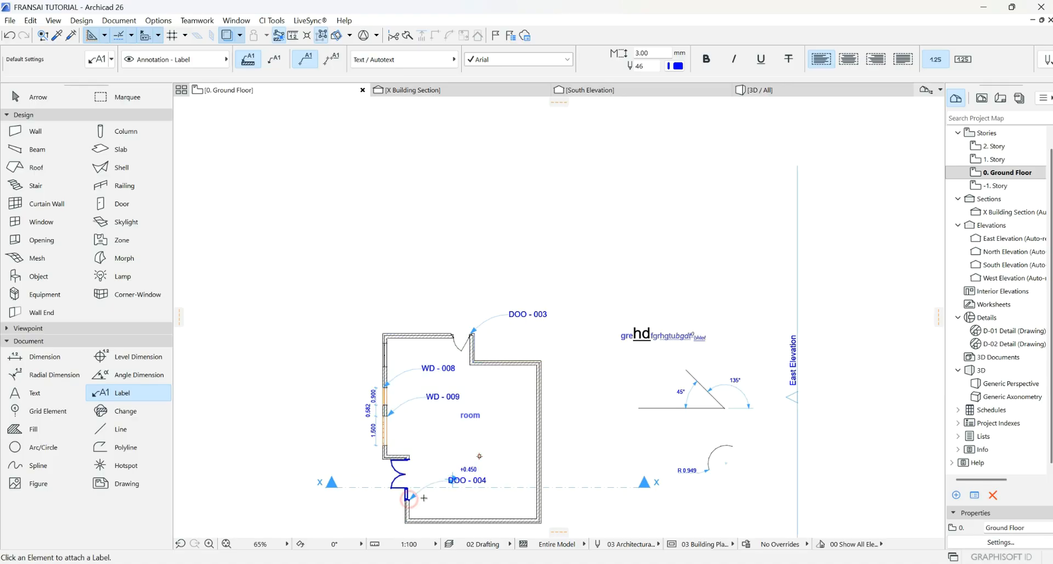
scroll(483, 496, "up", 3)
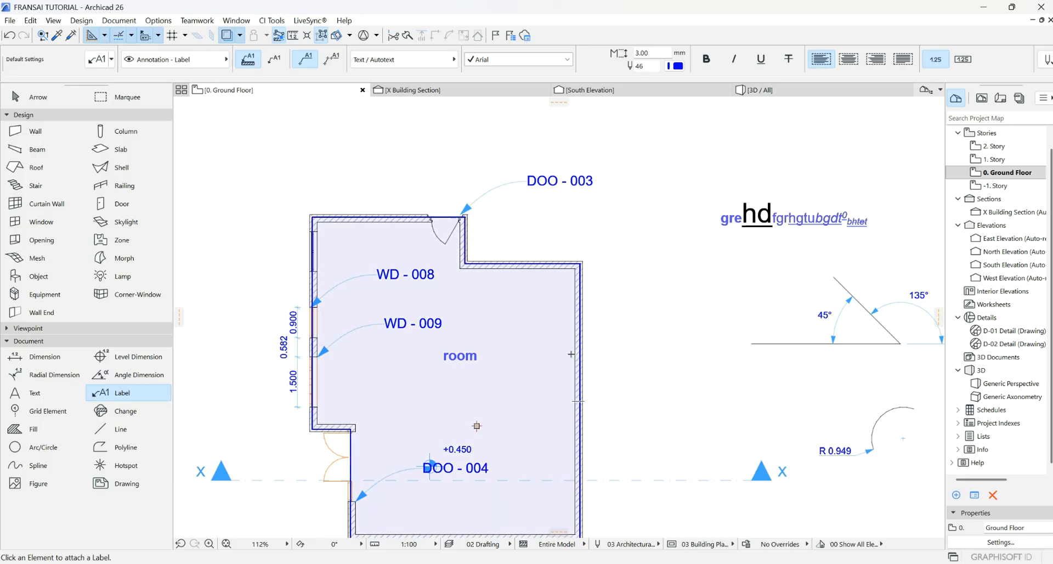
left_click(581, 367)
left_click(653, 347)
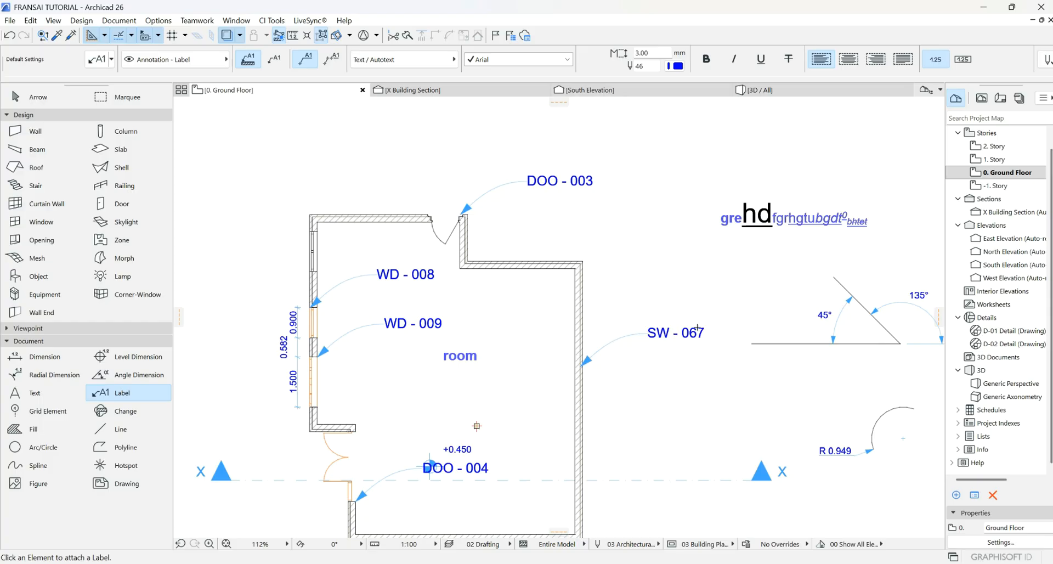
scroll(595, 334, "down", 1)
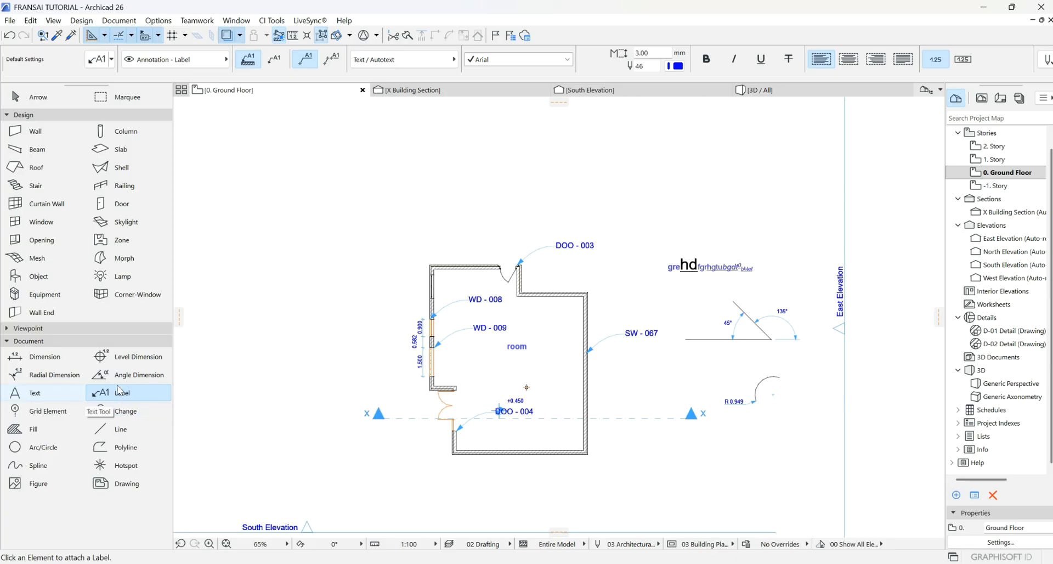
left_click(42, 406)
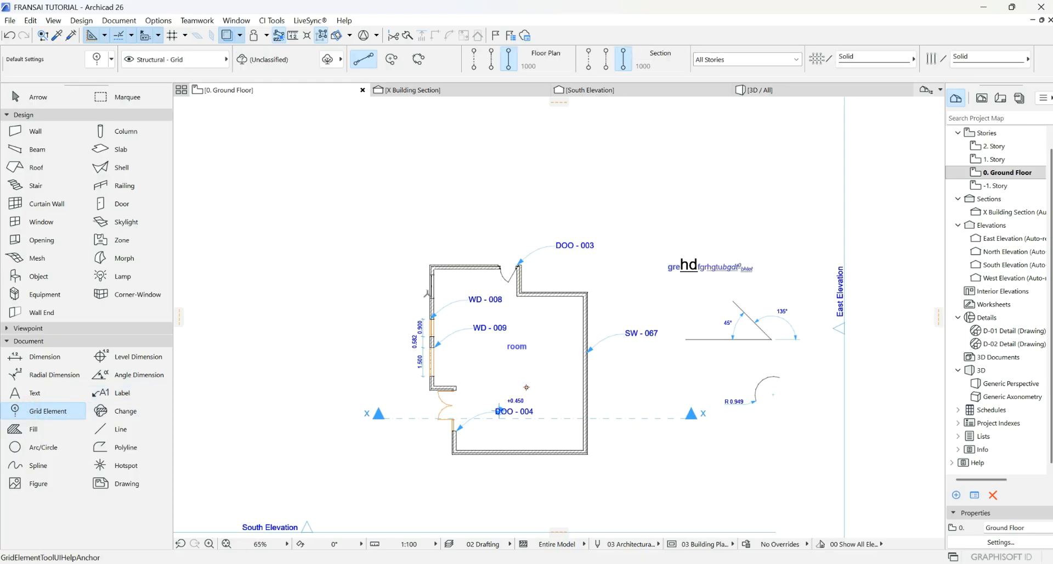
scroll(433, 268, "up", 4)
scroll(433, 267, "down", 3)
scroll(433, 268, "up", 3)
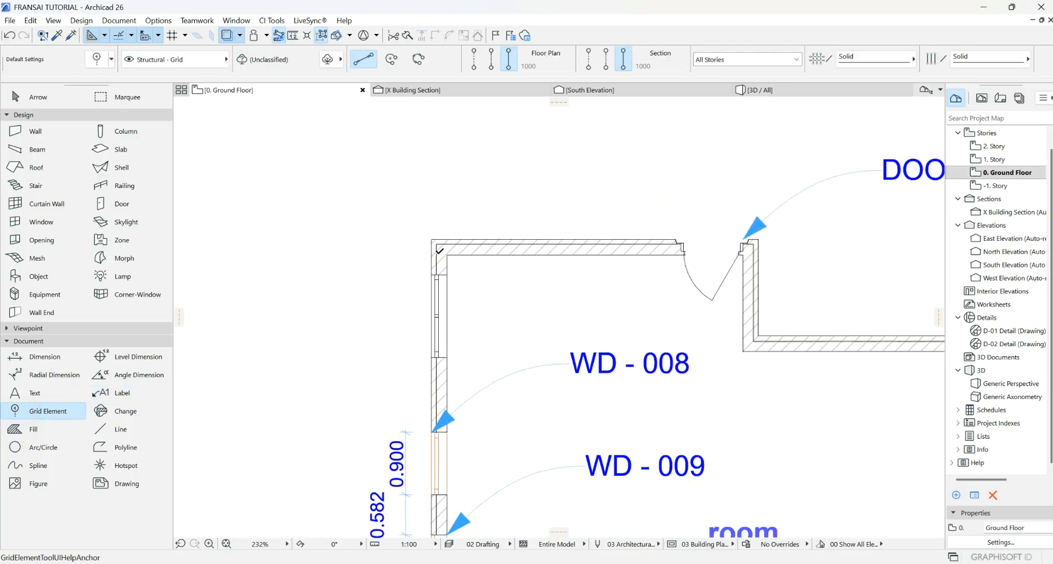
scroll(439, 251, "up", 2)
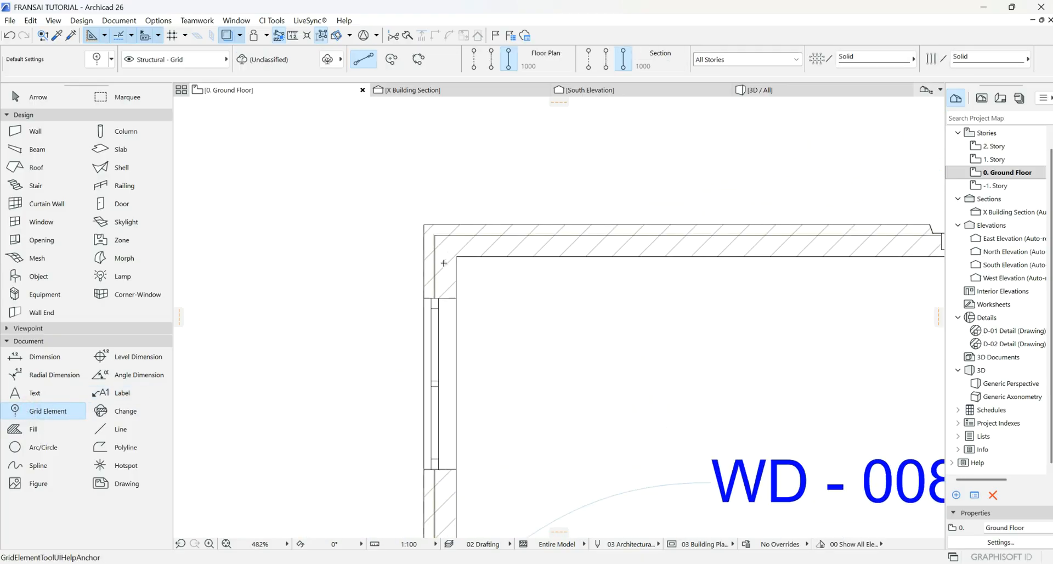
- Try flipping the west wall on its reference line near the northwest corner, undo the flip, and deselect the wall
left_click(100, 431)
scroll(463, 276, "up", 1)
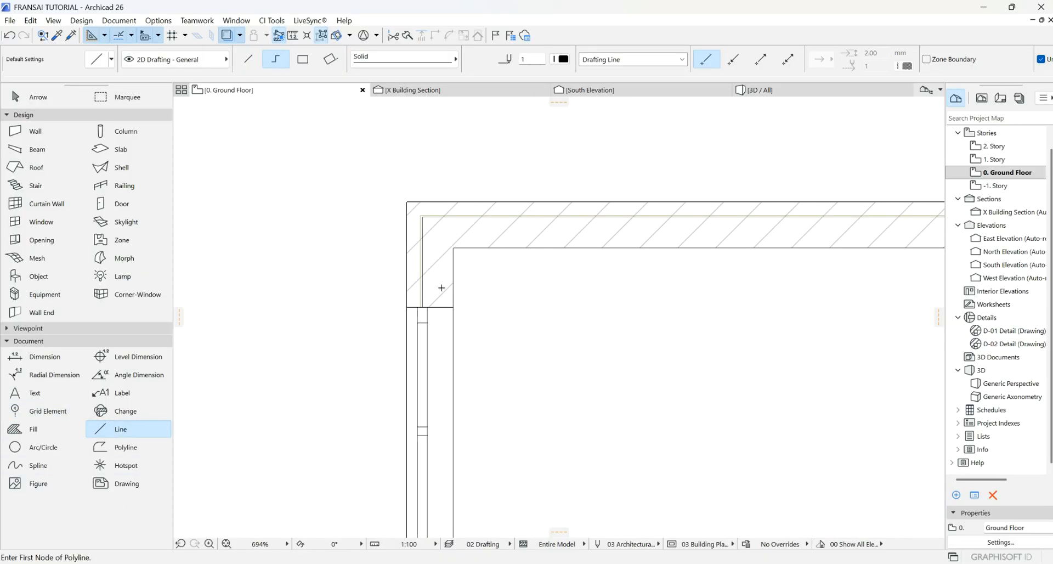
left_click(41, 97)
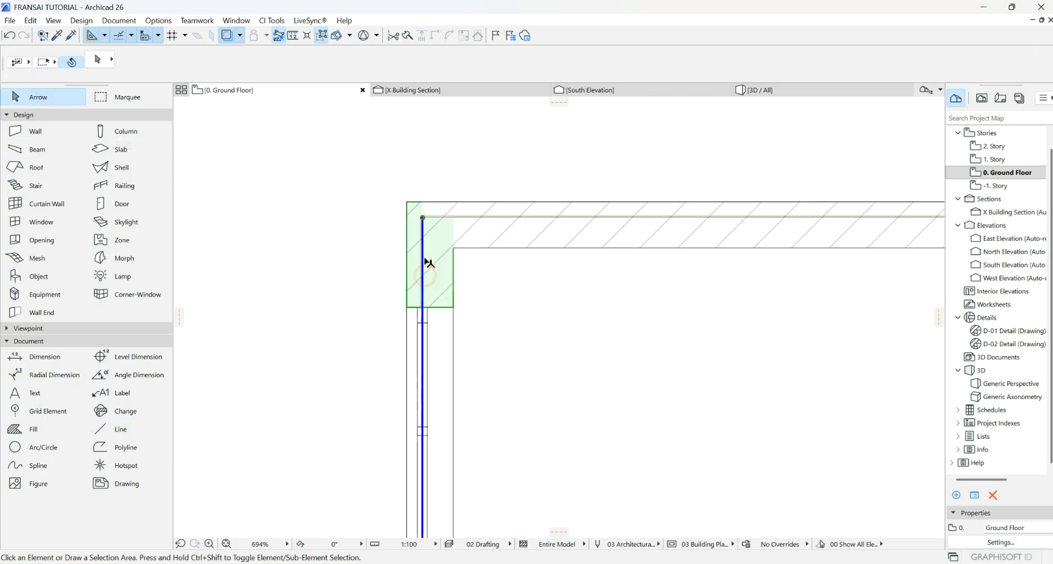
left_click(417, 277)
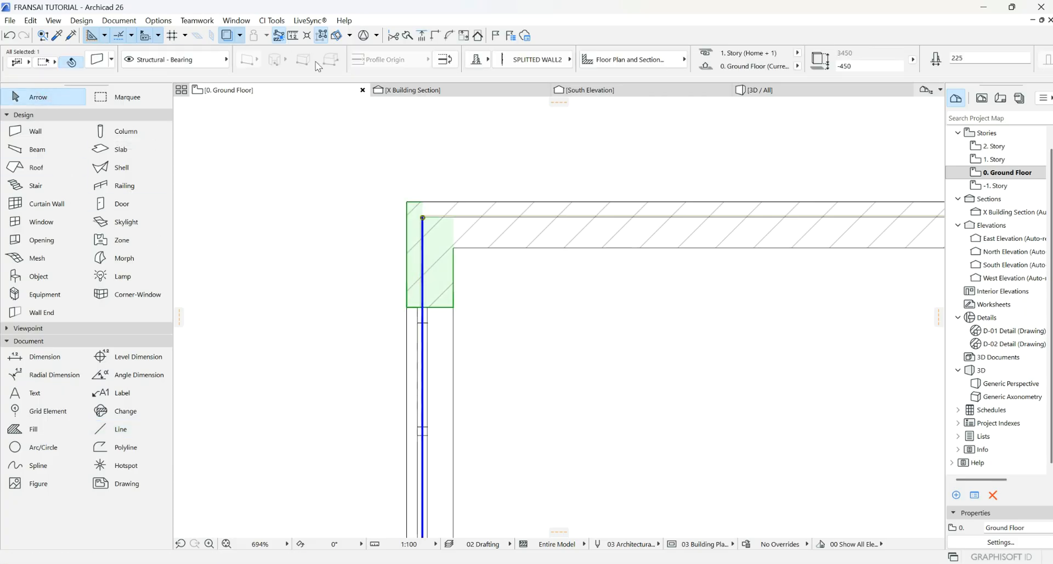
left_click(452, 62)
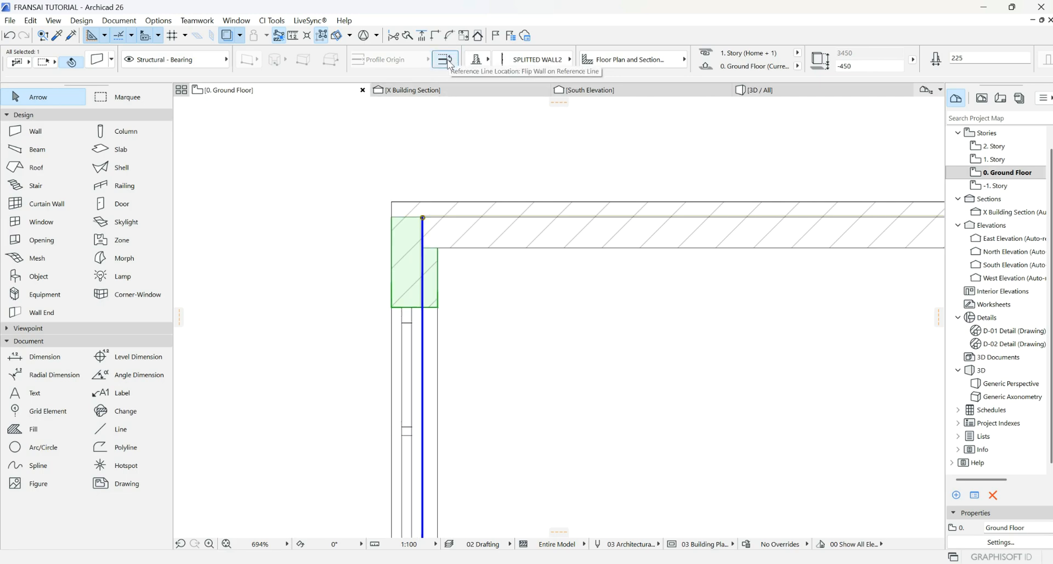
key("ctrl+z")
key("ctrl+shift+z")
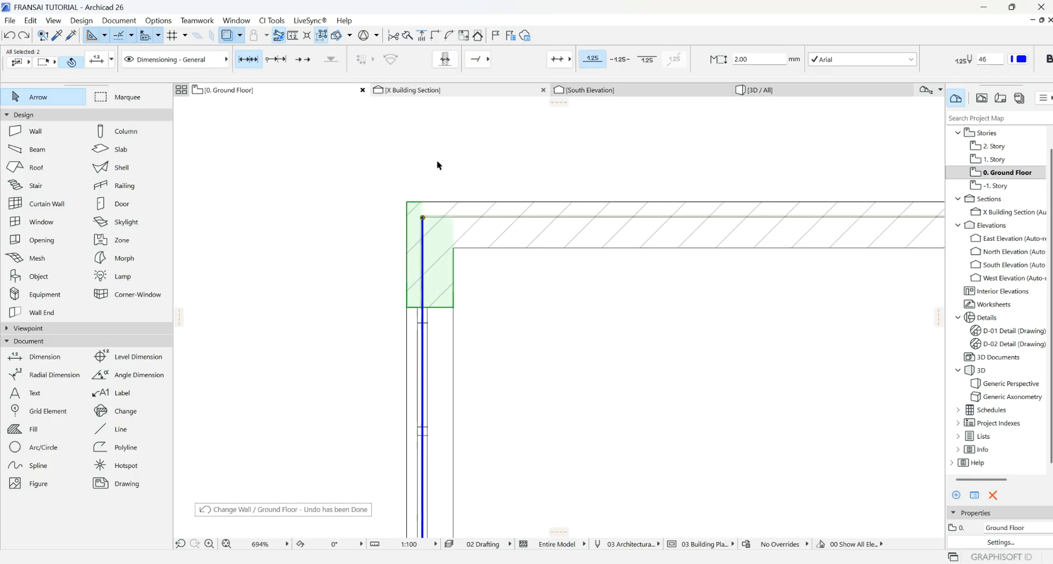
left_click(404, 163)
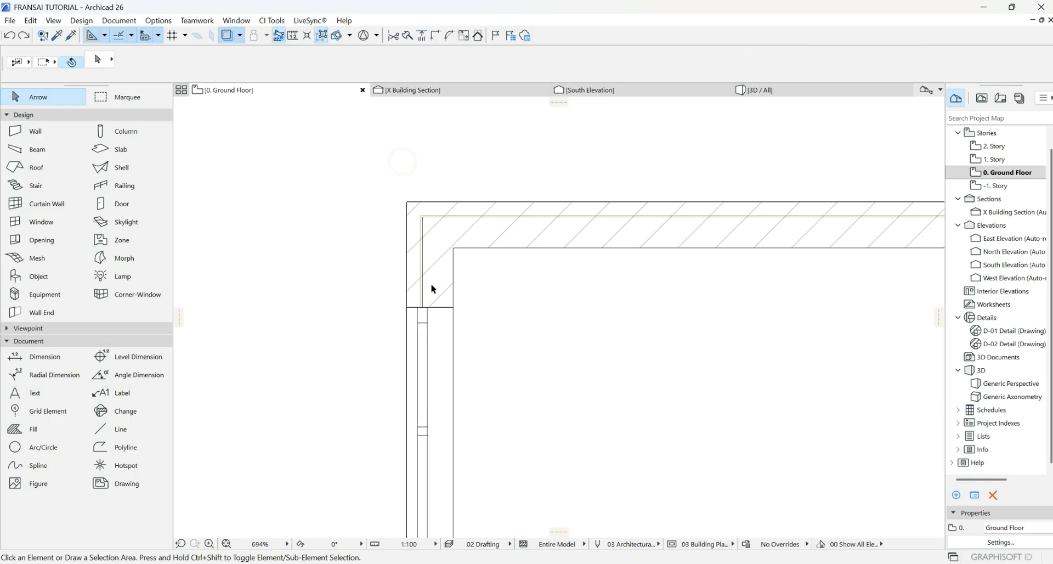
- Reselect the west wall, flip it across its reference line once more, and revert that change
left_click(446, 291)
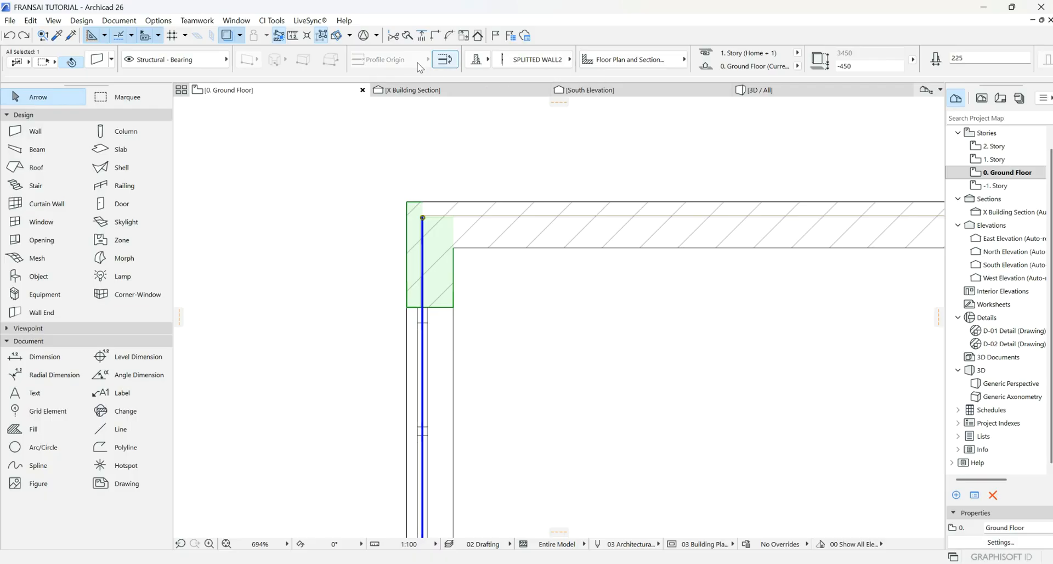
left_click(370, 61)
left_click(453, 65)
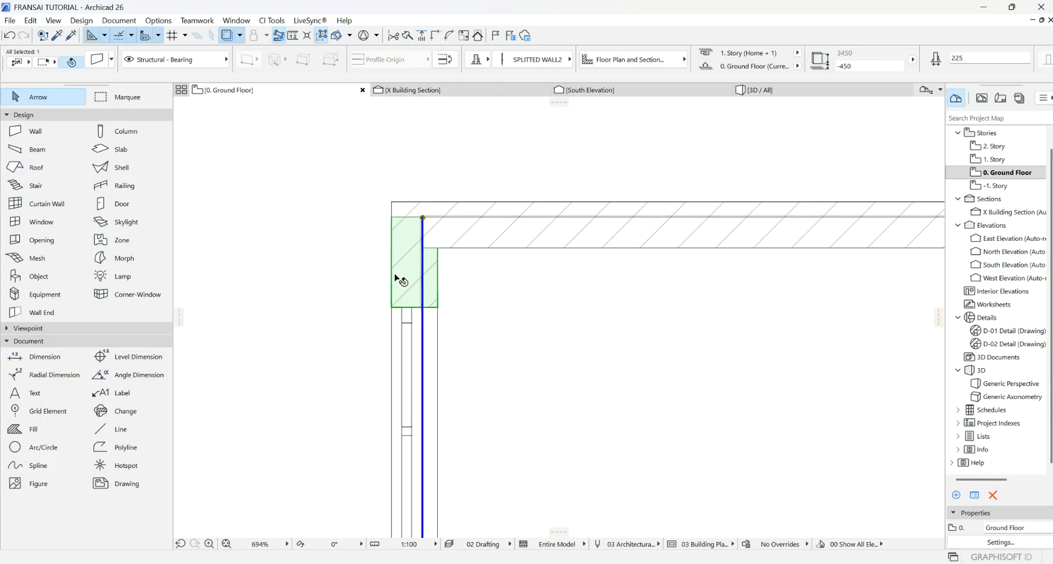
key("ctrl+z")
key("ctrl+shift+z")
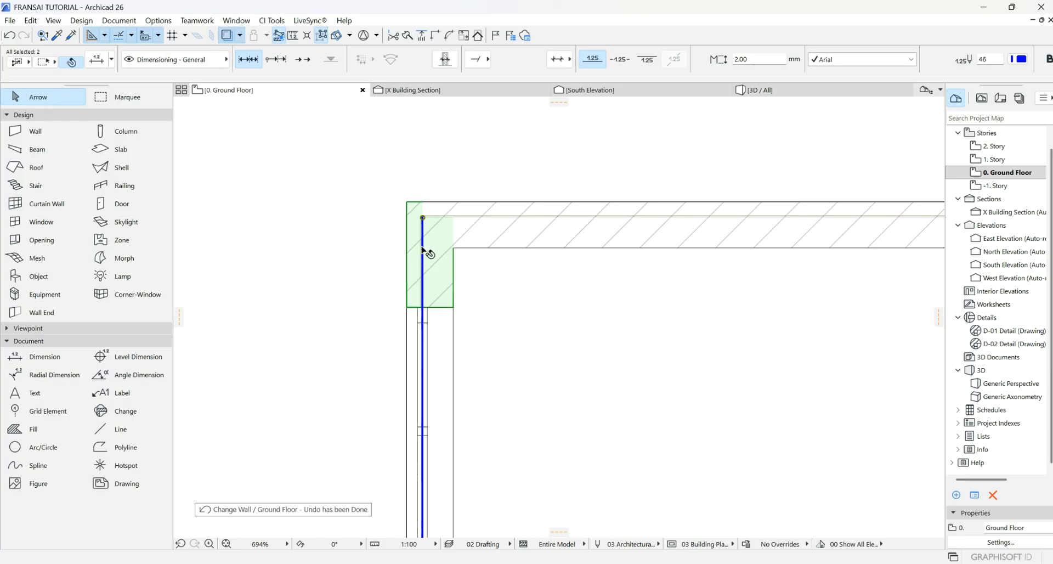
left_click(282, 152)
- Examine the reference line location options available for the Wall tool
left_click(40, 137)
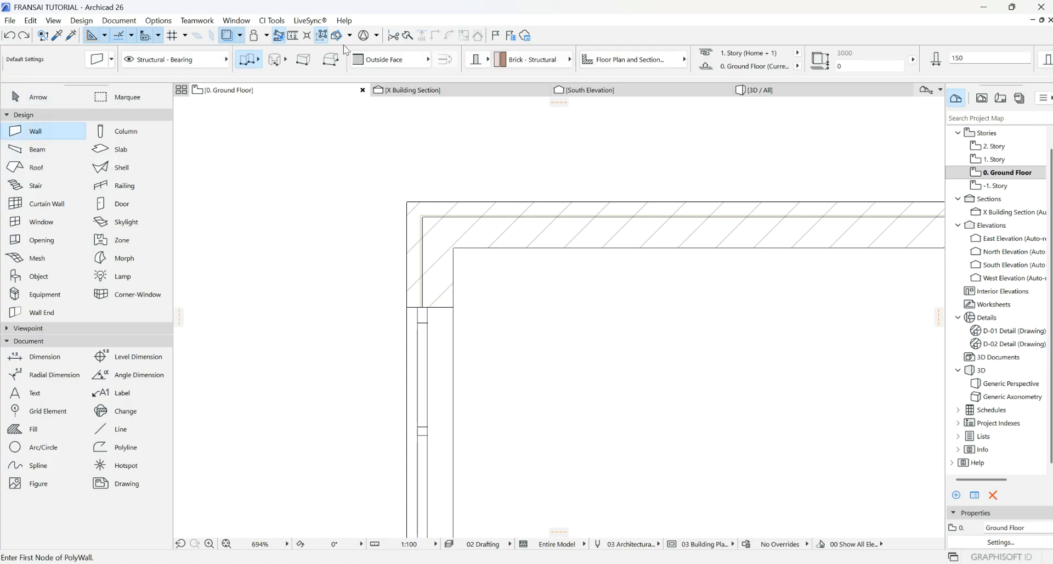
left_click(411, 58)
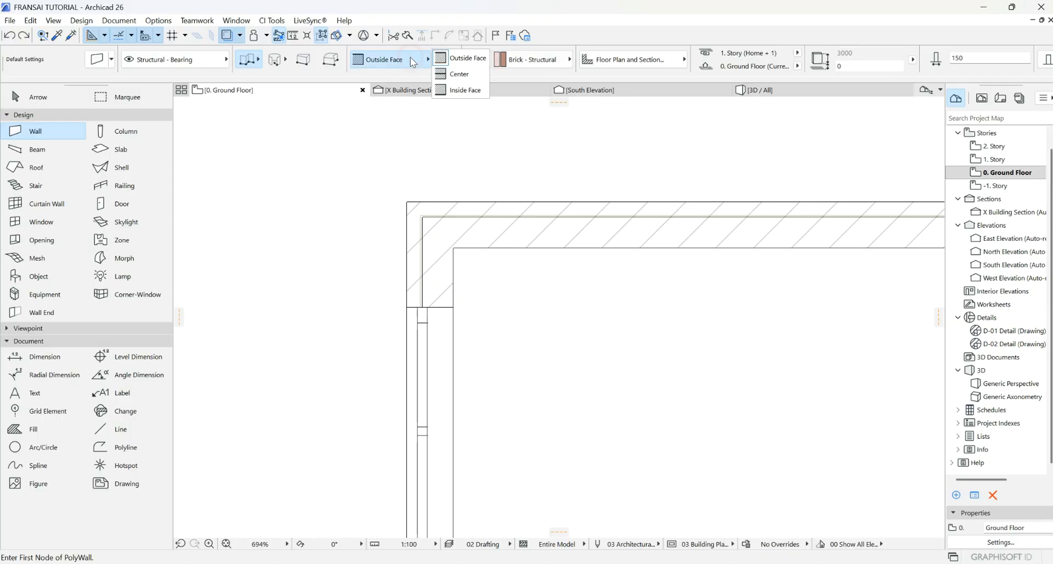
left_click(448, 186)
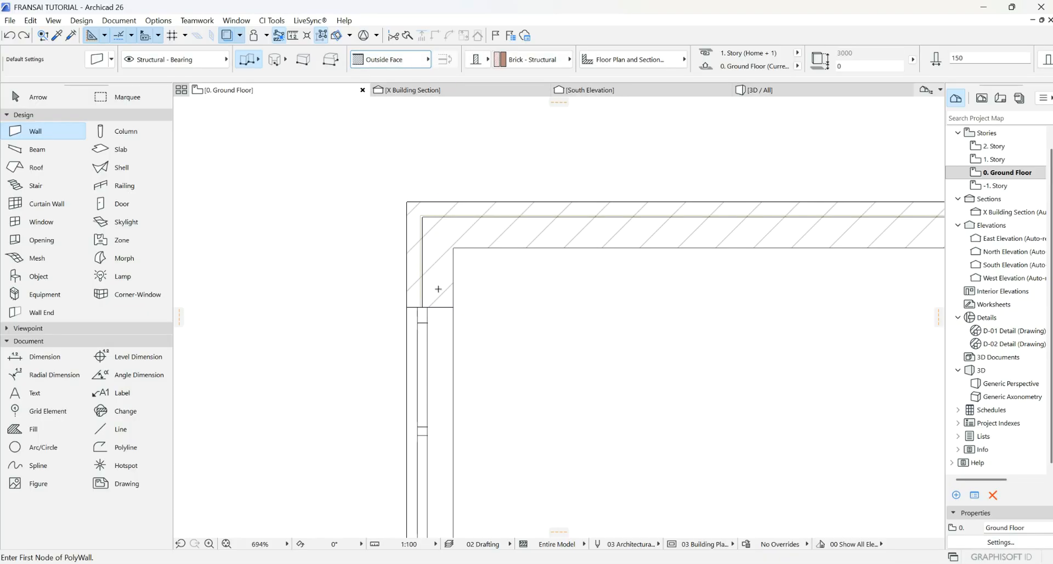
- Draw a short horizontal line across the west wall, from its reference line to its inside face near the northwest corner
left_click(121, 429)
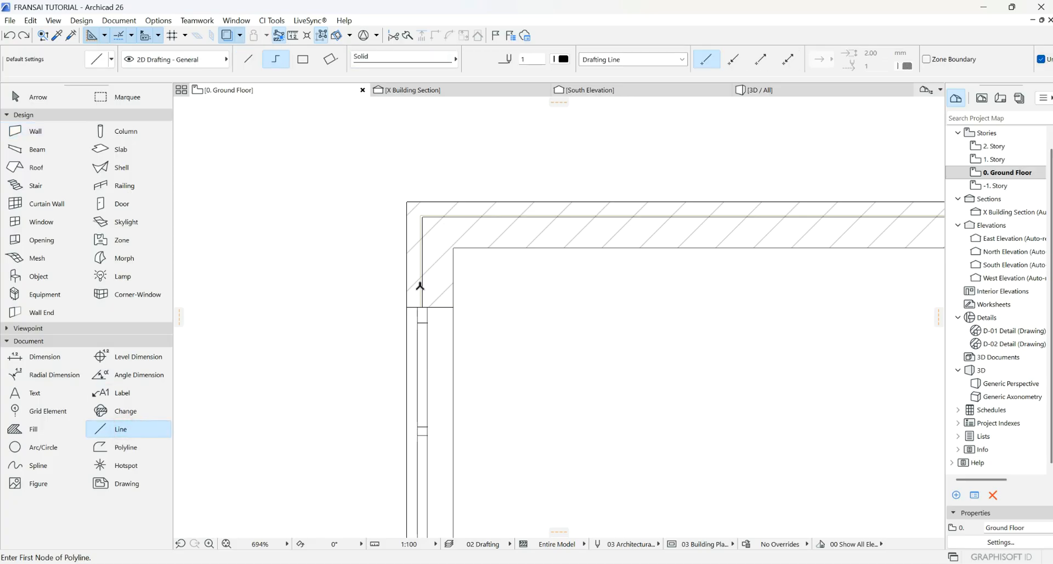
left_click(423, 286)
double_click(453, 286)
- Place a vertical grid element through the midpoint of the short line, running along the west wall past both ends of the plan
left_click(49, 411)
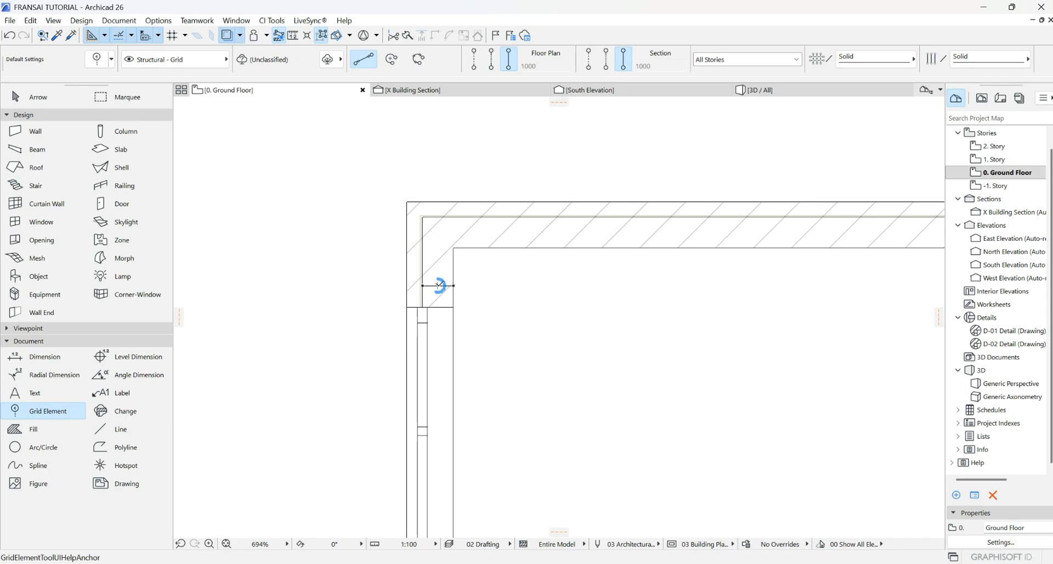
scroll(437, 285, "down", 4)
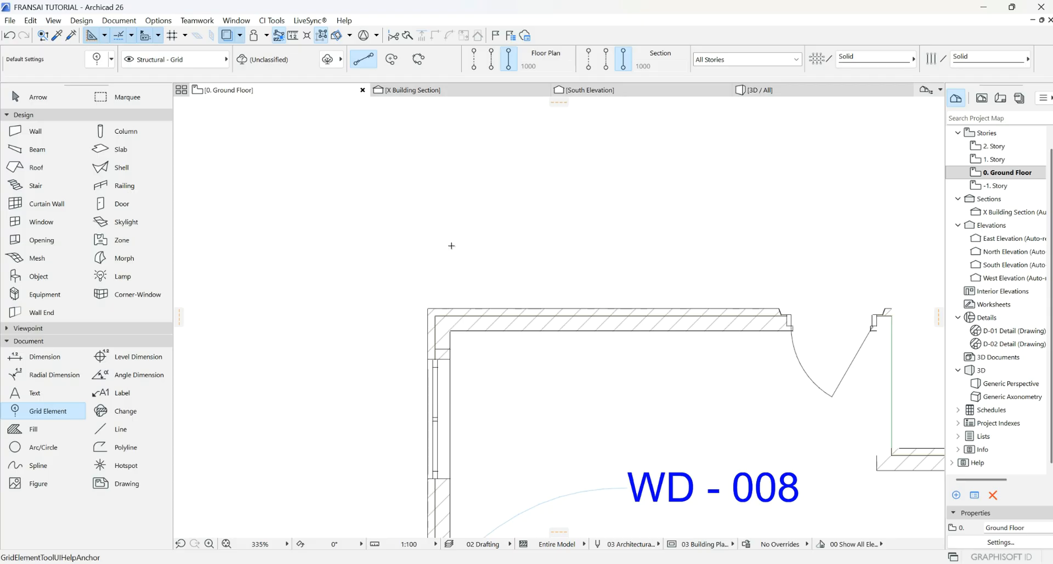
left_click(443, 240)
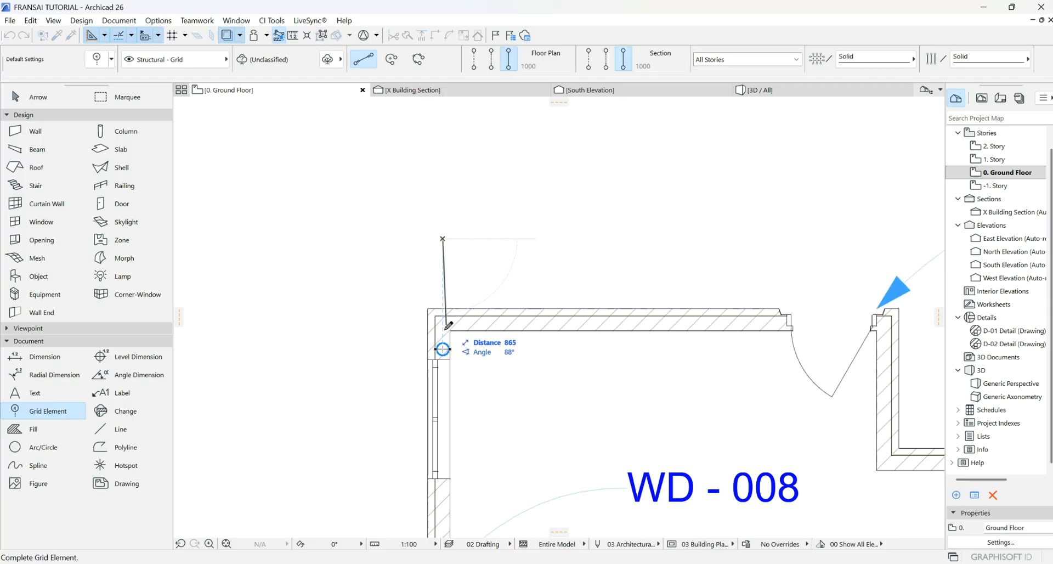
scroll(449, 333, "down", 5)
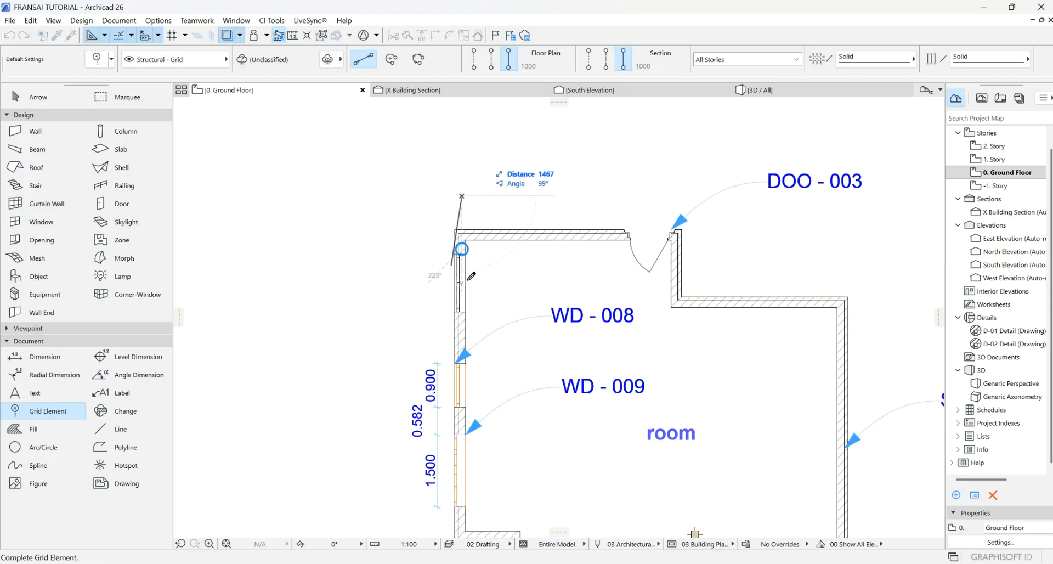
left_click(468, 482)
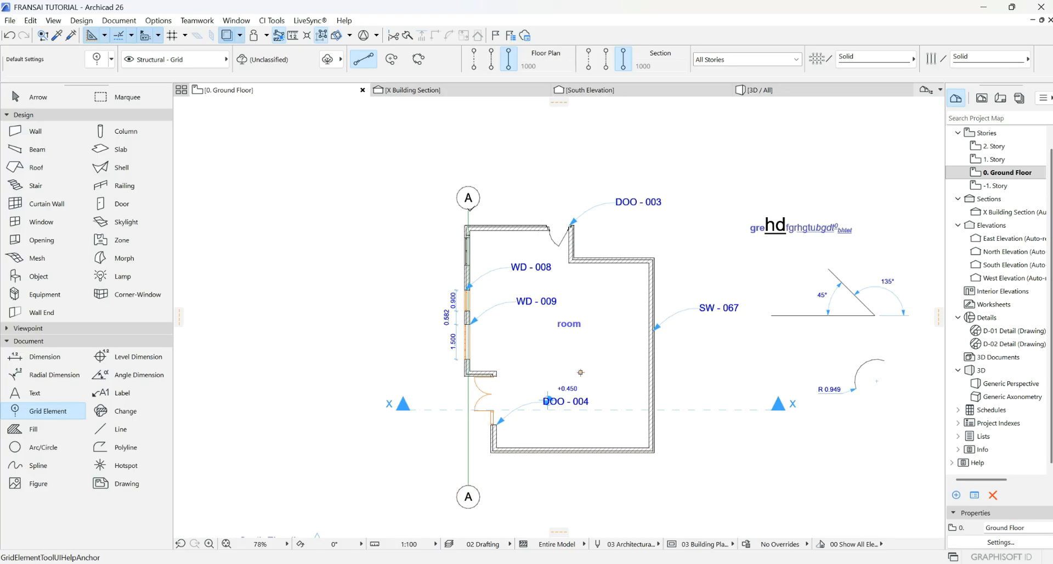
- Stretch both ends of the west wall's grid element farther outward from the plan and deselect it
left_click(38, 97)
left_click(468, 210)
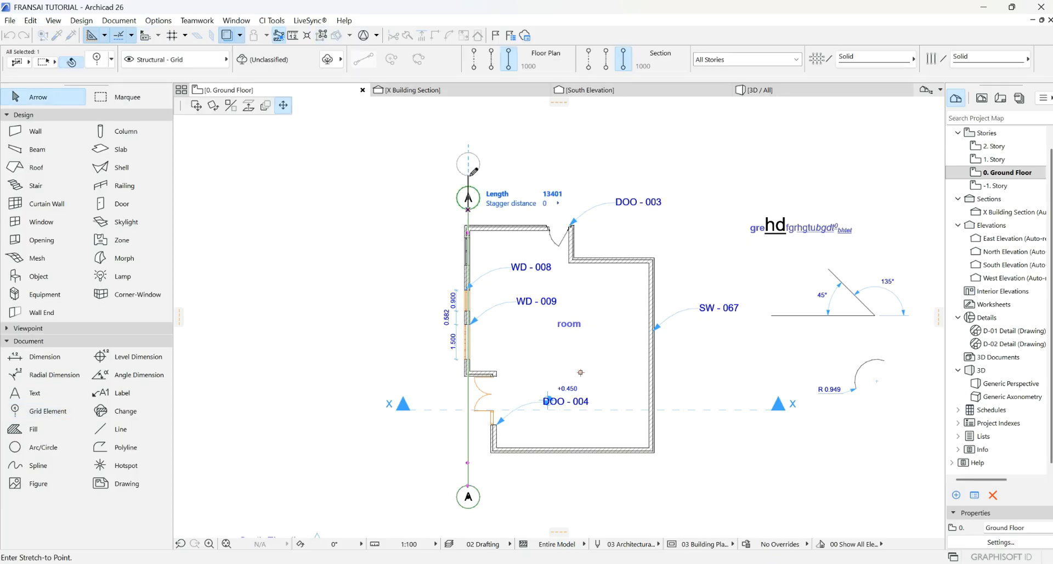
left_click(468, 174)
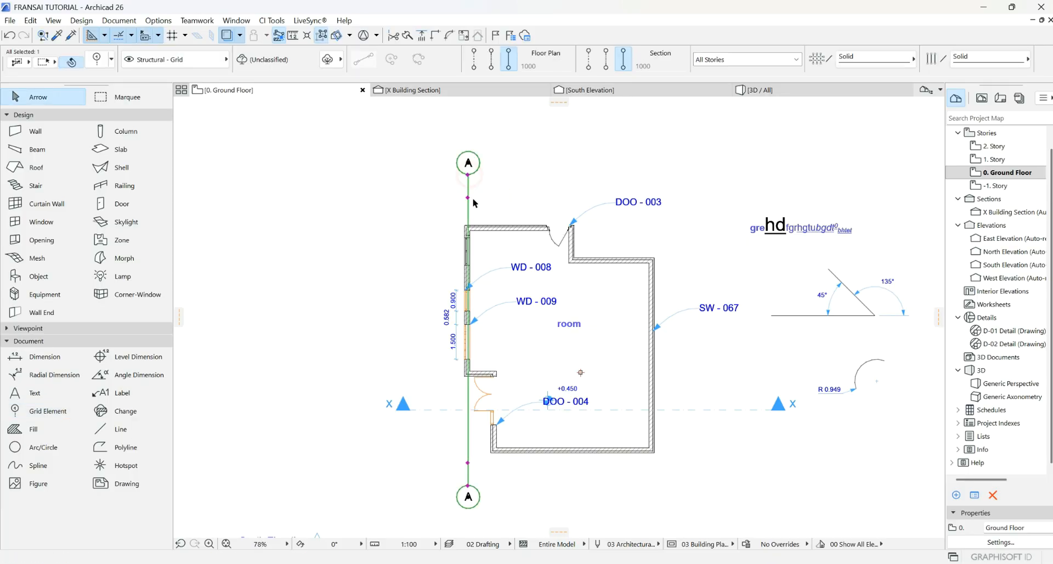
left_click(468, 485)
left_click(468, 521)
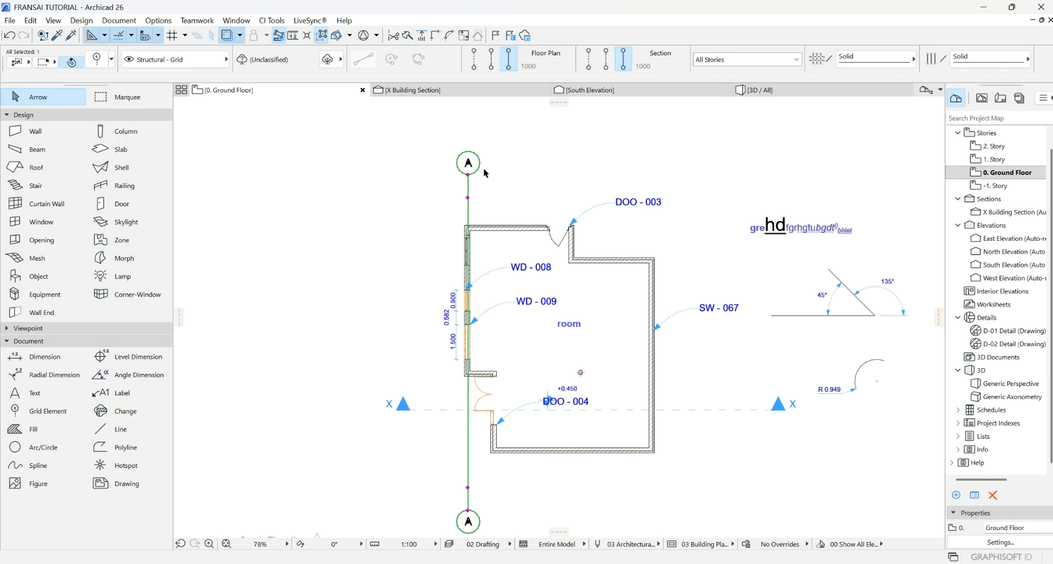
left_click(387, 273)
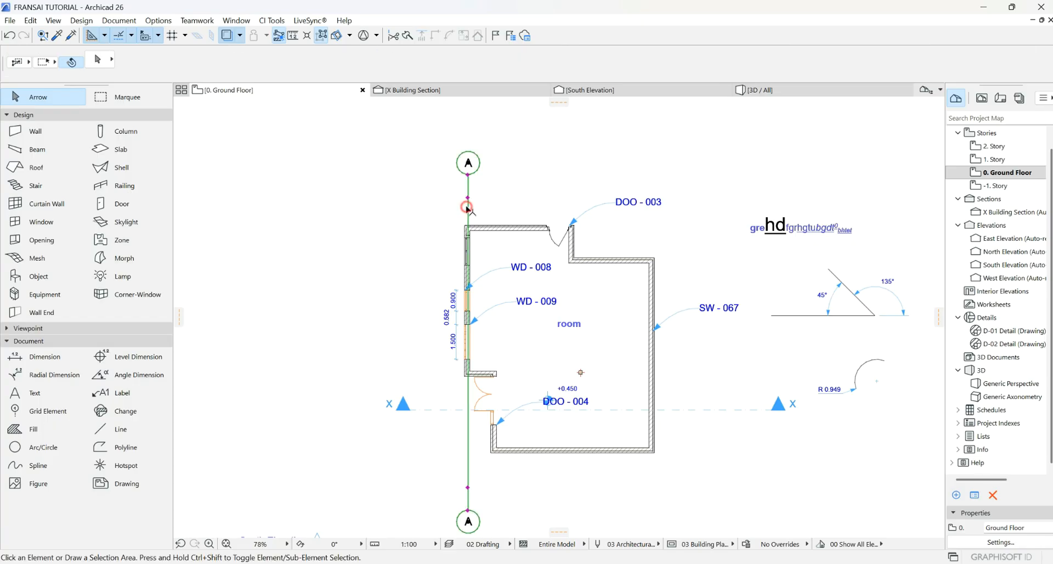
- Start Drag Multiple Copies on the grid element from the west wall's reference line and place a copy on the wall beside the north door
right_click(387, 254)
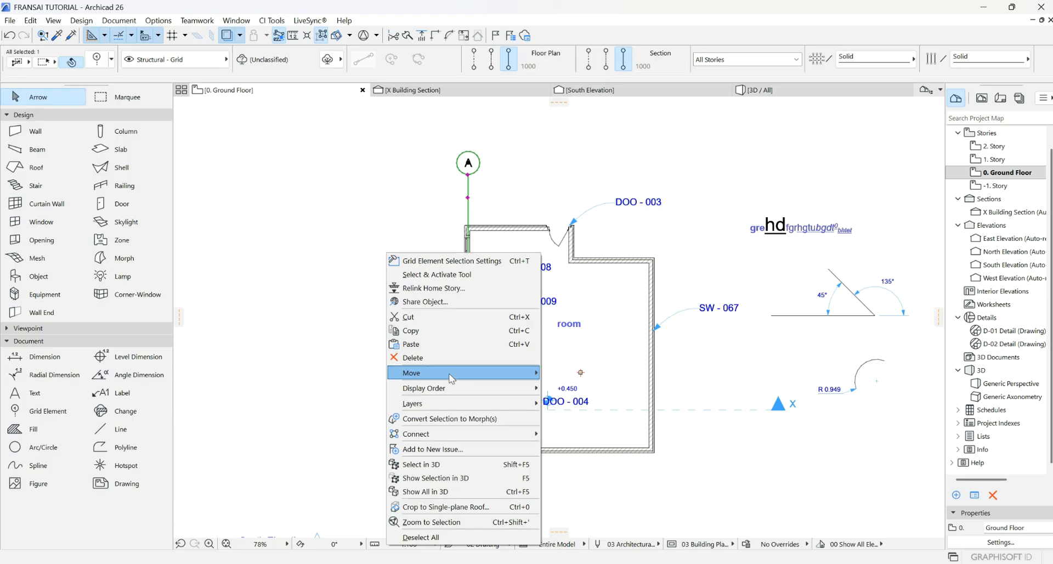
mouse_move(447, 372)
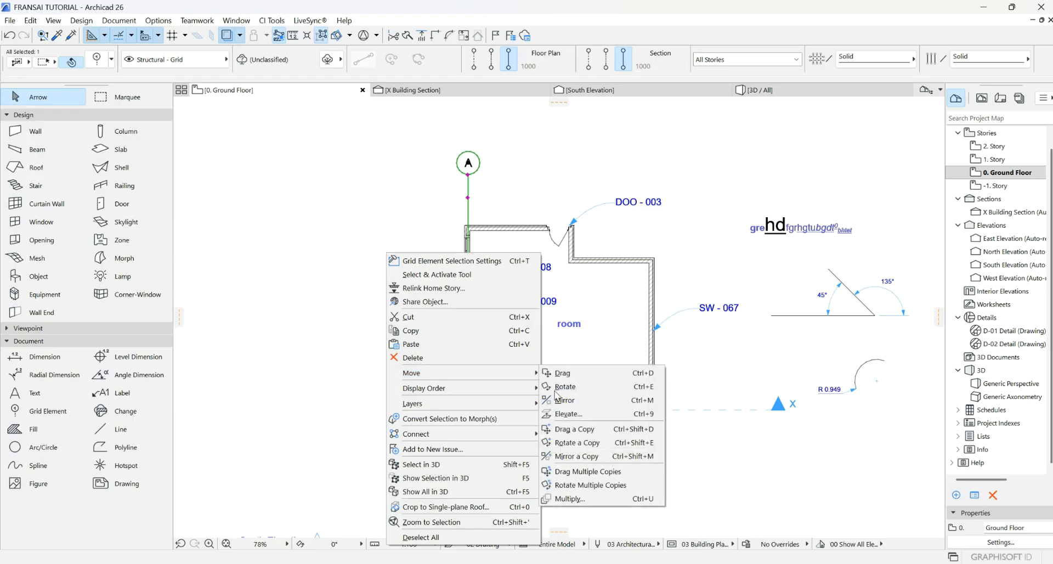
left_click(578, 472)
scroll(470, 242, "up", 10)
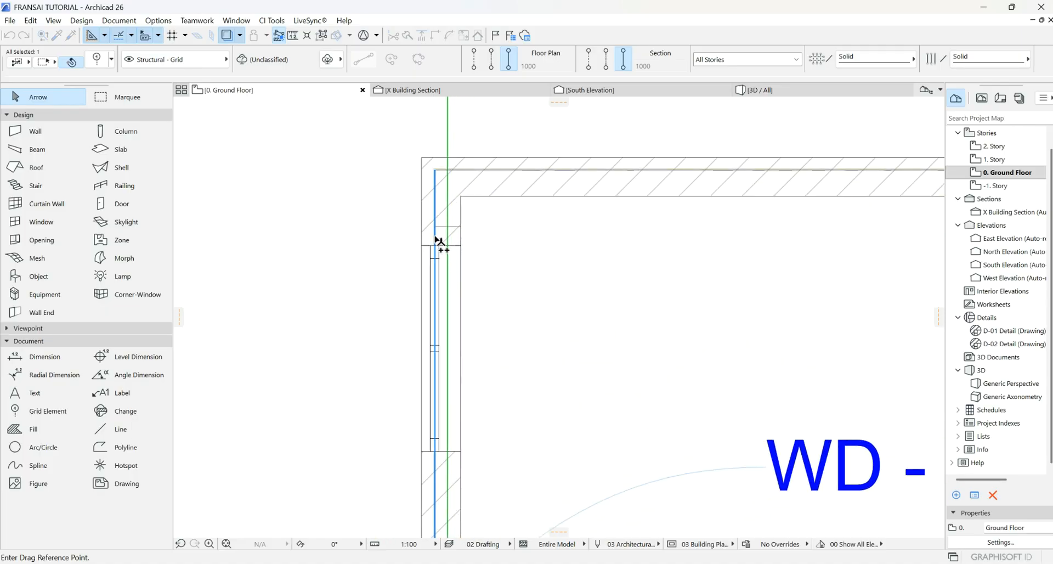
left_click(438, 241)
scroll(323, 251, "down", 5)
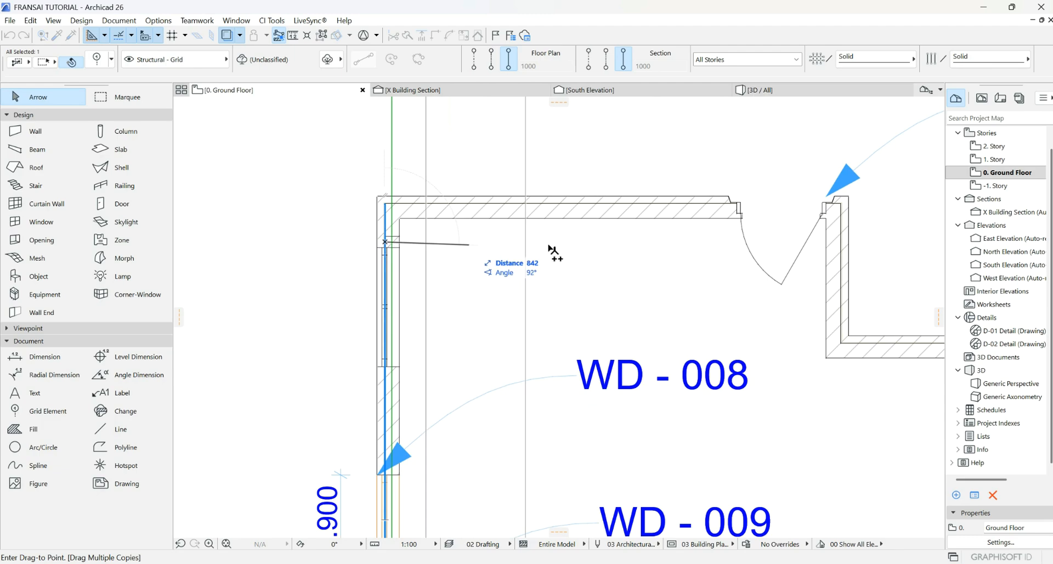
left_click(827, 242)
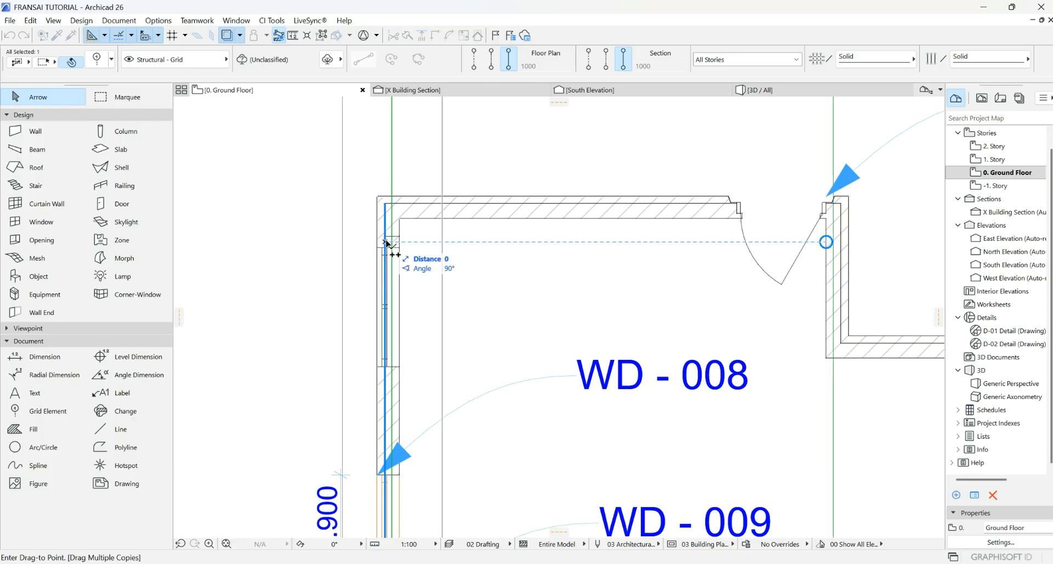
- Place another copy of the grid element on the east wall and finish copying
scroll(549, 220, "down", 4)
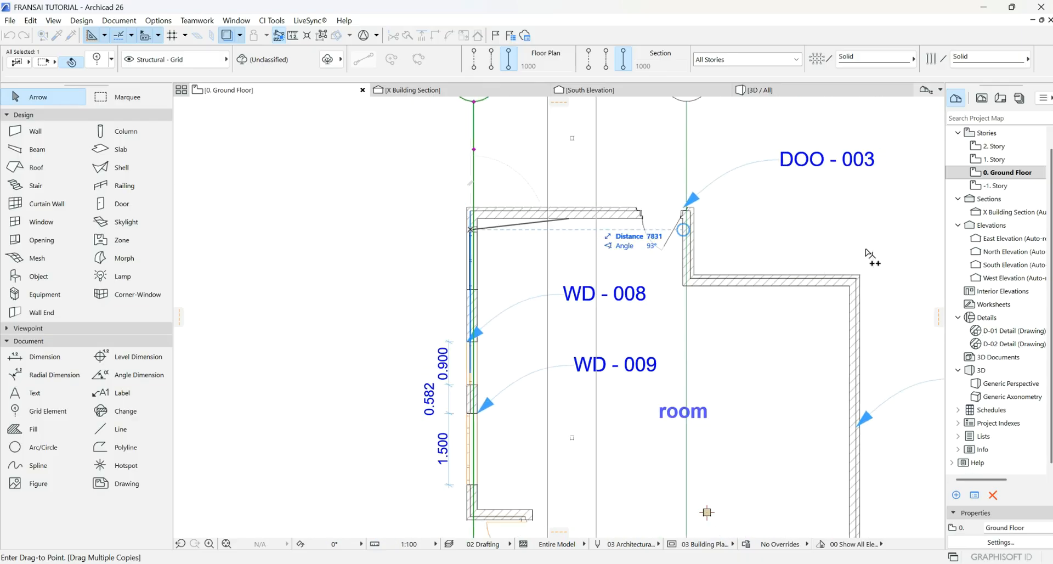
scroll(867, 255, "up", 3)
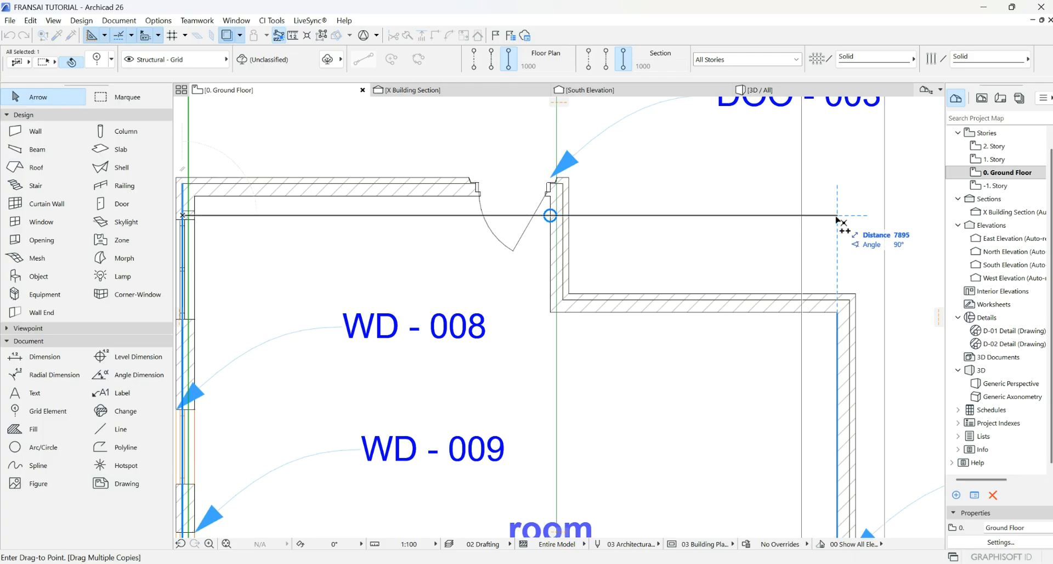
scroll(656, 294, "down", 2)
scroll(656, 300, "down", 3)
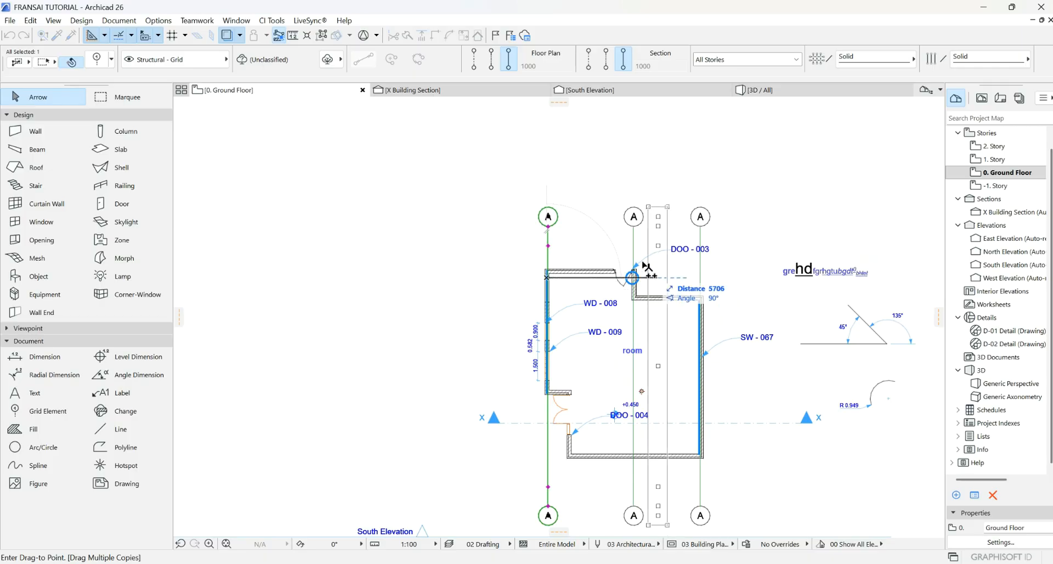
key("Escape")
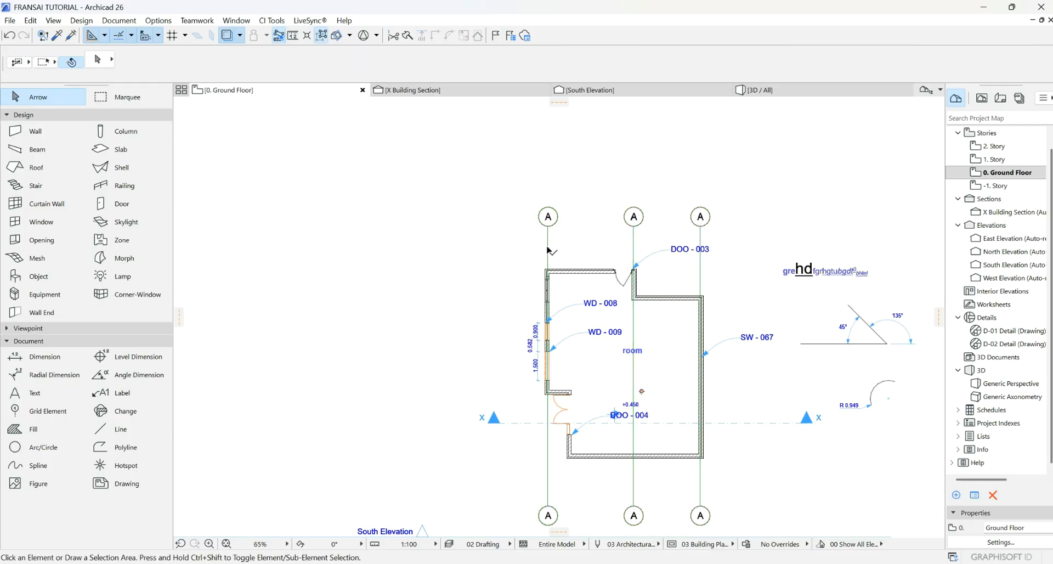
- Draw a short vertical line across the north wall, from its reference line to its inside face, between the northwest corner and the door
left_click(550, 250)
scroll(585, 253, "up", 5)
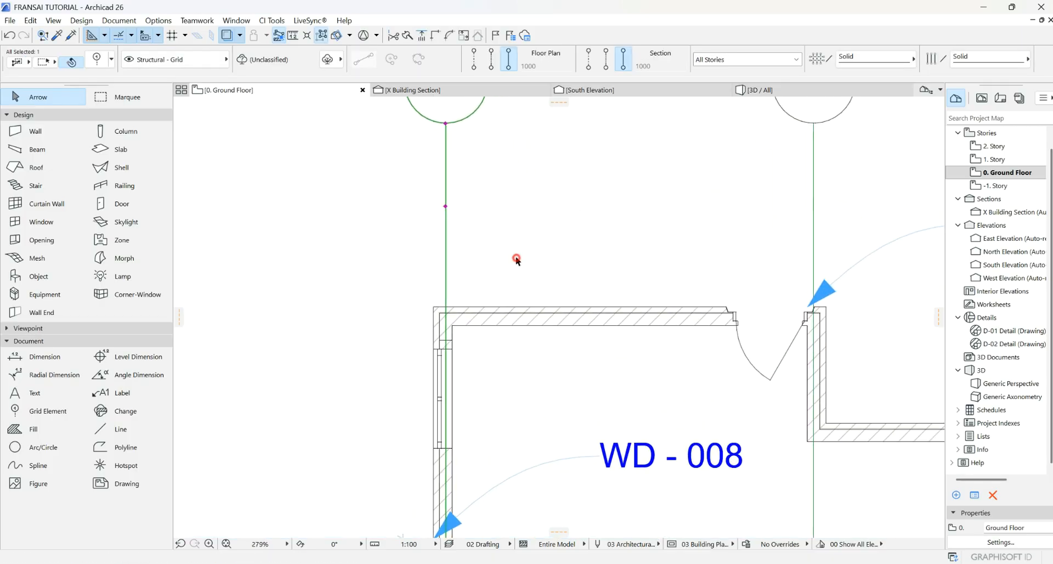
left_click(132, 430)
left_click(526, 313)
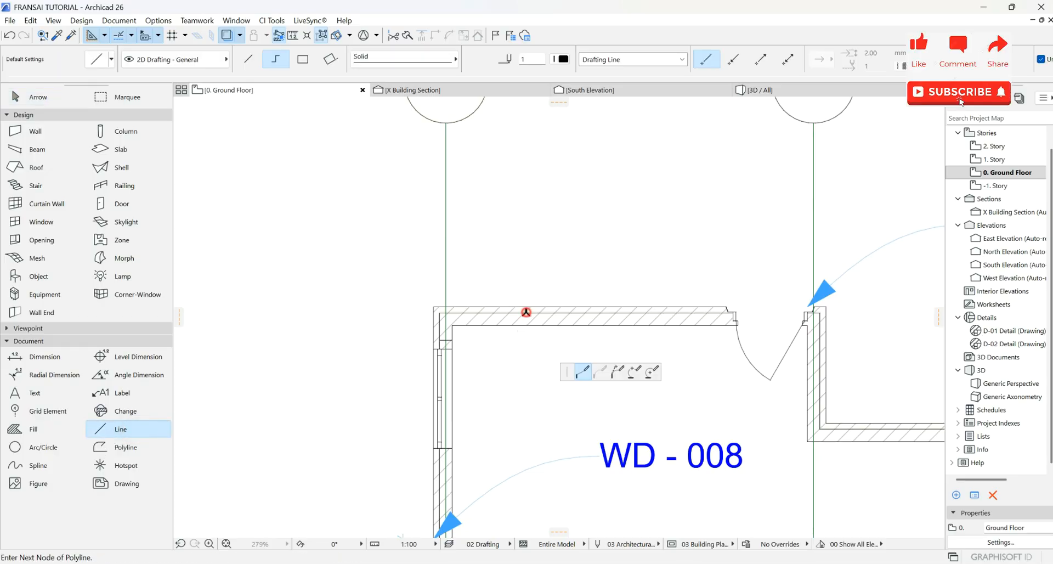
double_click(527, 325)
- Place a horizontal grid element along the north wall, aligned with the short helper line and extending beyond the plan on both sides
scroll(581, 282, "down", 3)
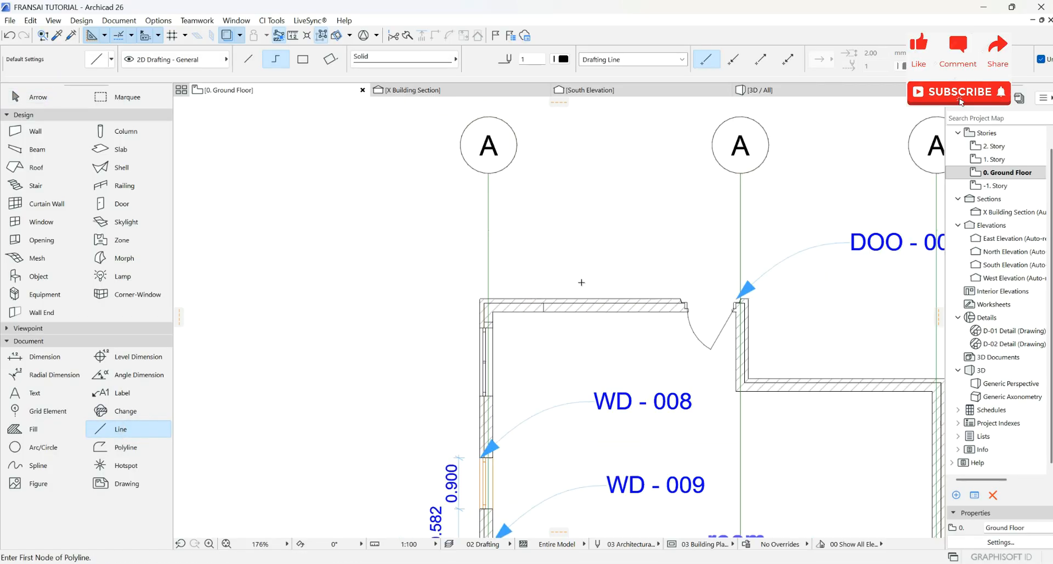
key("Escape")
left_click(503, 258)
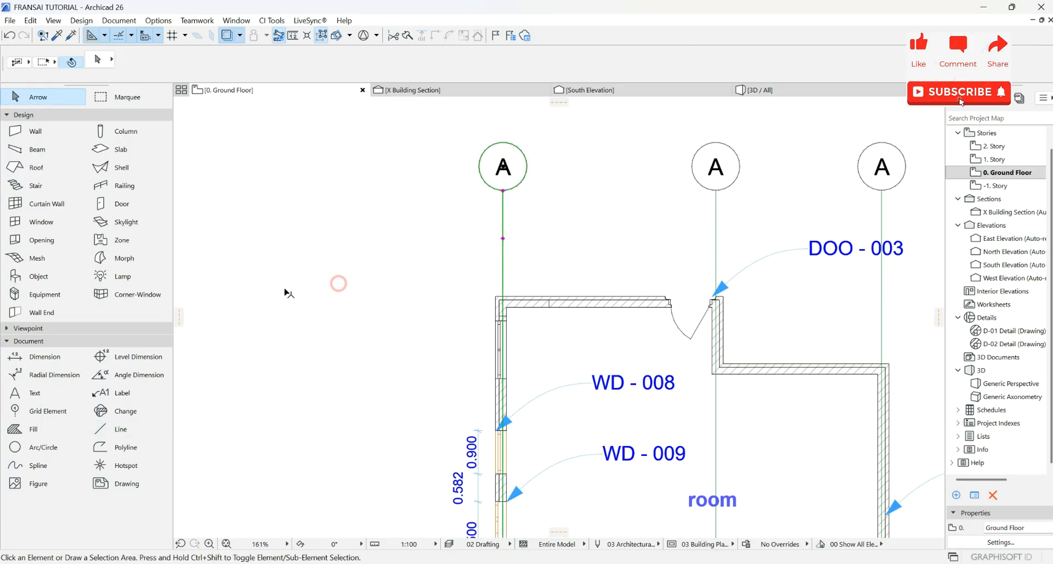
left_click(34, 412)
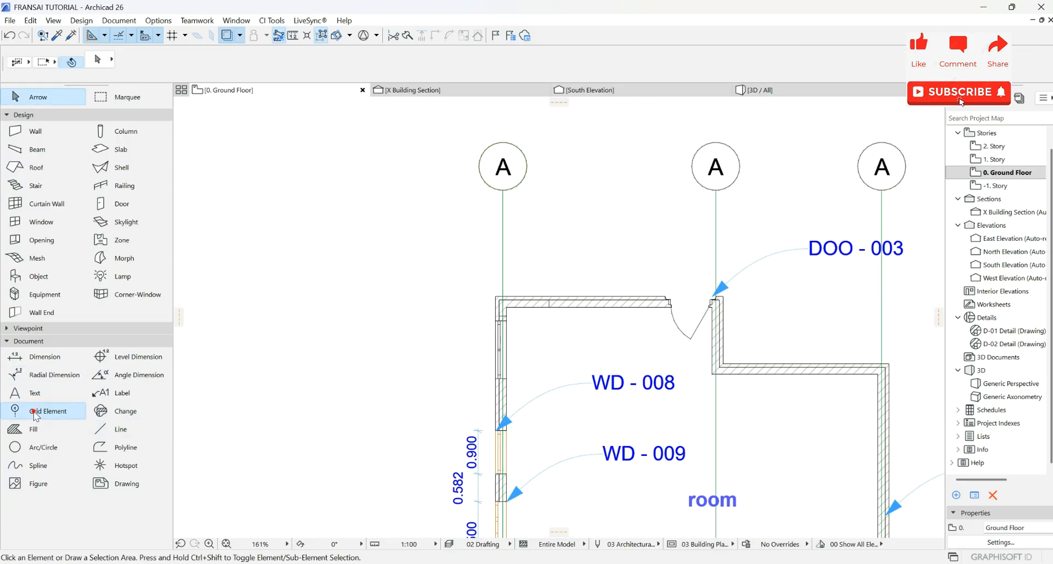
scroll(550, 306, "up", 4)
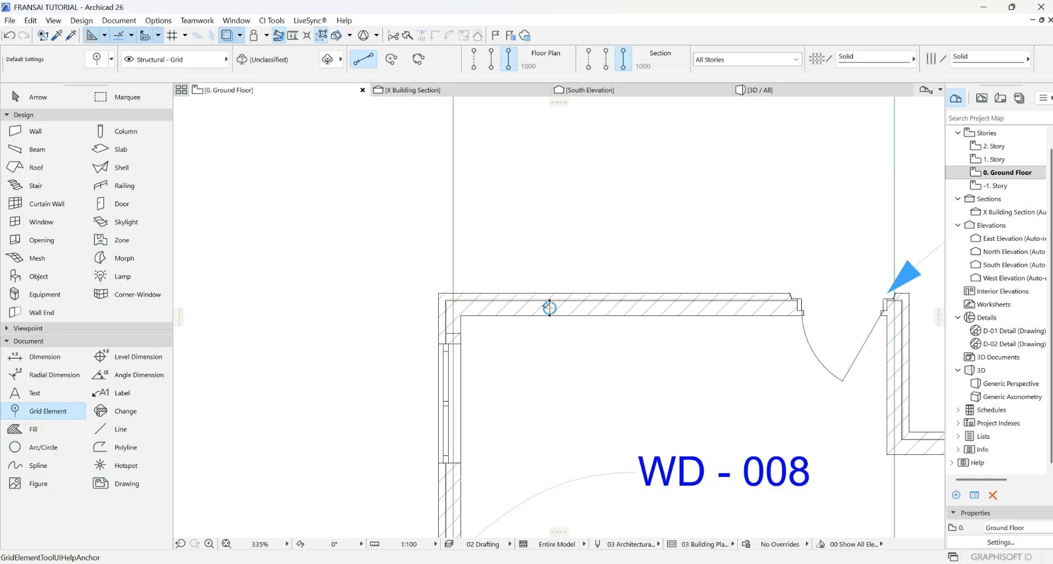
left_click(344, 309)
scroll(486, 295, "down", 4)
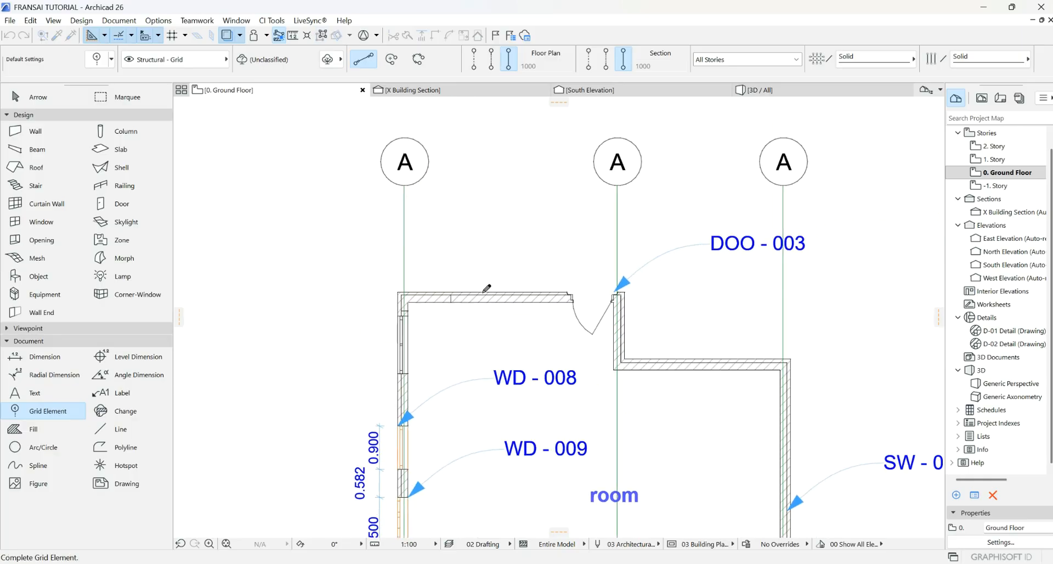
scroll(730, 295, "down", 2)
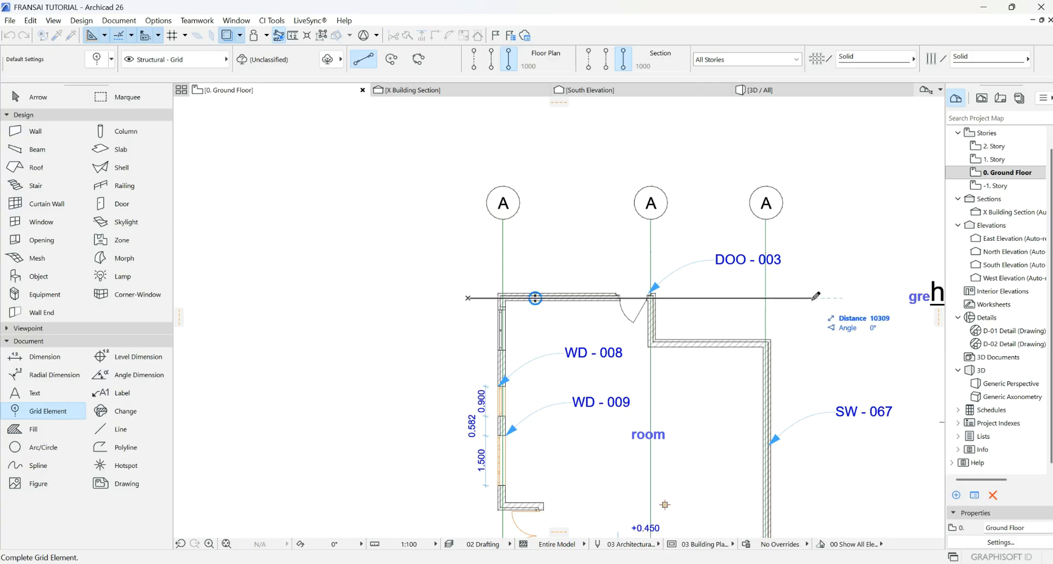
left_click(817, 297)
scroll(585, 286, "down", 3)
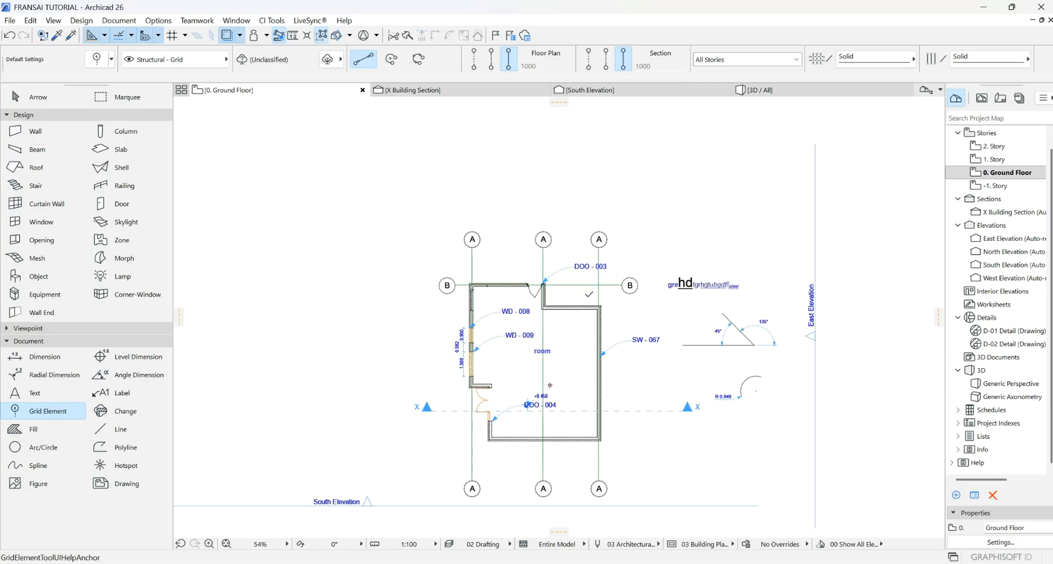
key("Escape")
- Rename the middle vertical grid element, beside the north door, as B
left_click(614, 286)
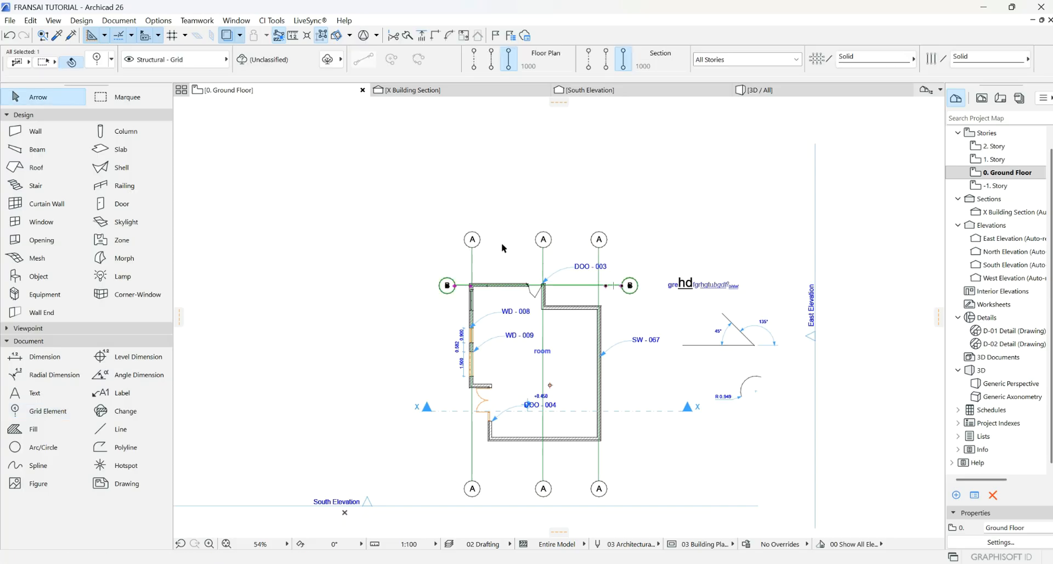
left_click(543, 255)
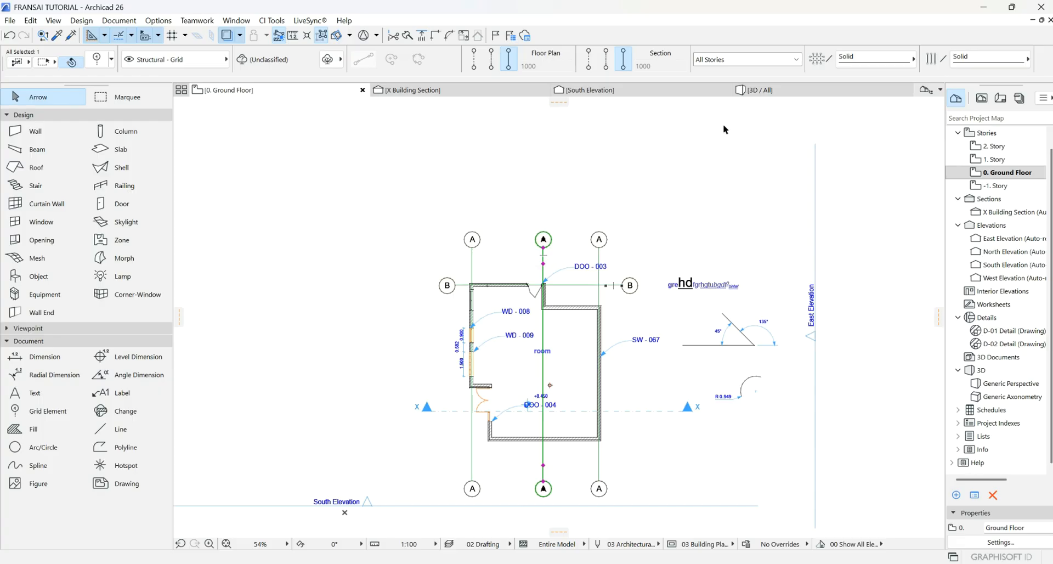
scroll(765, 65, "down", 10)
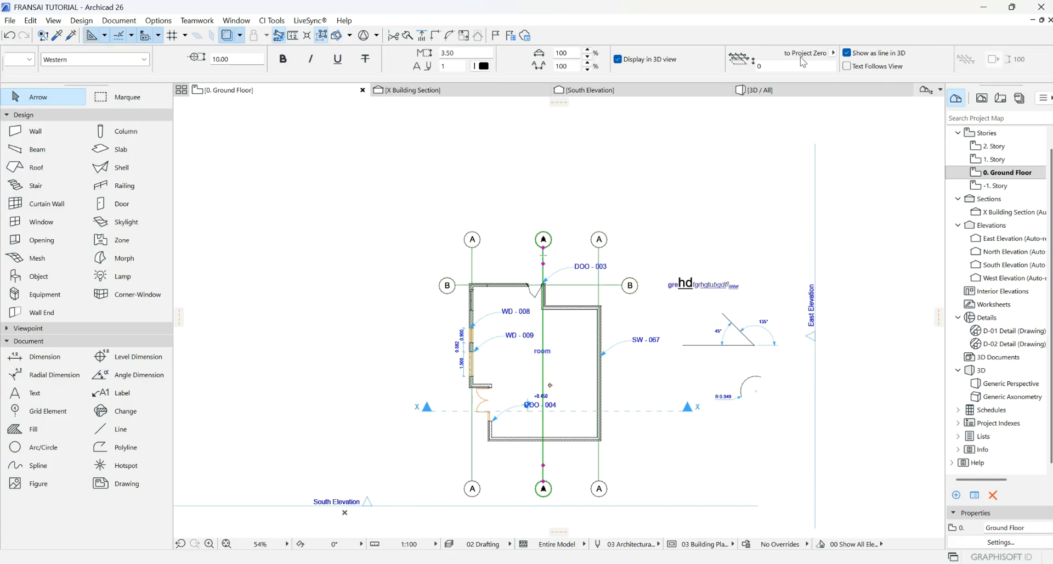
left_click_drag(904, 66, 885, 65)
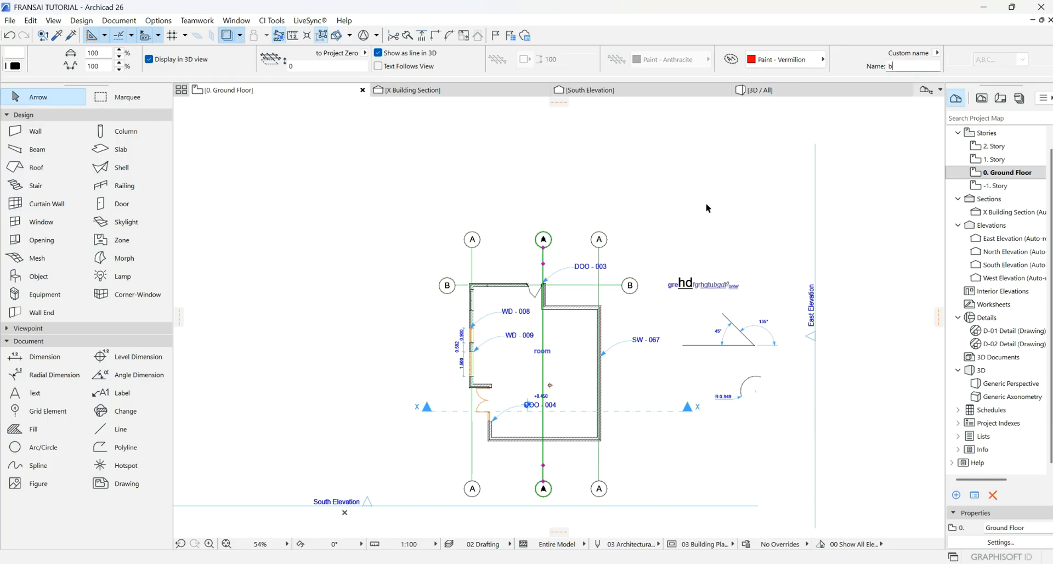
left_click(662, 224)
- Rename the vertical grid element on the east wall as C and clear the selection
left_click(599, 248)
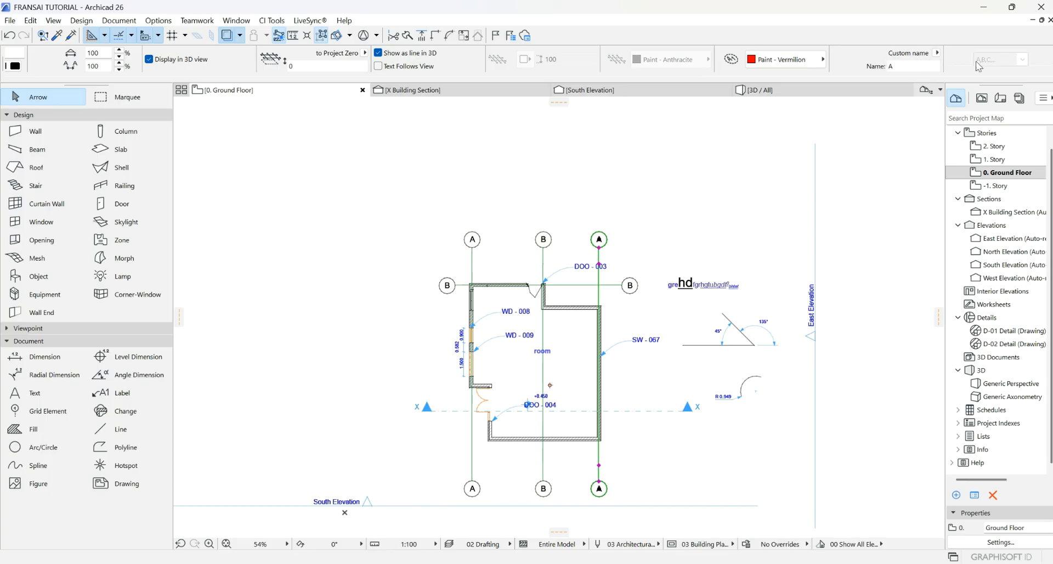
left_click(909, 64)
left_click(714, 188)
left_click(667, 217)
scroll(669, 216, "down", 3)
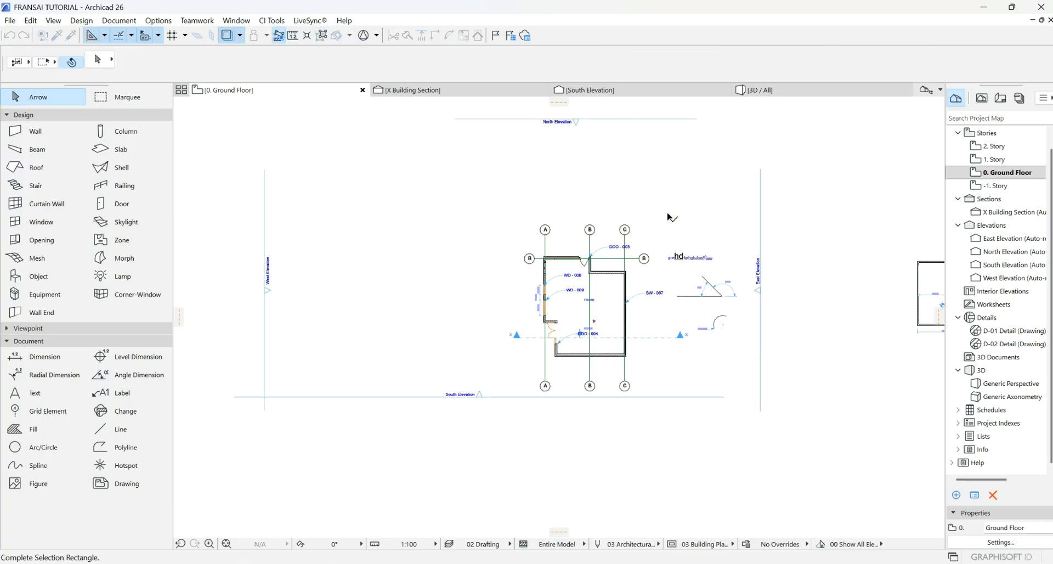
left_click(670, 174)
- Draw a rectangular change marker inside the room near the northeast corner, anchoring its triangle tag outside the east wall
scroll(583, 282, "up", 3)
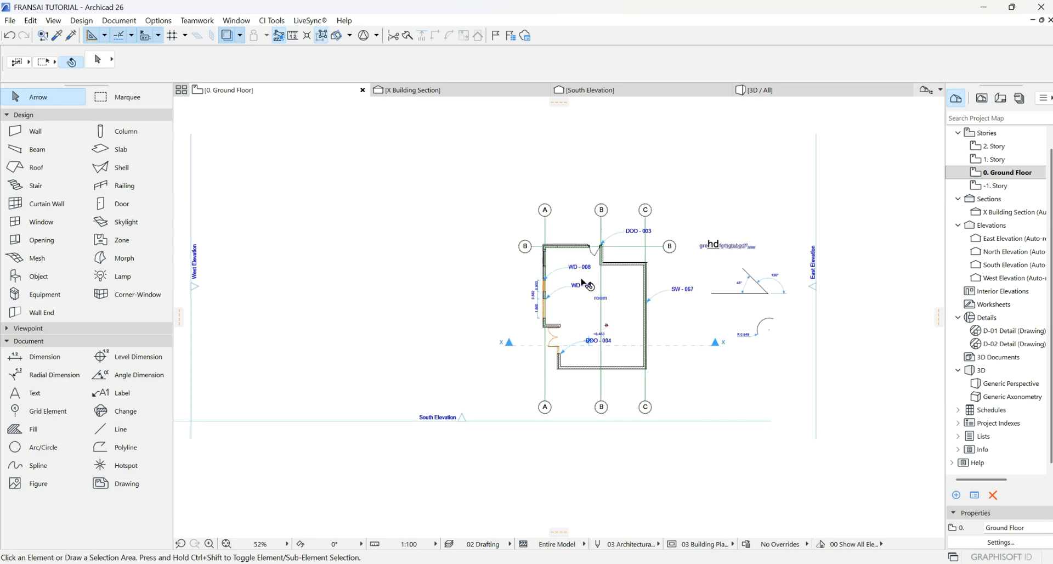
scroll(584, 280, "down", 2)
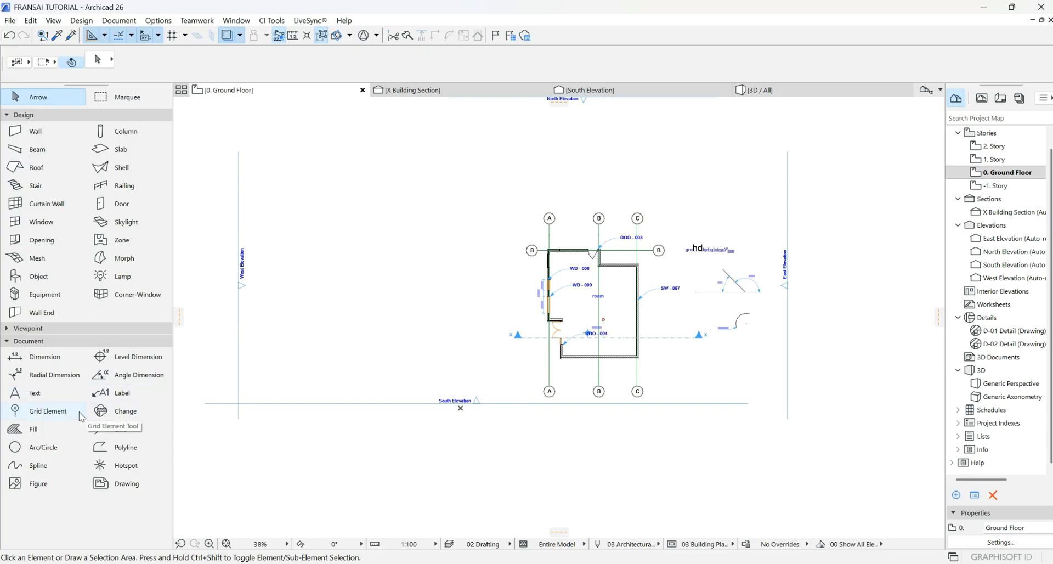
left_click(110, 413)
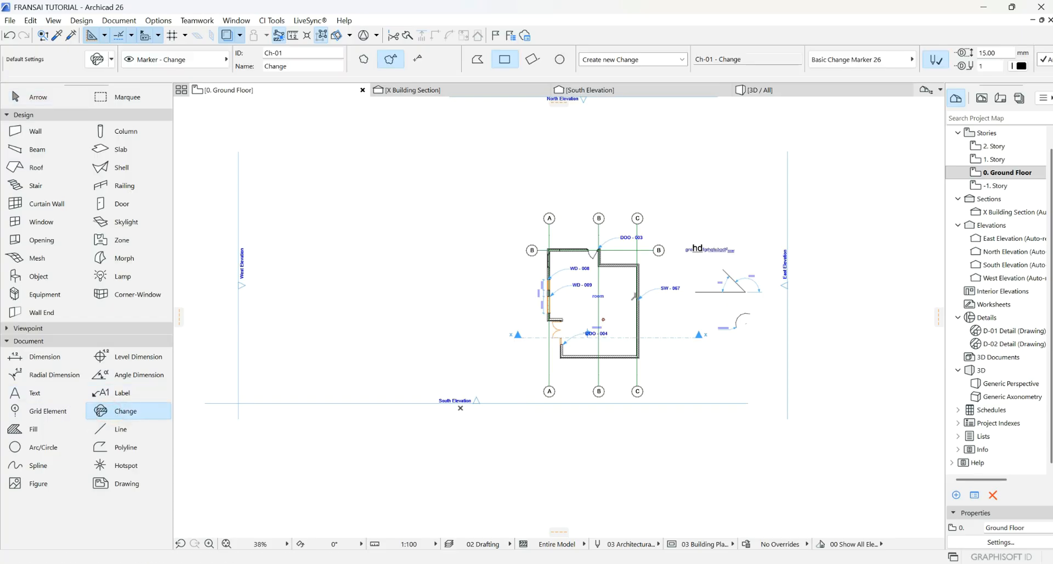
scroll(635, 296, "up", 5)
left_click(557, 285)
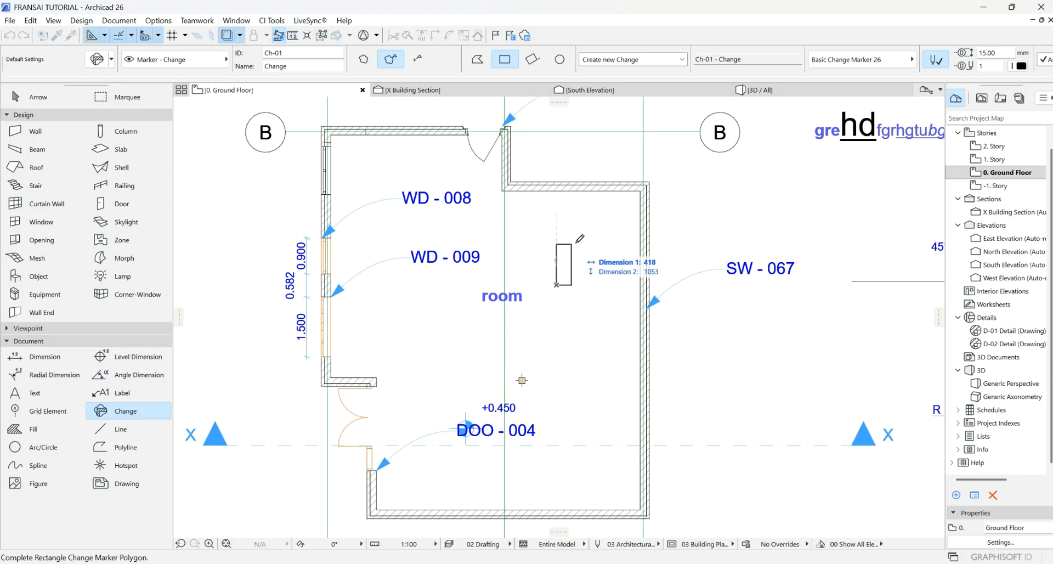
left_click(602, 222)
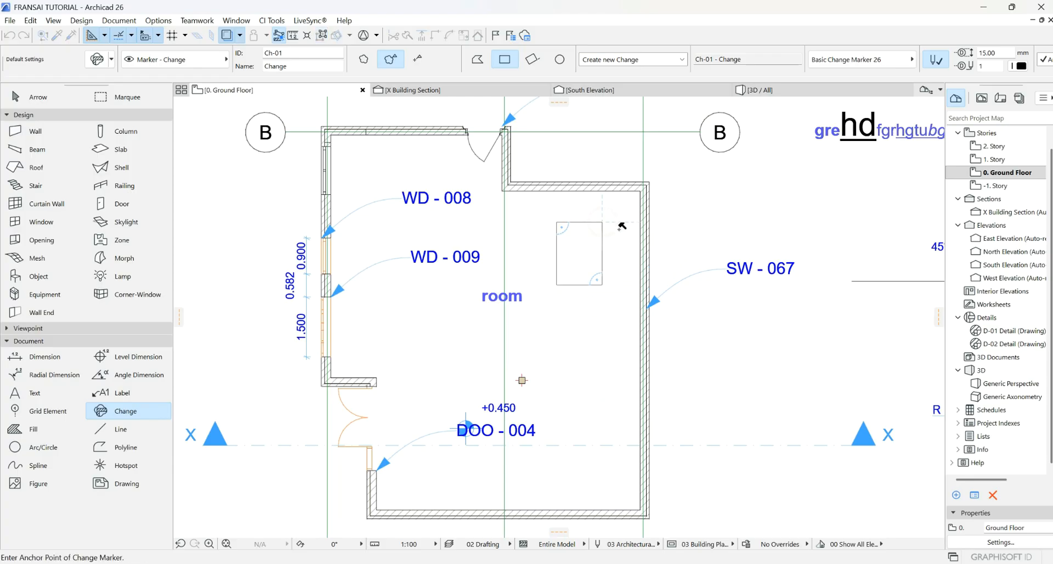
left_click(684, 223)
scroll(604, 249, "up", 3)
scroll(690, 187, "up", 3)
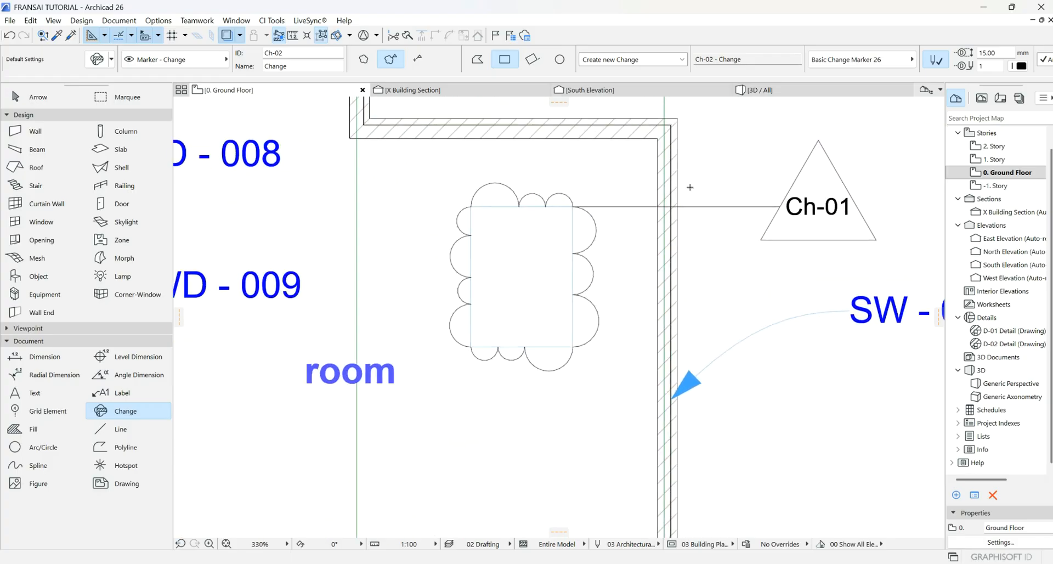
- Select the change marker and move the whole marker so its cloud surrounds the north door
scroll(444, 303, "down", 4)
scroll(582, 217, "up", 3)
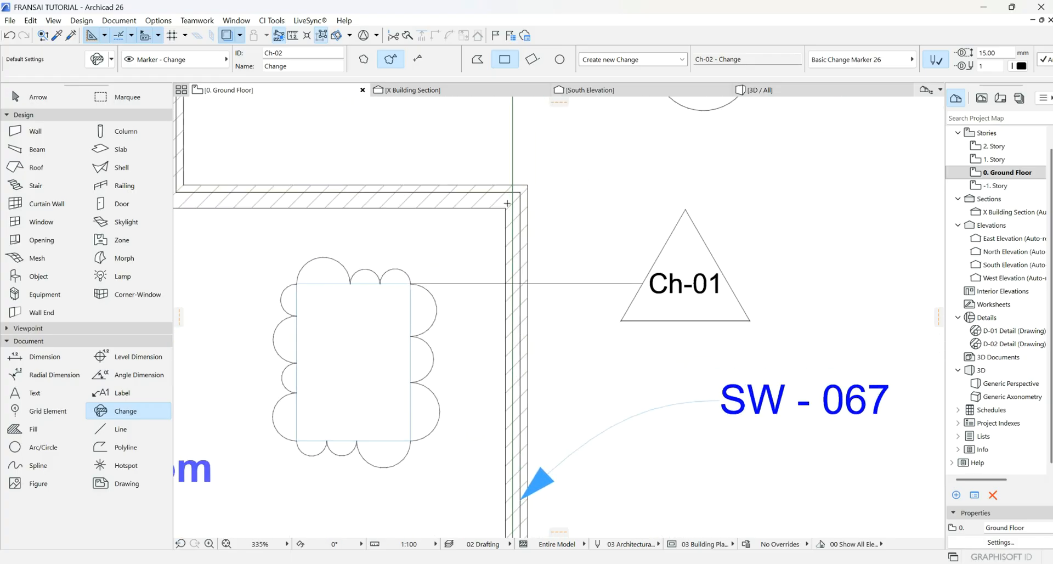
left_click(28, 99)
left_click(688, 287)
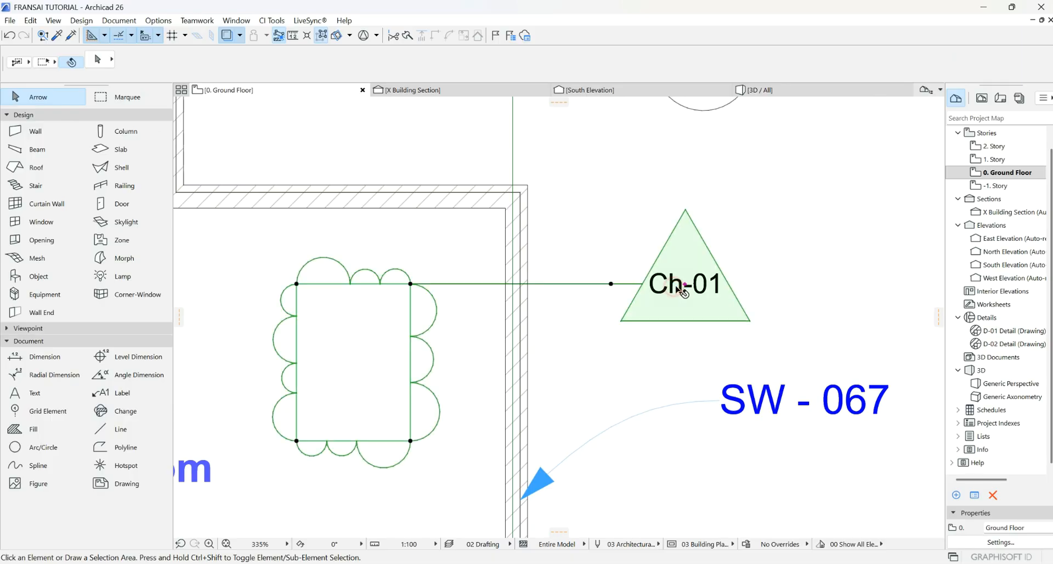
scroll(576, 296, "down", 6)
scroll(533, 310, "down", 3)
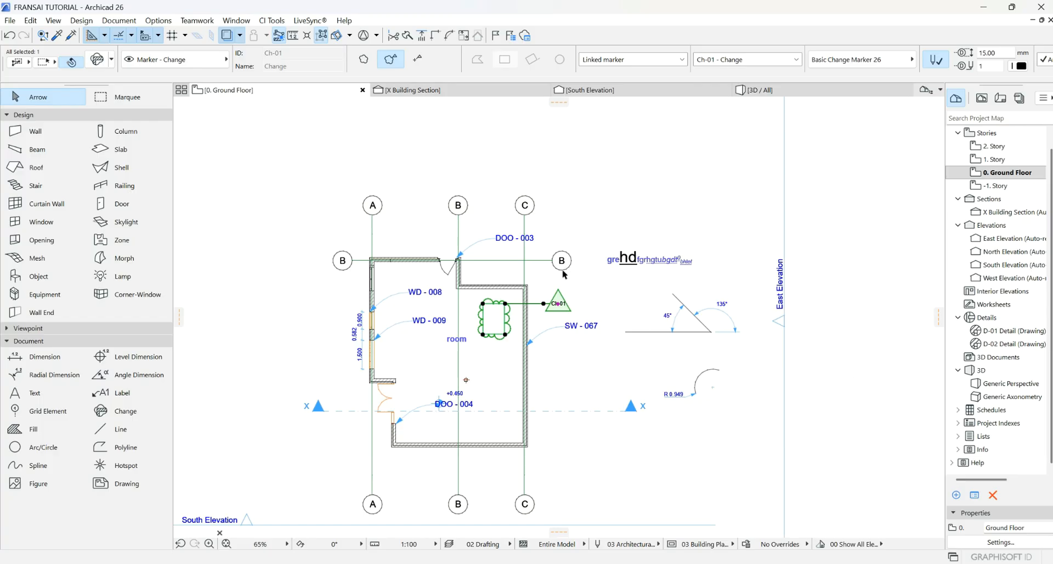
scroll(518, 305, "up", 4)
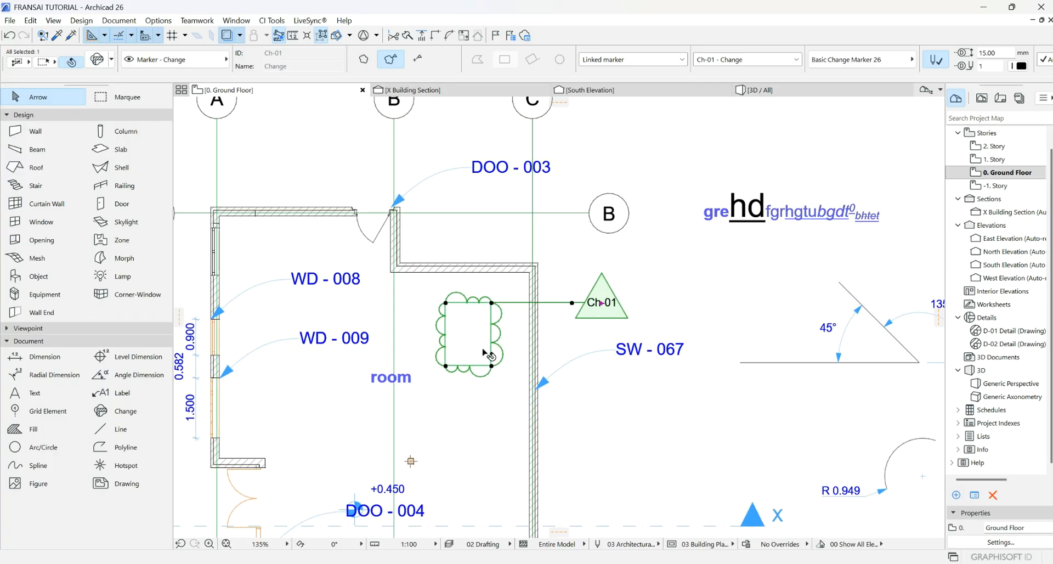
left_click(446, 305)
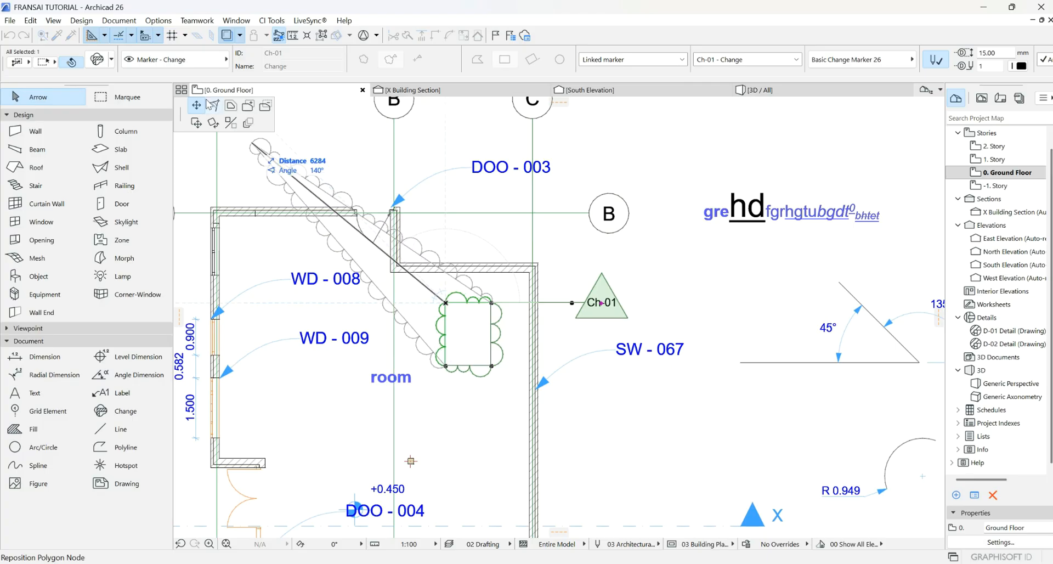
left_click(195, 124)
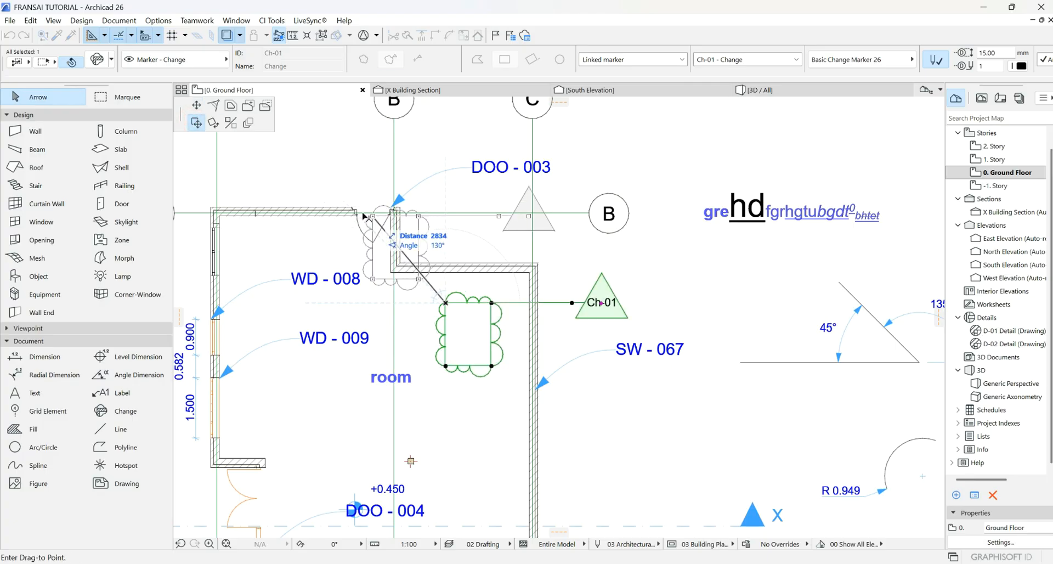
left_click(348, 182)
- Widen the change cloud eastward by shifting its two east corners, keeping it rectangular around the door
scroll(405, 198, "up", 3)
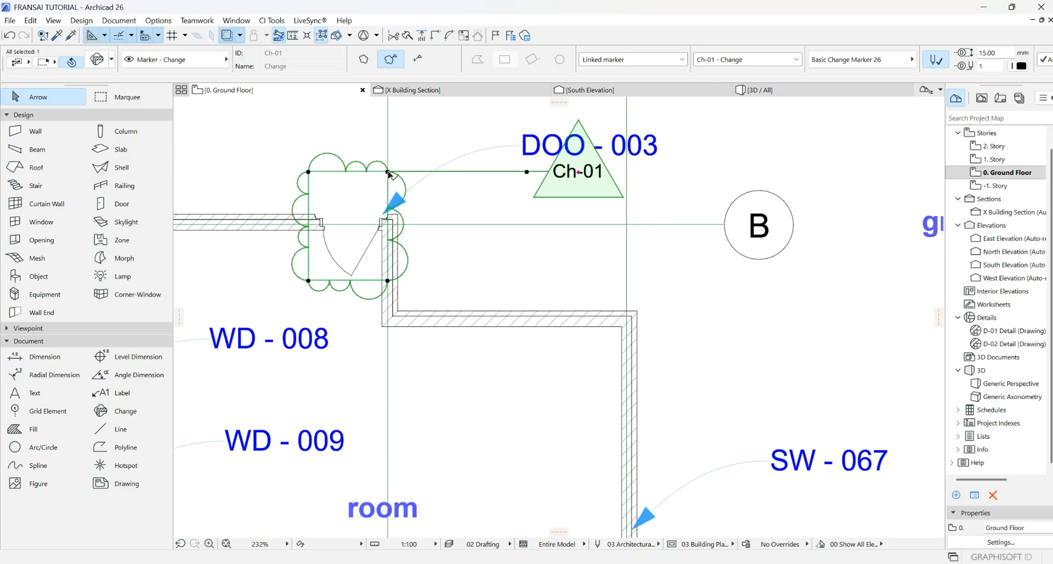
left_click(388, 172)
left_click(198, 107)
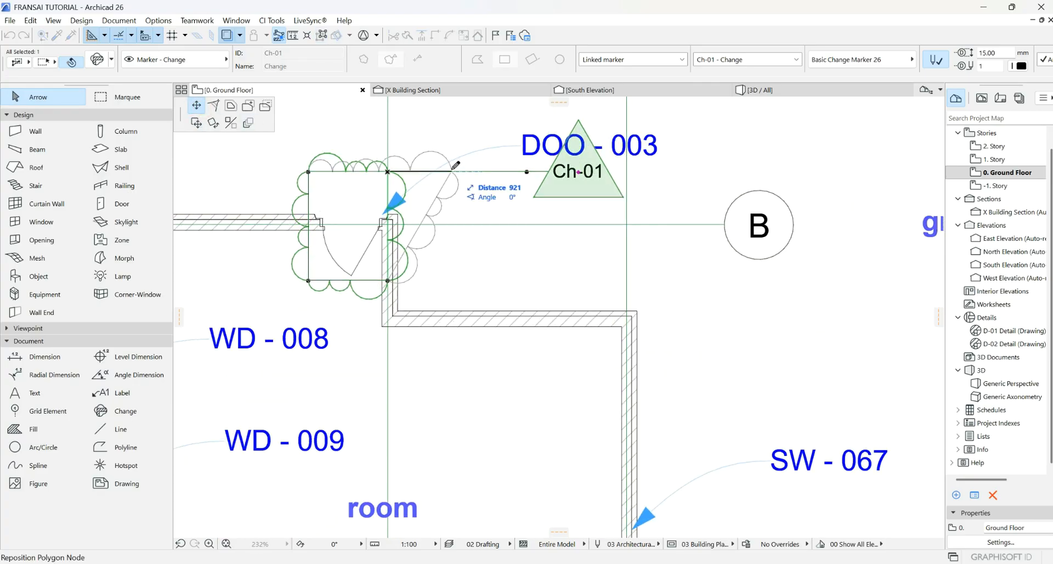
left_click(442, 172)
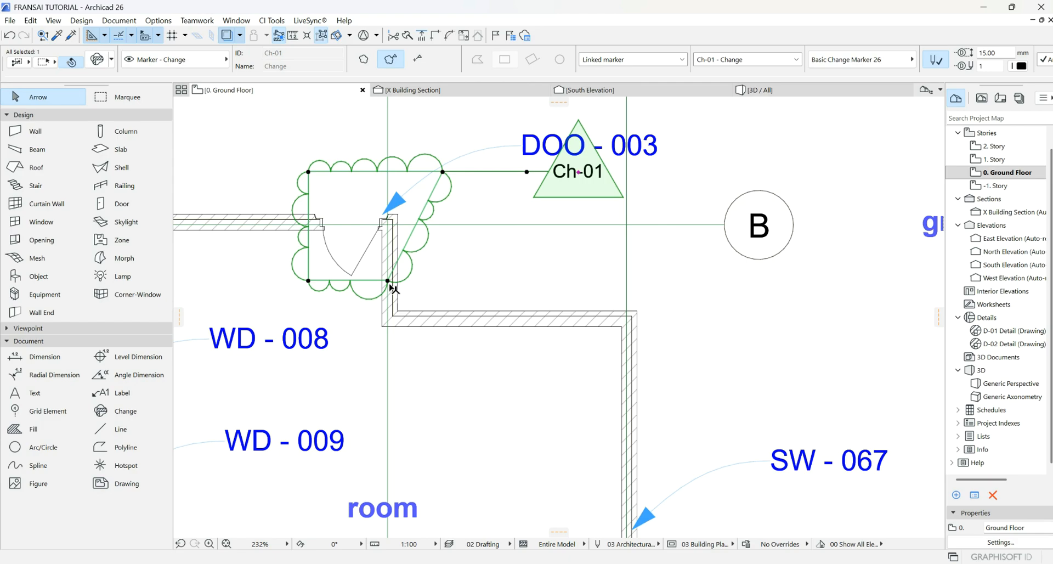
left_click(388, 280)
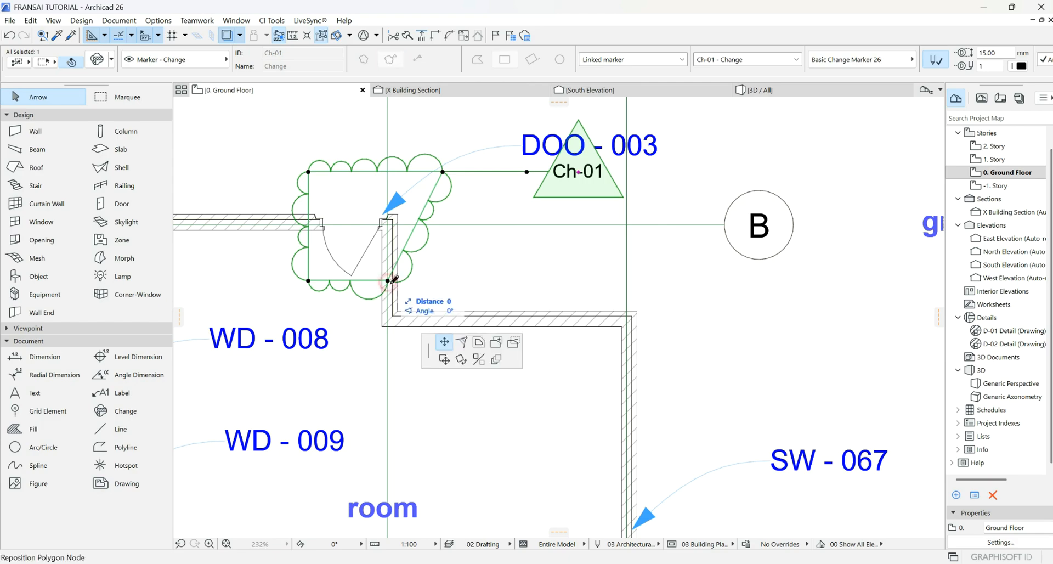
left_click(443, 280)
- Place a copy of the change marker inside the room, just south of the room label, using Drag a Copy
scroll(512, 235, "down", 4)
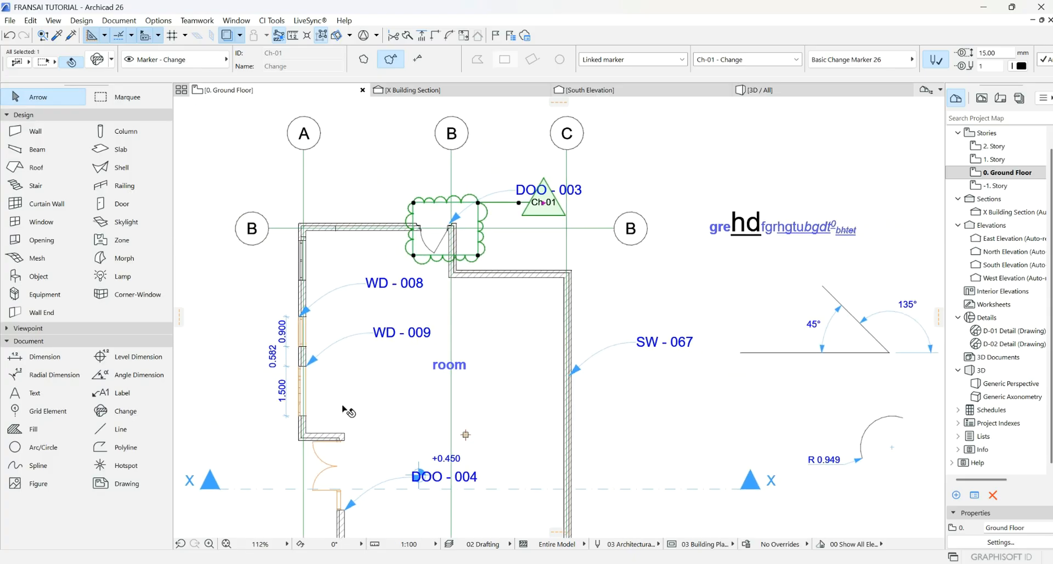
middle_click_drag(361, 395, 439, 277)
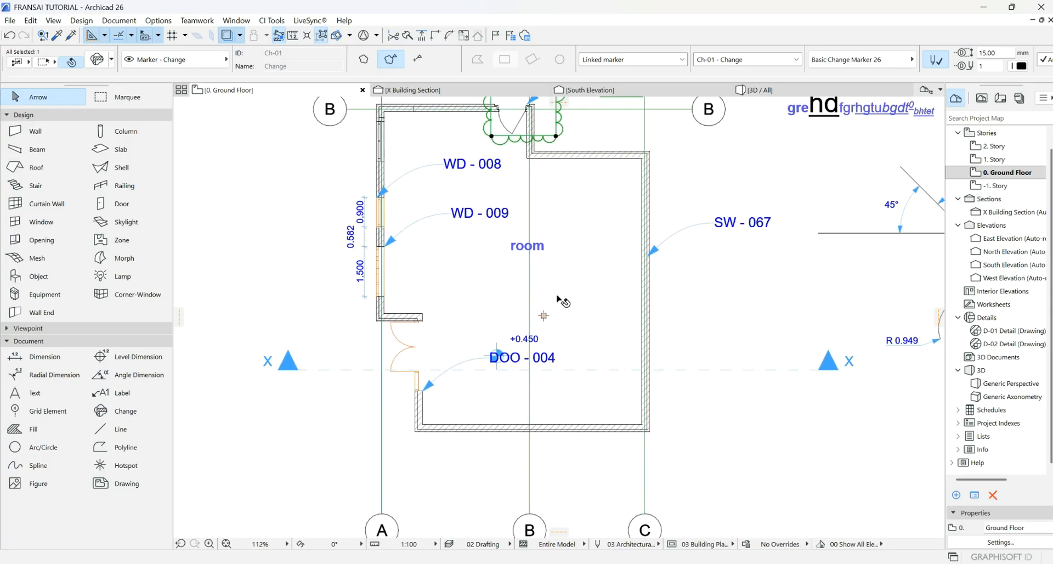
scroll(536, 312, "down", 3)
scroll(567, 185, "up", 5)
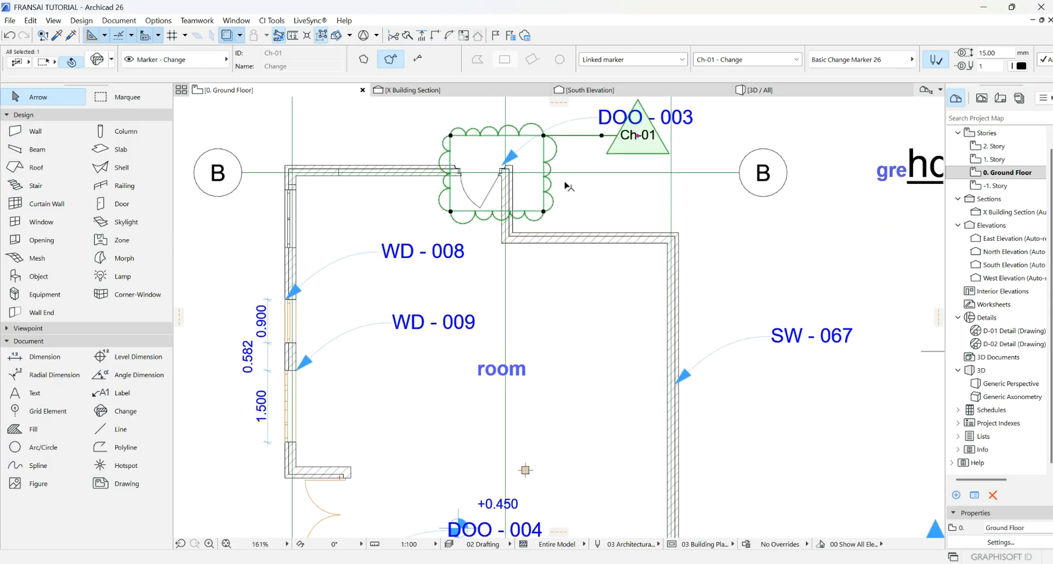
right_click(590, 204)
mouse_move(665, 312)
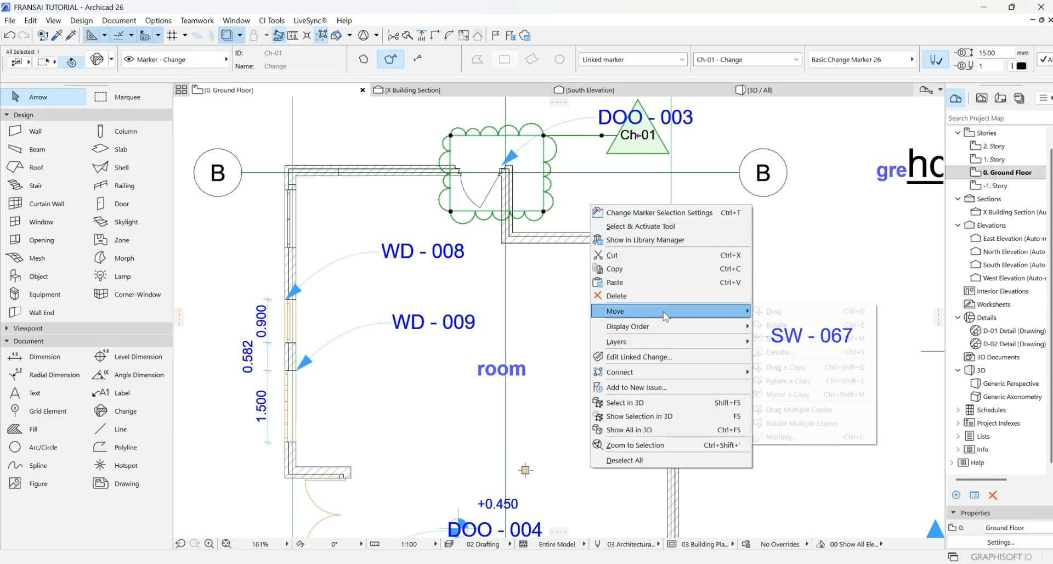
left_click(782, 366)
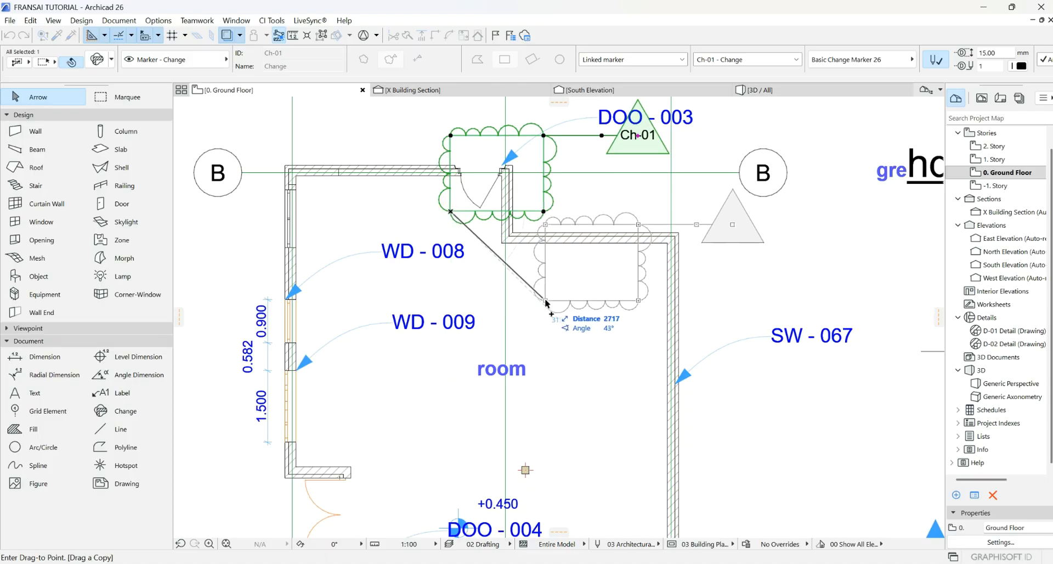
scroll(494, 384, "down", 2)
scroll(543, 448, "up", 5)
left_click(533, 427)
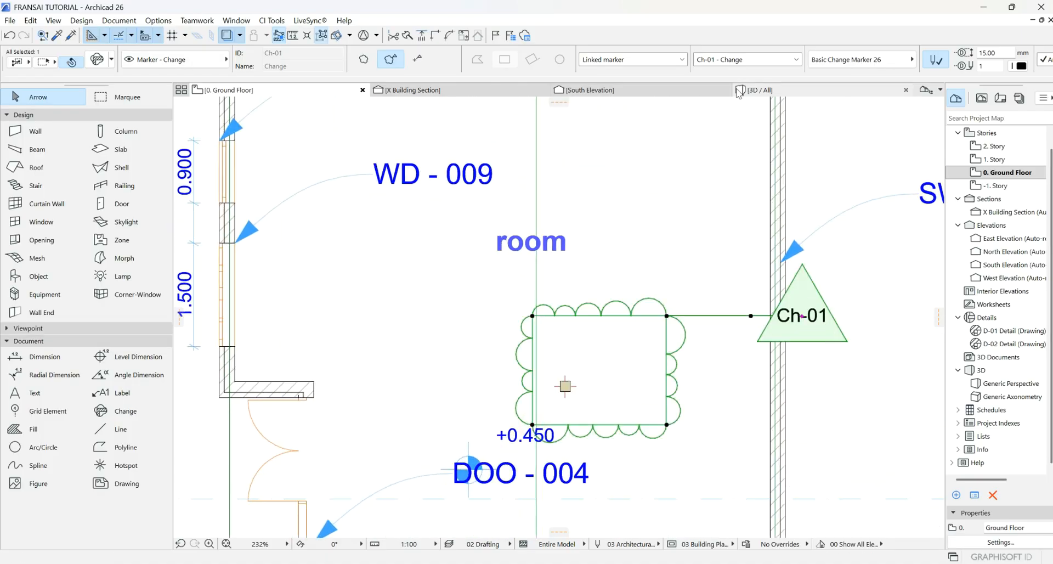
- Link the copied change marker to the existing Ch-01 - Change entry through the Select Change dialog, leaving the marker deselected
left_click(715, 58)
left_click(716, 62)
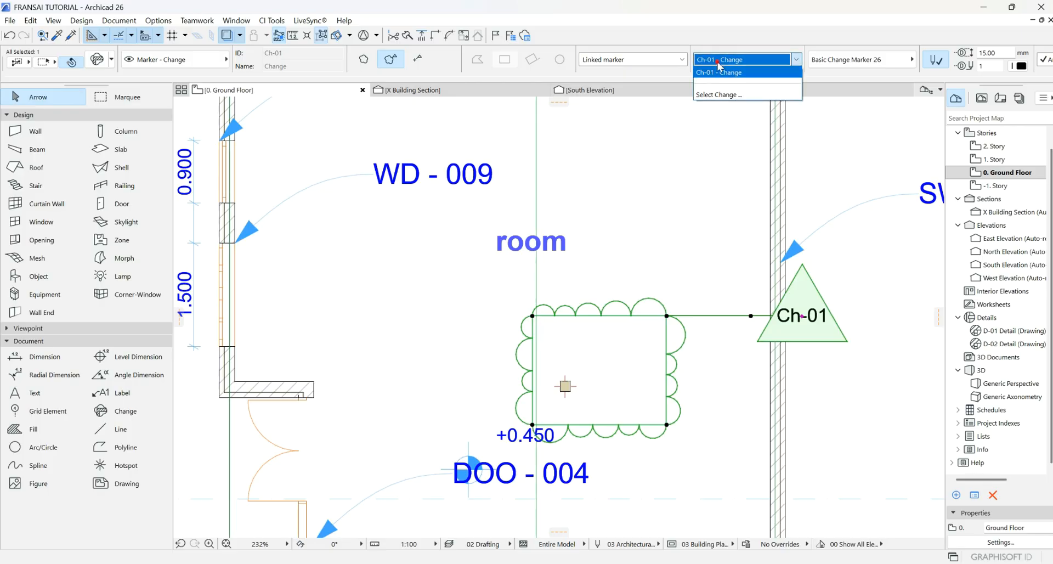
scroll(806, 62, "down", 5)
scroll(810, 67, "up", 5)
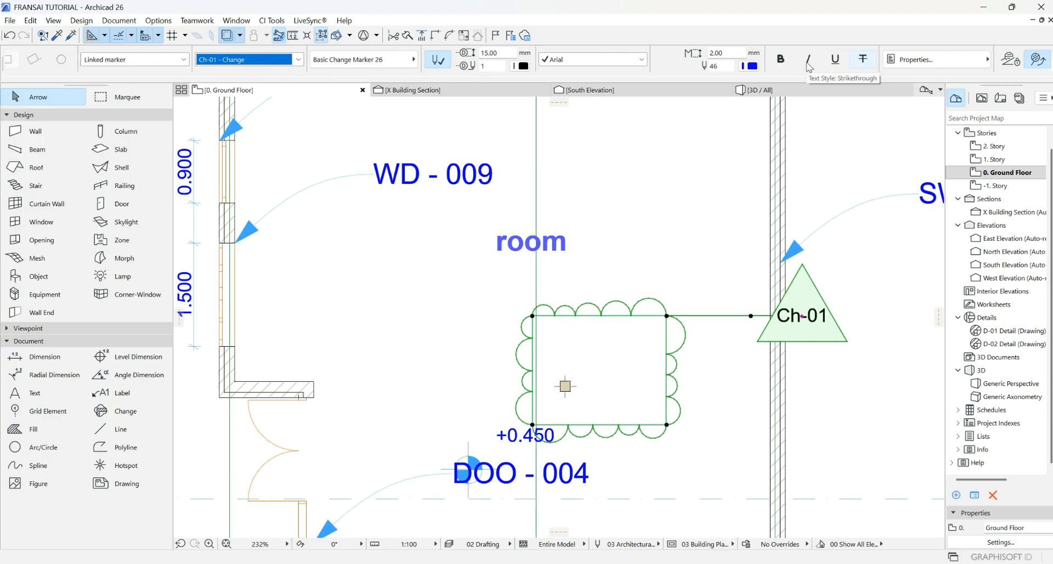
left_click(797, 58)
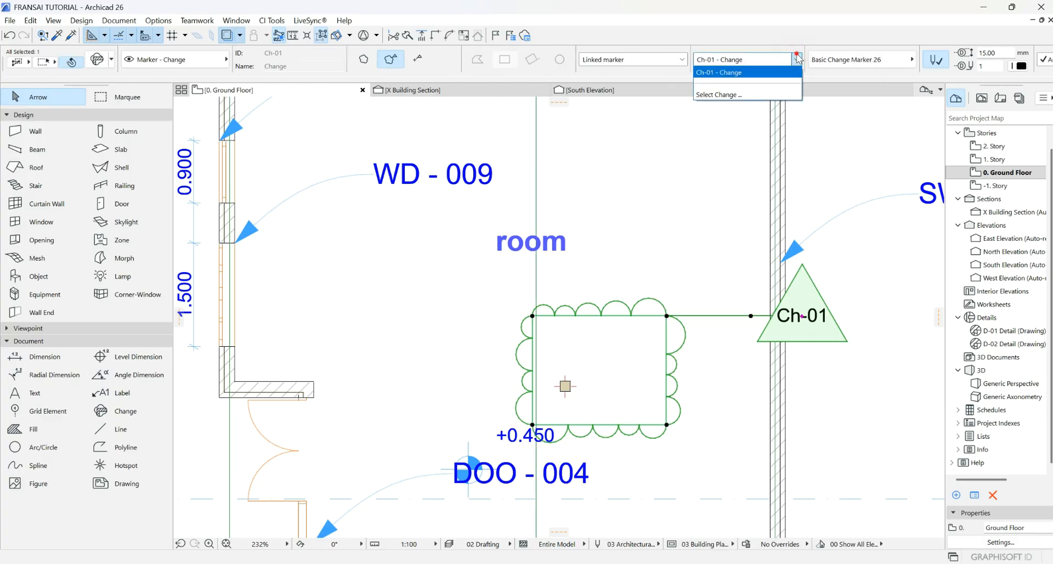
left_click(797, 59)
left_click(796, 59)
left_click(755, 96)
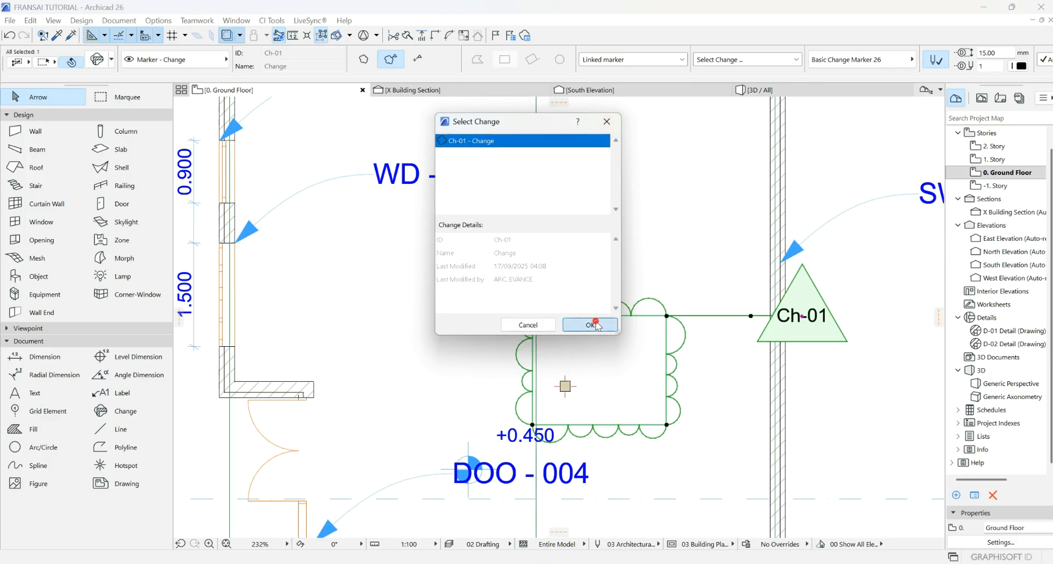
left_click(577, 323)
left_click(834, 388)
- Delete the copied change marker inside the room, south of the room label
scroll(587, 357, "down", 6)
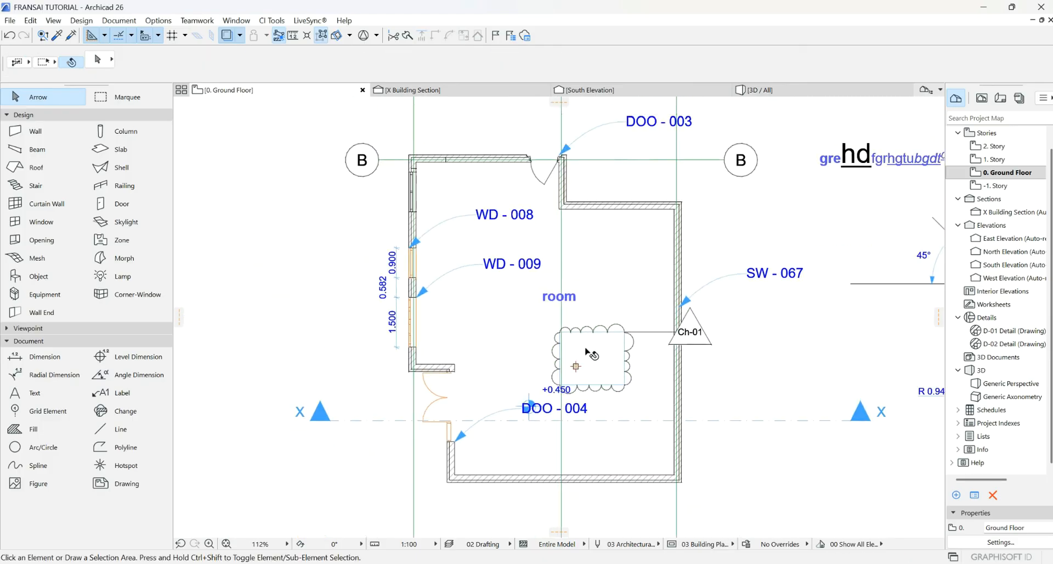
left_click(671, 340)
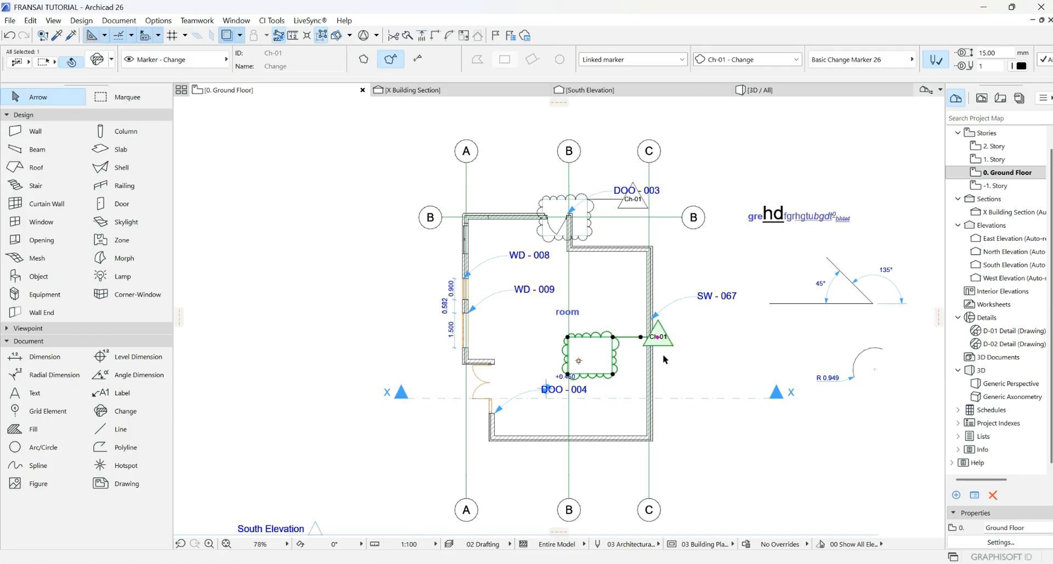
key("Delete")
- Draw a small rectangular change marker about 724 mm square south of the room label, anchoring its triangle tag outside the east wall
left_click(117, 411)
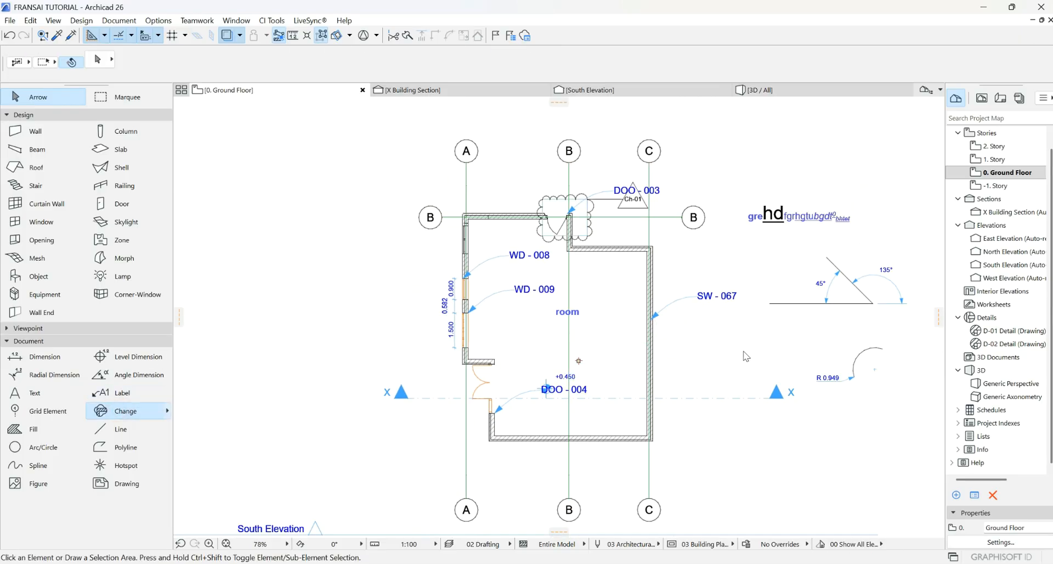
scroll(645, 363, "up", 2)
left_click(542, 351)
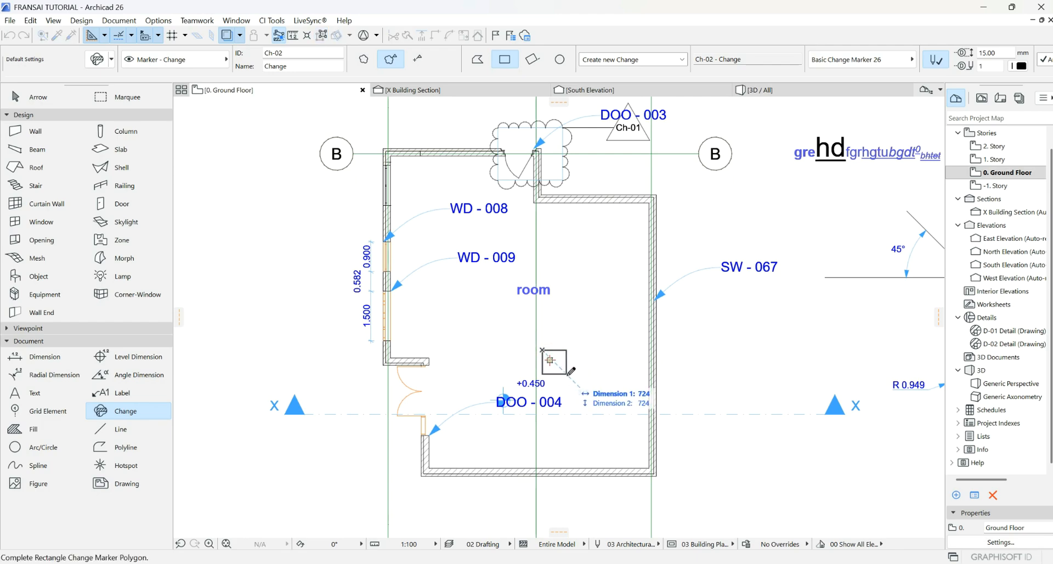
left_click(567, 376)
left_click(678, 357)
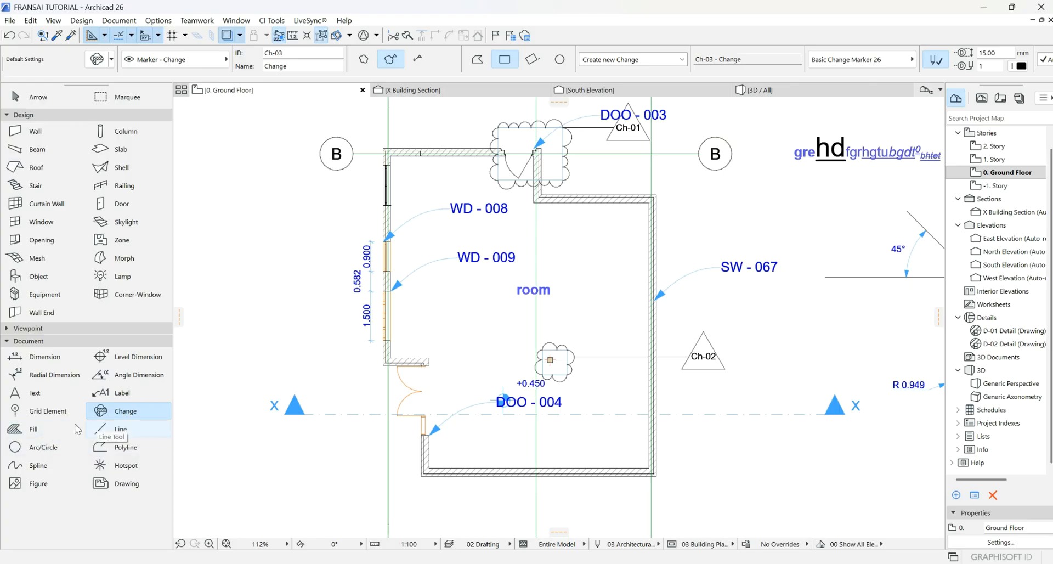
- Examine the Fill tool's default settings and the available fill categories
left_click(22, 436)
scroll(492, 329, "down", 4)
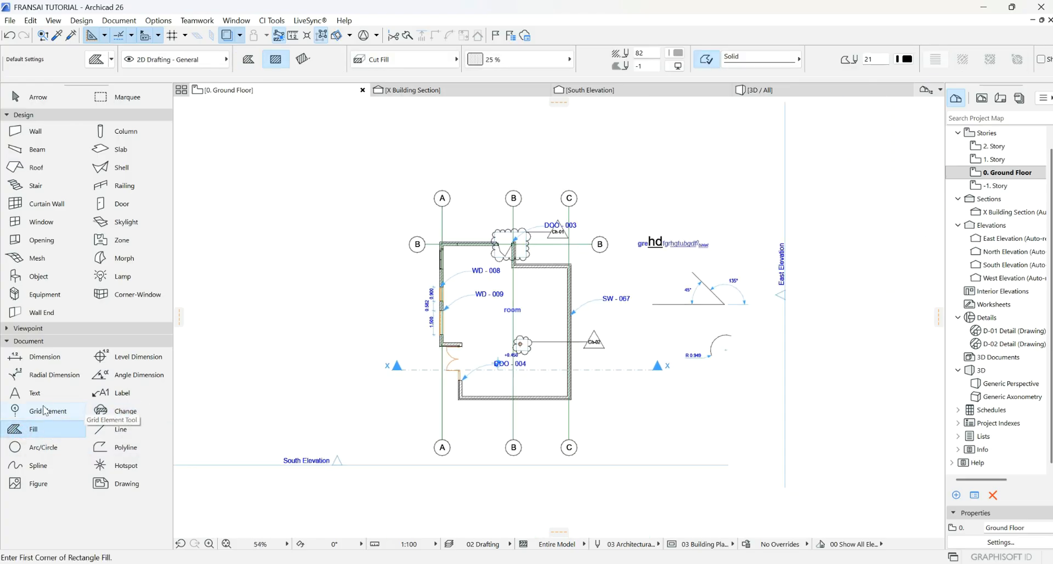
left_click(109, 62)
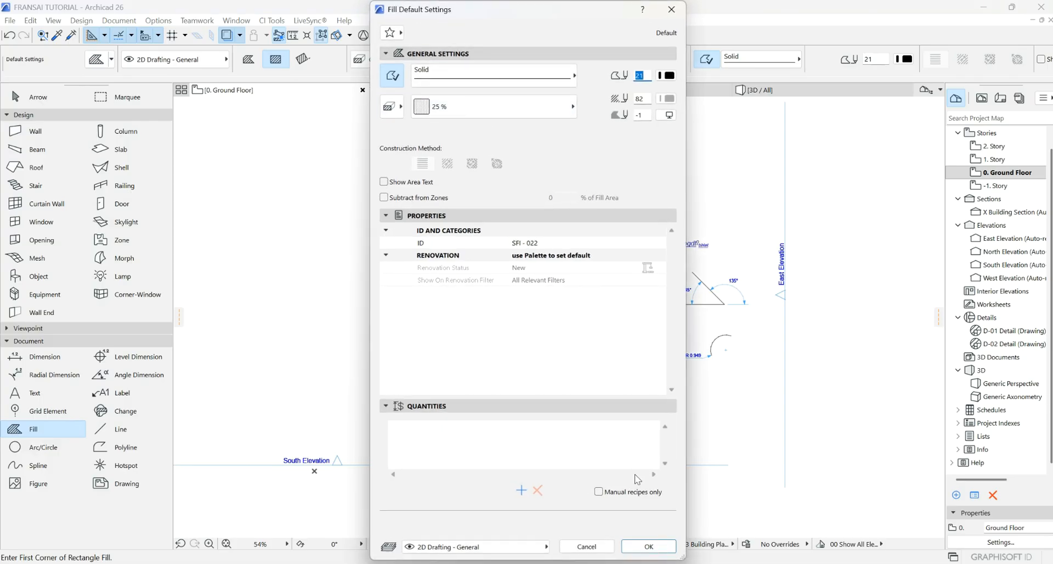
left_click(637, 548)
left_click(437, 63)
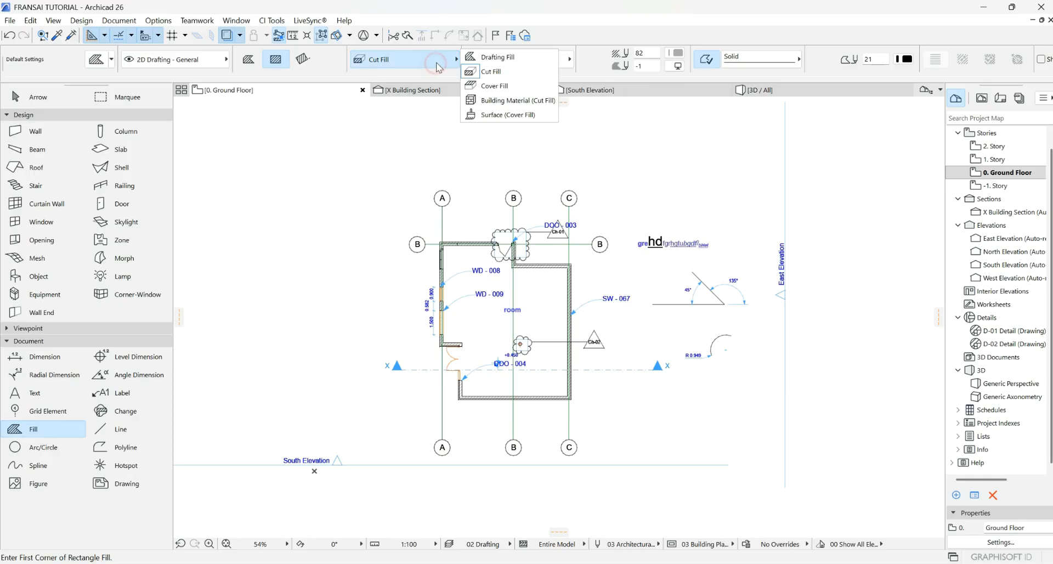
left_click(445, 67)
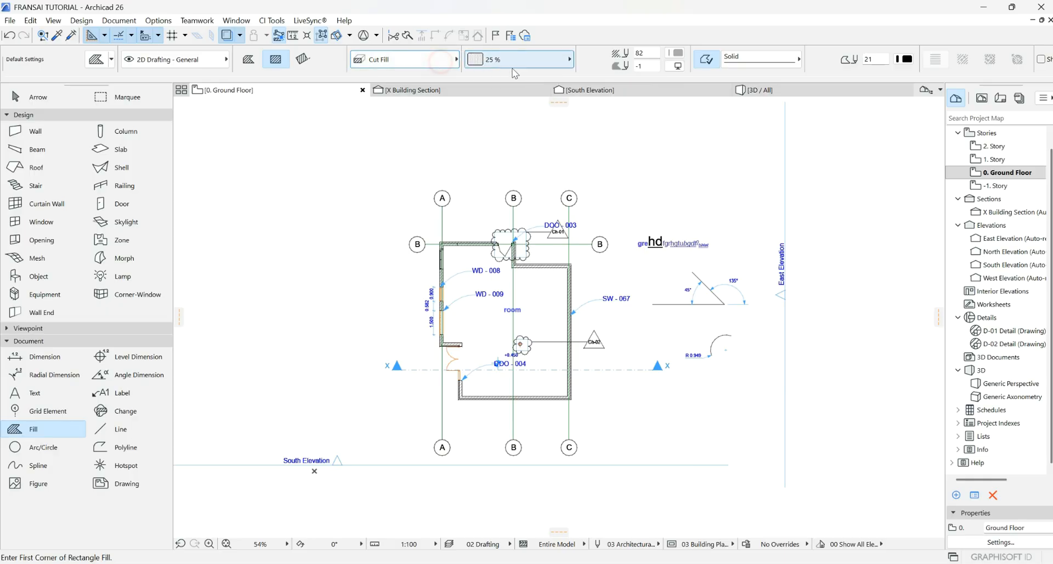
- Draw an irregular five-sided-or-more polygon fill west of the plan, using the Cut Fill category with the 25 % pattern
left_click(248, 59)
left_click(264, 271)
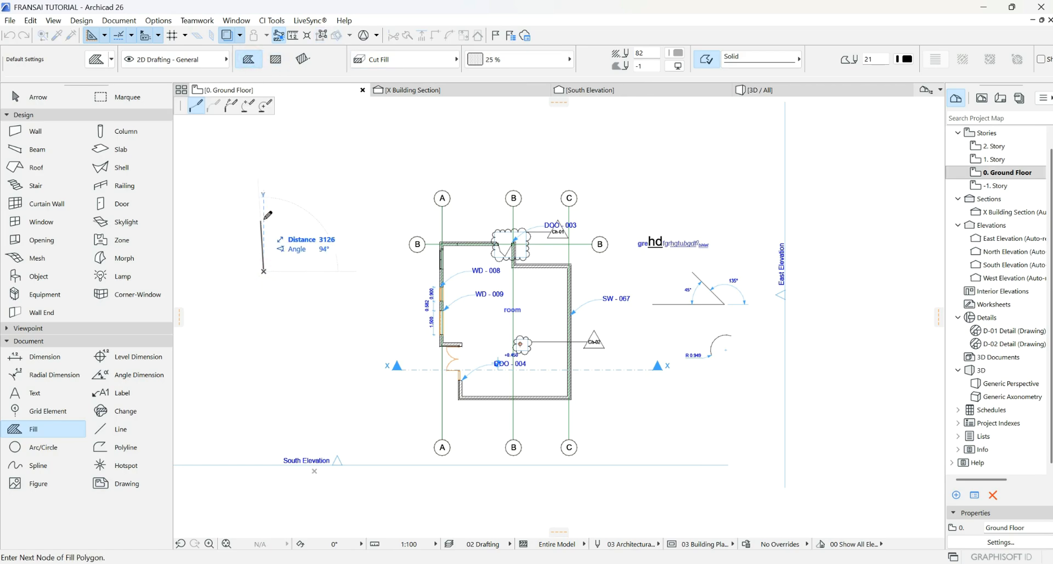
left_click(263, 217)
left_click(283, 218)
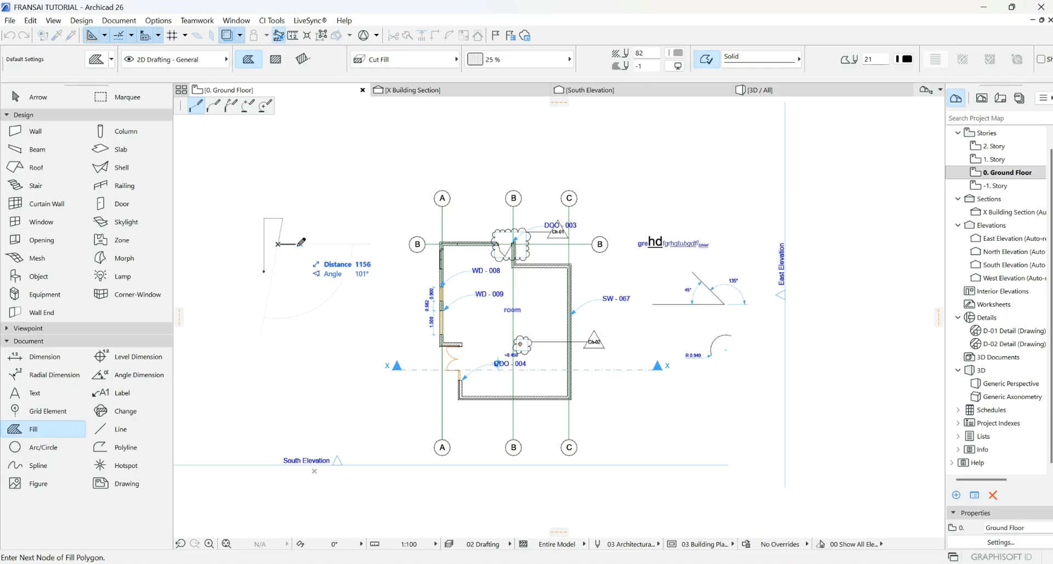
left_click(297, 244)
left_click(297, 279)
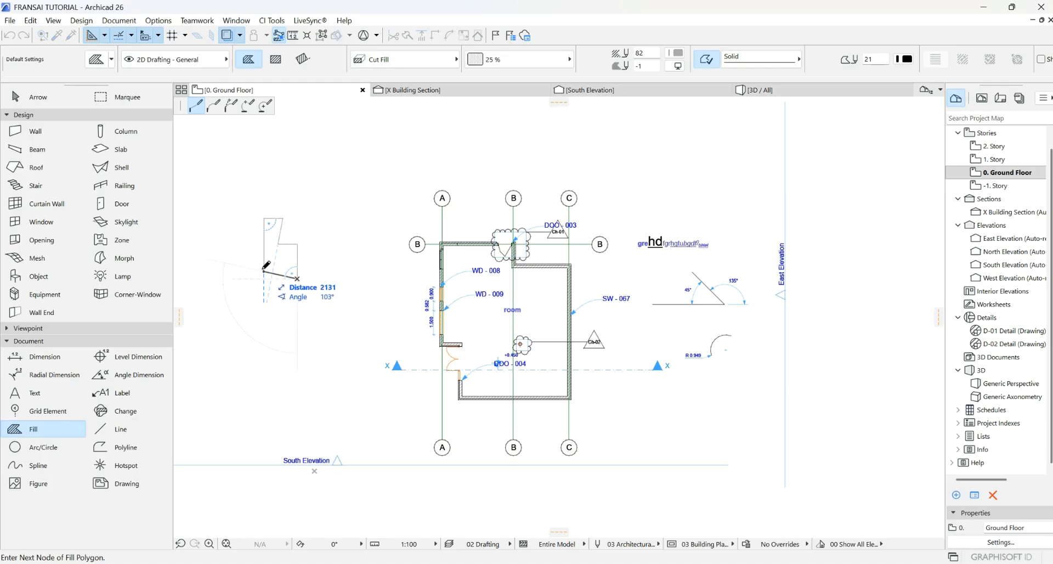
left_click(264, 270)
- Draw a rectangular 25 % cut fill northwest of the plan, above the polygon fill
left_click(276, 59)
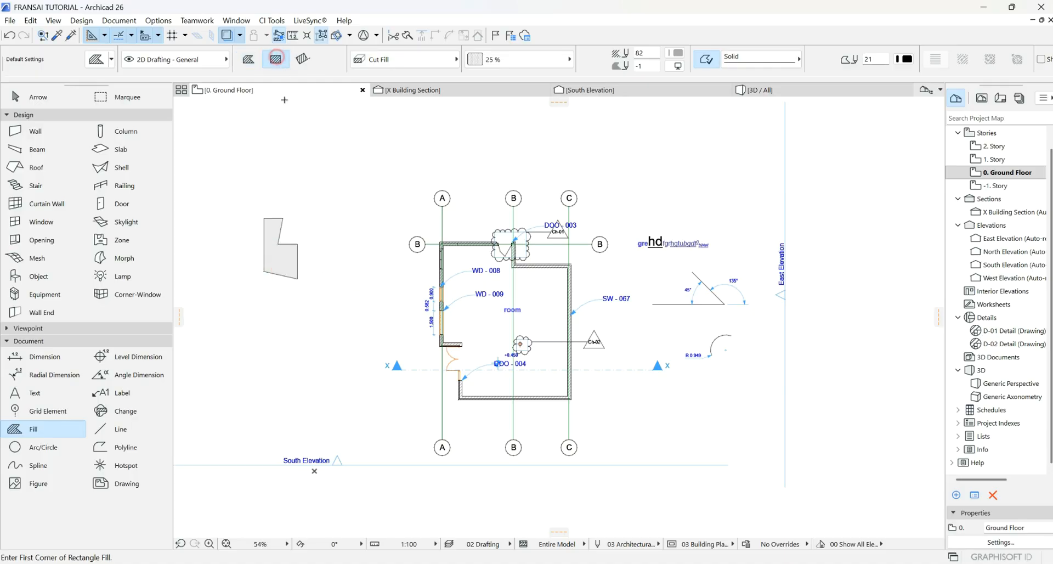
left_click(298, 142)
left_click(351, 176)
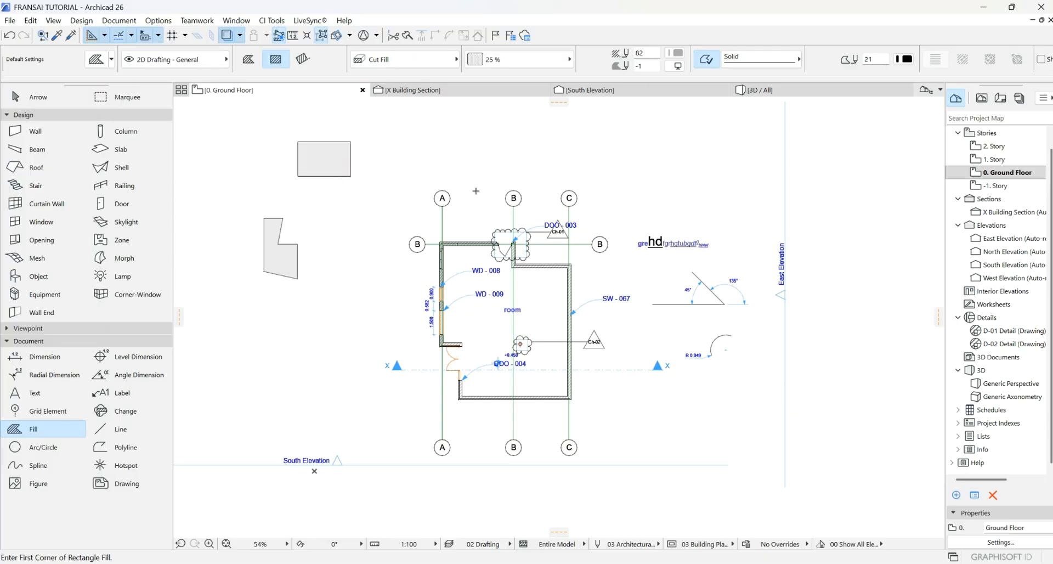
- Draw a rectangular Drafting Fill with the Plywood - Large Scale pattern between the polygon fill and grid line A
left_click(409, 60)
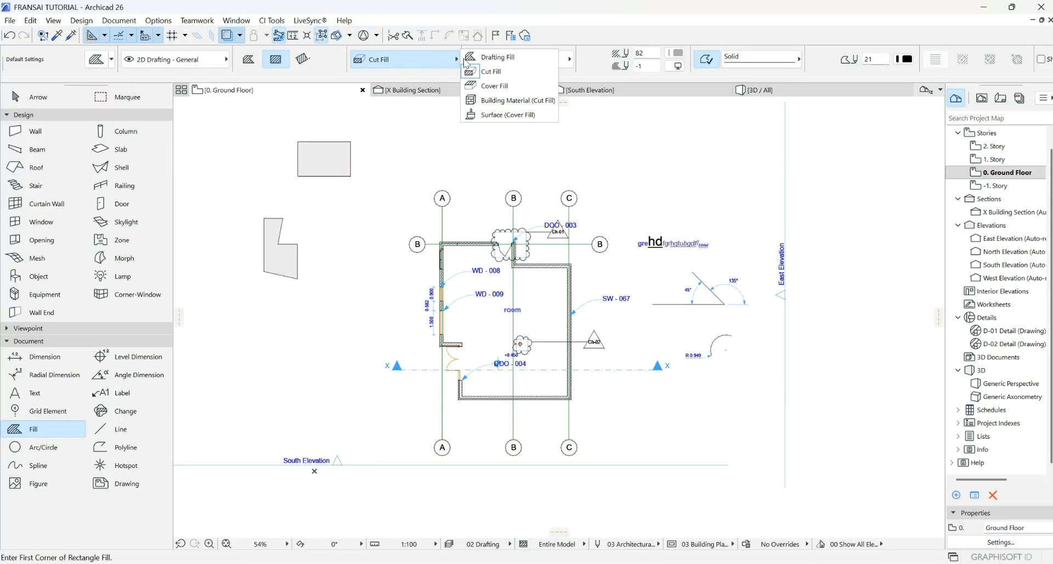
left_click(501, 58)
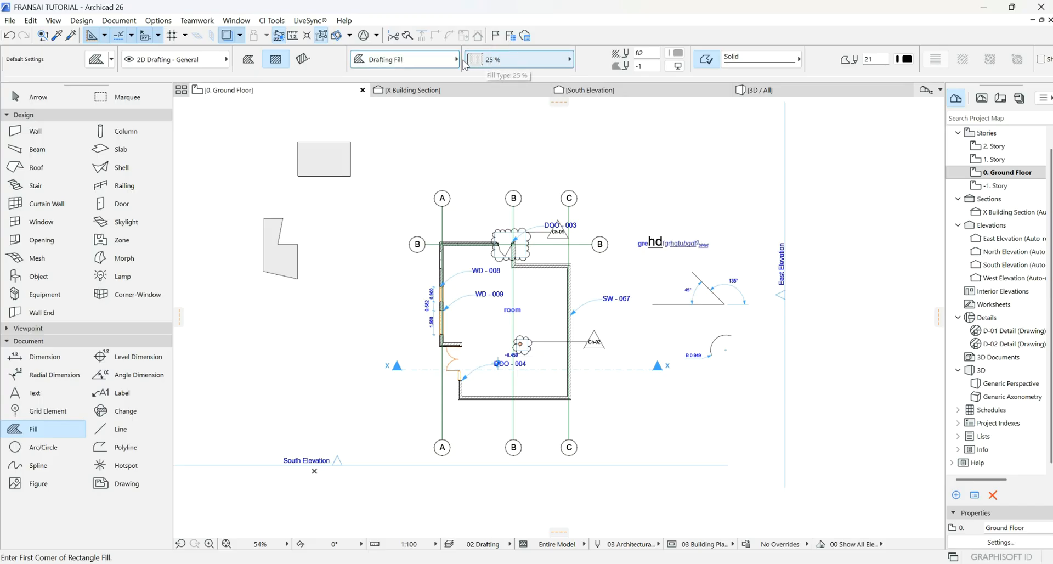
left_click(510, 58)
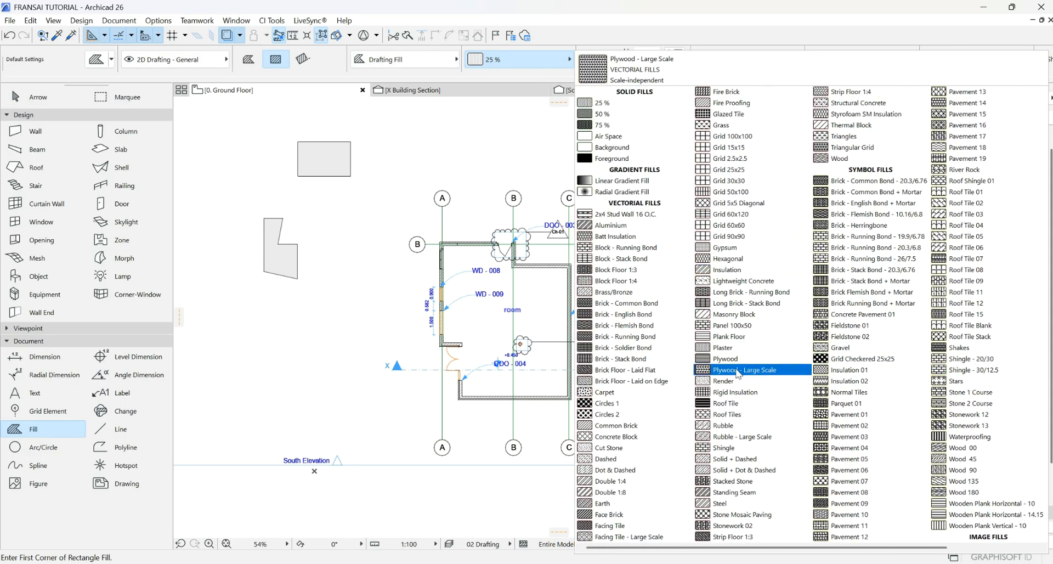
left_click(742, 370)
left_click(322, 198)
left_click(372, 236)
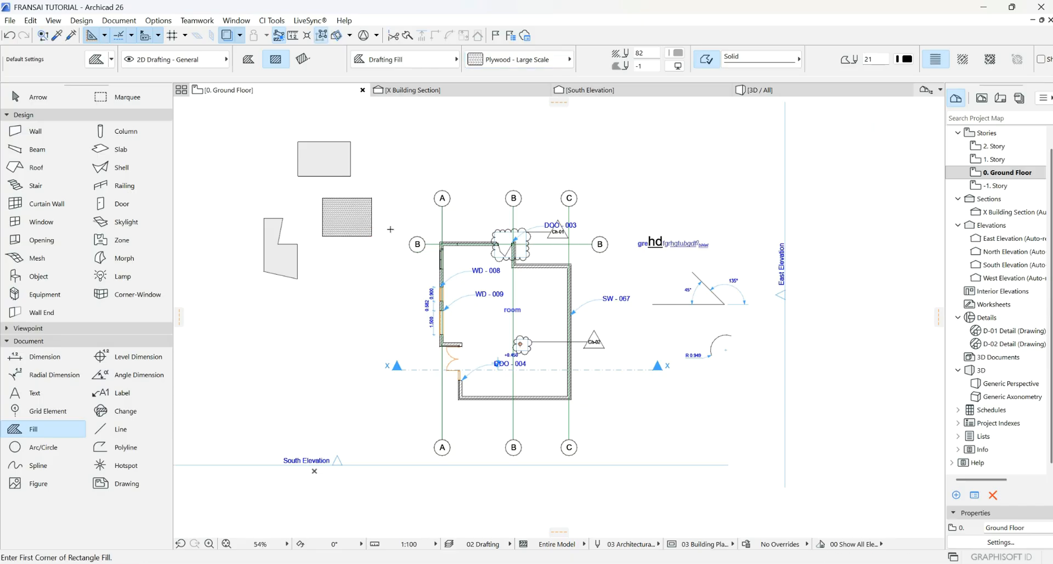
- Compare the fill patterns offered for the Cut Fill and Drafting Fill categories
scroll(331, 204, "up", 5)
left_click(421, 63)
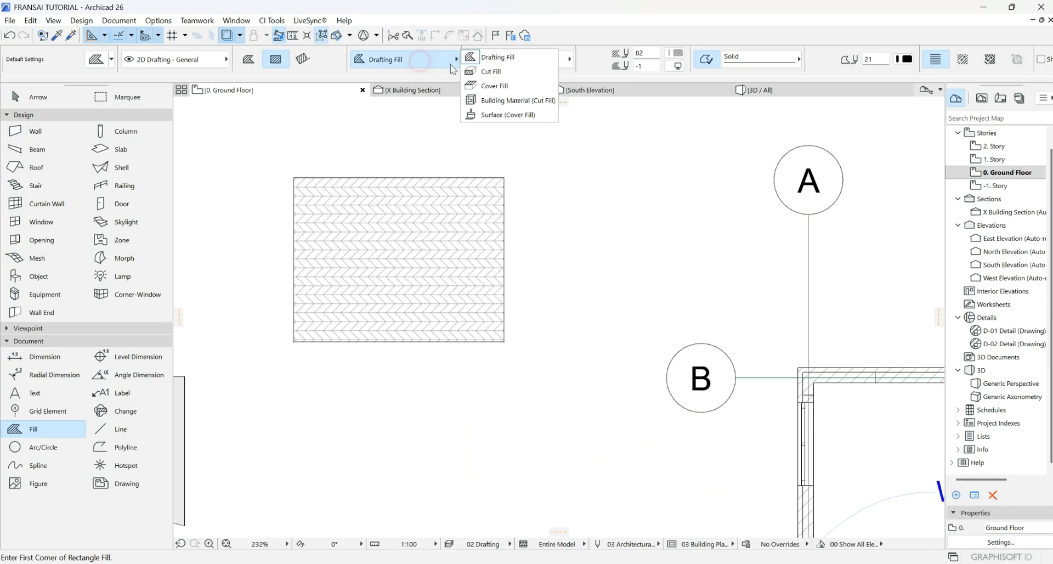
left_click(481, 71)
left_click(504, 59)
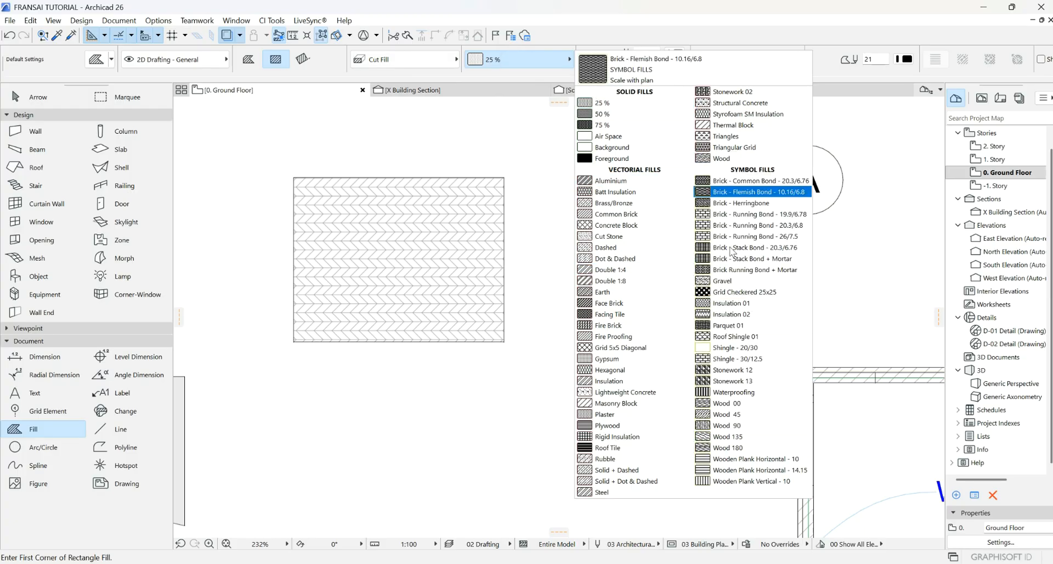
left_click(436, 61)
left_click(440, 60)
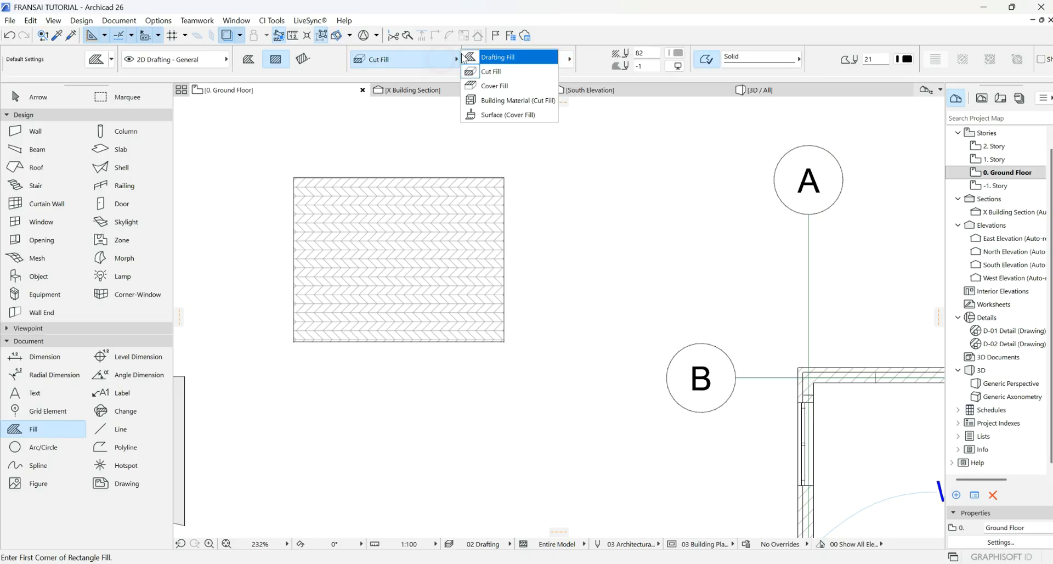
left_click(472, 57)
left_click(510, 59)
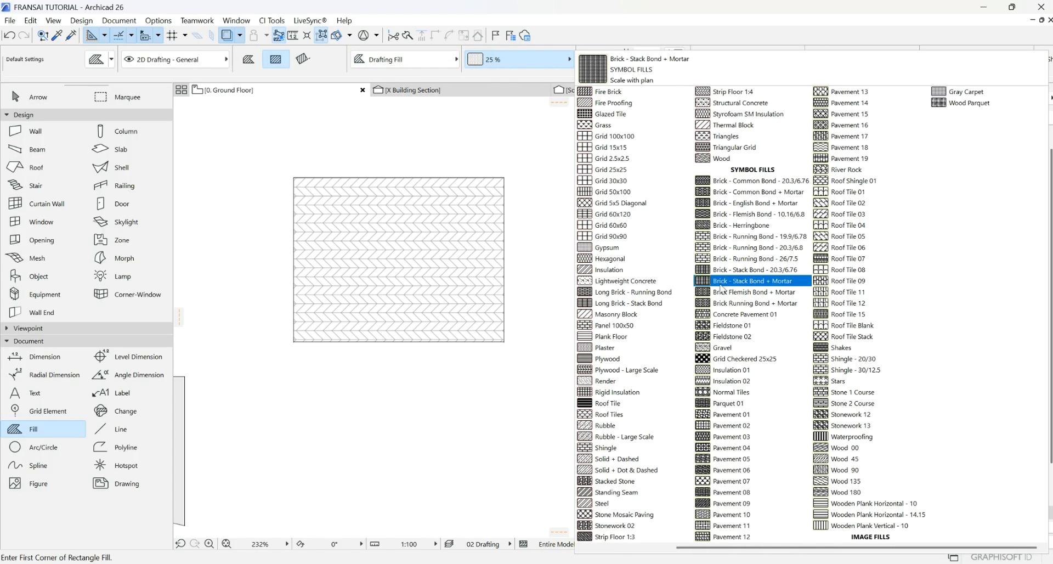
- Draw a small rectangular Cover Fill with the 25 % pattern east of the plywood-patterned fill
left_click(436, 60)
left_click(438, 60)
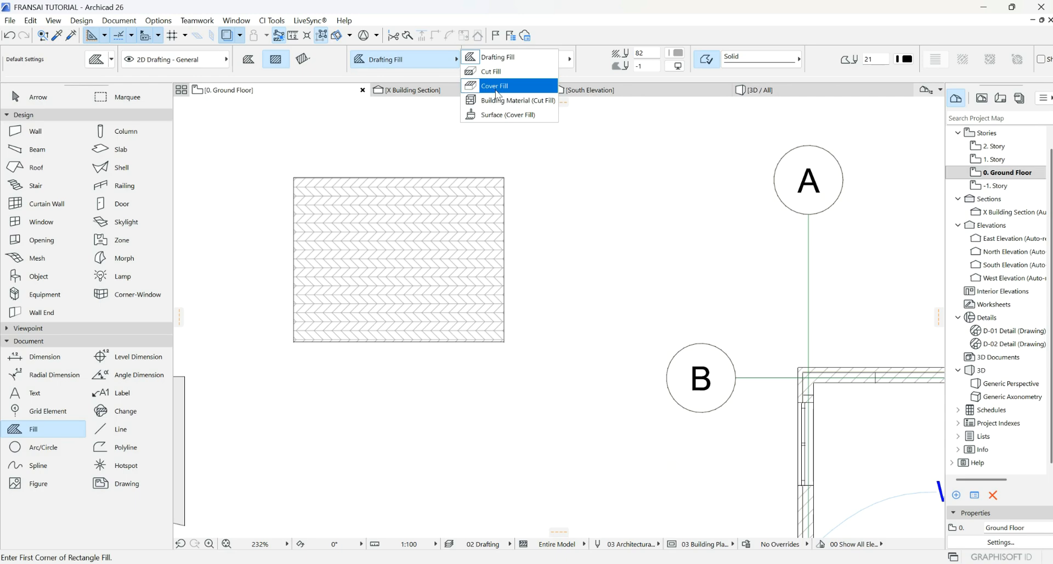
left_click(495, 87)
left_click(576, 205)
left_click(660, 250)
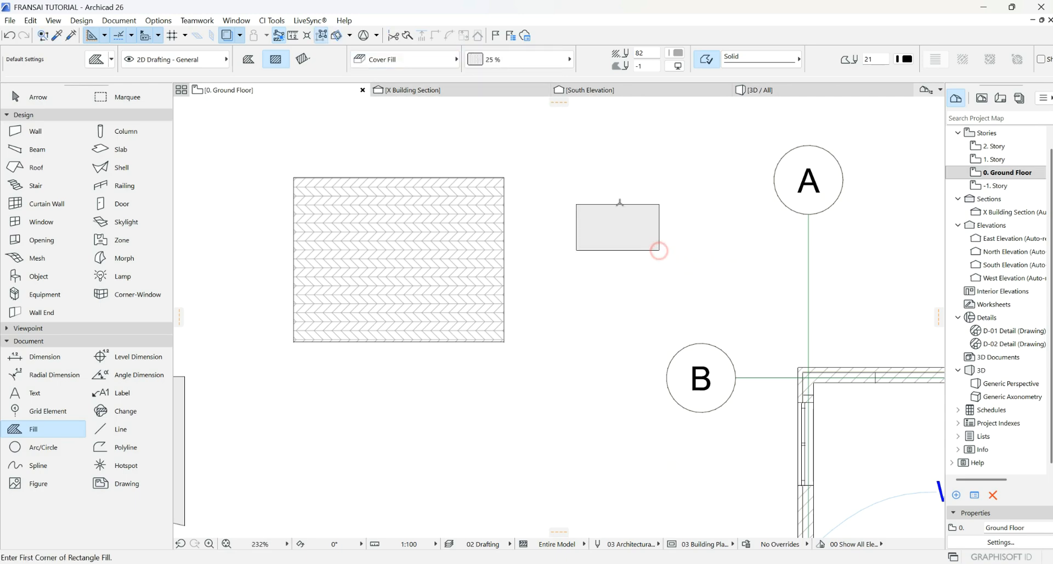
- Draw a rectangular Building Material (Cut Fill) using Timber - Structural, south of the plywood-patterned fill
left_click(551, 62)
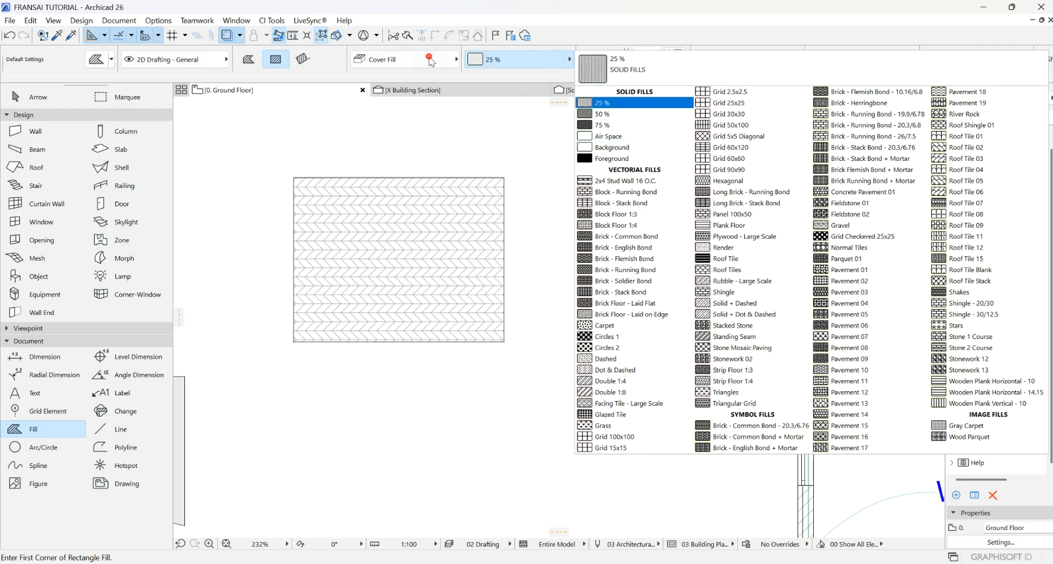
left_click(431, 60)
left_click(497, 98)
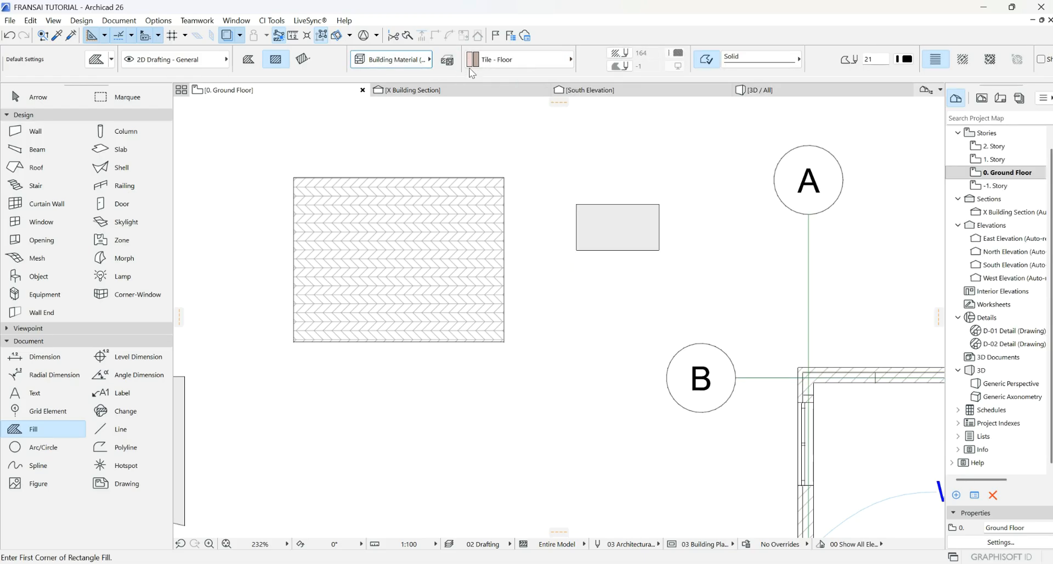
left_click(500, 65)
scroll(624, 367, "down", 3)
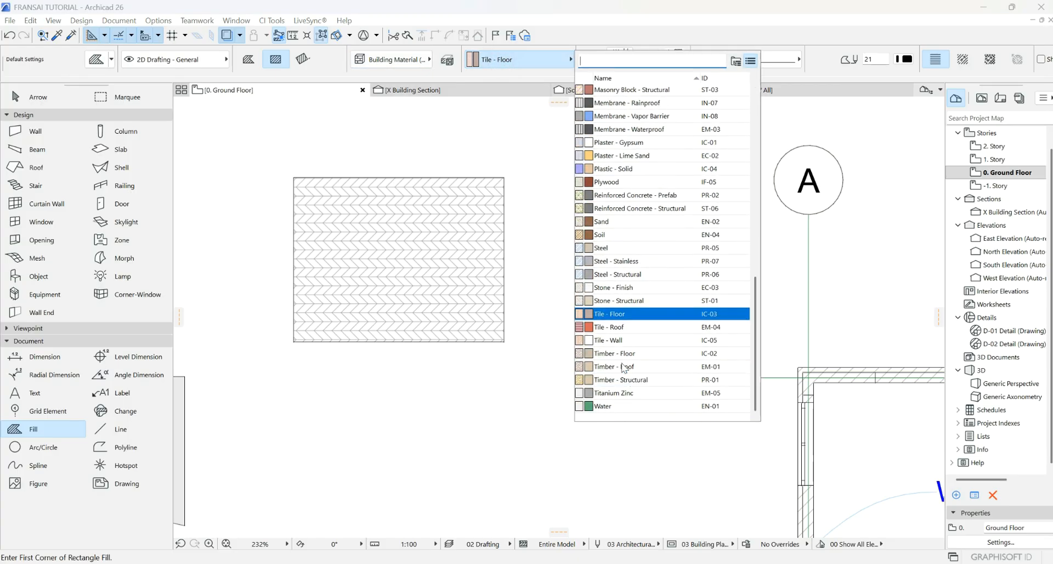
left_click(617, 380)
left_click(411, 407)
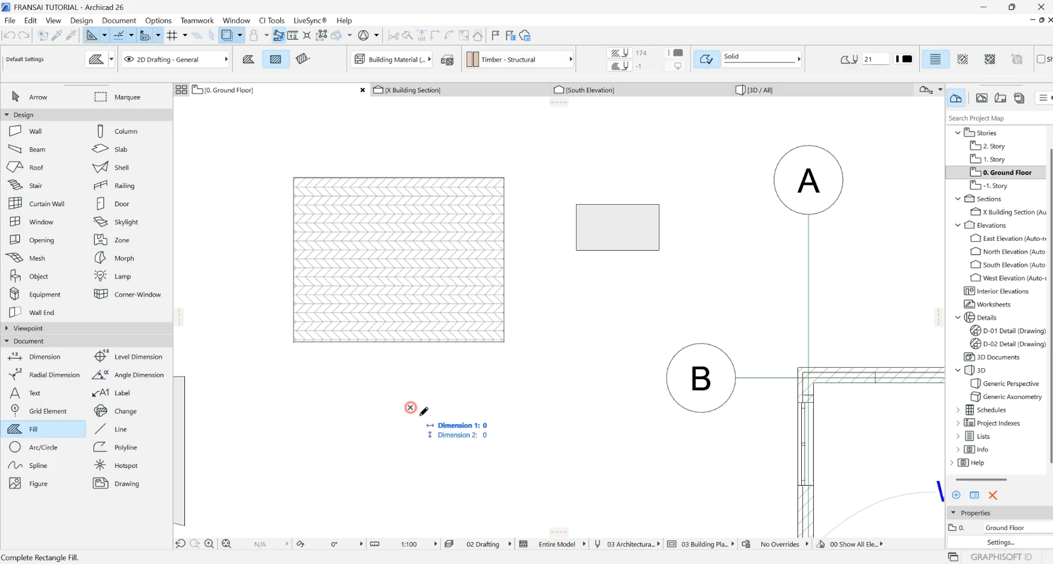
left_click(534, 466)
- Draw a rectangular Building Material (Cut Fill) using Gravel, south of the timber-hatched fill
scroll(549, 315, "down", 3)
scroll(489, 251, "up", 4)
scroll(491, 169, "down", 2)
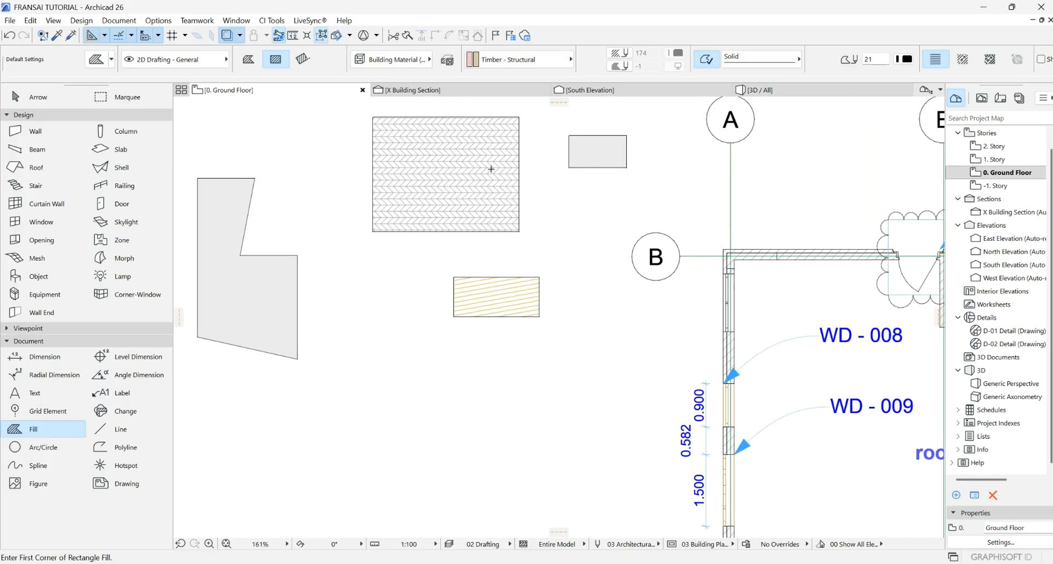
left_click(530, 65)
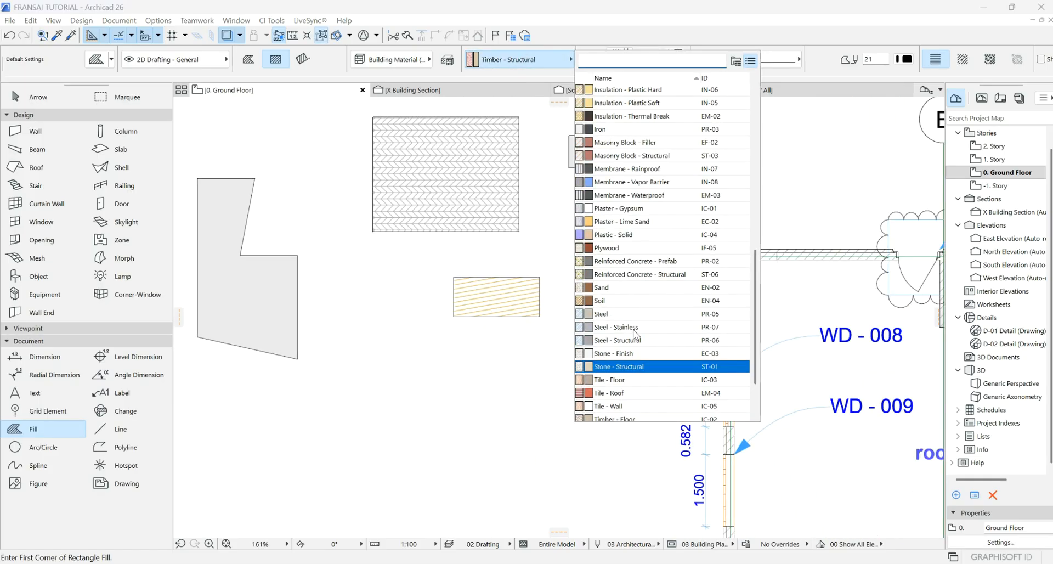
scroll(631, 329, "up", 5)
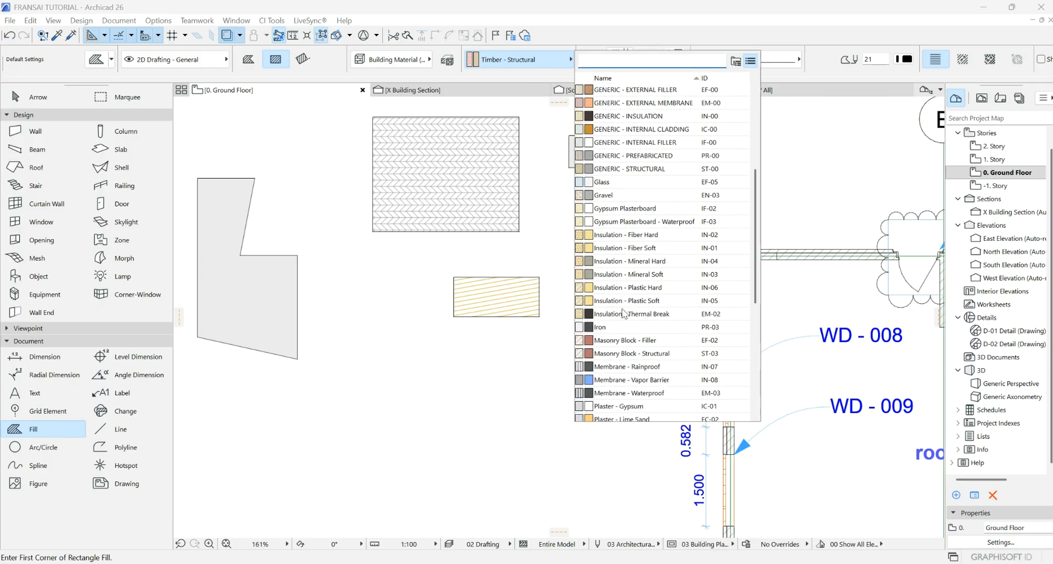
scroll(626, 316, "up", 3)
left_click(603, 355)
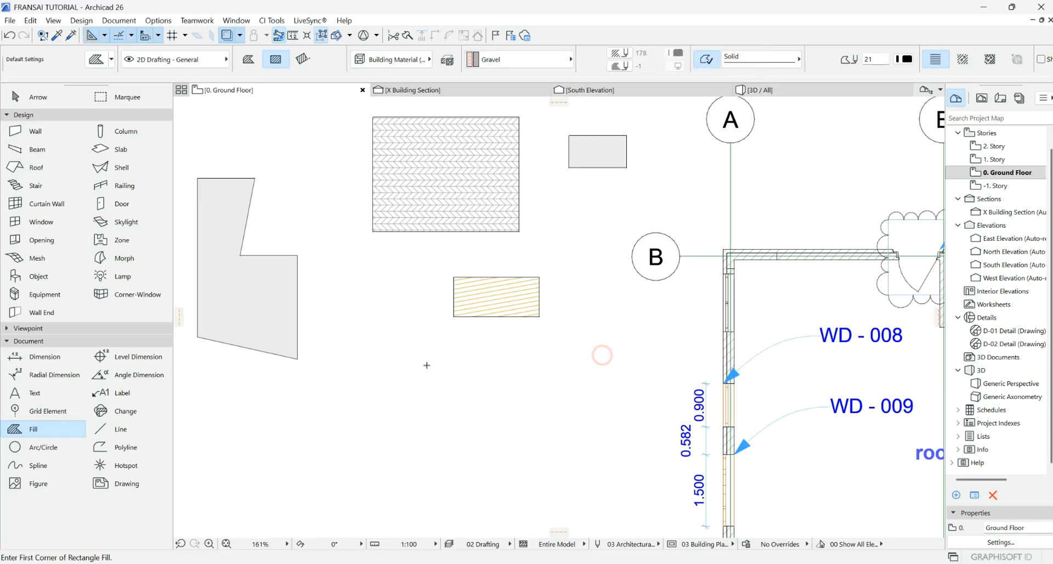
left_click(404, 372)
left_click(509, 420)
- Draw a rectangular Surface (Cover Fill) using Tiles - Mosaic Blue, between the grey polygon fill and the timber-hatched fill
scroll(446, 414, "up", 4)
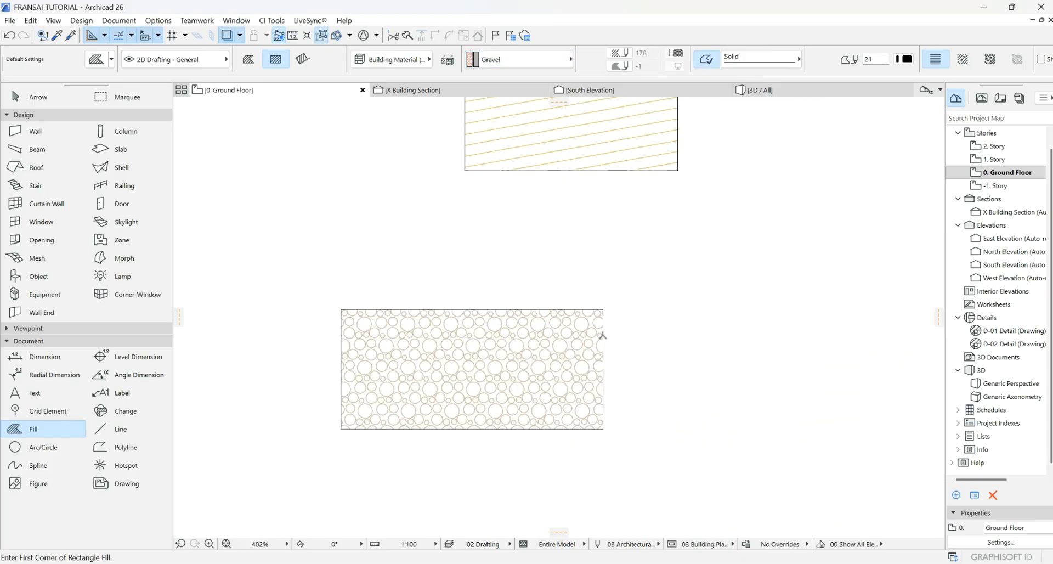
scroll(603, 336, "down", 4)
scroll(548, 351, "up", 3)
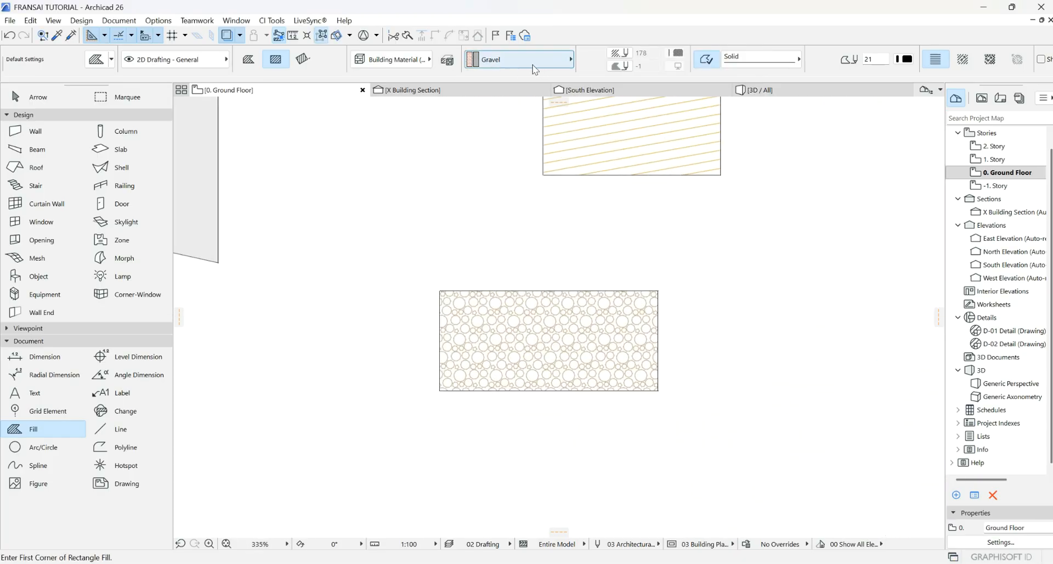
scroll(628, 195, "down", 2)
scroll(631, 189, "up", 2)
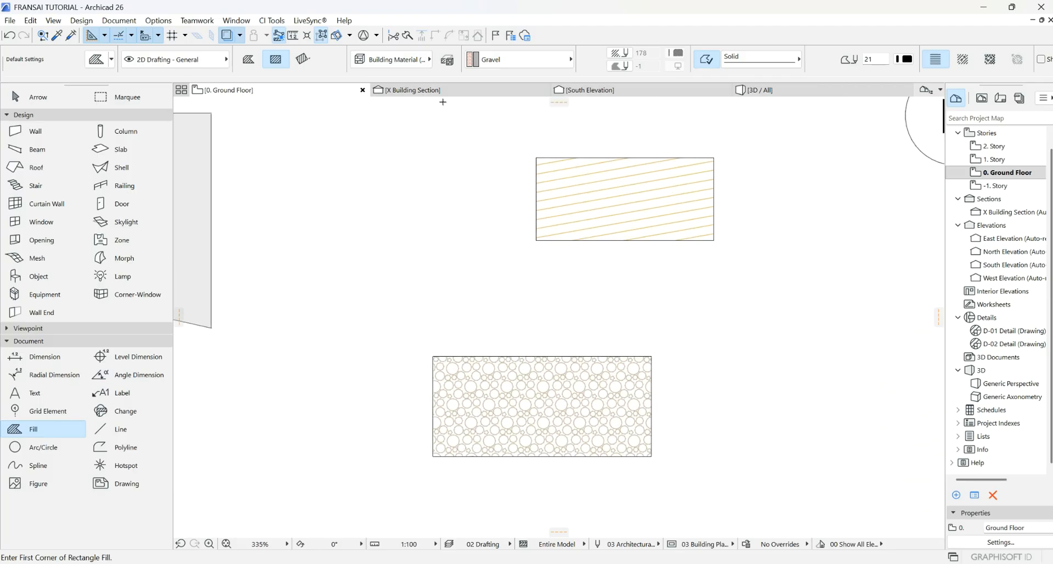
left_click(404, 67)
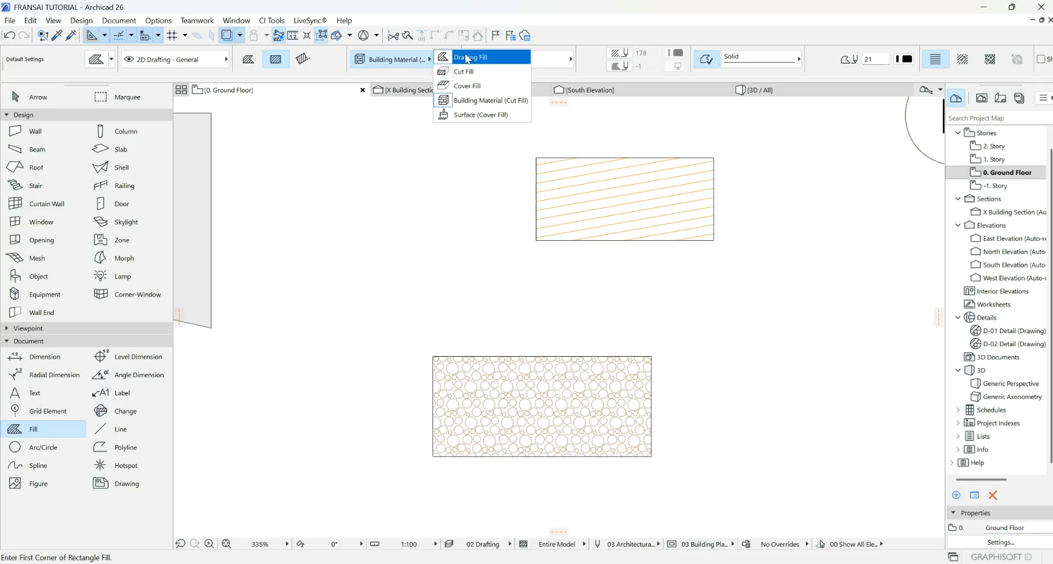
left_click(484, 115)
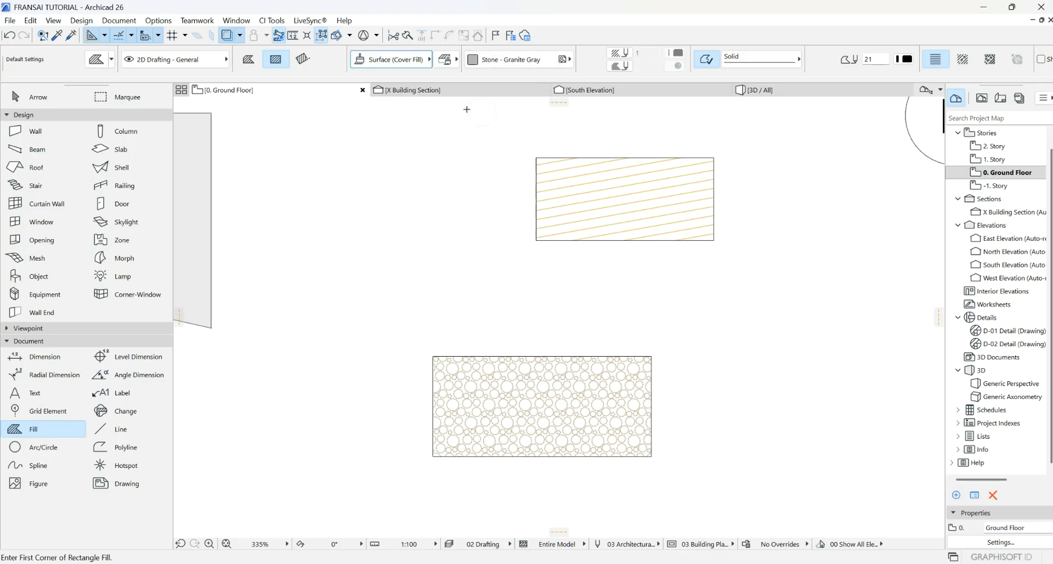
left_click(514, 60)
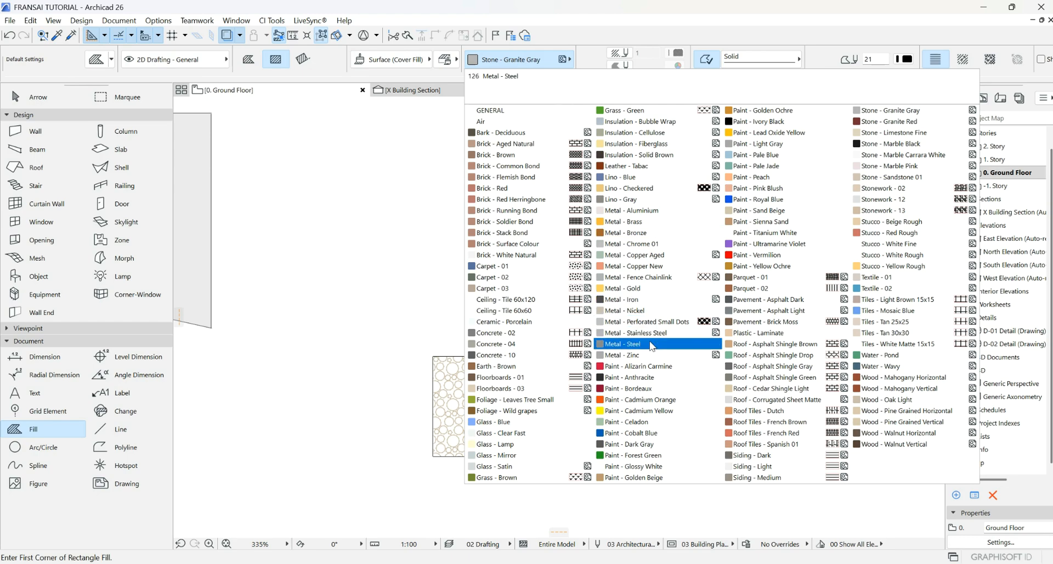
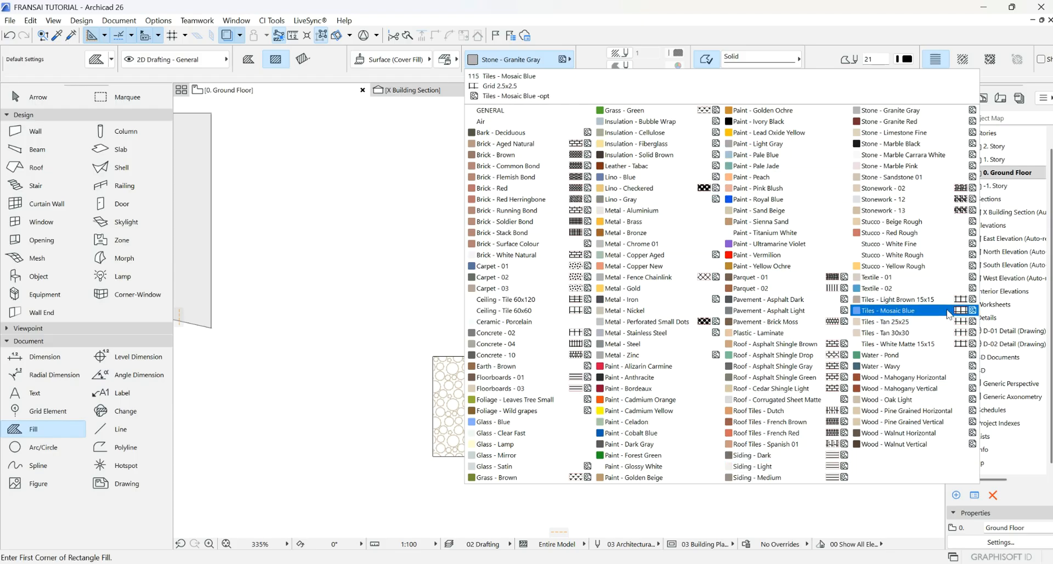
left_click(910, 310)
left_click(295, 222)
left_click(412, 298)
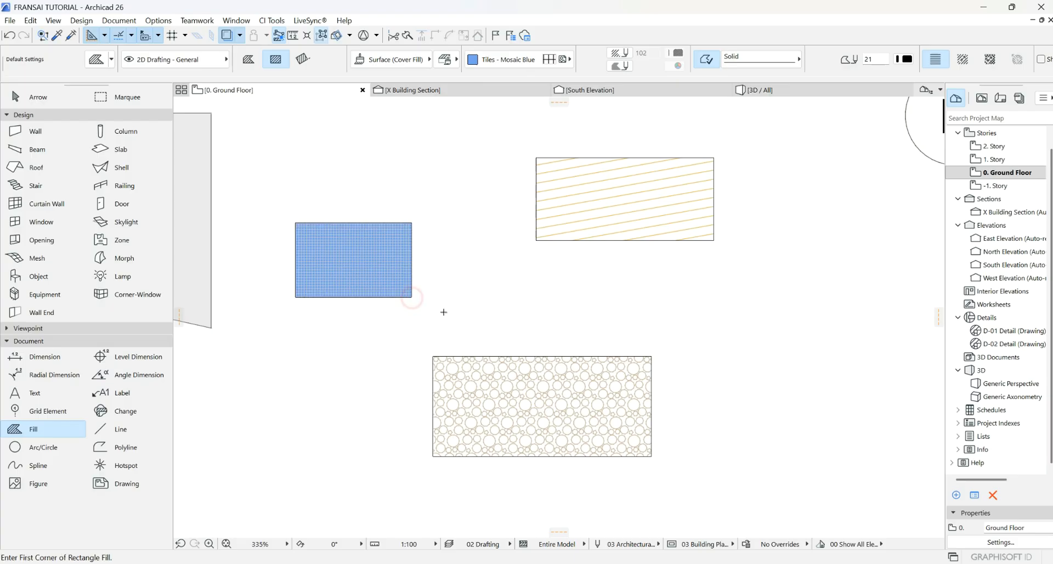
- Fill the floor of the room between grid lines A and C with the Tiles - Tan 30x30 surface
scroll(295, 267, "up", 6)
scroll(505, 227, "down", 5)
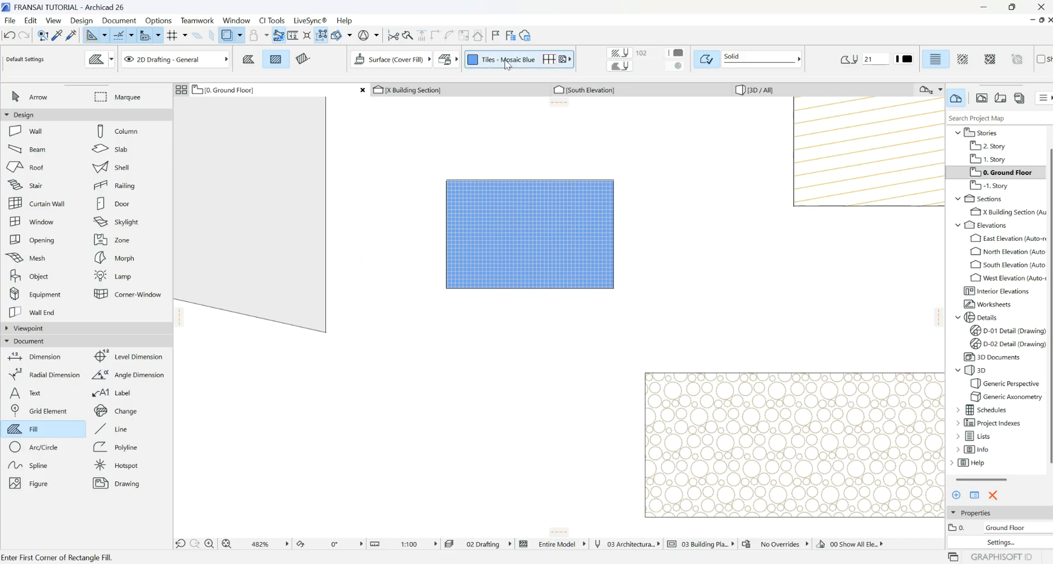
scroll(468, 251, "down", 8)
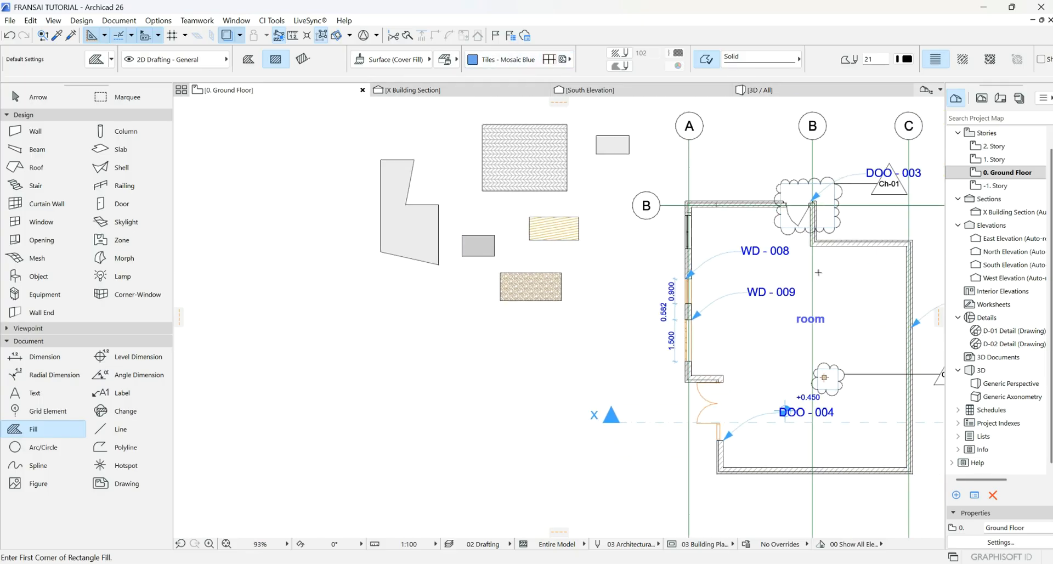
left_click(504, 60)
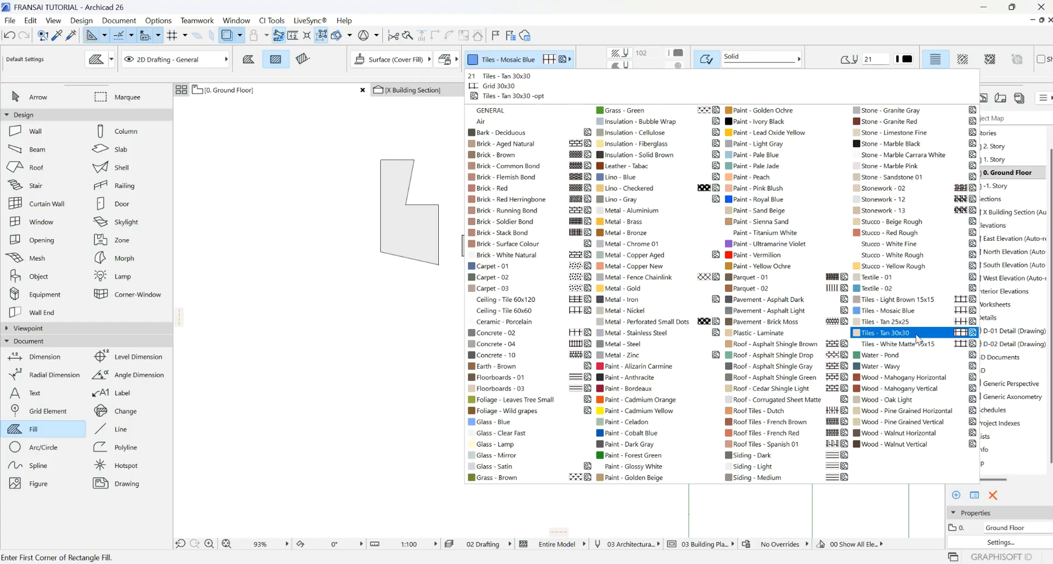
left_click(916, 332)
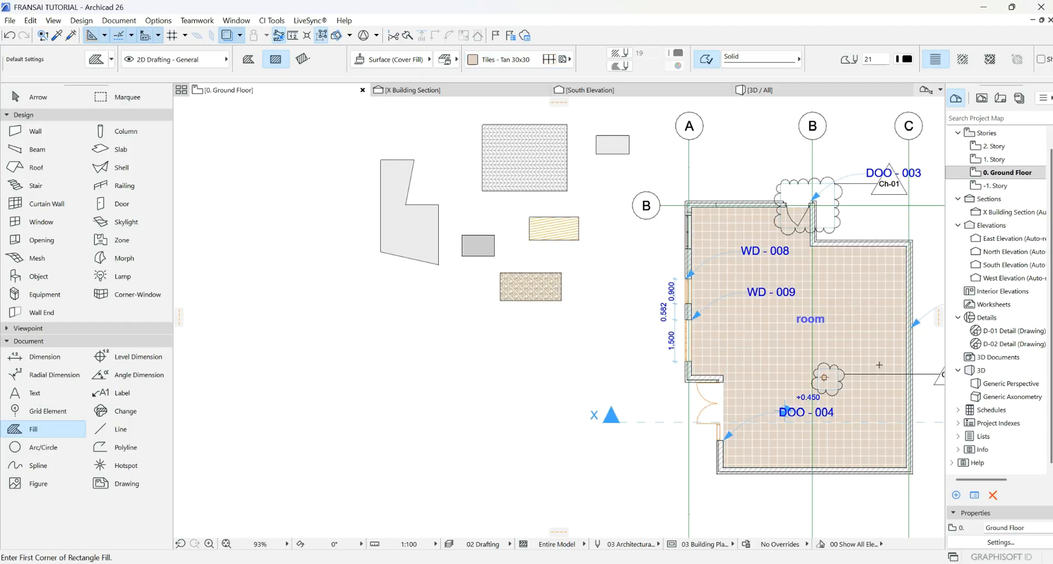
- Fill the interior of the separate L-shaped building beyond the East Elevation marker with the Tiles - Tan 30x30 surface
middle_click_drag(799, 355, 677, 330)
scroll(772, 267, "up", 3)
scroll(494, 286, "down", 4)
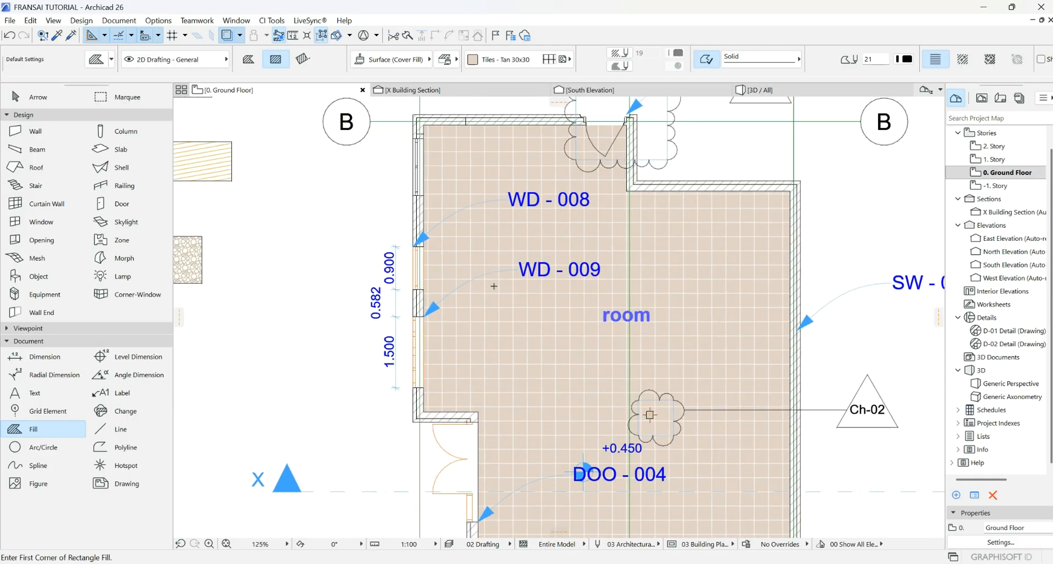
scroll(494, 286, "down", 2)
scroll(567, 280, "up", 5)
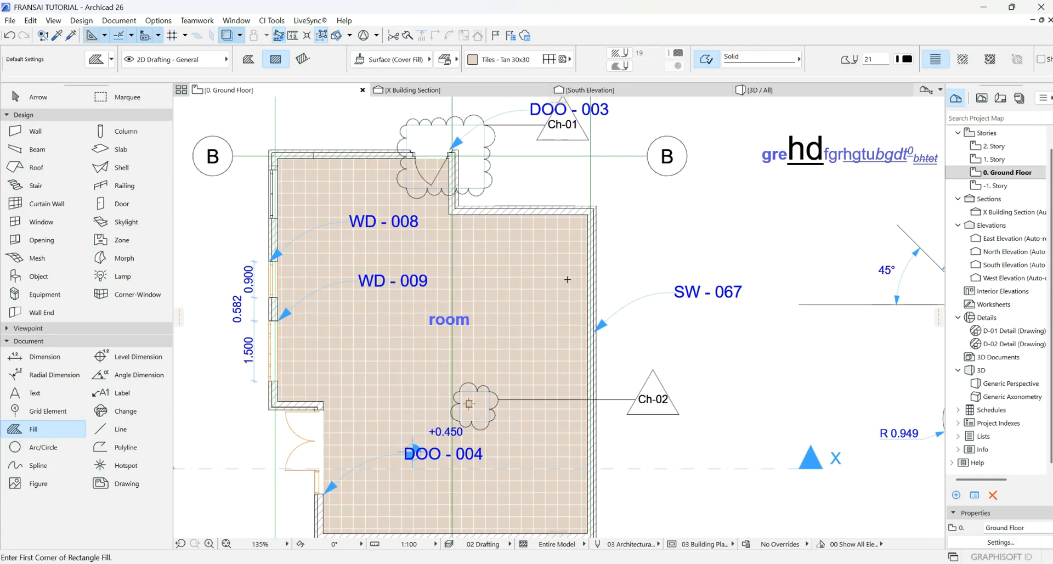
scroll(439, 290, "down", 5)
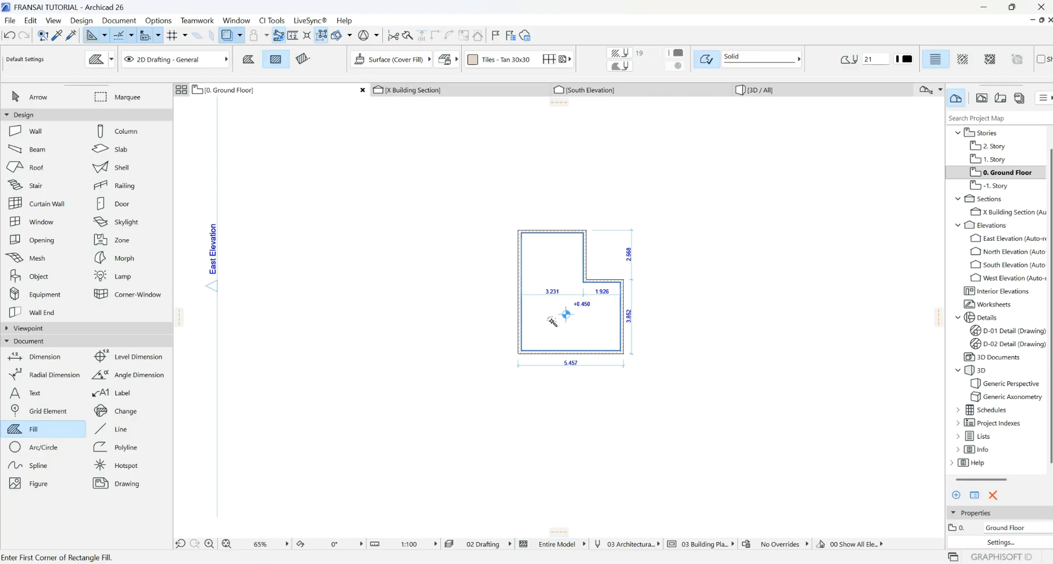
left_click(552, 321)
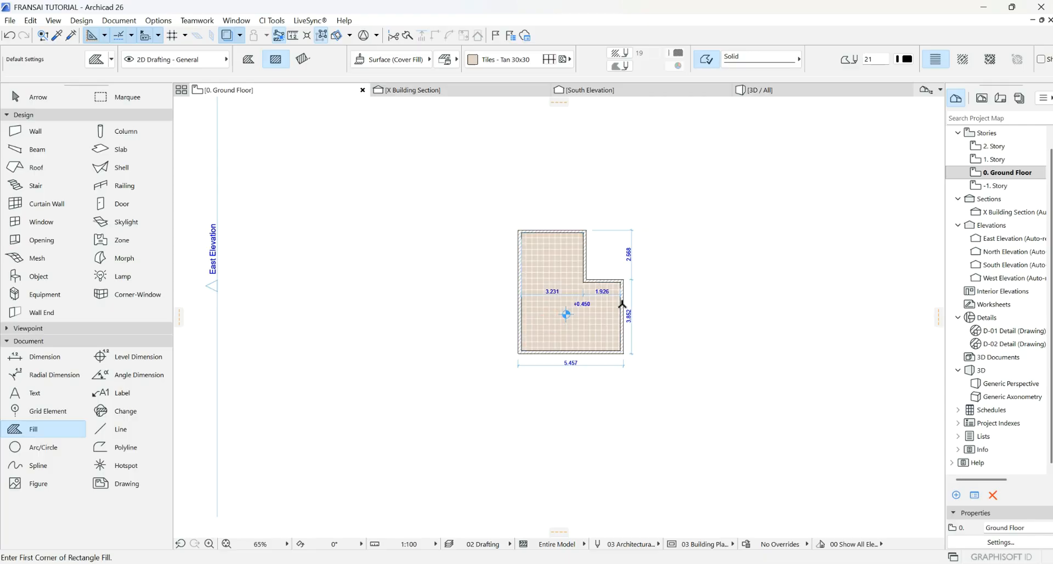
key("Escape")
- Try the Stonework - 12 and Stonework - 13 surfaces on the L-shaped building's floor fill
left_click(562, 252)
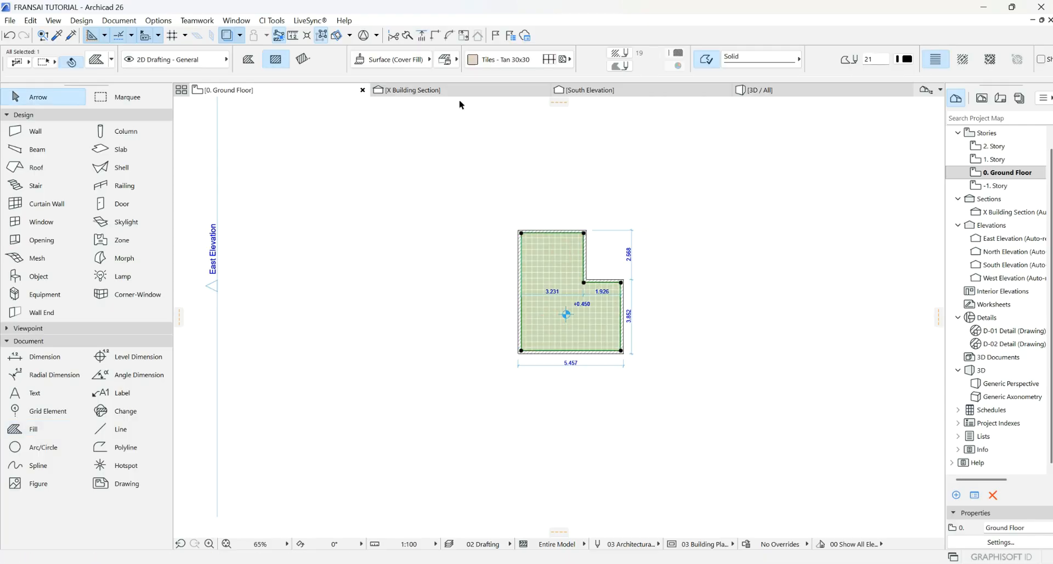
left_click(536, 64)
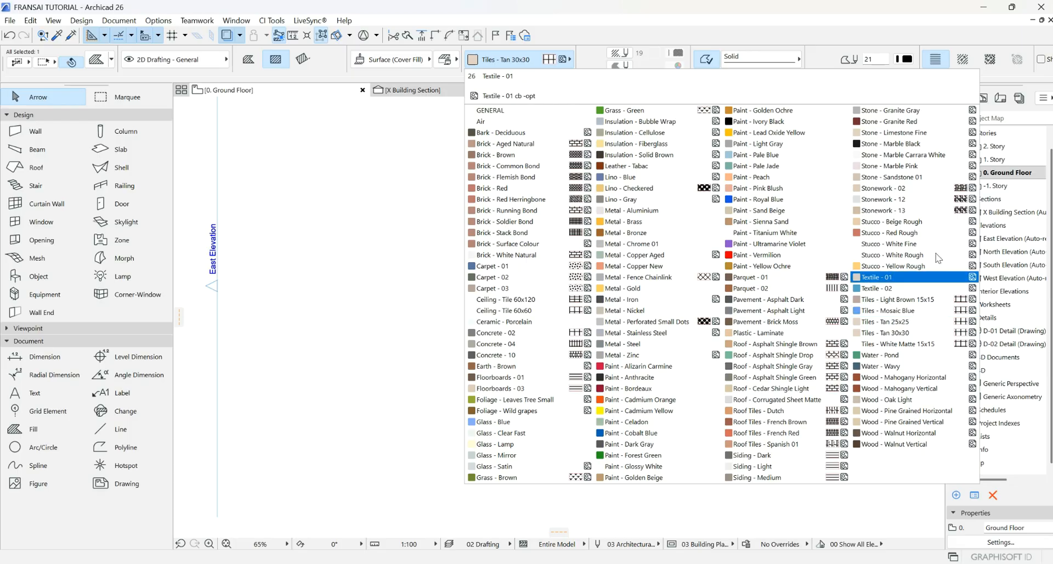
left_click(900, 199)
scroll(571, 256, "up", 5)
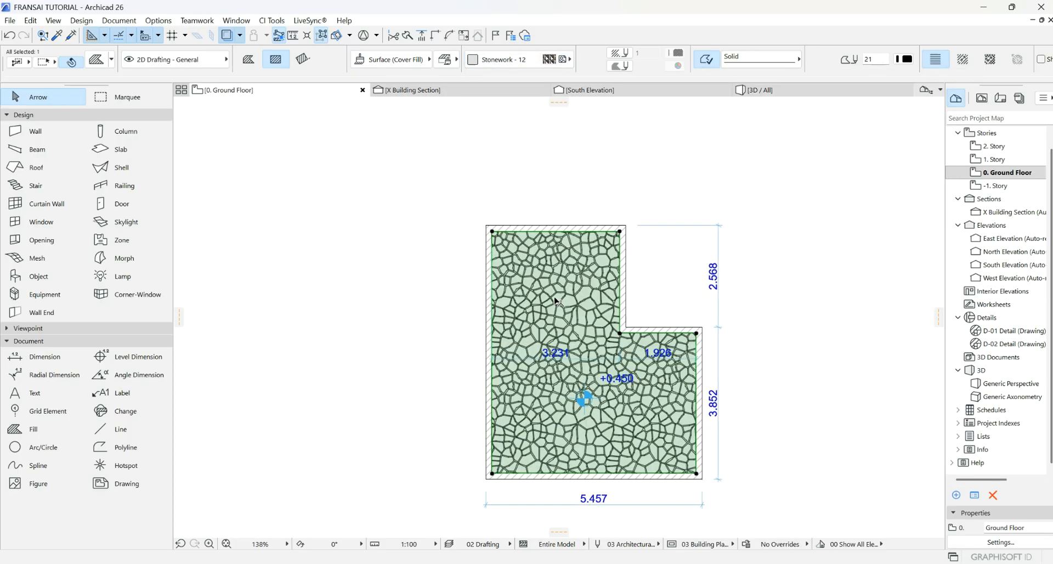
left_click(535, 64)
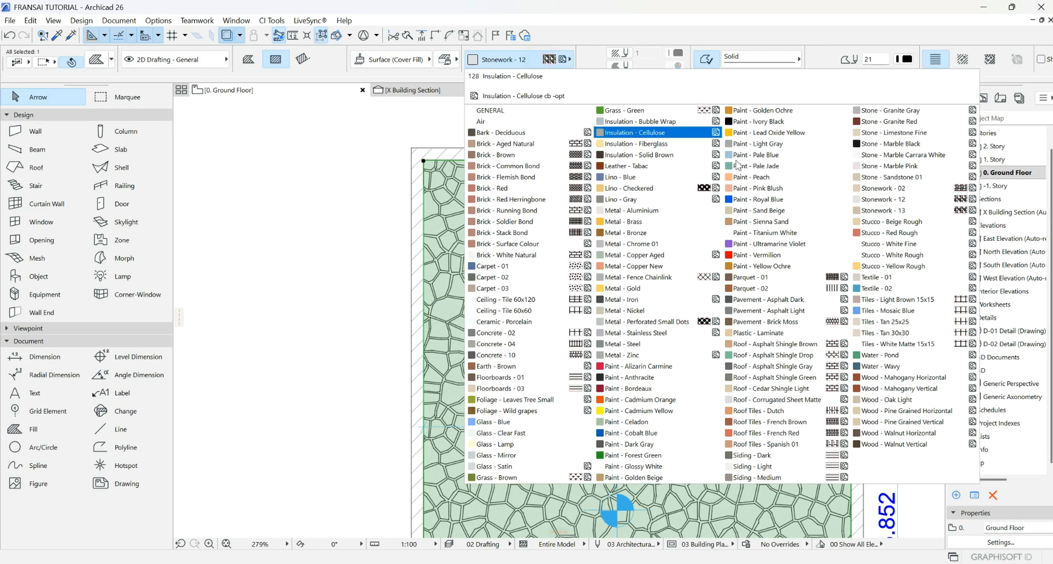
left_click(886, 211)
- Set the surface of the L-shaped building's floor fill to Parquet - 01 and deselect it
left_click(480, 64)
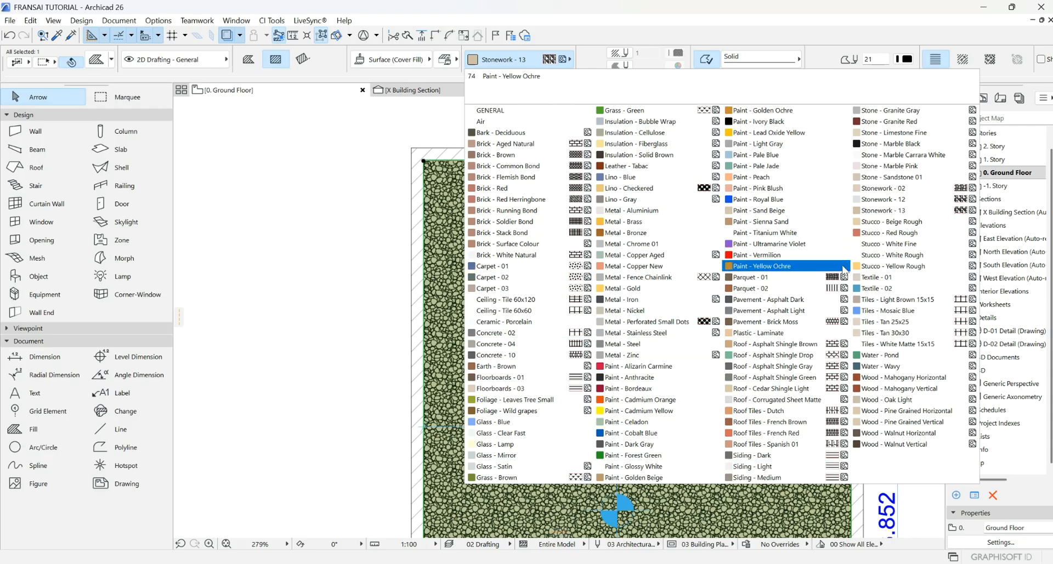
left_click(775, 276)
left_click(381, 248)
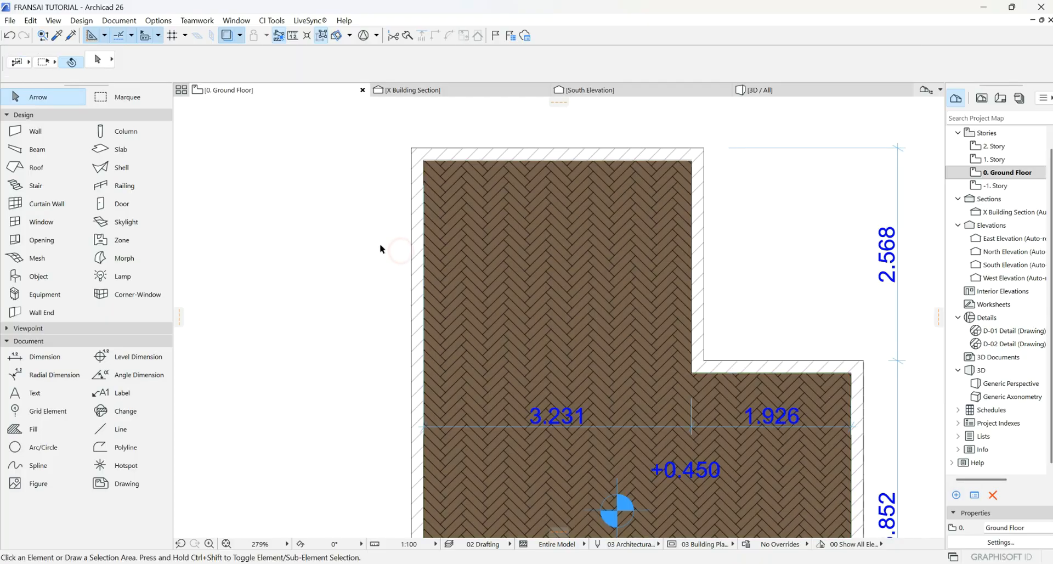
- Delete the parquet floor fill from the separate L-shaped building
scroll(422, 248, "down", 7)
scroll(320, 269, "up", 3)
scroll(346, 256, "up", 2)
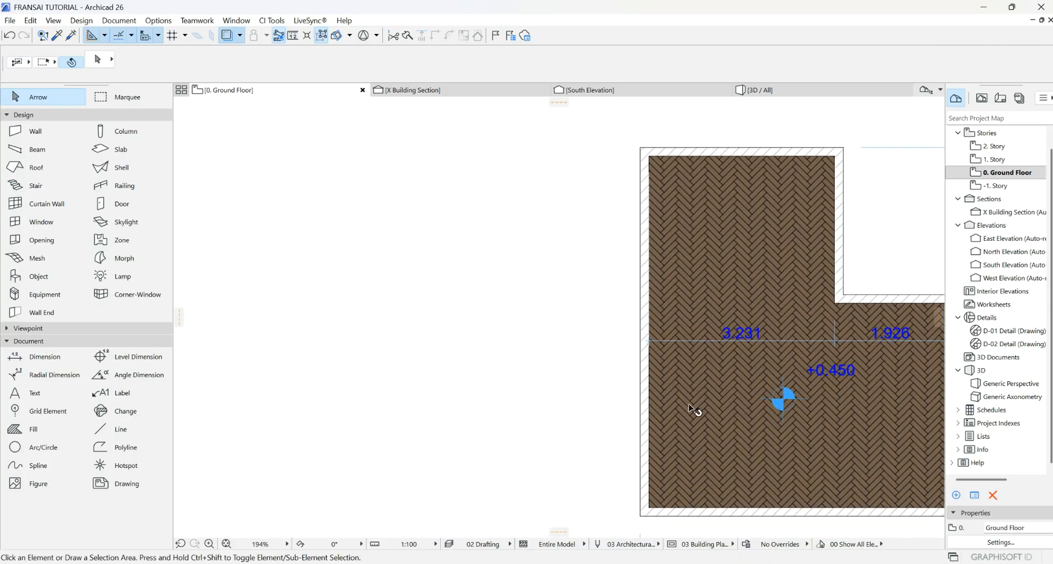
scroll(719, 332, "down", 5)
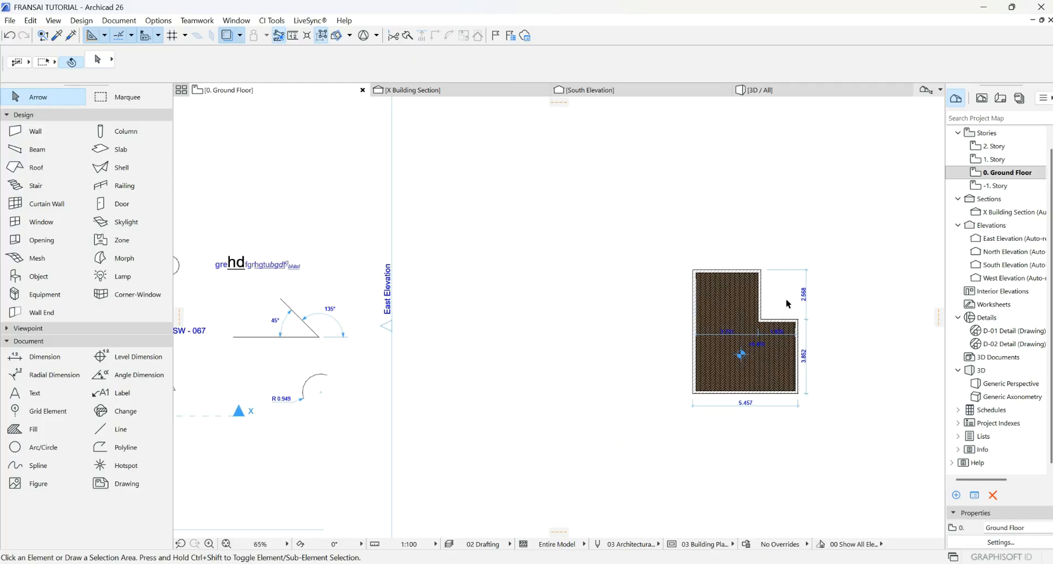
scroll(707, 286, "down", 4)
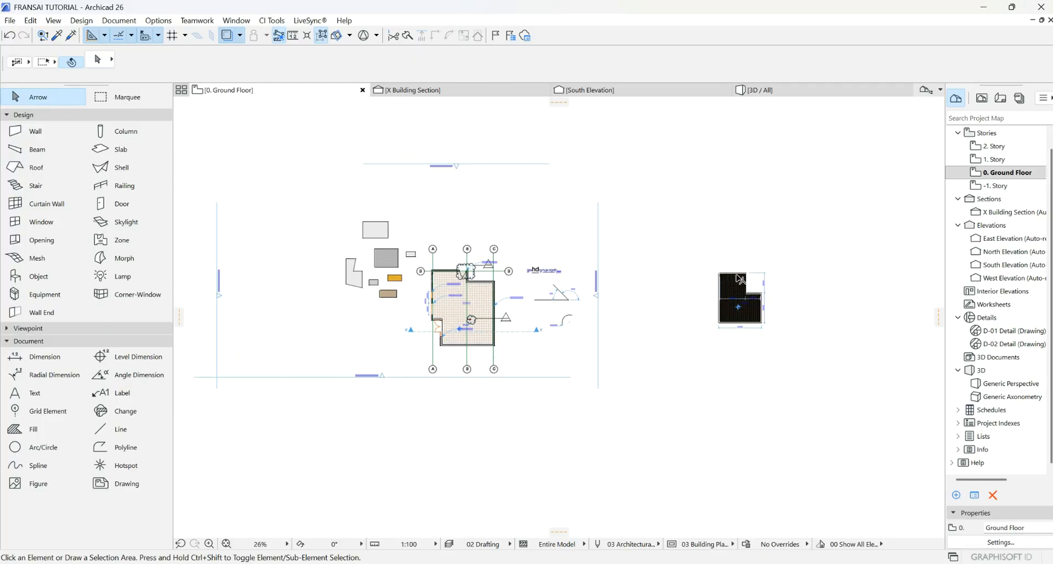
scroll(697, 290, "up", 5)
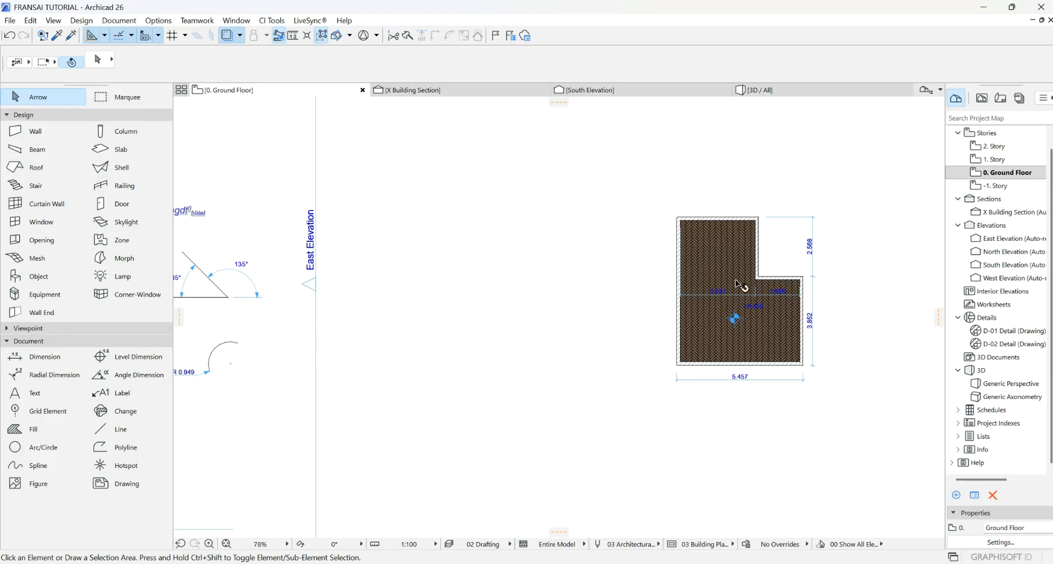
left_click(735, 263)
key("Delete")
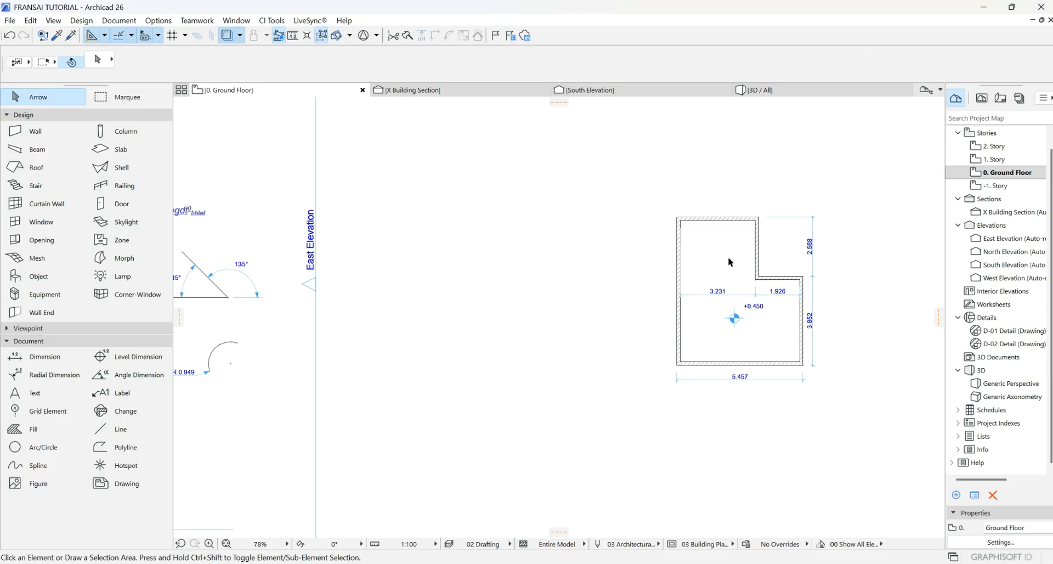
- Draw a stepped chain of connected lines in the empty space between the East Elevation marker and the L-shaped building
left_click(100, 431)
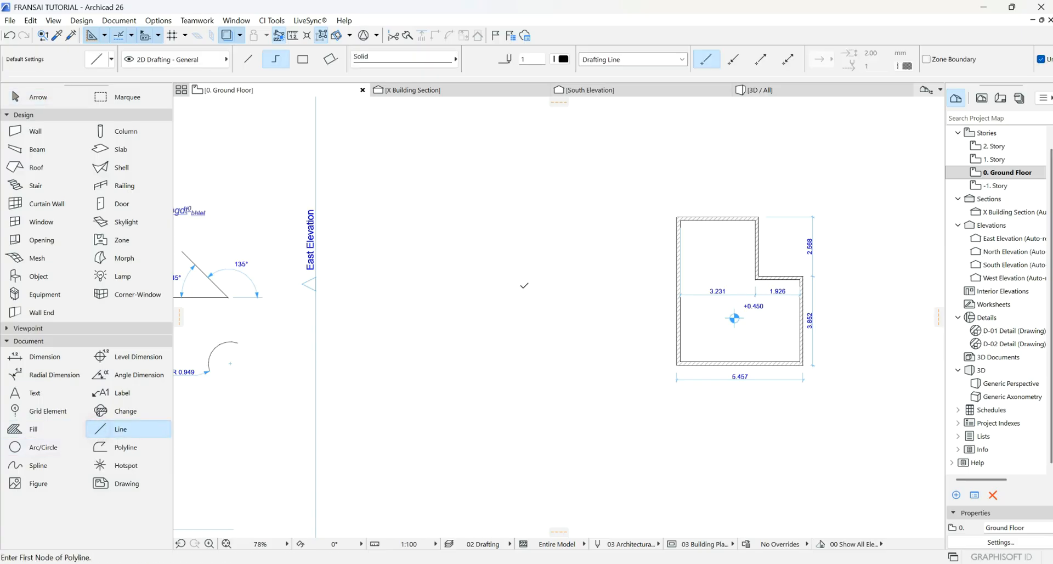
left_click(485, 341)
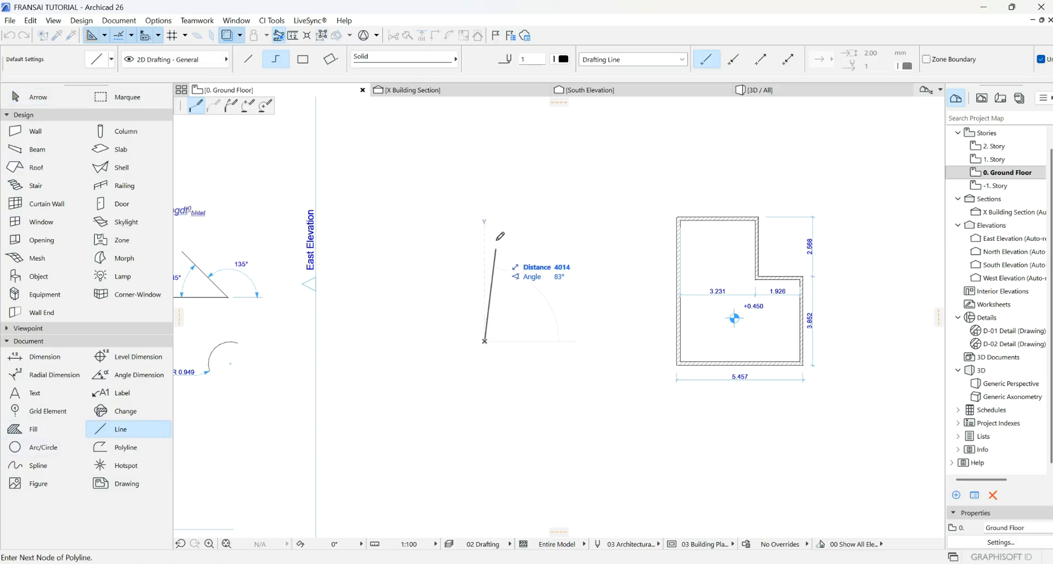
left_click(484, 195)
left_click(586, 195)
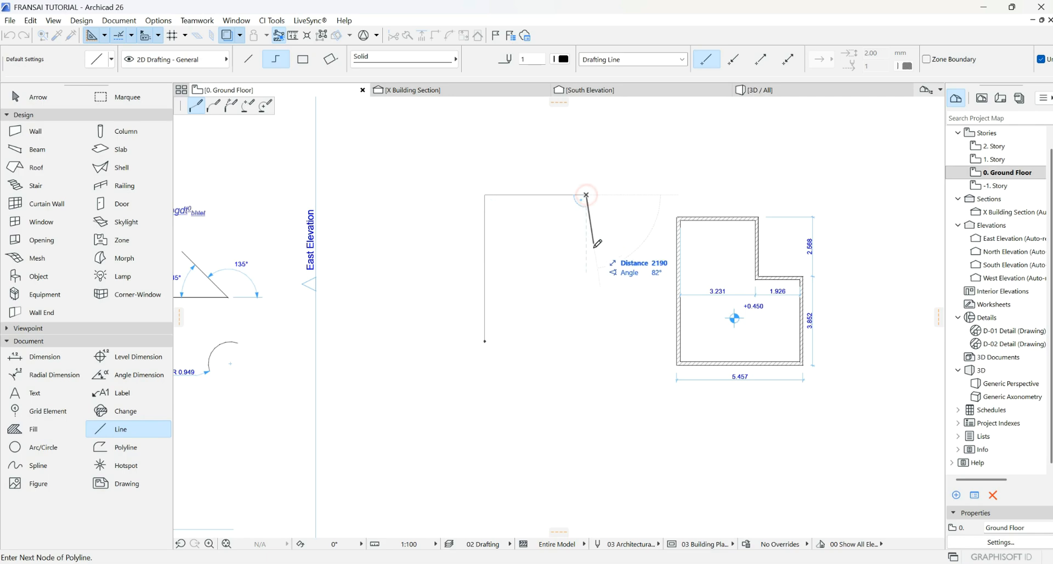
left_click(586, 262)
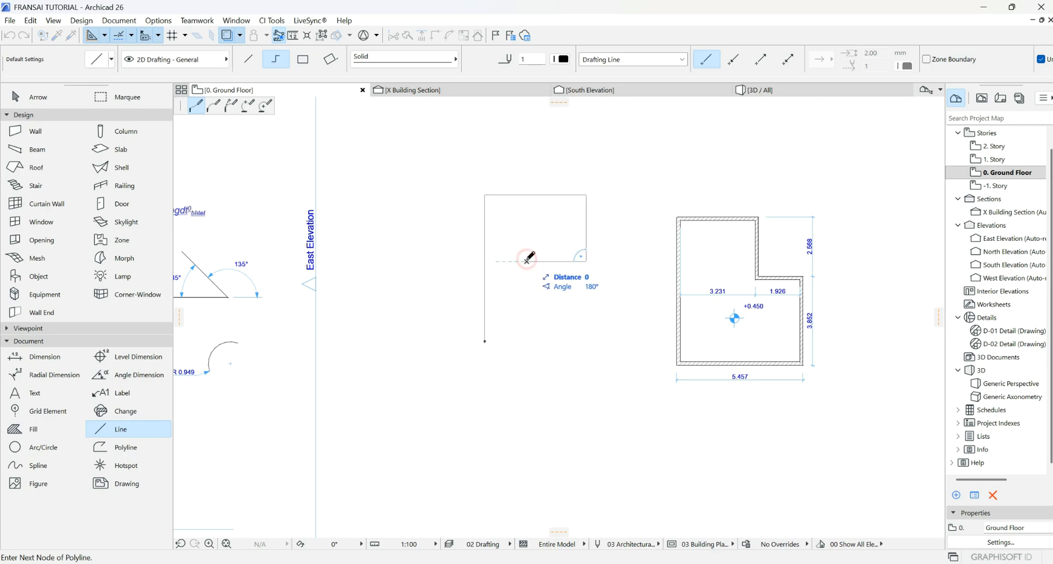
left_click(527, 262)
left_click(527, 306)
left_click(603, 307)
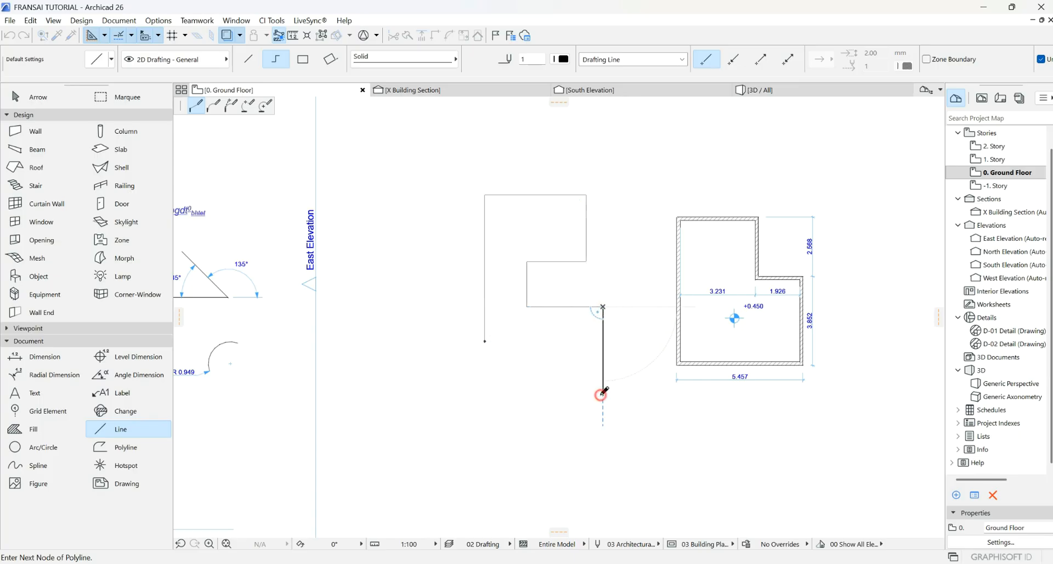
left_click(603, 395)
left_click(498, 387)
left_click(495, 333)
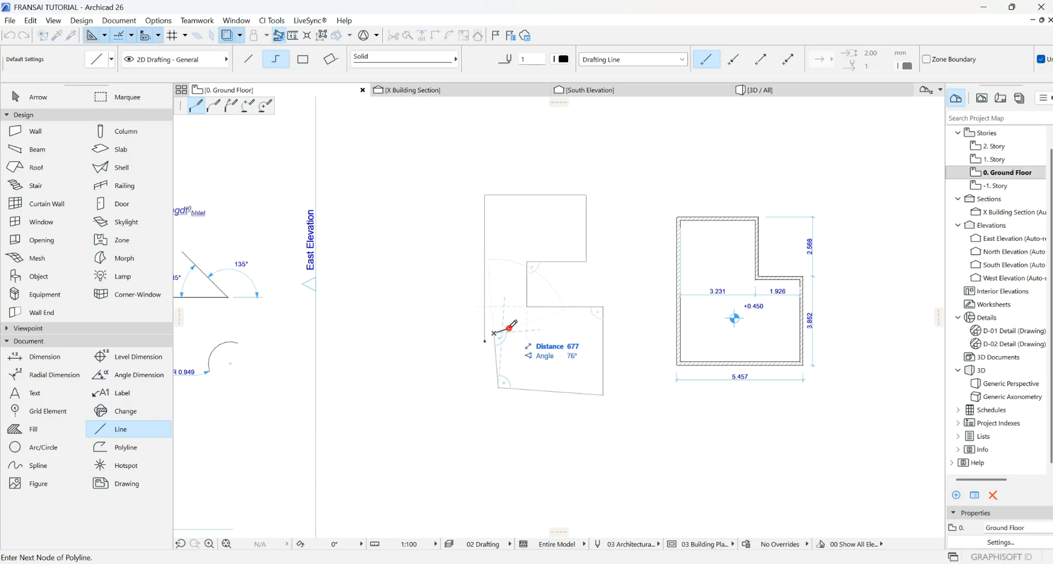
double_click(509, 328)
- Draw an upright rectangle of lines between the East Elevation marker and the stepped line chain
left_click(303, 60)
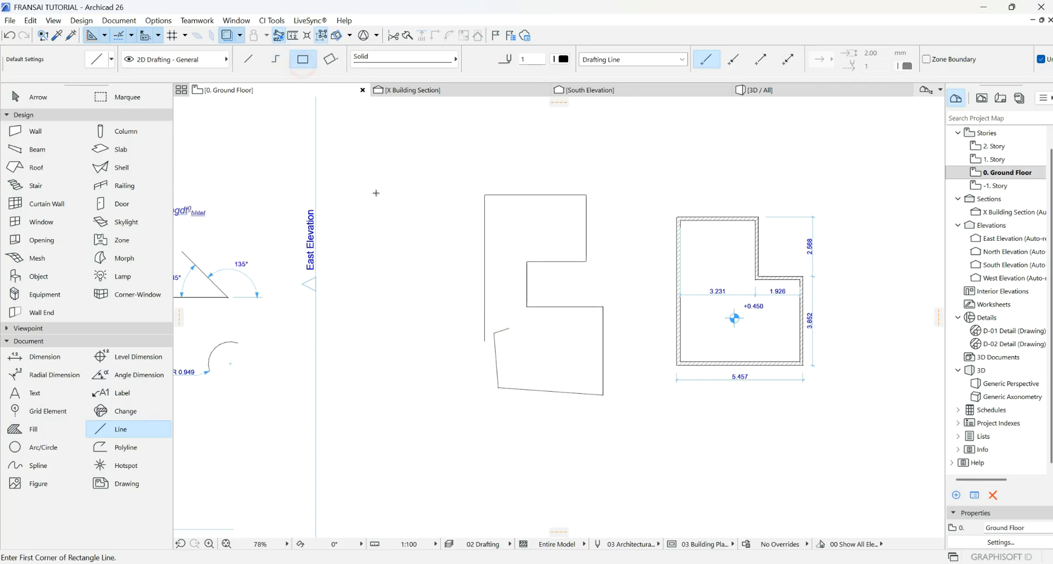
left_click(376, 188)
left_click(433, 265)
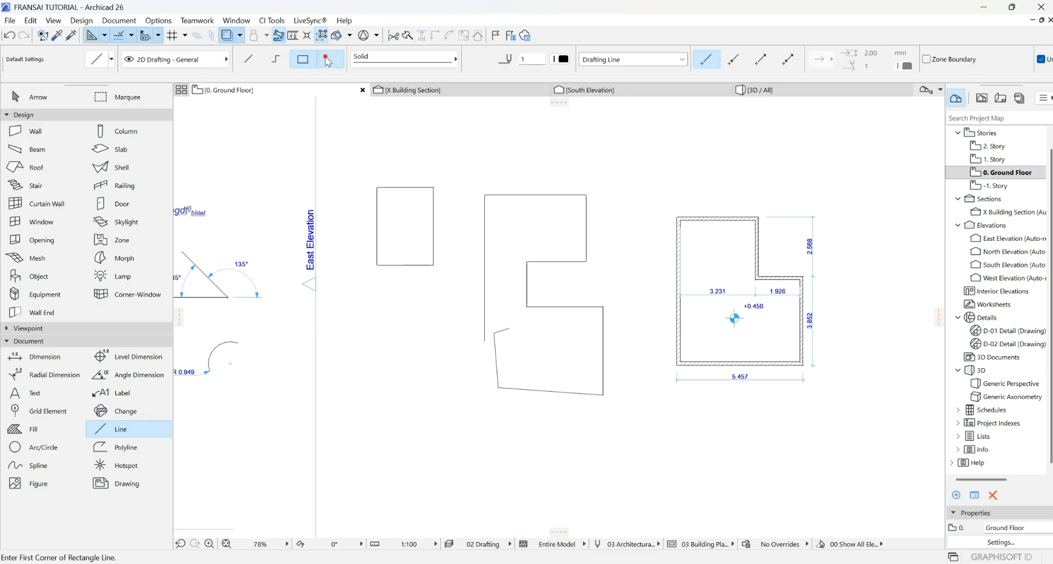
- Draw a rotated rectangle of lines above the stepped chain, its first side about 3950 mm long at 45°
left_click(328, 60)
left_click(503, 114)
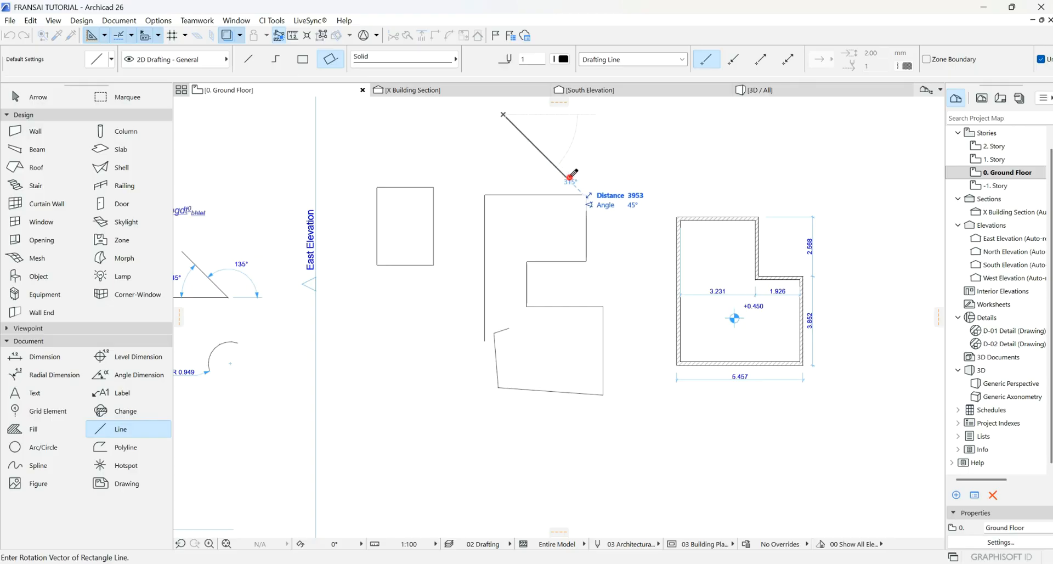
left_click(568, 178)
left_click(613, 131)
- Draw a single vertical line above the upright rectangle, beside the rotated rectangle
scroll(560, 302, "down", 4)
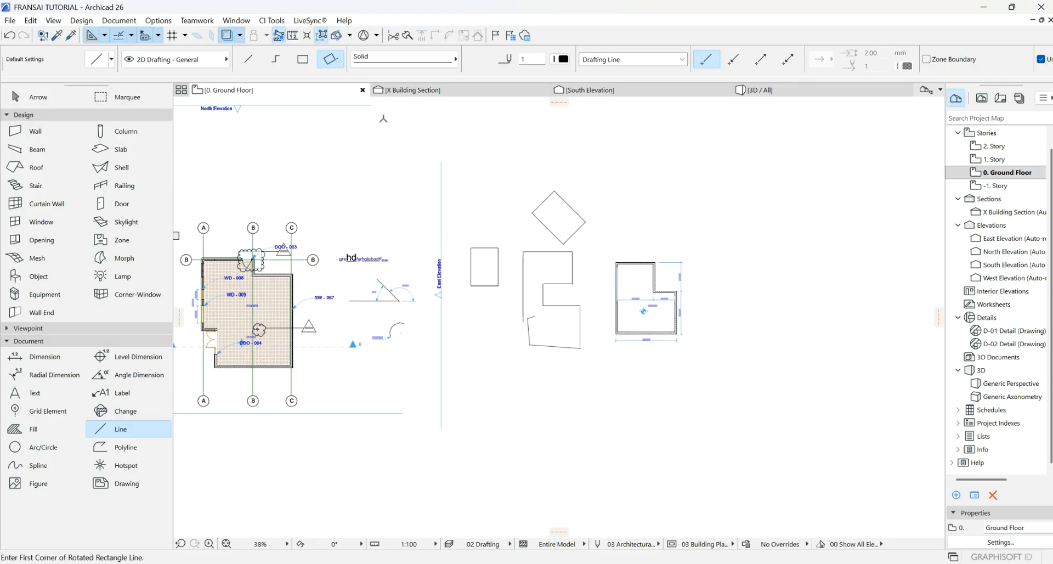
left_click(252, 59)
left_click(483, 142)
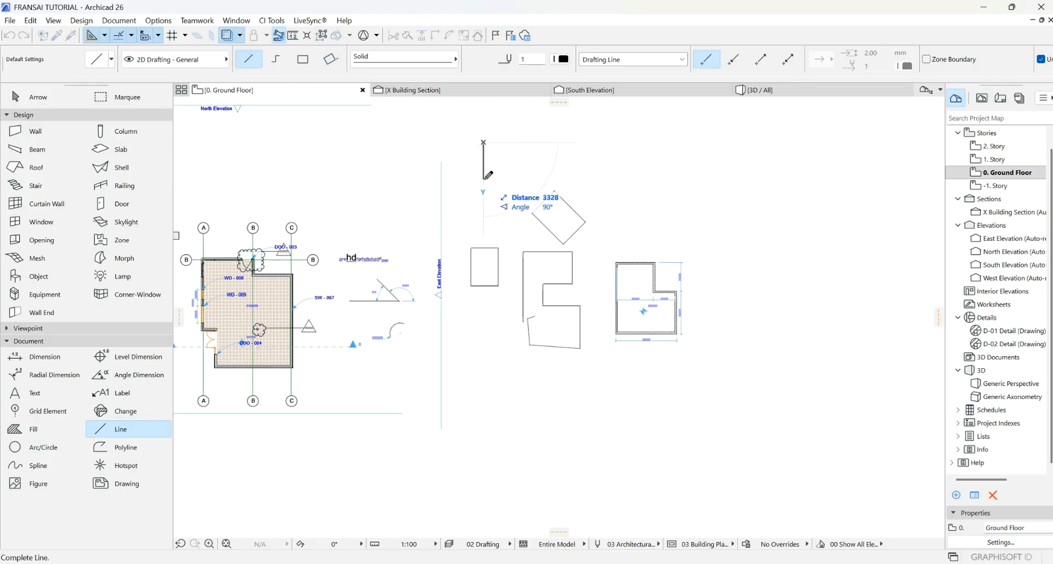
left_click(485, 191)
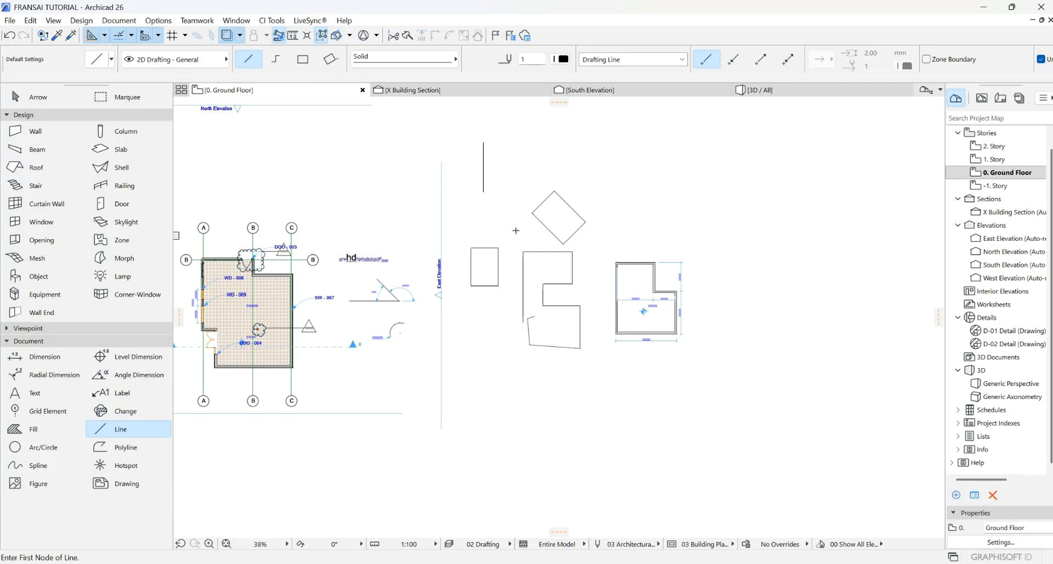
- Draw a full circle by centre and radius below the stepped line chain
left_click(15, 448)
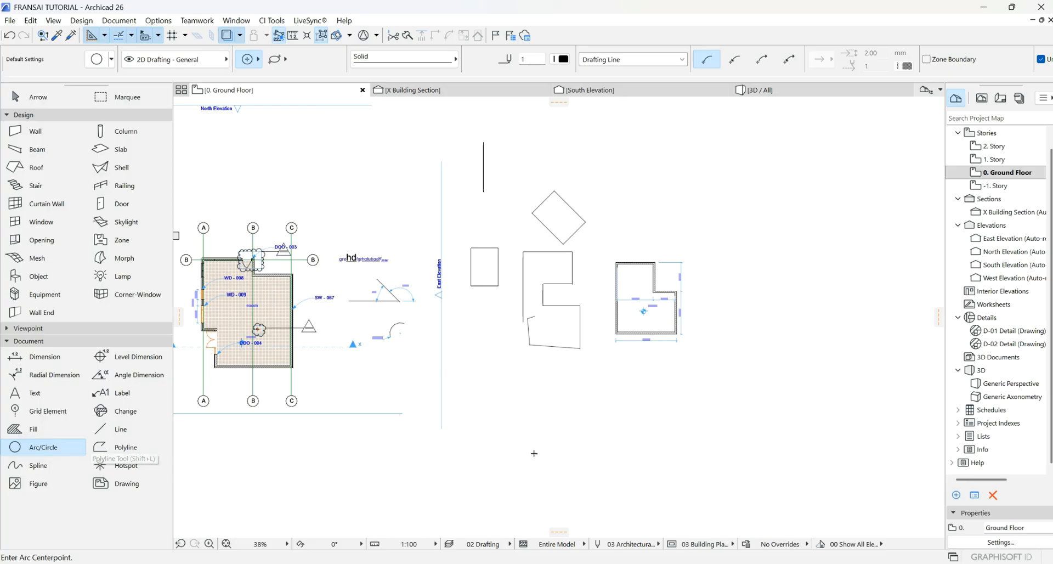
left_click(532, 420)
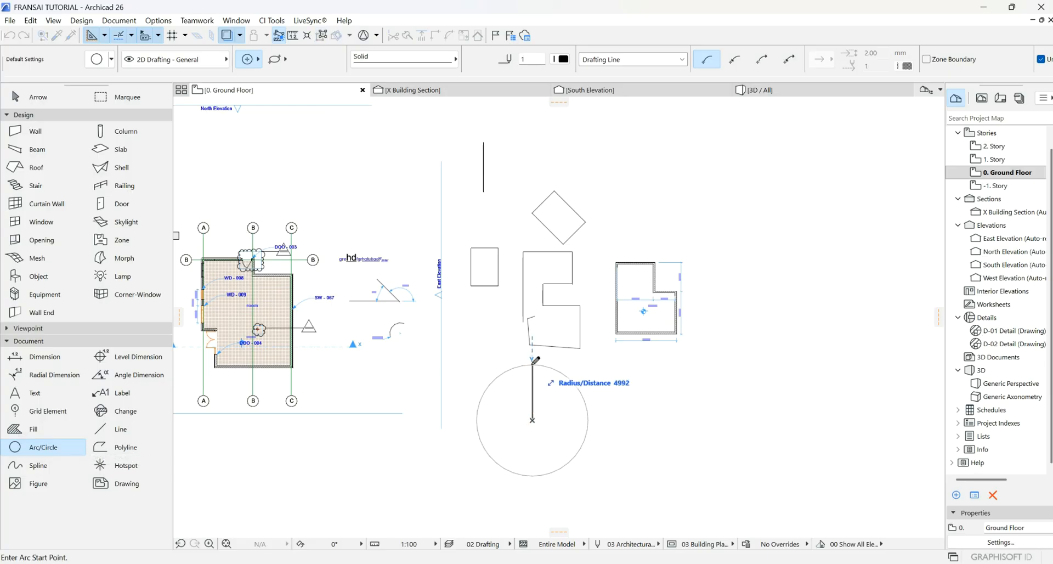
left_click(533, 395)
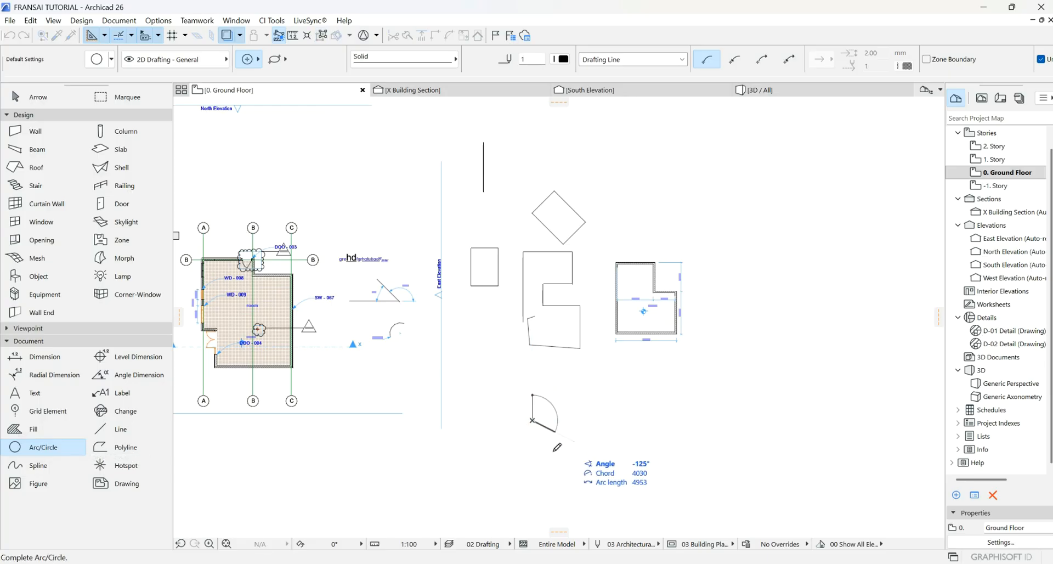
left_click(533, 394)
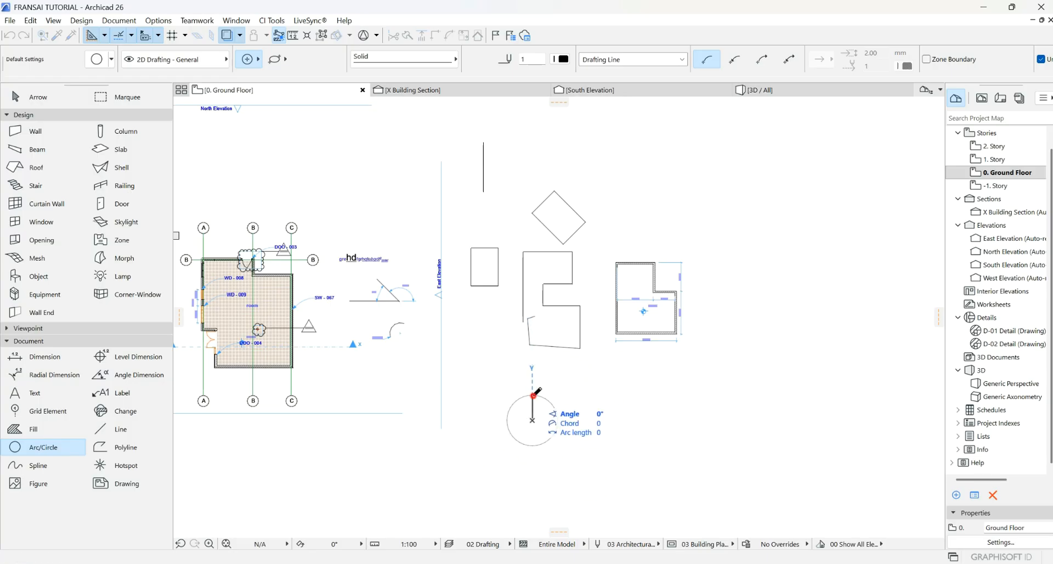
- Draw a closed, irregular polyline with a pointed lower end below the L-shaped building
left_click(130, 447)
left_click(632, 447)
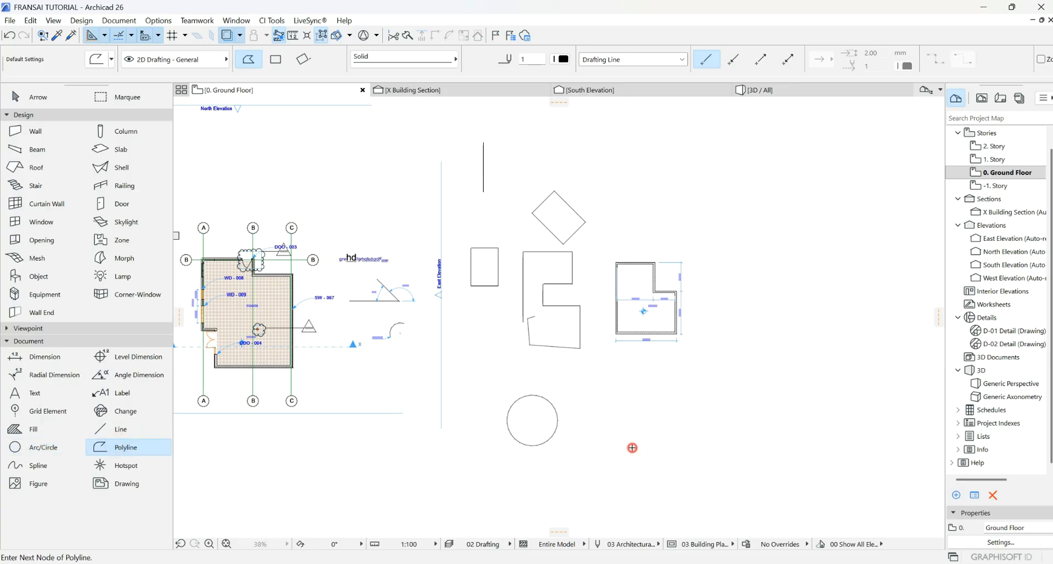
left_click(632, 373)
left_click(667, 377)
left_click(668, 428)
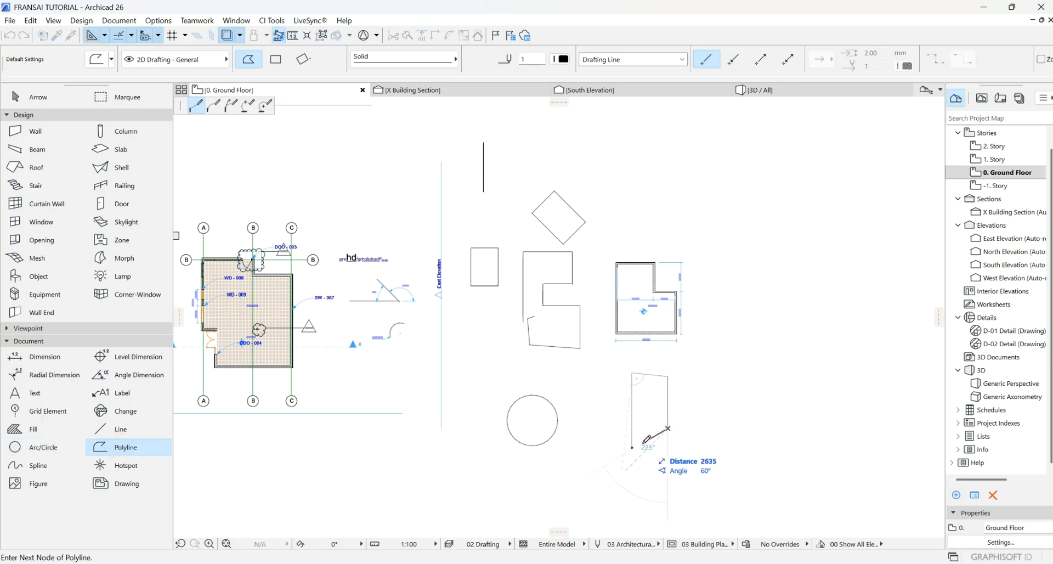
left_click(632, 448)
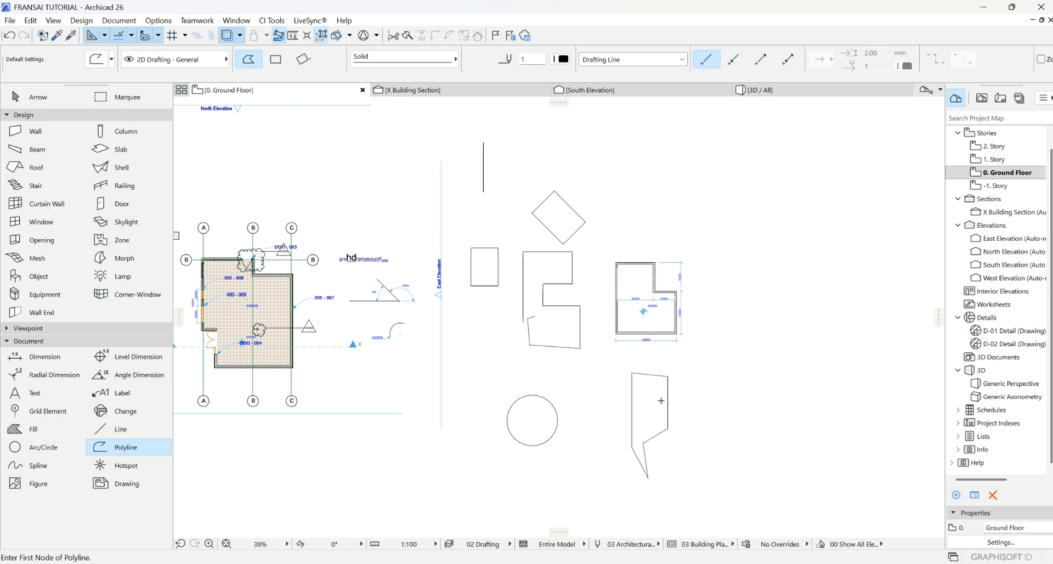
key("Escape")
- Compare how the polyline, a segment of the stepped line chain and the rotated rectangle are selected, finishing with nothing selected
left_click_drag(657, 378, 643, 365)
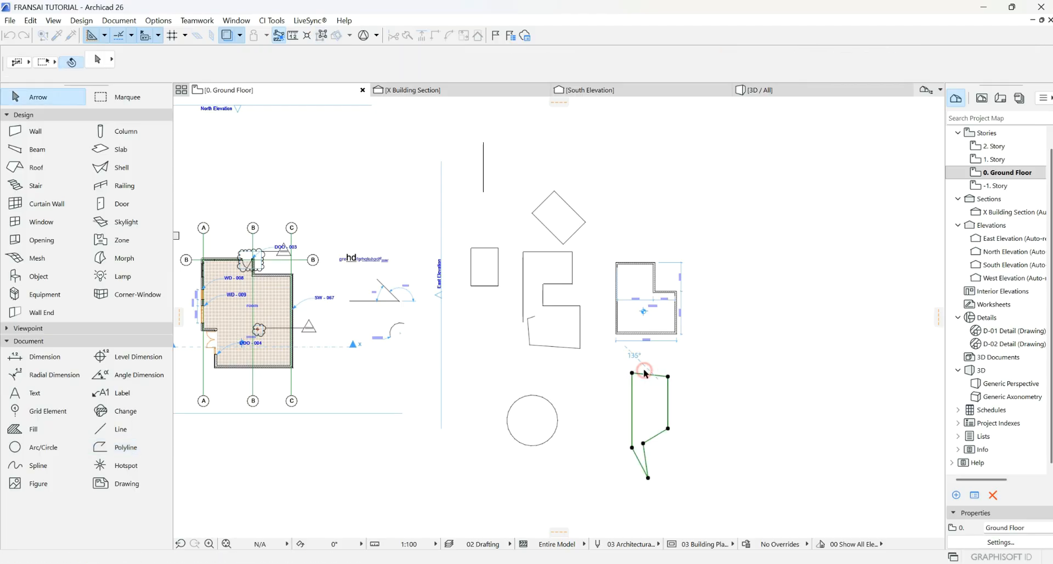
left_click(625, 209)
left_click(548, 253)
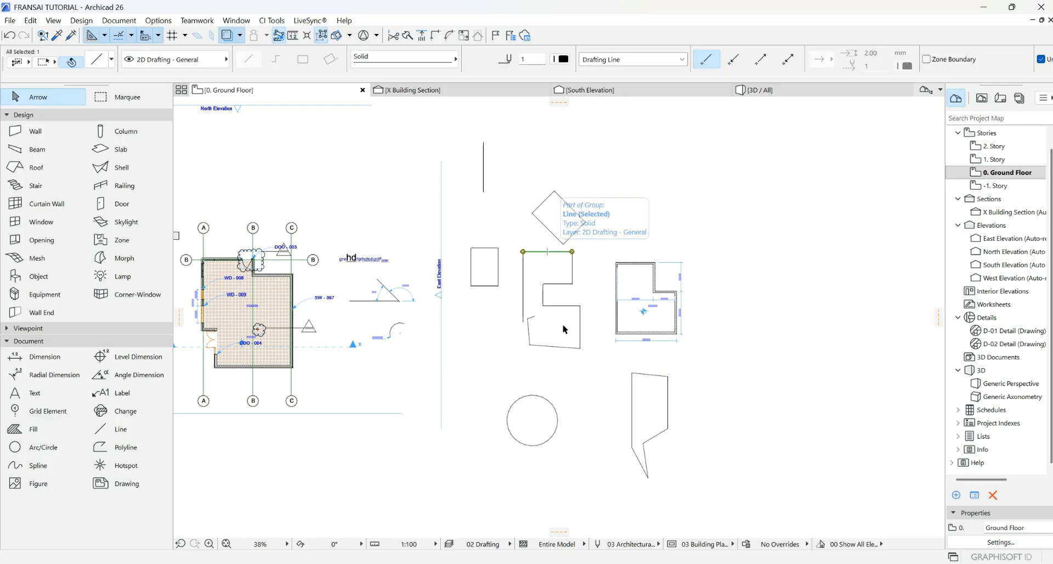
left_click(654, 378)
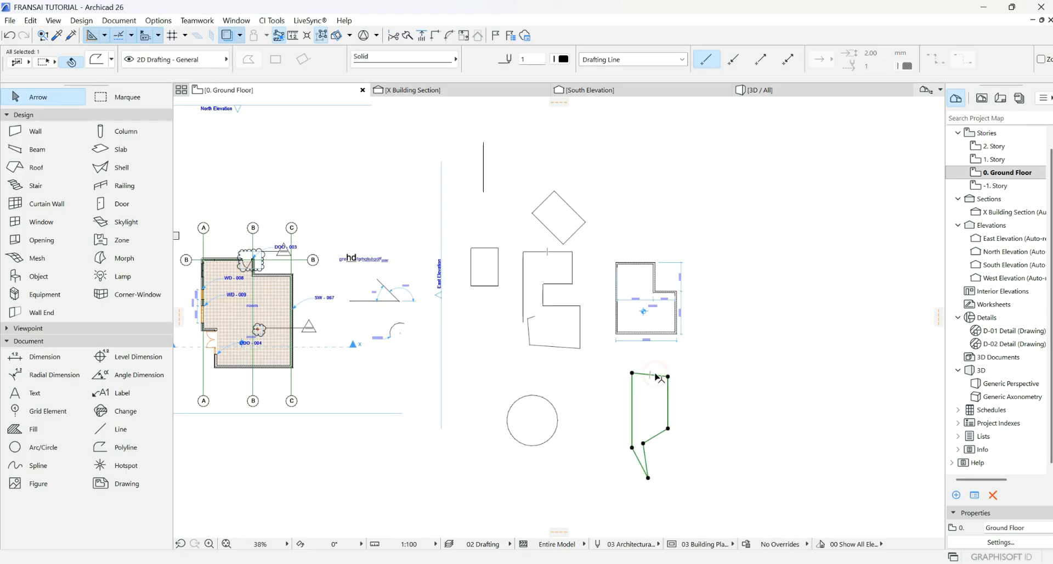
left_click(579, 216)
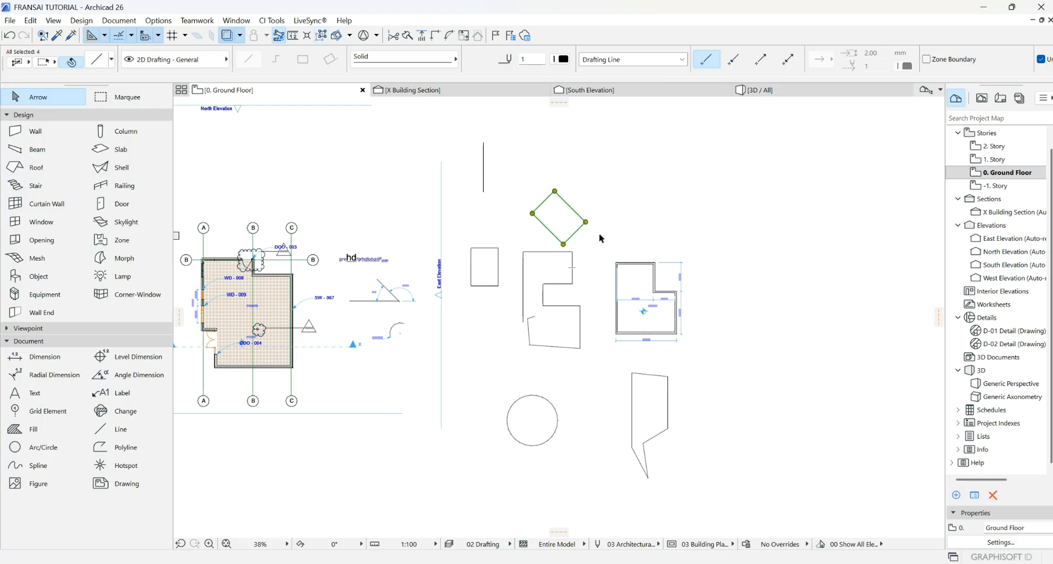
left_click(624, 194)
- Draw a long, looping natural spline above and around the far side of the L-shaped building
left_click(37, 466)
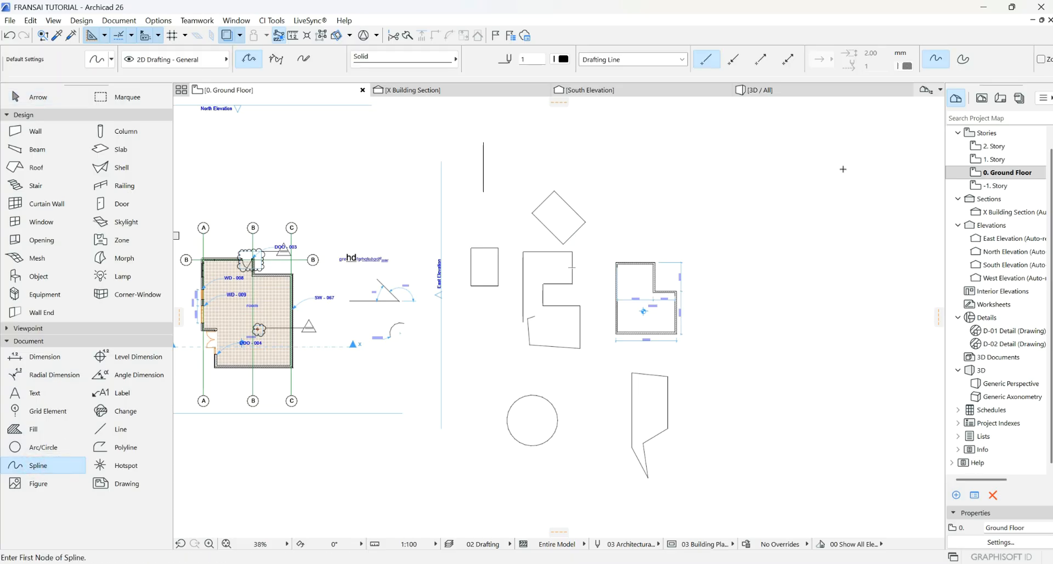
left_click(752, 162)
left_click(701, 180)
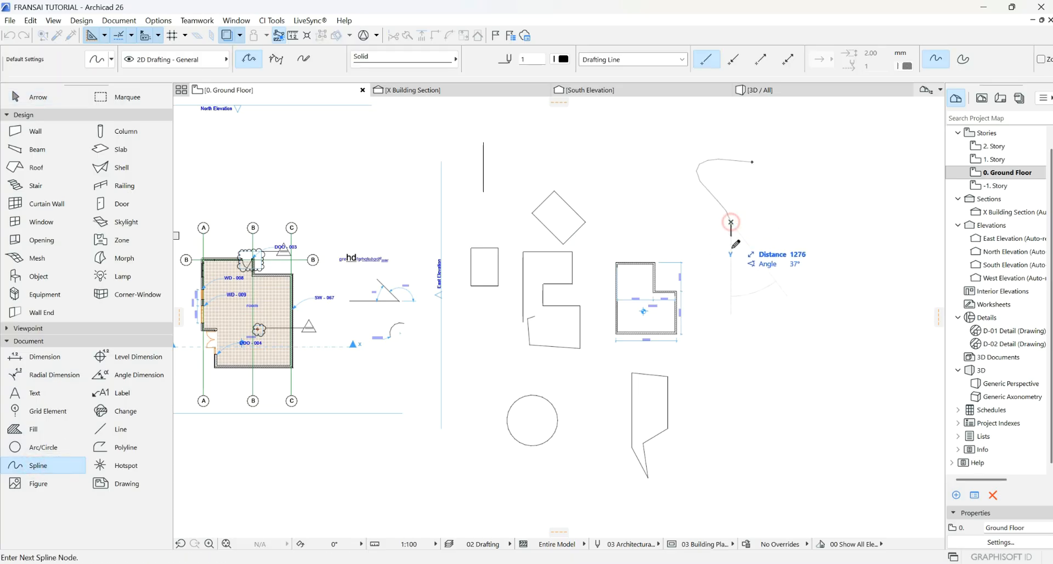
left_click(731, 272)
left_click(674, 213)
left_click(778, 230)
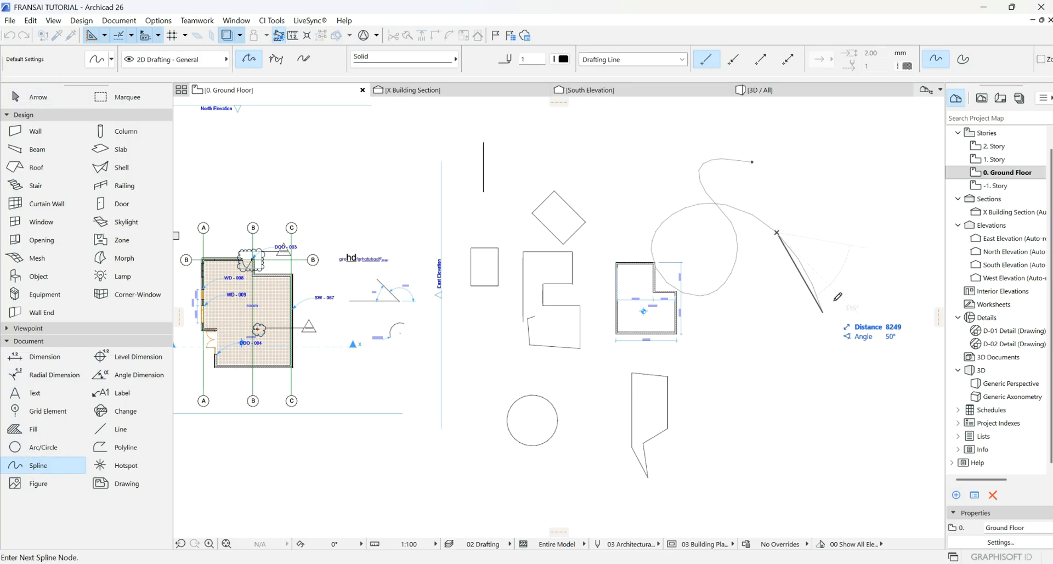
left_click(843, 257)
left_click(816, 162)
left_click(859, 130)
left_click(899, 221)
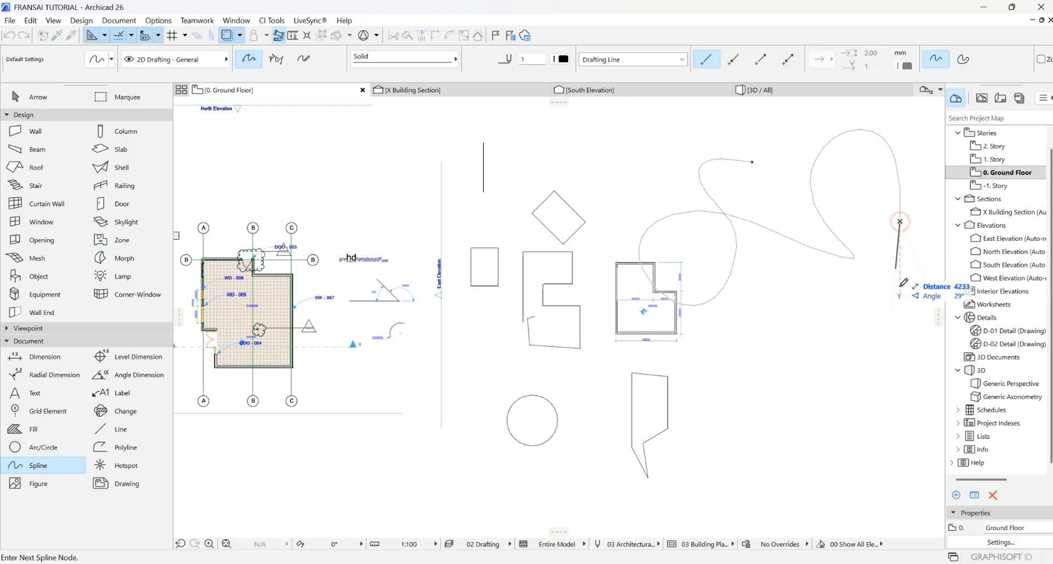
left_click(909, 344)
left_click(827, 424)
left_click(761, 354)
double_click(824, 316)
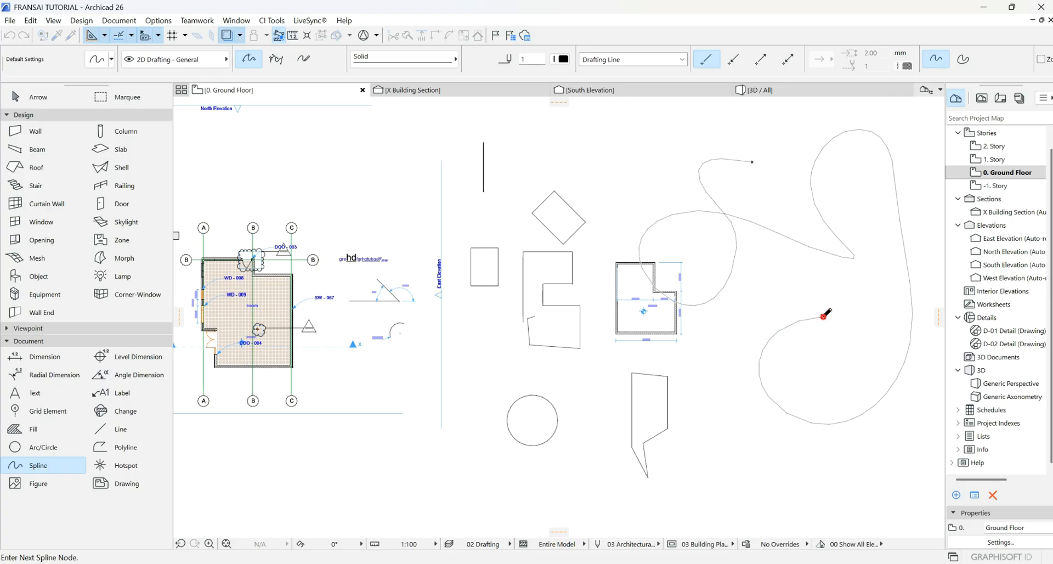
key("Escape")
- Select the spline and insert a new node in its middle stretch, pulled downward into a dip
left_click(795, 242)
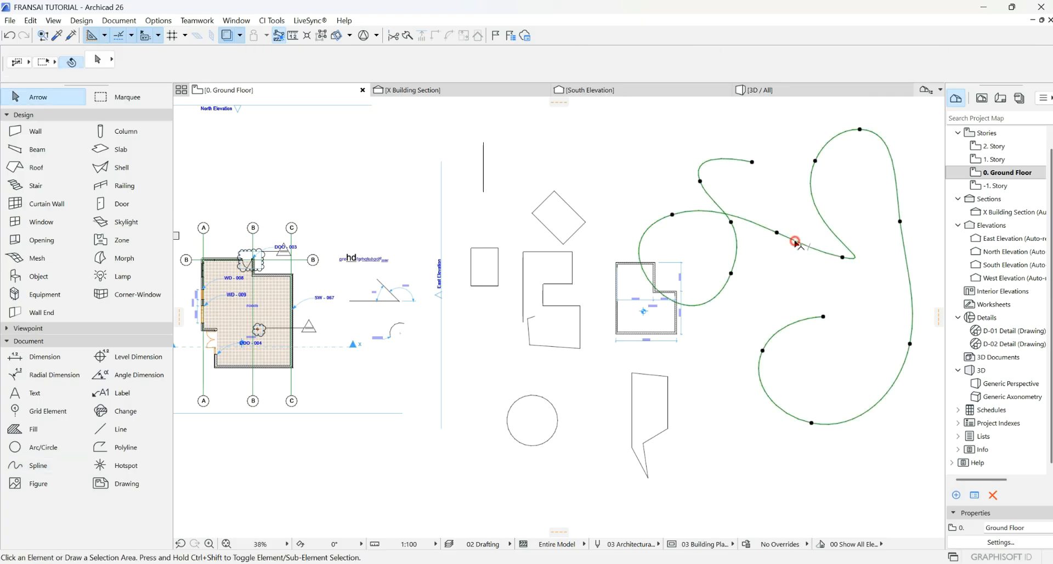
left_click(804, 246)
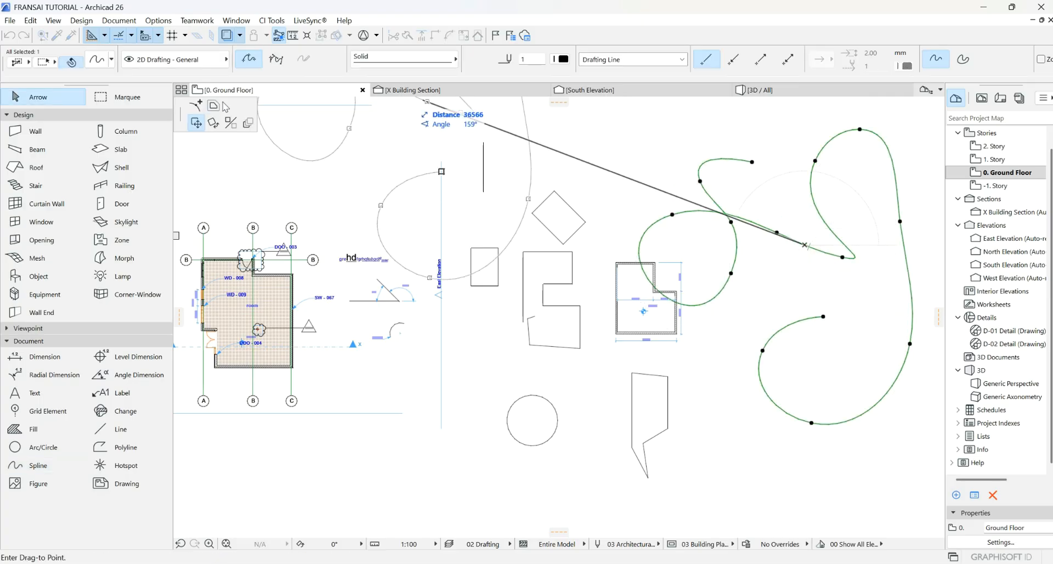
left_click(201, 109)
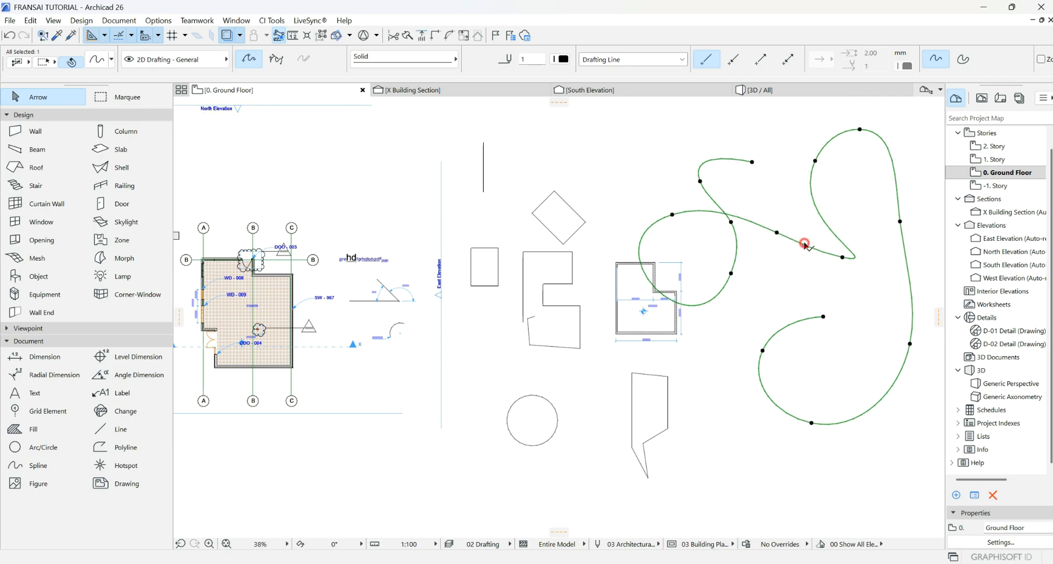
left_click(805, 244)
left_click(807, 278)
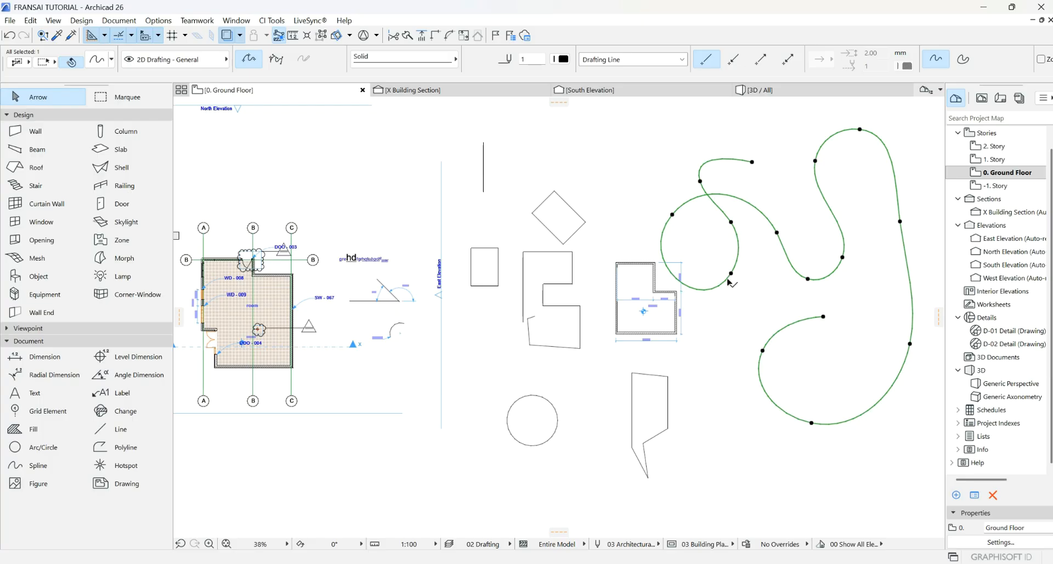
- Insert another node on the spline's upper far loop, pulled outward to widen the curve, and deselect the spline
left_click(889, 153)
key("Escape")
left_click(889, 154)
left_click(926, 155)
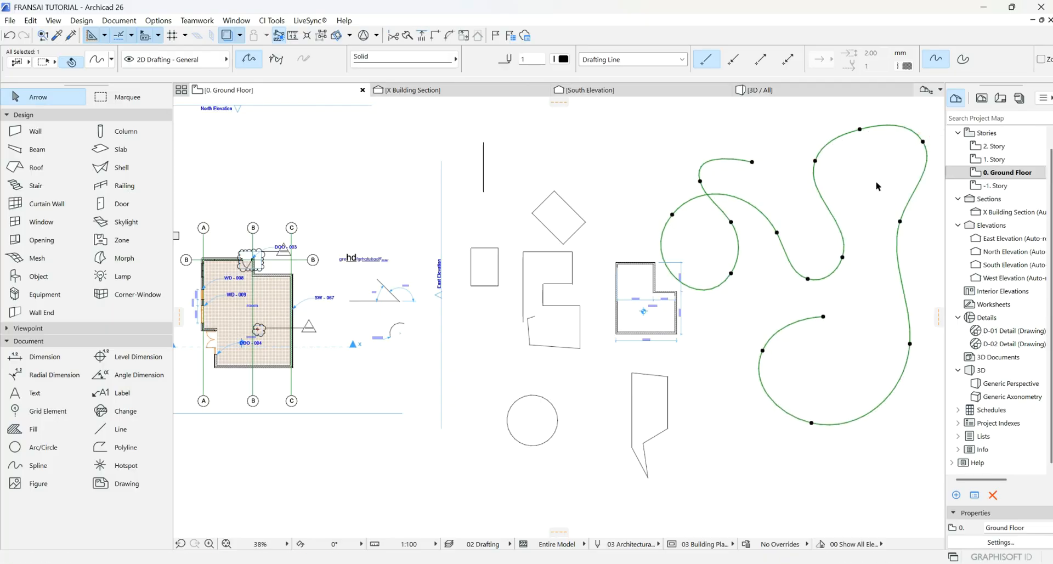
left_click(876, 187)
- Place a hotspot in the empty area just below the L-shaped grey fill, and select it to check it
scroll(711, 247, "down", 2)
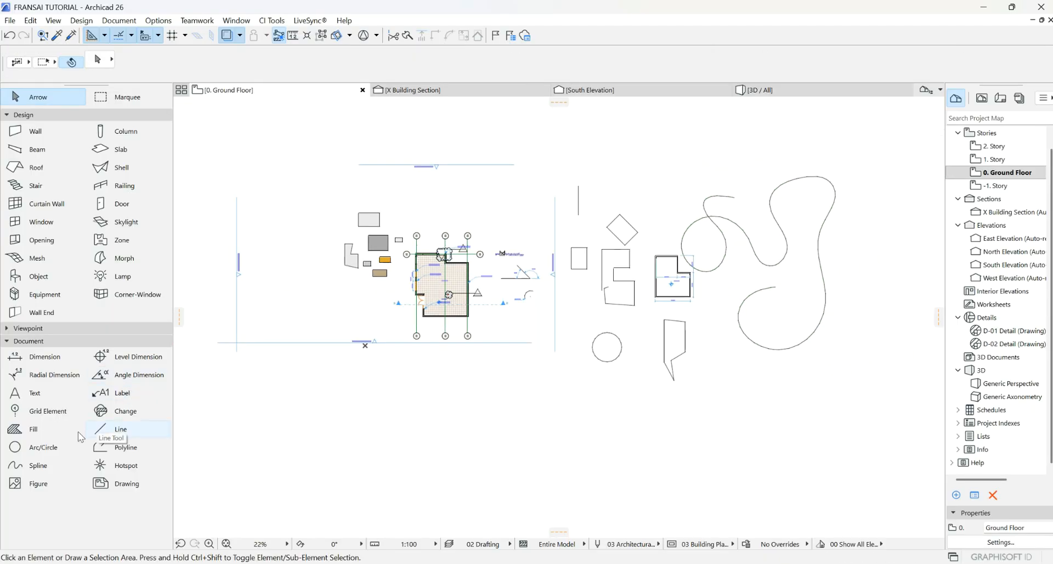
left_click(116, 466)
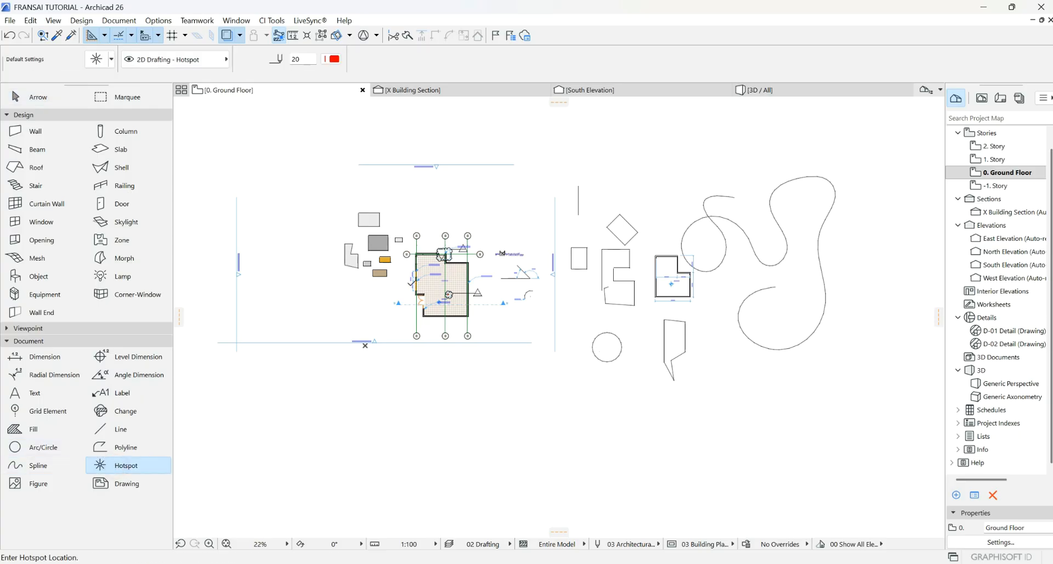
scroll(327, 274, "up", 6)
scroll(696, 382, "down", 4)
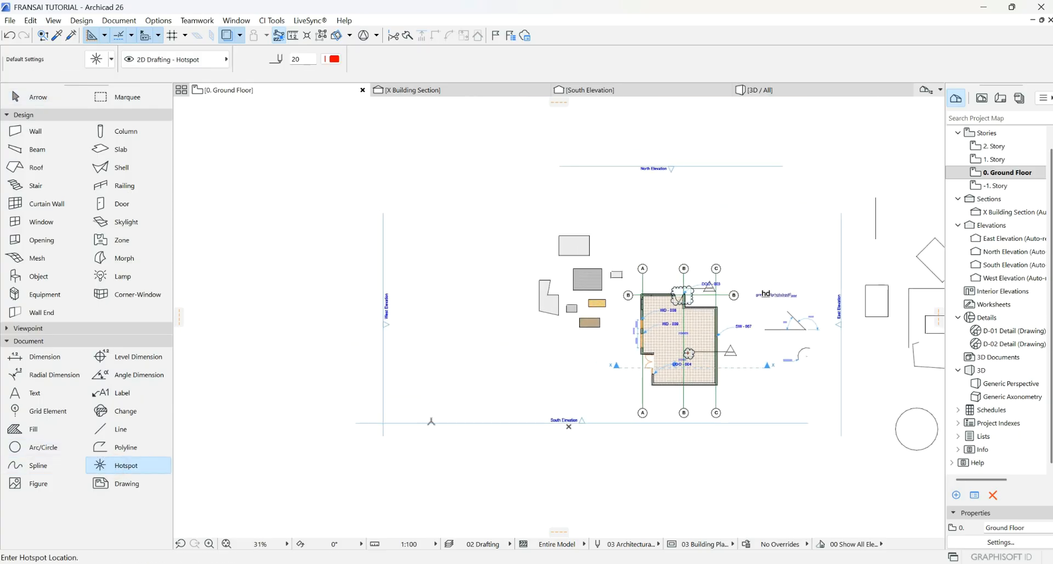
scroll(602, 389, "up", 3)
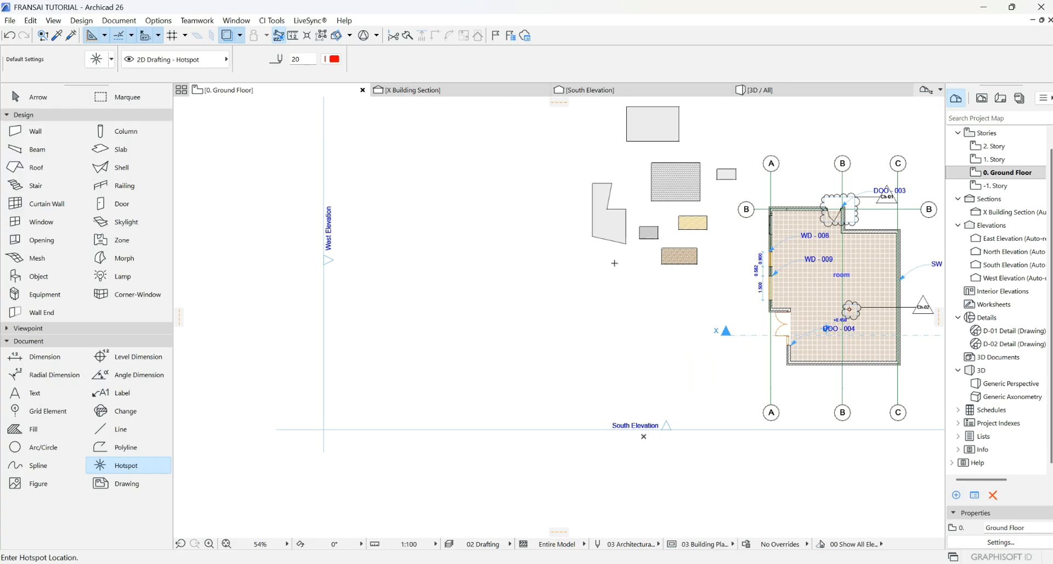
scroll(625, 255, "up", 4)
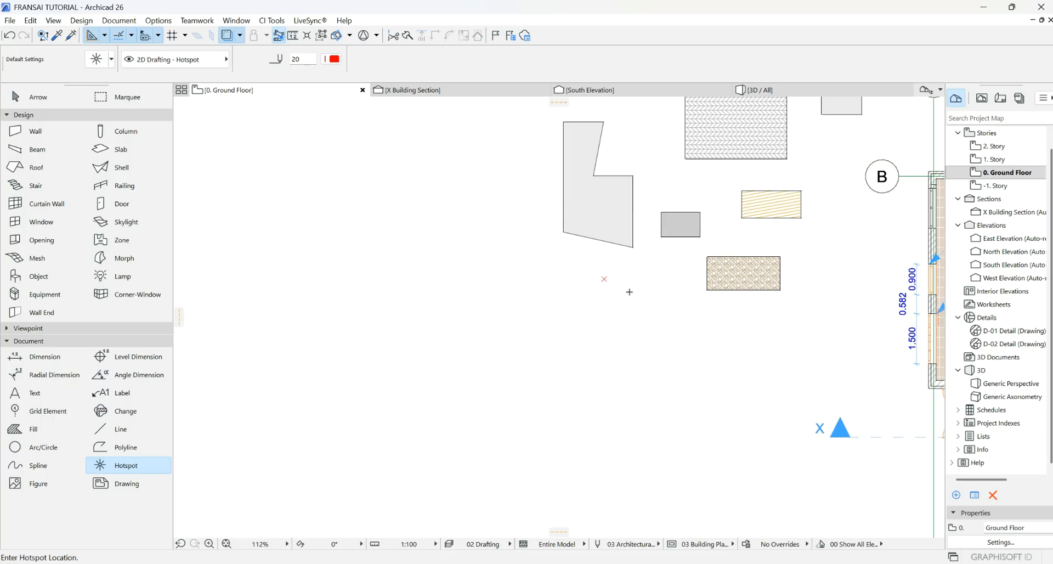
key("Escape")
left_click(602, 280)
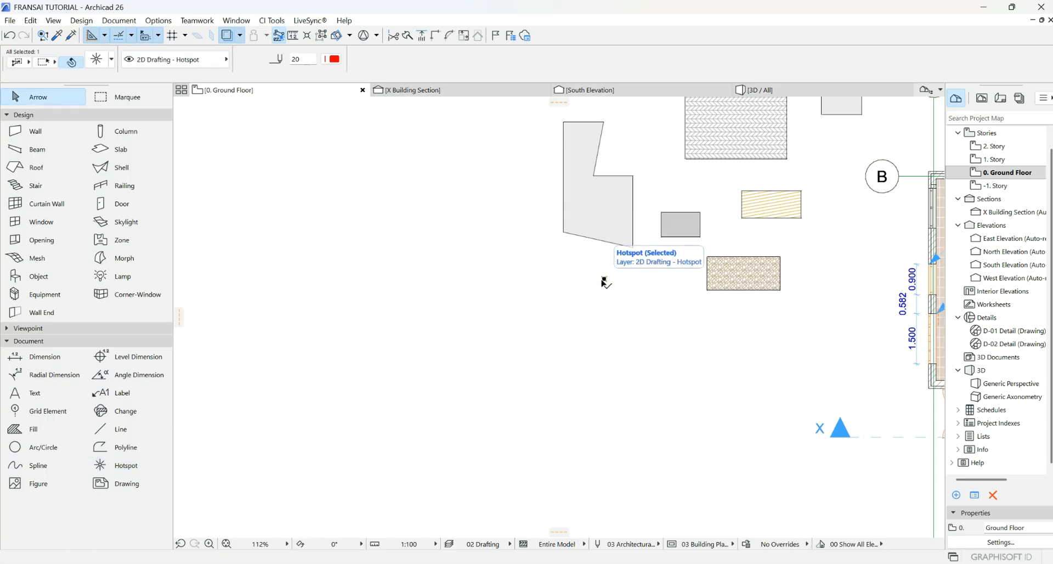
- Load the image ending in "_1 - Photo" from Documents as a figure and place it west of the floor plan
left_click(39, 483)
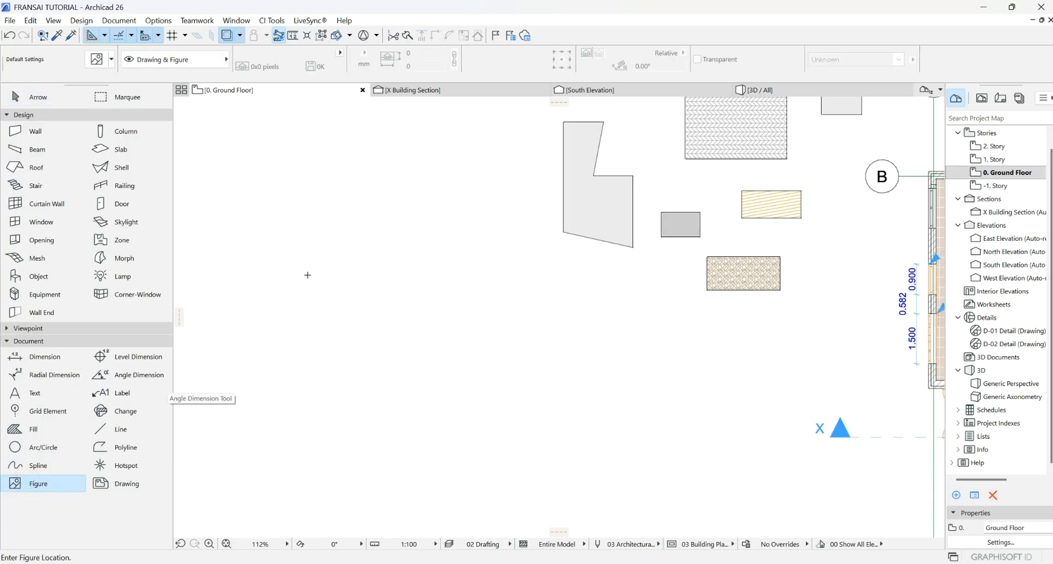
left_click(96, 59)
left_click(419, 154)
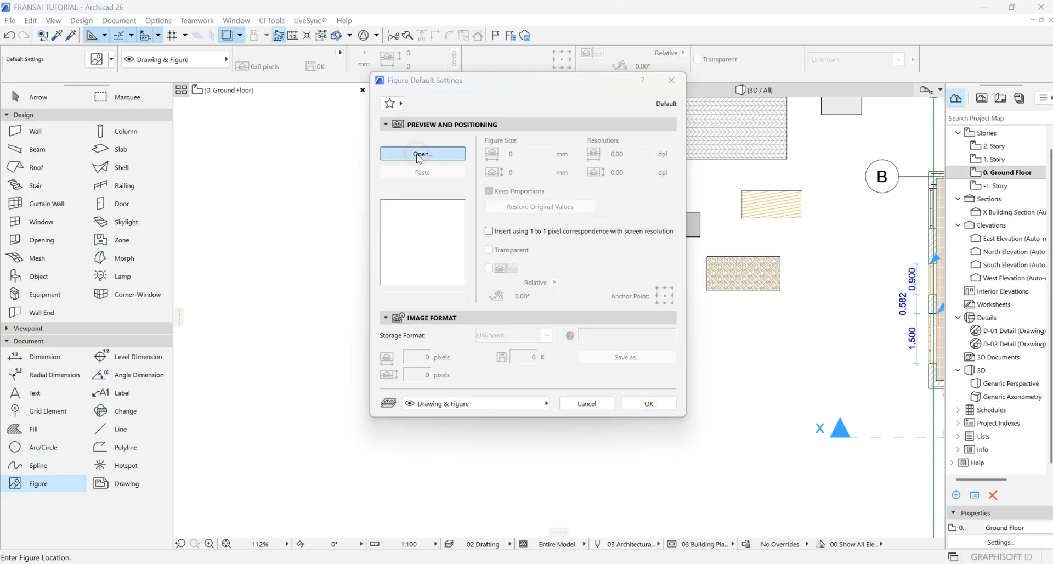
scroll(516, 249, "down", 1)
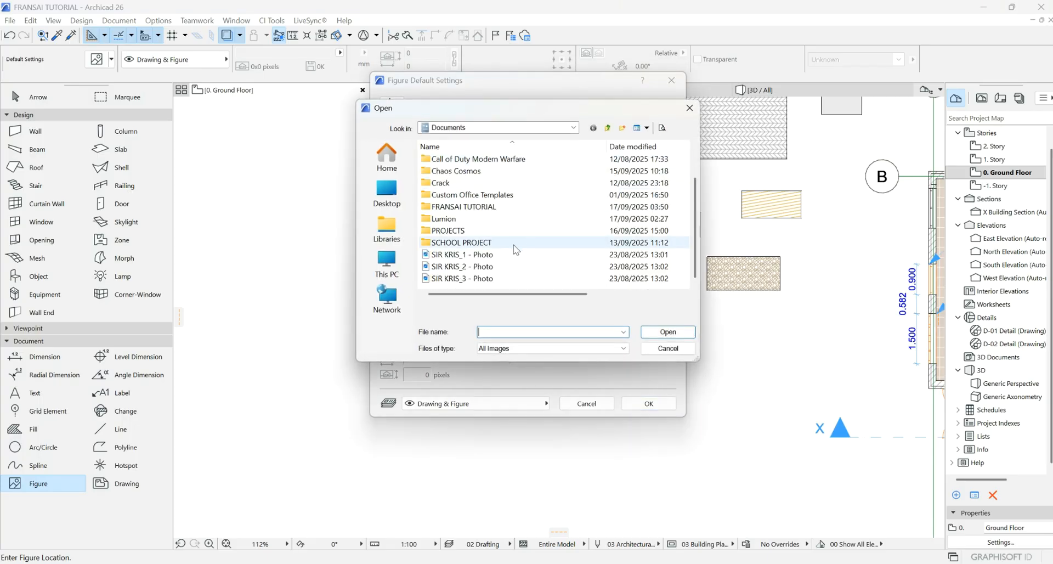
left_click(464, 255)
left_click(664, 332)
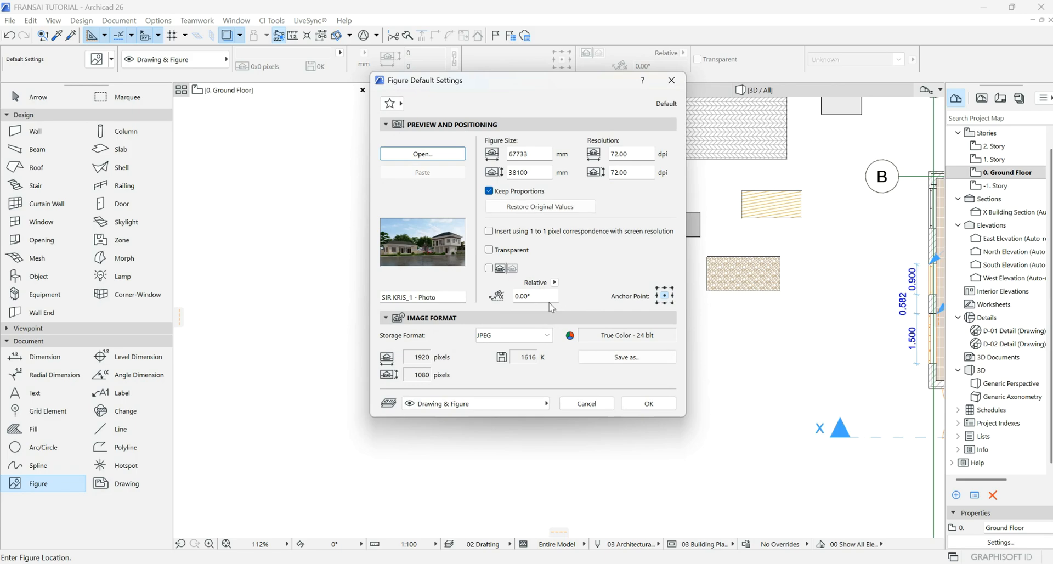
left_click(625, 409)
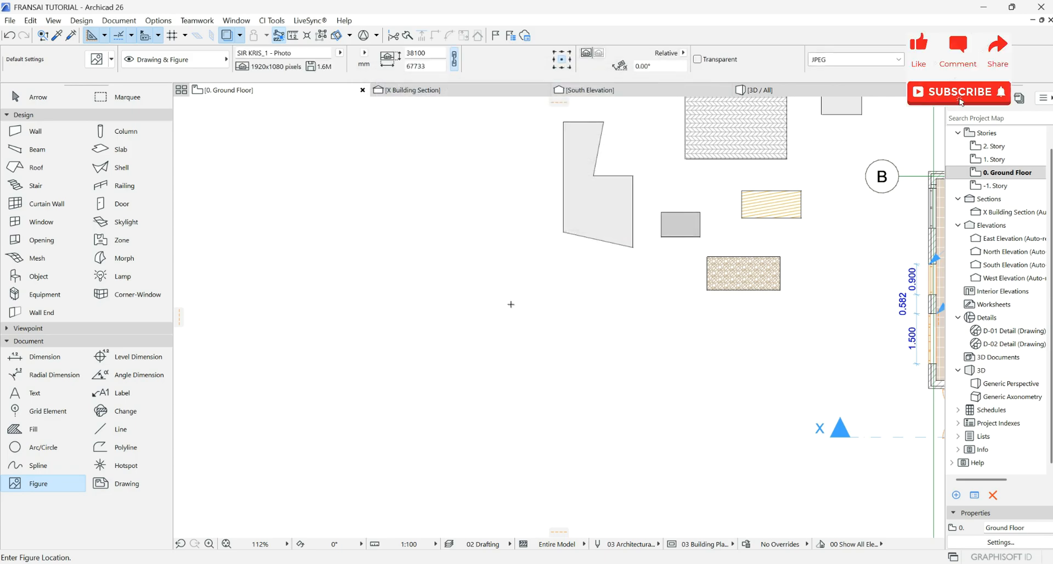
scroll(604, 290, "down", 3)
scroll(563, 291, "down", 1)
left_click(375, 328)
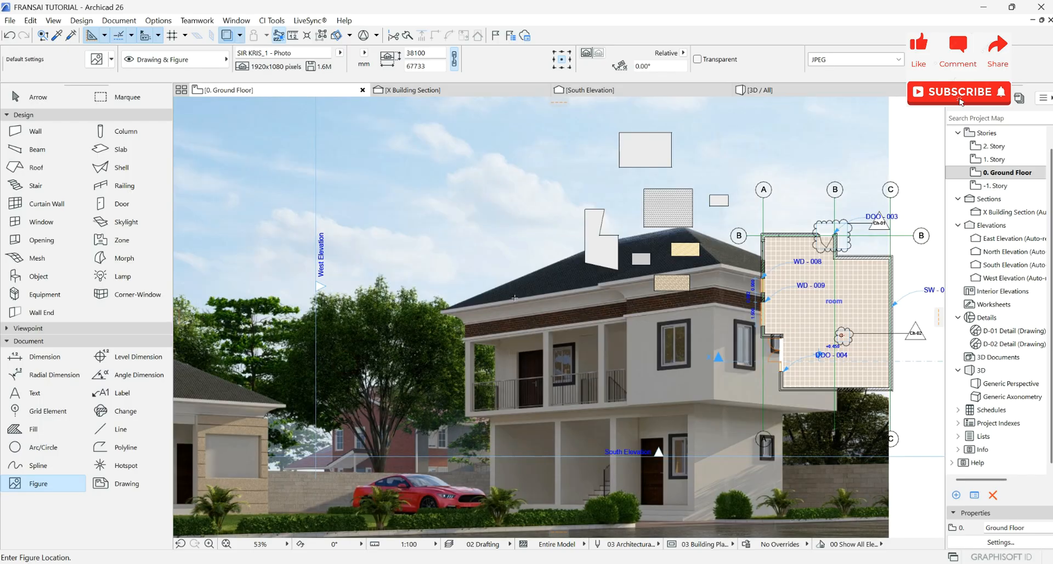
- Move the placed figure about 95400 mm at 47° into the clear area above the floor plan, and deselect it
scroll(514, 298, "down", 5)
left_click(51, 99)
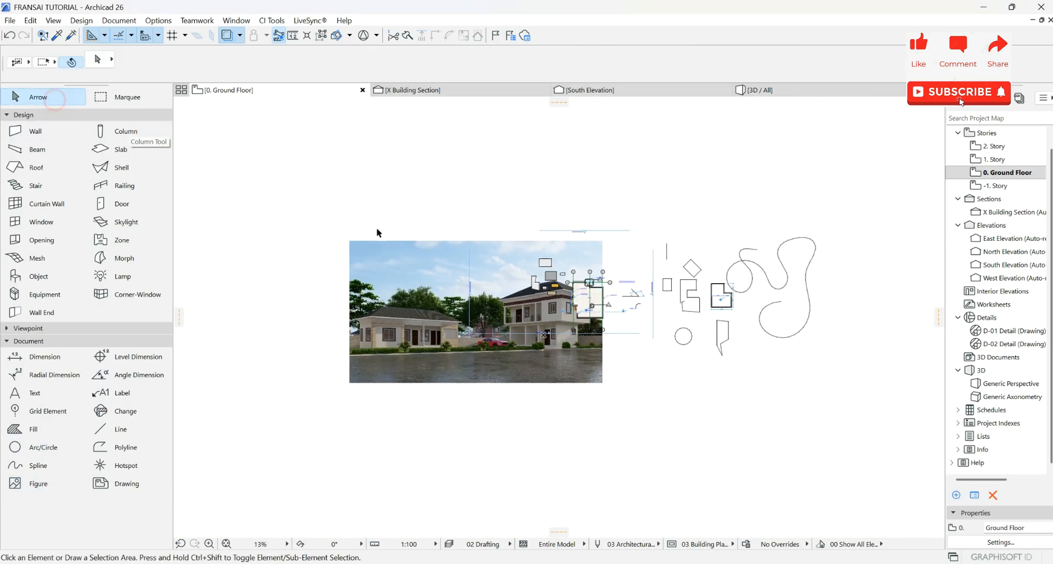
left_click(437, 303)
left_click(437, 303)
scroll(565, 359, "down", 2)
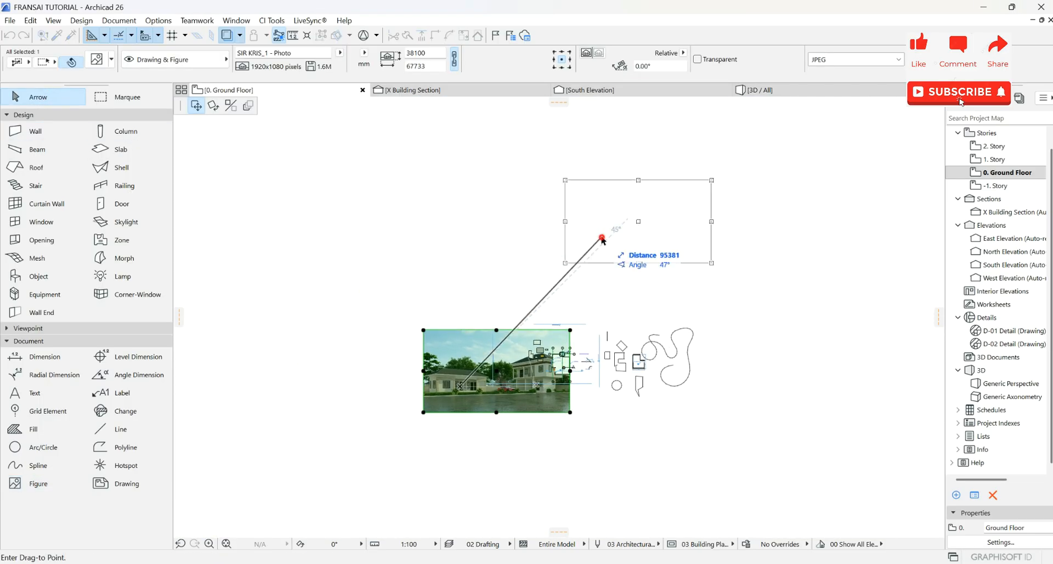
left_click(601, 237)
left_click(705, 301)
scroll(668, 213, "up", 3)
scroll(671, 217, "up", 5)
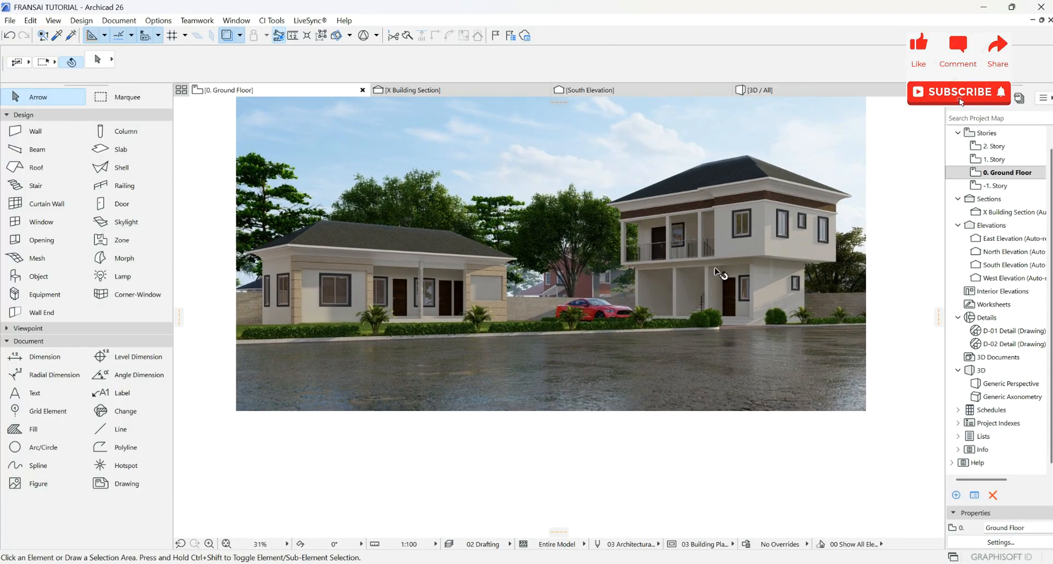
- Stretch the figure outward from its lower-left corner to about 85800 × 48300 mm, and deselect it
scroll(709, 305, "down", 3)
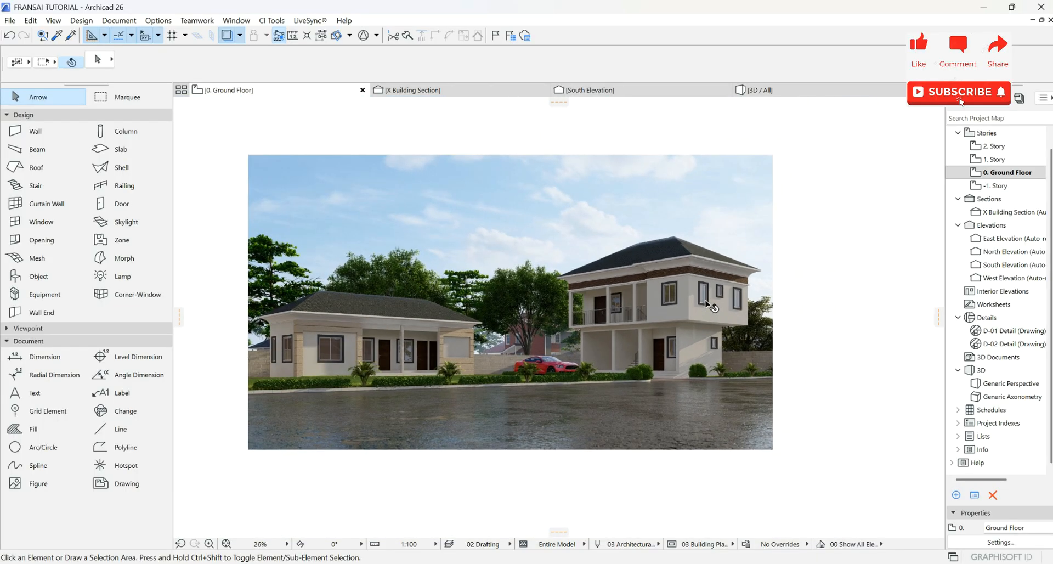
scroll(708, 305, "down", 3)
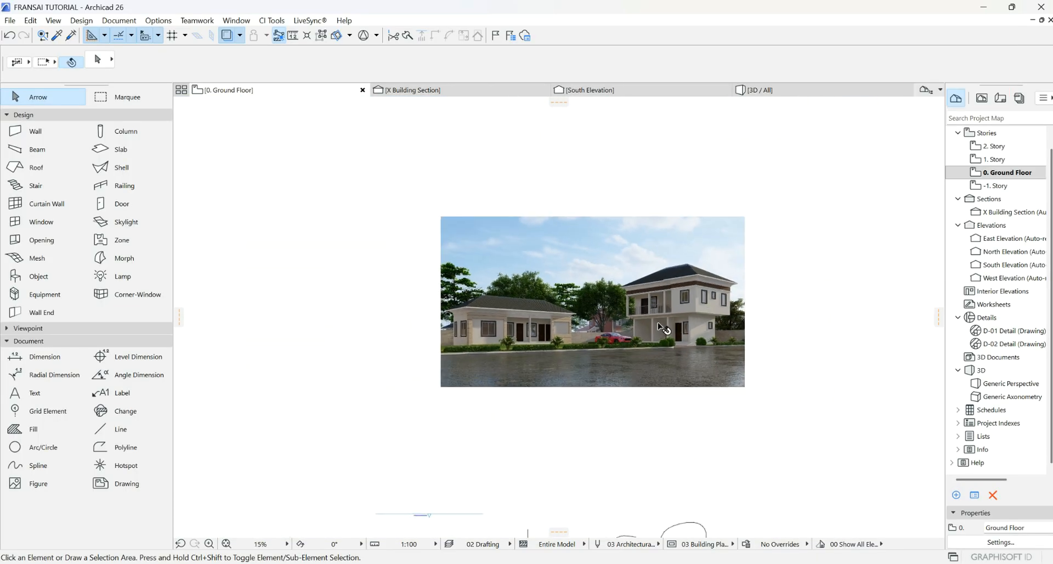
left_click(479, 375)
left_click(442, 386)
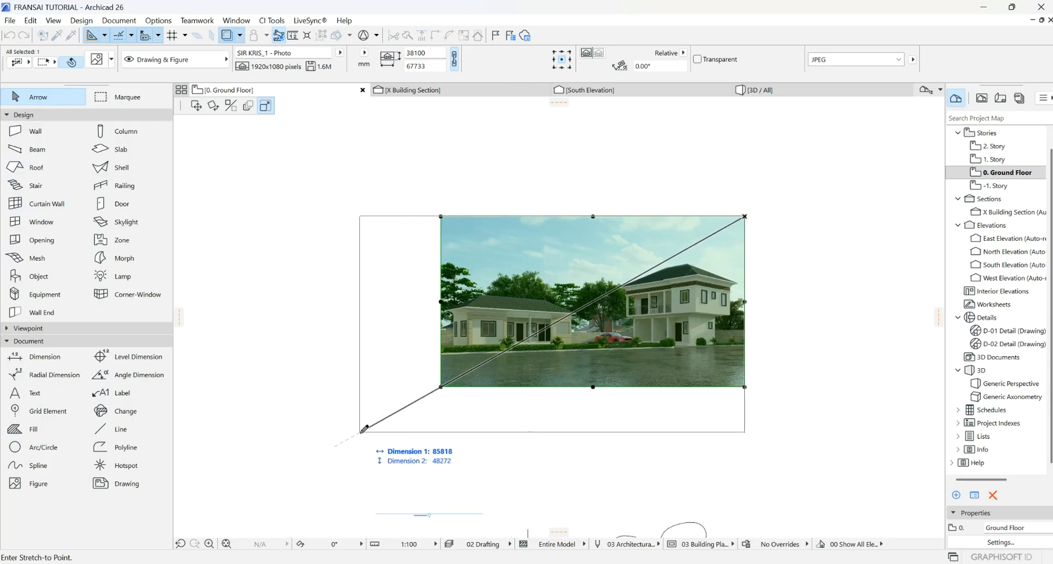
left_click(360, 433)
left_click(360, 433)
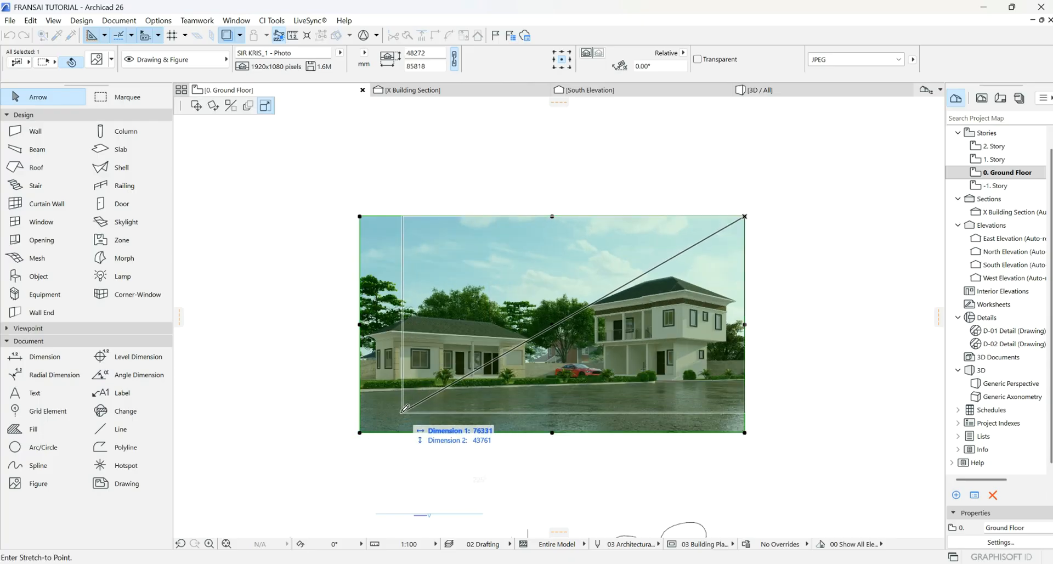
left_click(360, 432)
left_click(324, 403)
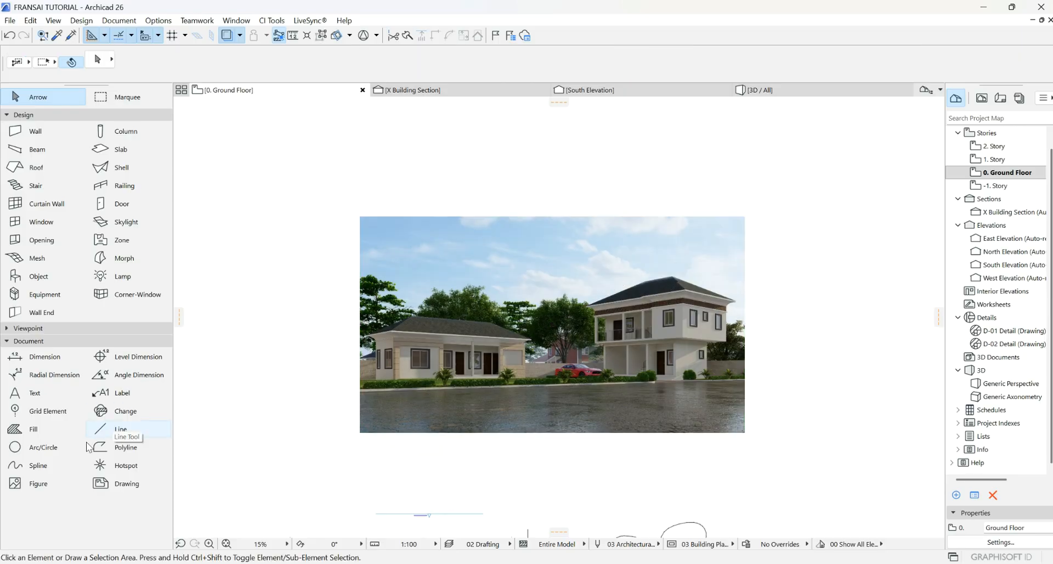
- Activate the Drawing tool and check its default settings
left_click(117, 486)
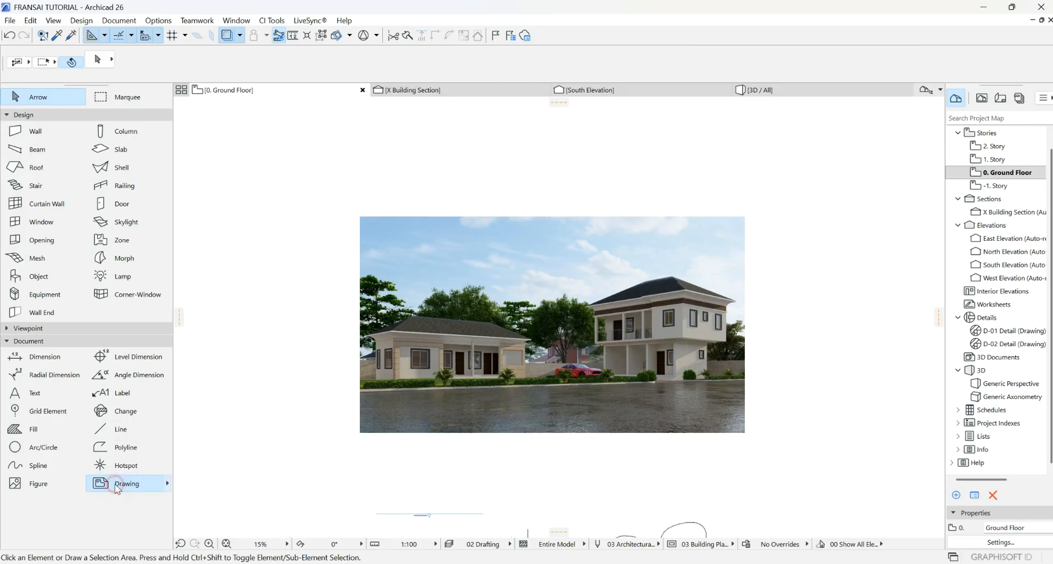
scroll(445, 332, "down", 2)
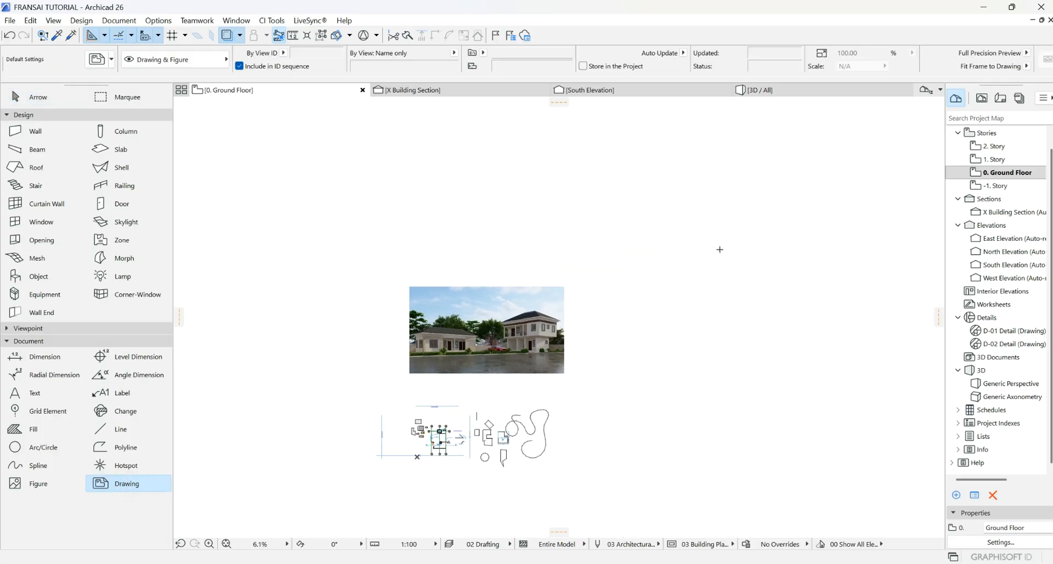
scroll(768, 236, "up", 2)
scroll(632, 270, "down", 1)
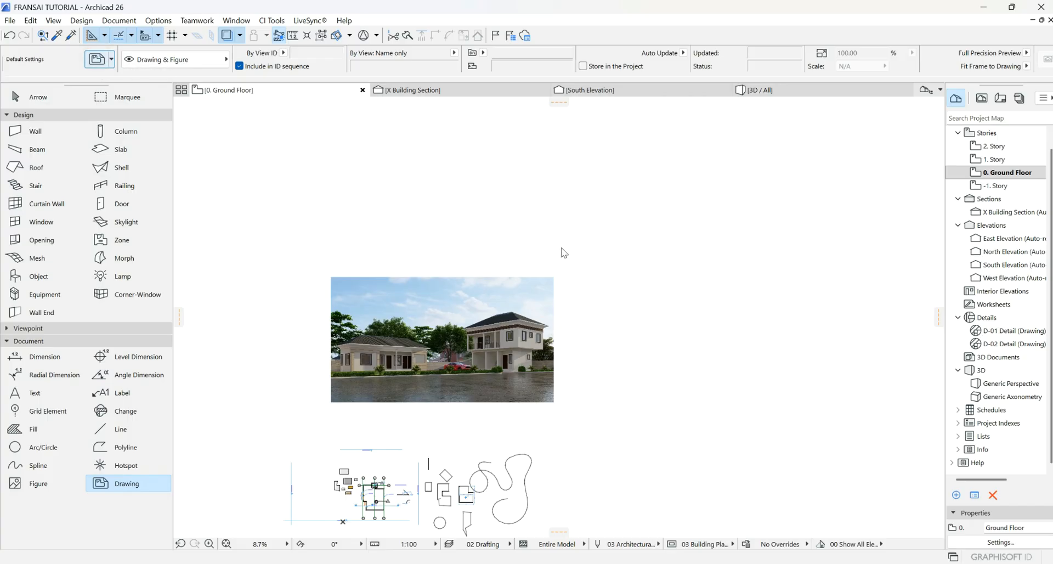
key("ctrl+t")
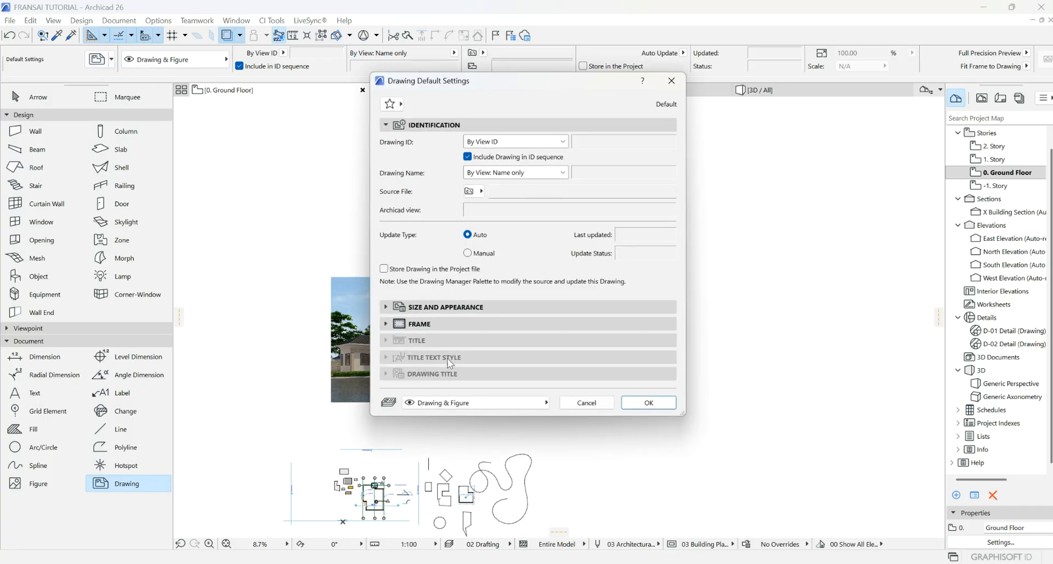
left_click(650, 402)
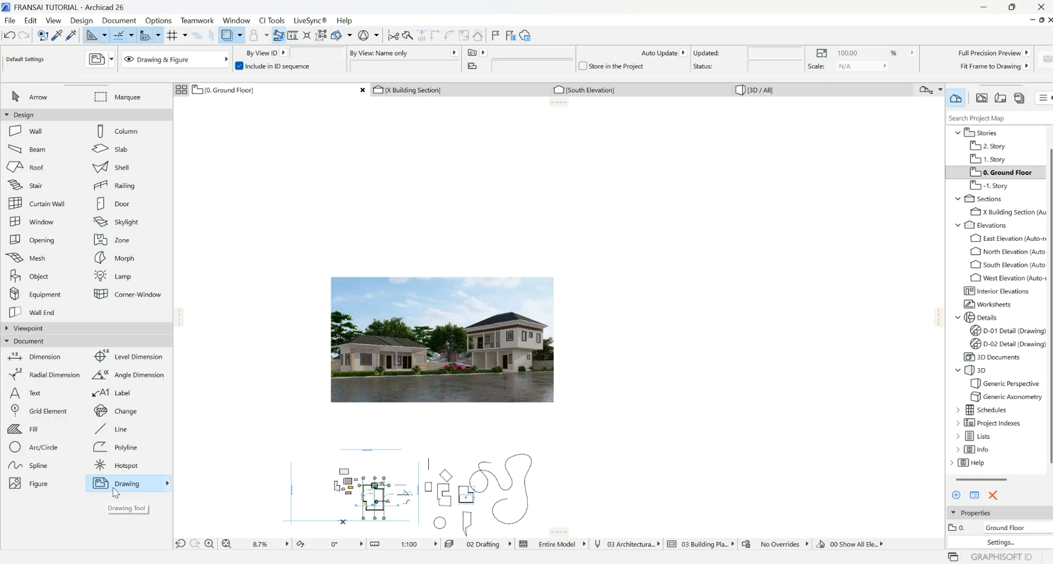
- Place the image ending in "_1 - Photo" from the local file system as a drawing in the clear area beside the figure
left_click(793, 251)
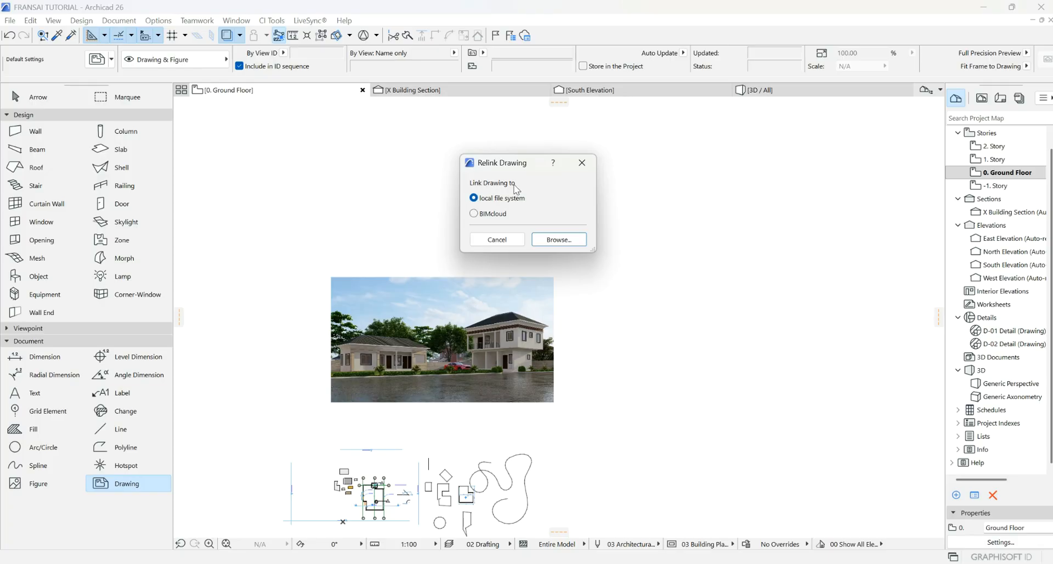
left_click(558, 240)
scroll(493, 224, "down", 3)
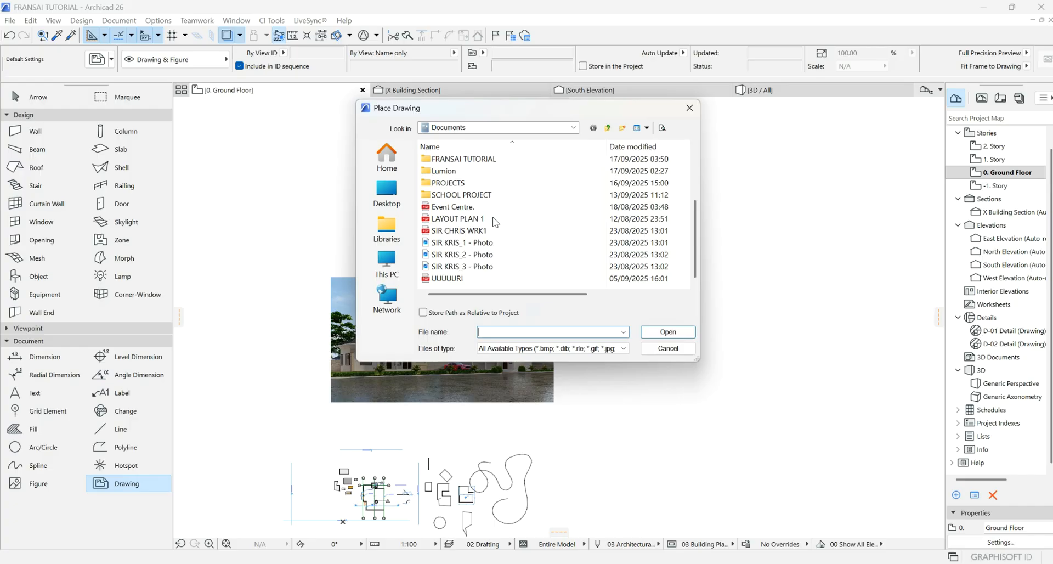
left_click(460, 243)
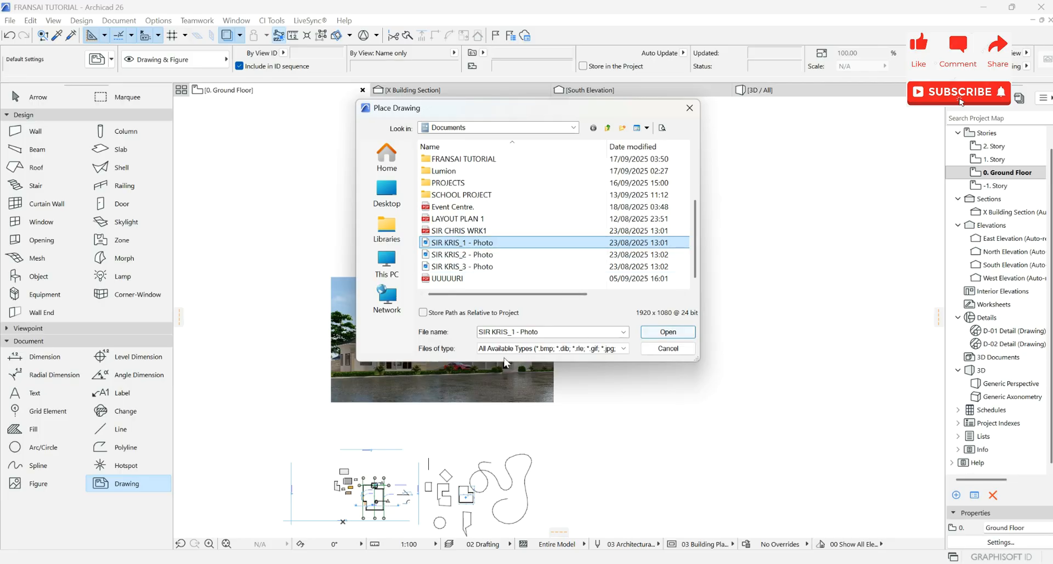
left_click(687, 333)
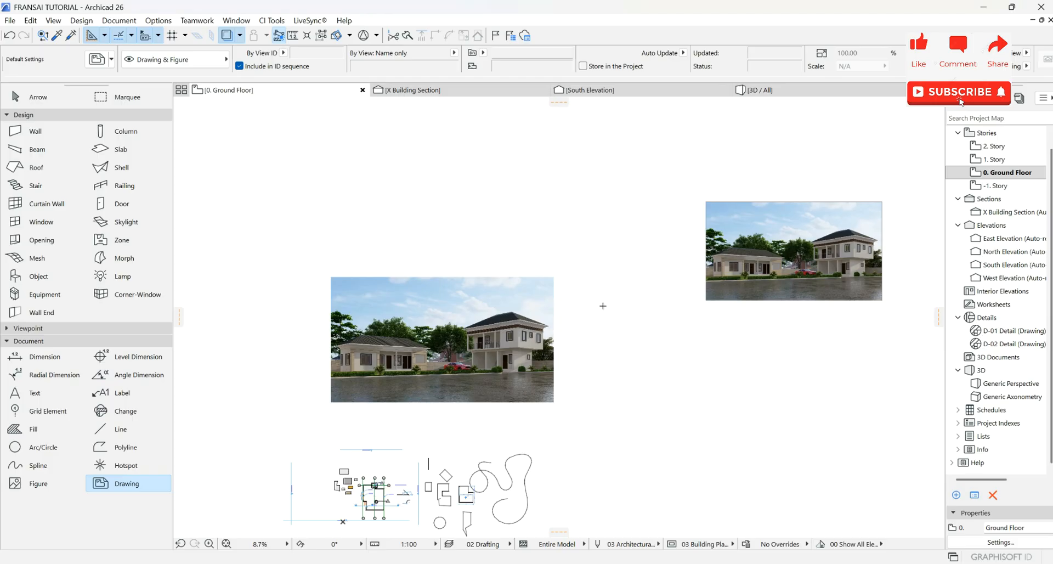
- Crop the placed drawing by repositioning its lower-left node about 22 m straight up its near edge
scroll(603, 306, "down", 3)
scroll(725, 288, "up", 6)
left_click(53, 100)
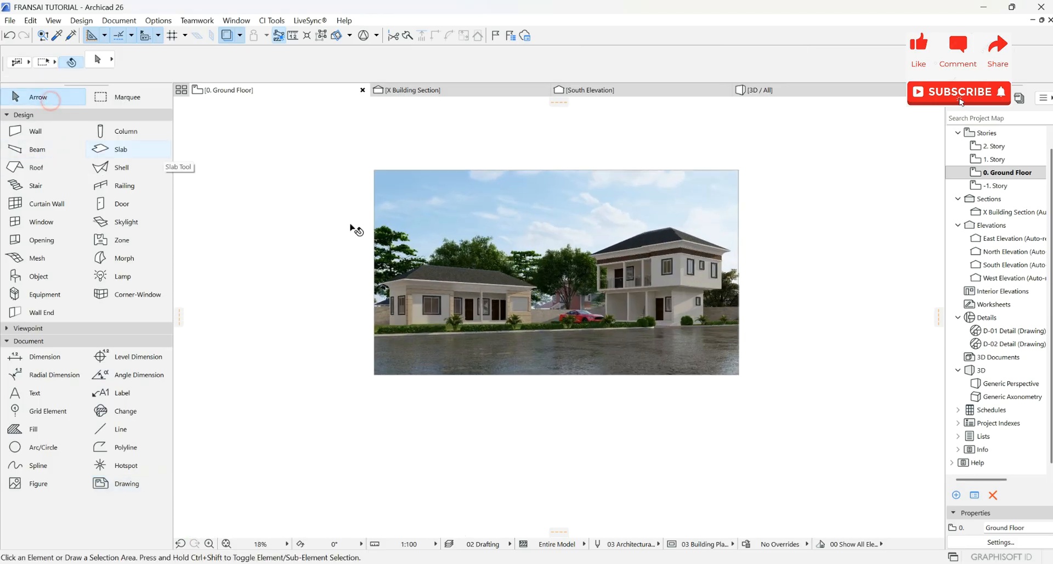
left_click(505, 327)
left_click(374, 375)
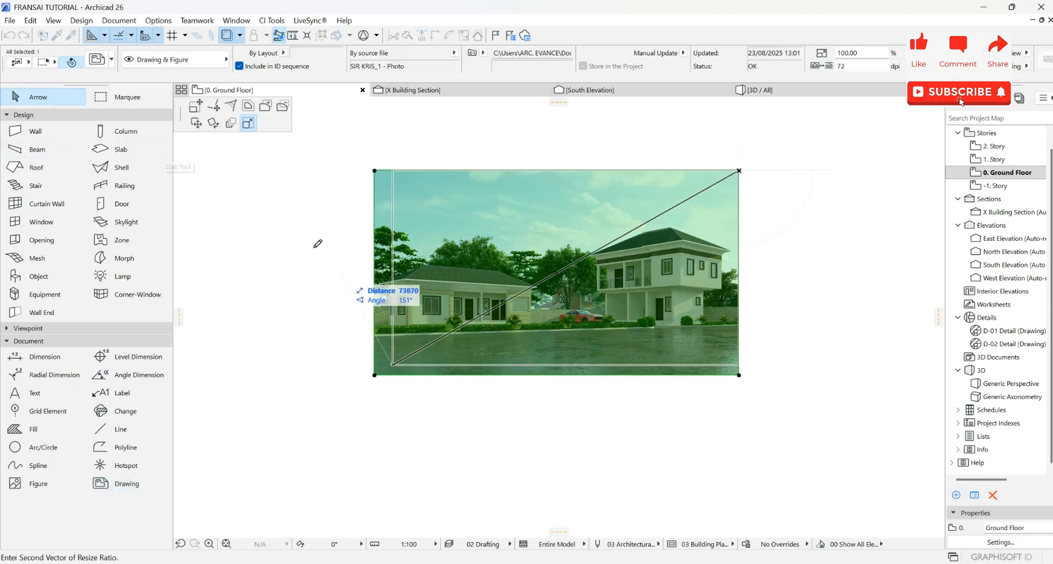
left_click(216, 108)
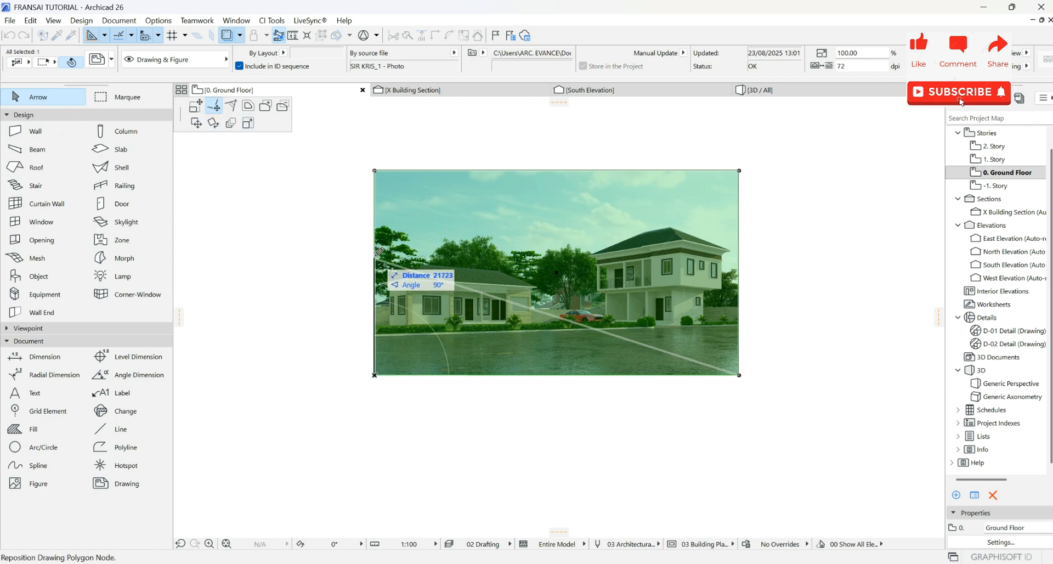
left_click(375, 254)
- Insert a new node near the middle of the drawing's sloped lower edge
left_click(500, 297)
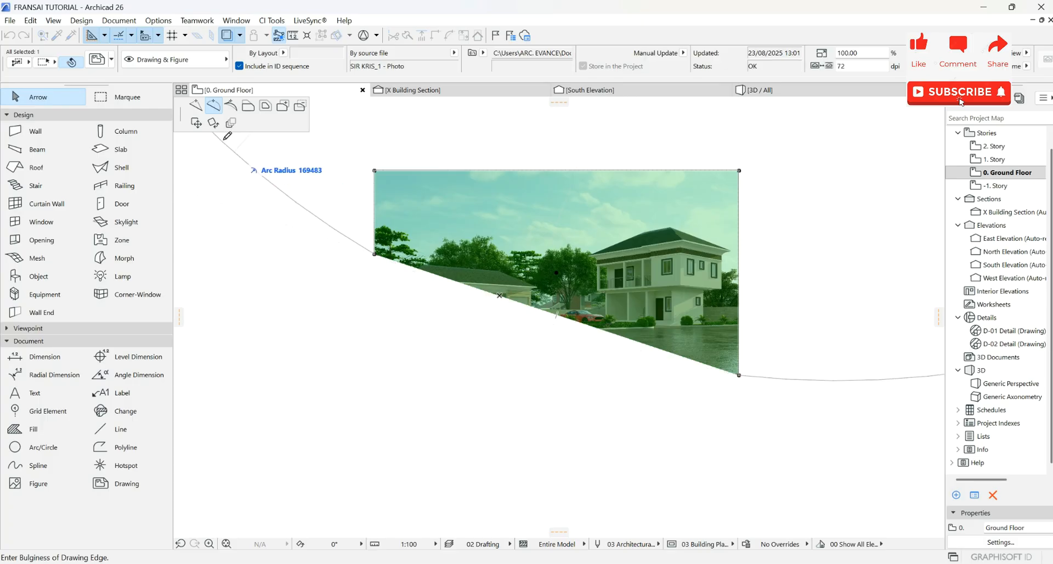
left_click(196, 105)
left_click(545, 310)
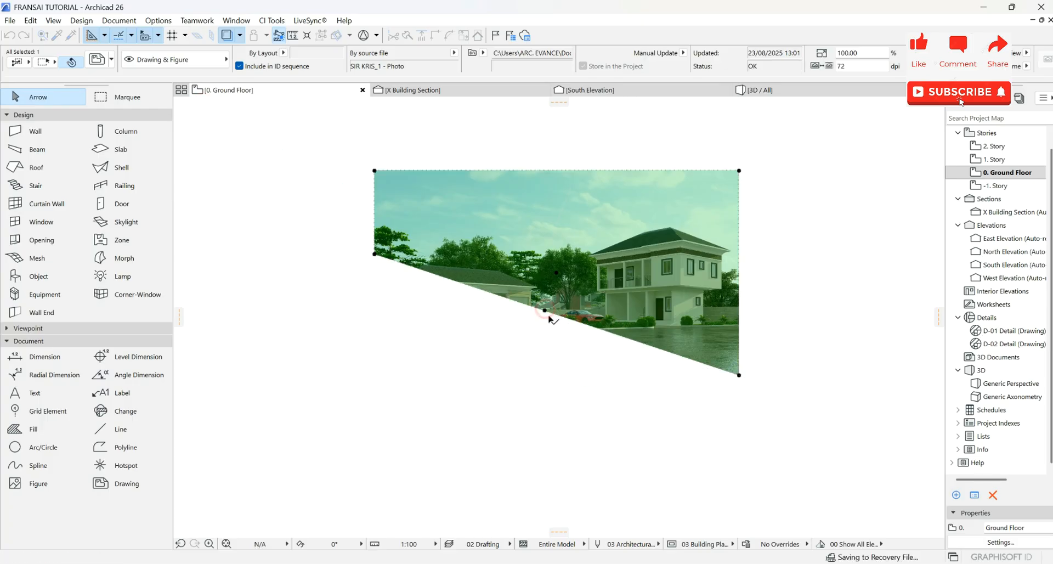
- Curve the drawing's two sloped lower edge segments, bulging the one before the middle node outward and the one after it inward
left_click(485, 291)
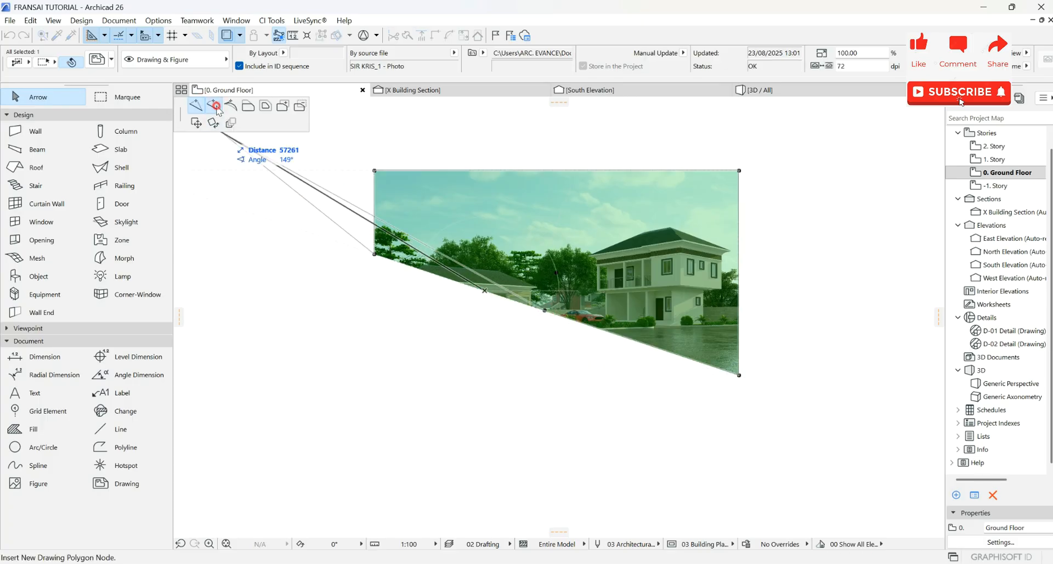
left_click(216, 108)
left_click(477, 332)
left_click(619, 335)
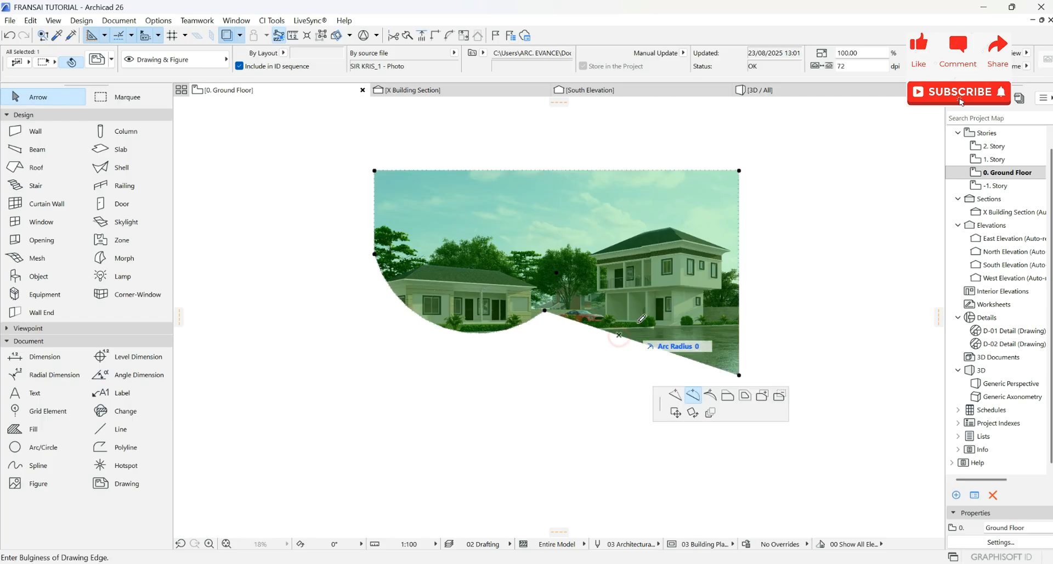
left_click(651, 320)
left_click(813, 308)
- Move the cropped drawing closer to the figure, just above the figure's upper-right corner
scroll(643, 392, "down", 4)
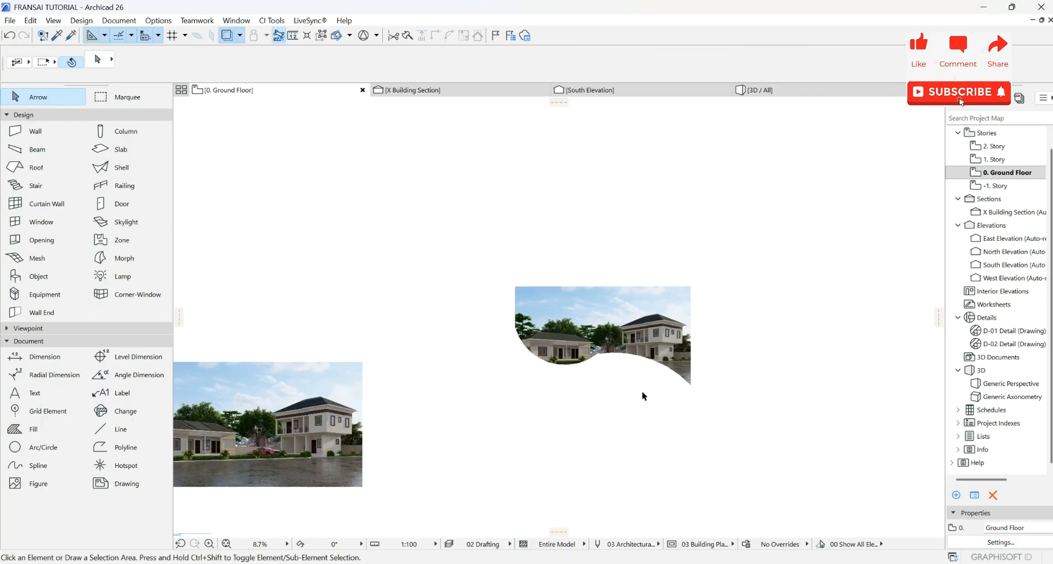
scroll(642, 391, "down", 2)
left_click(643, 358)
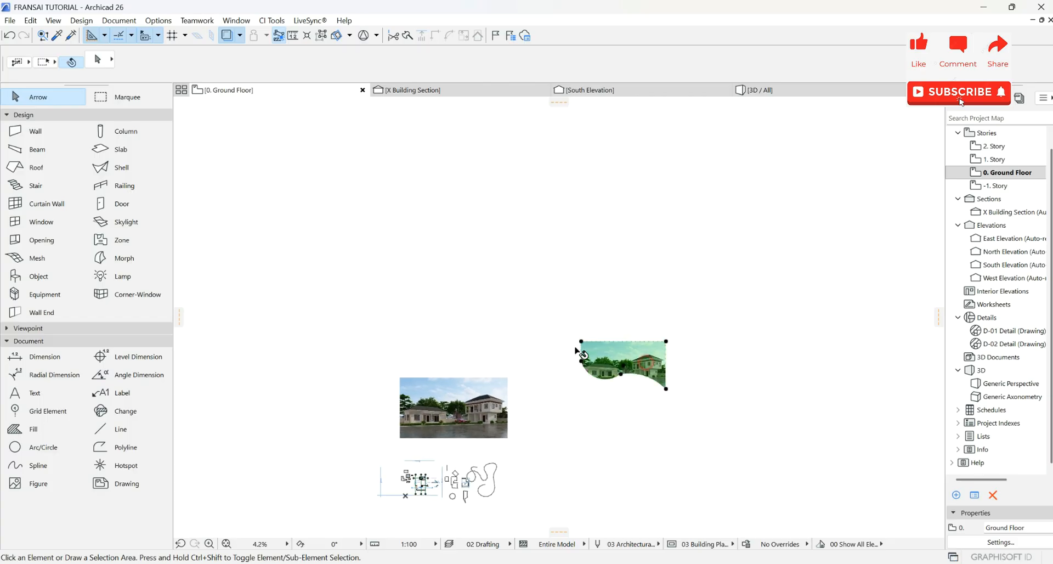
left_click(645, 362)
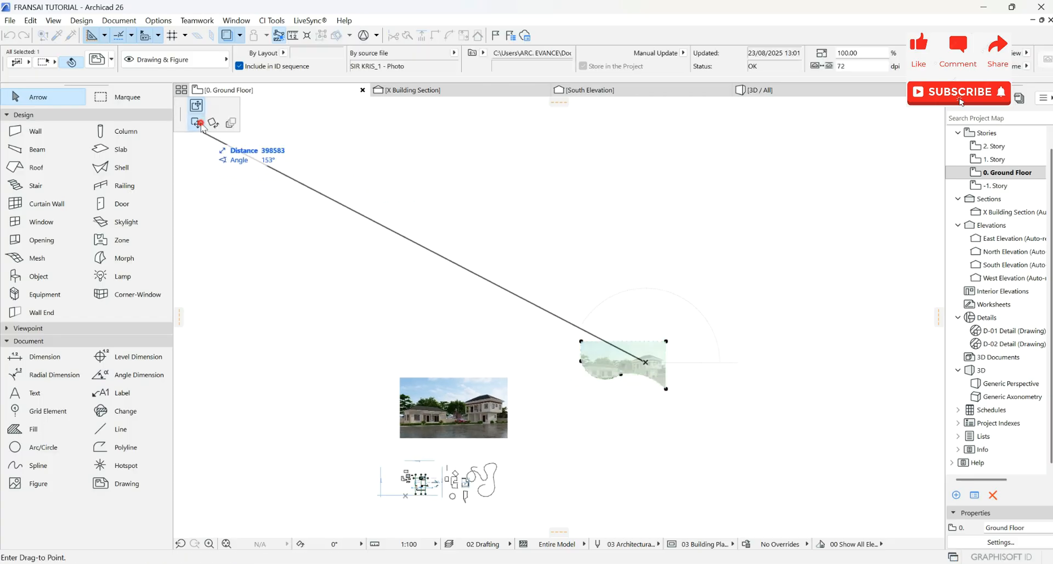
left_click(538, 350)
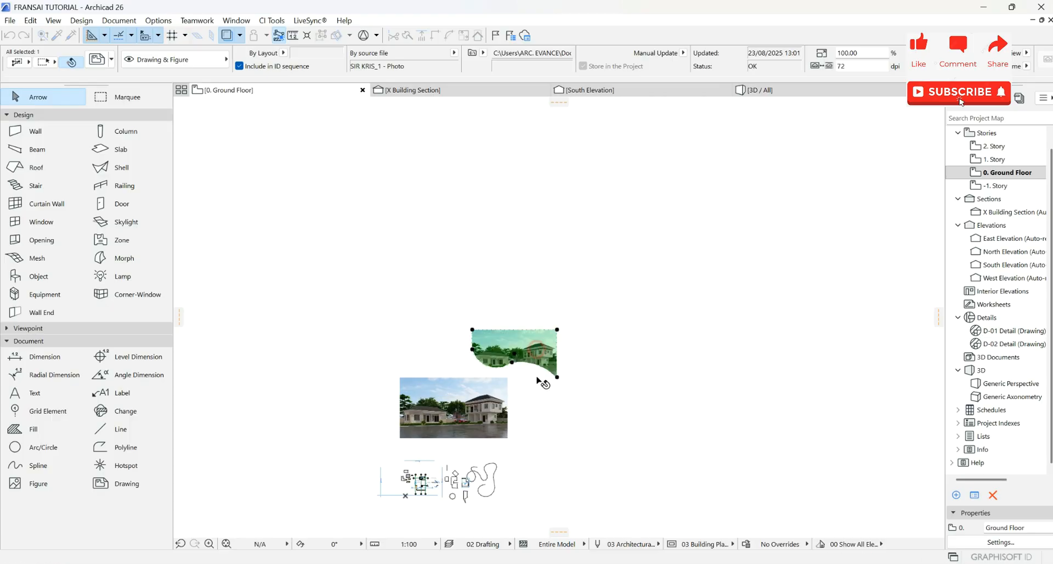
left_click(520, 410)
scroll(525, 321, "down", 2)
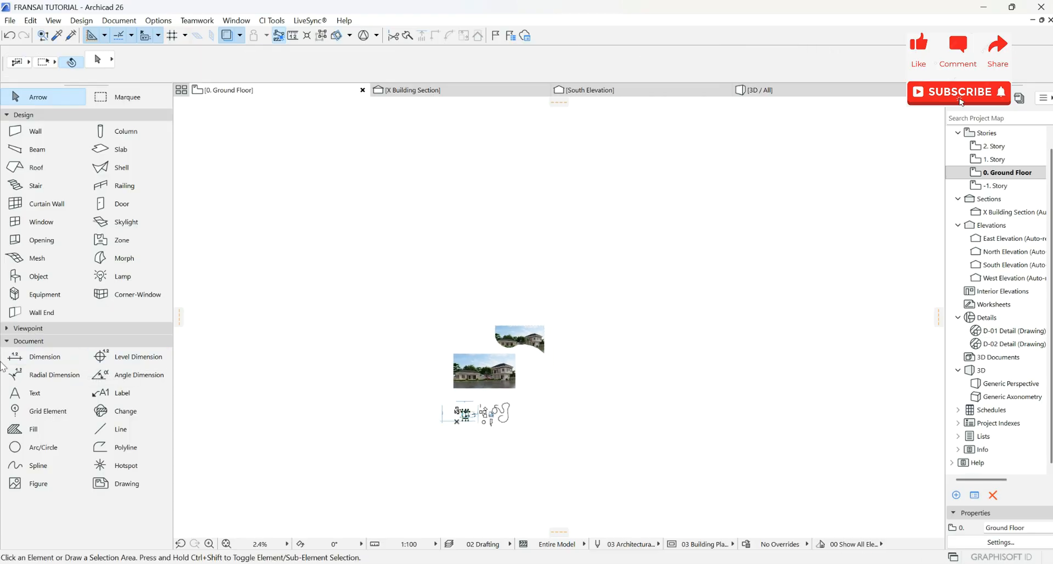